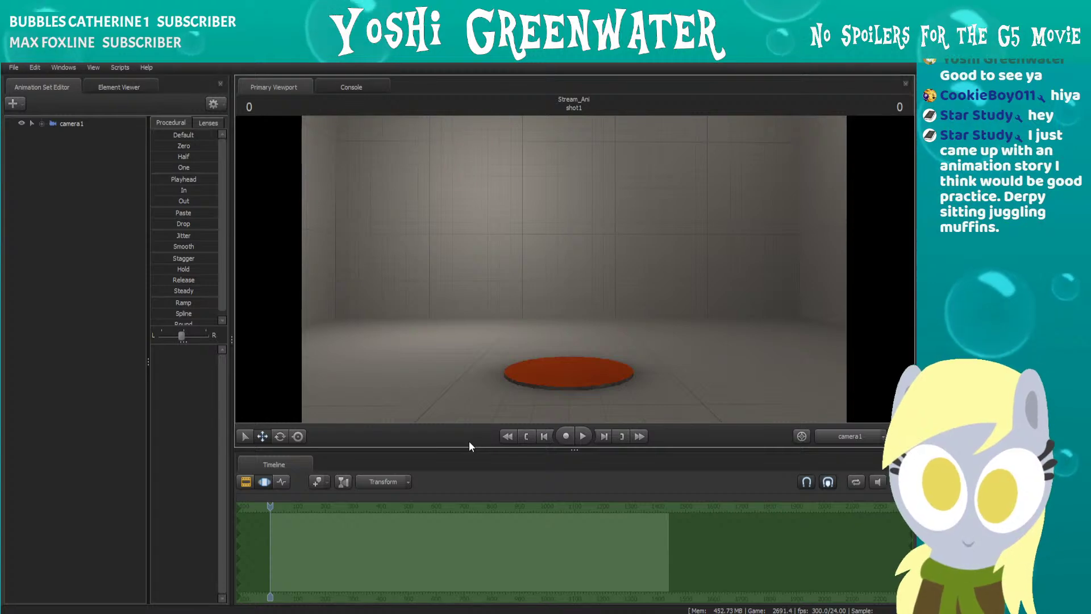
Show the shot clips in the timeline and resize the panes to give the timeline more height and the animation set list less width.
click(246, 481)
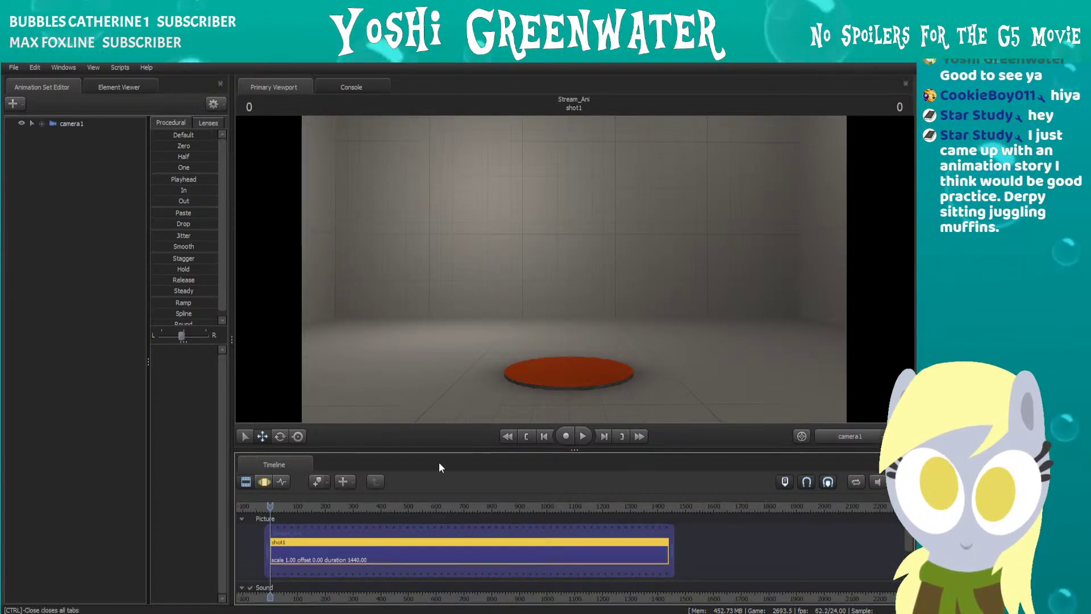
drag(444, 453, 443, 428)
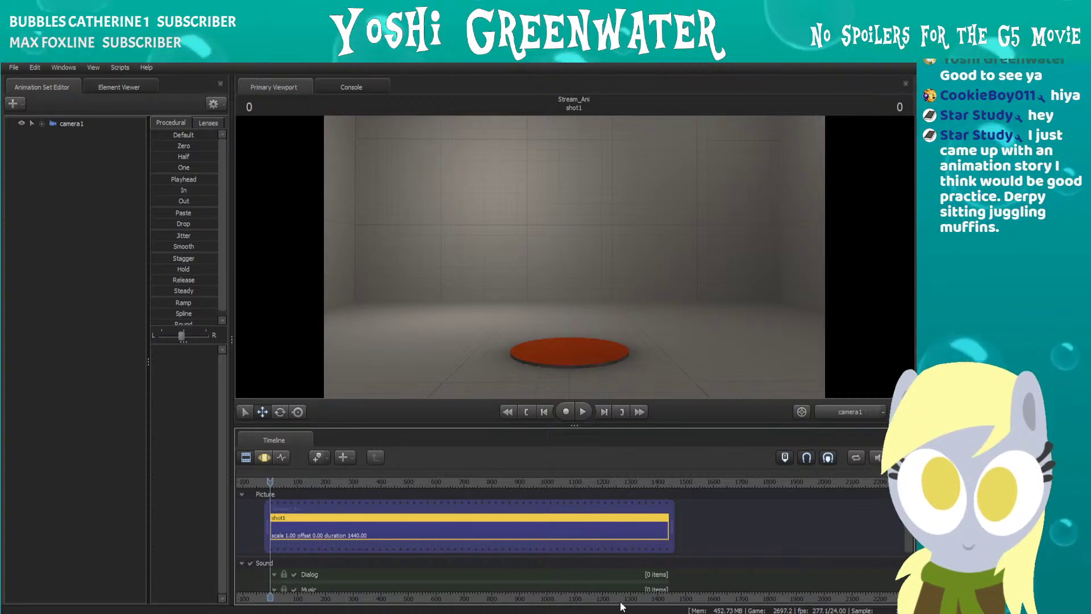
middle_drag(621, 602, 722, 603)
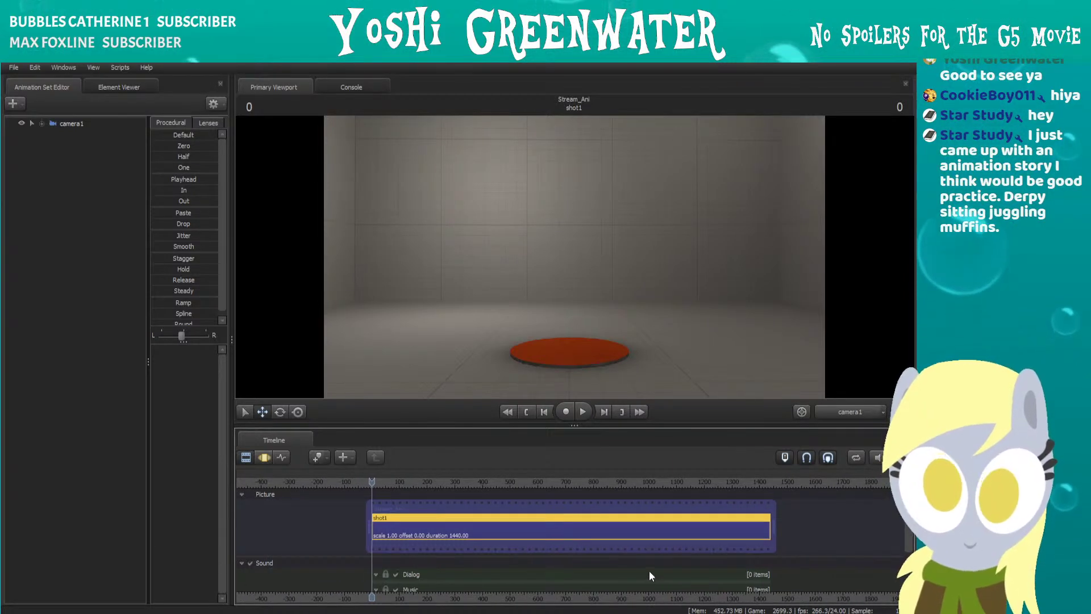
scroll(649, 570, up, 1)
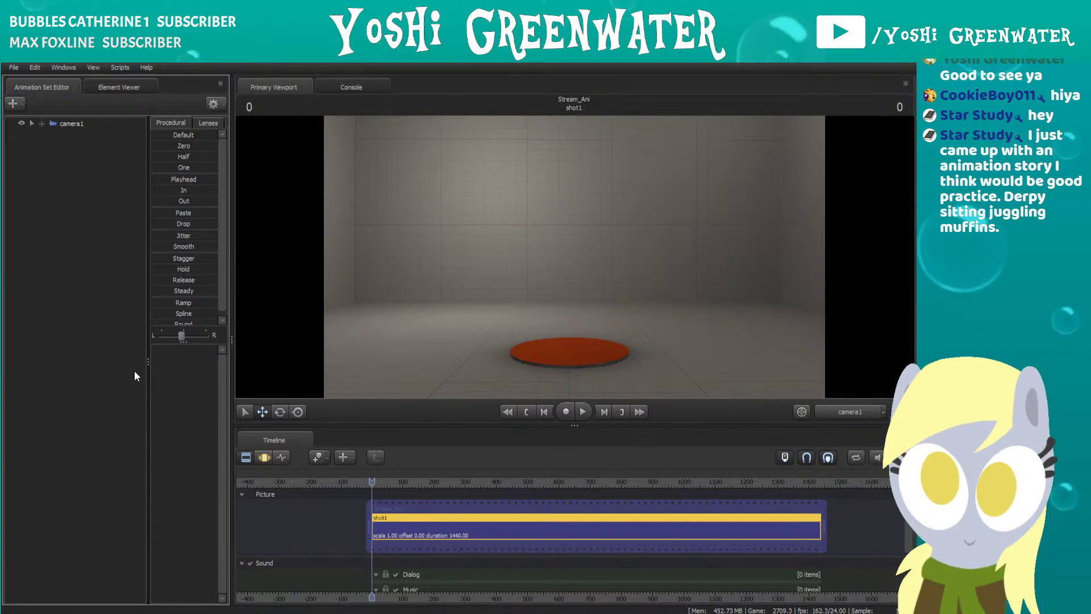
drag(146, 377, 129, 365)
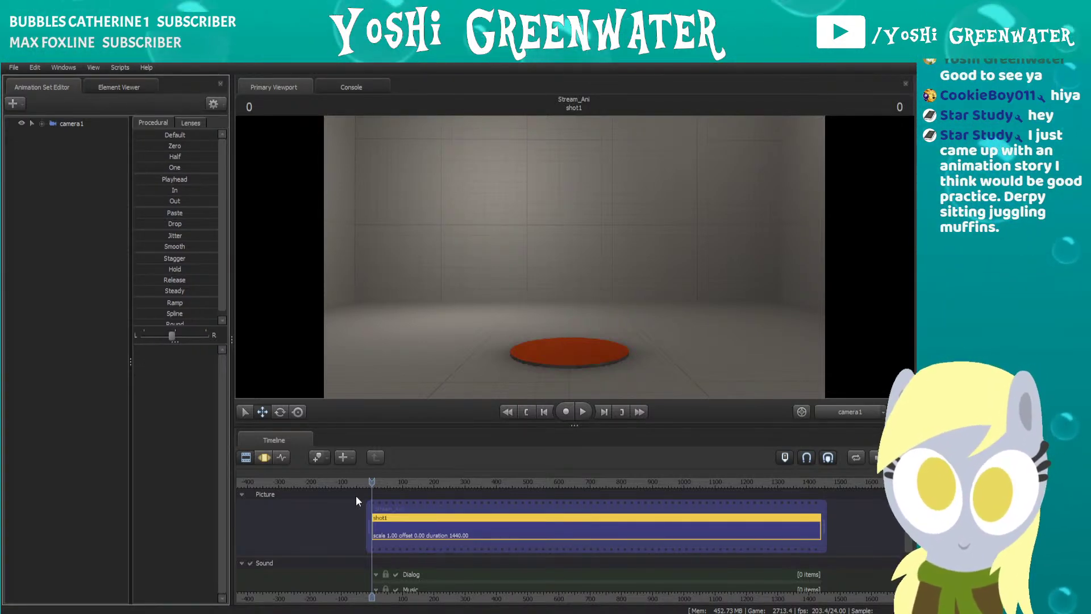
Switch to Adobe Animate and add the pasted static text "Derpy sitting juggling muffins." near the upper-left corner of the stage.
key(alt+Tab)
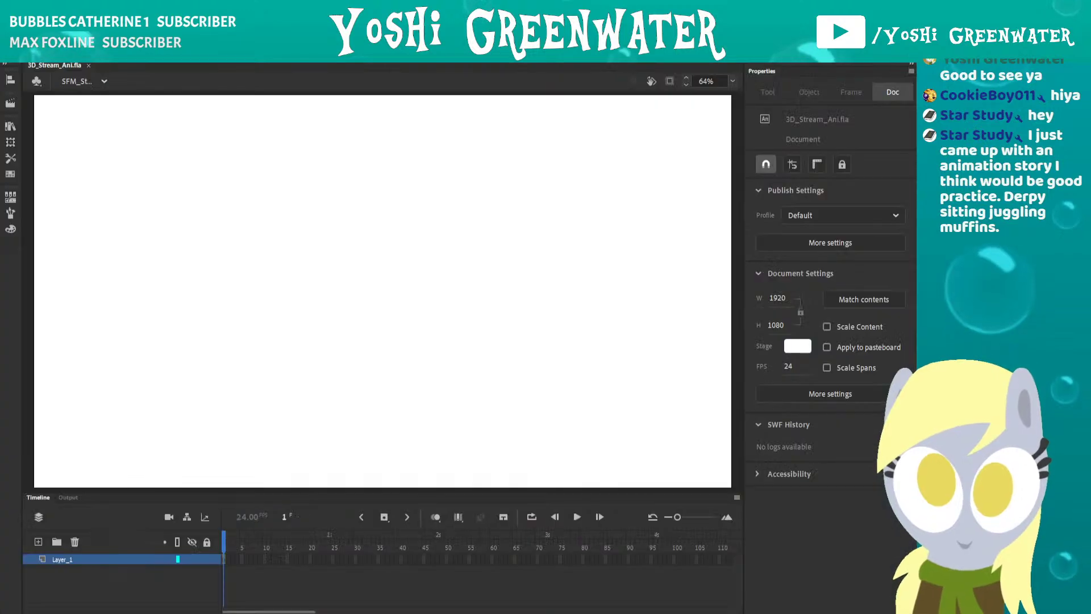
key(t)
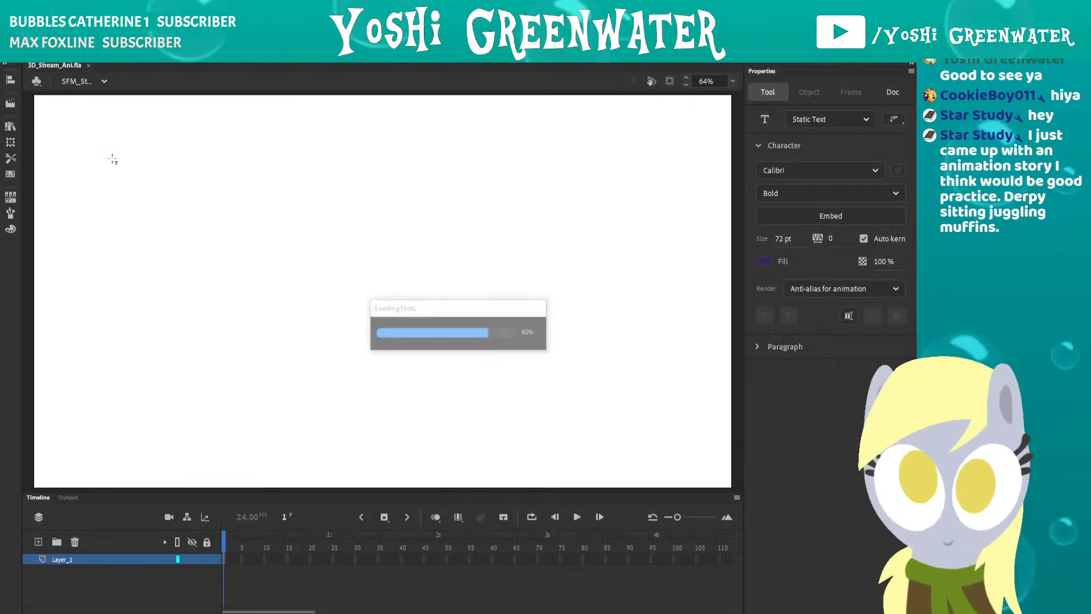
click(83, 132)
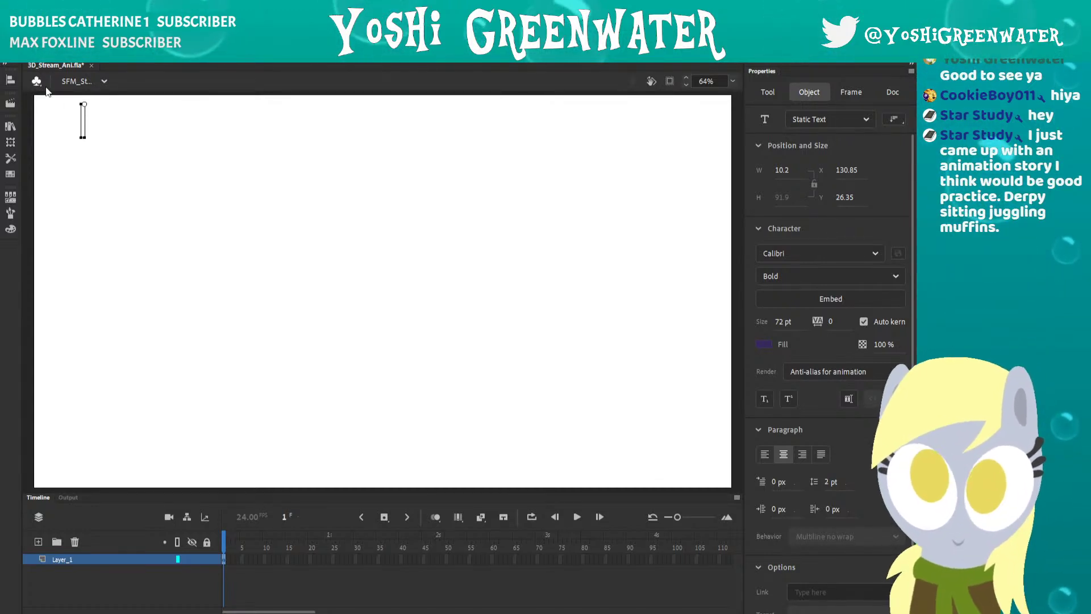
key(ctrl+v)
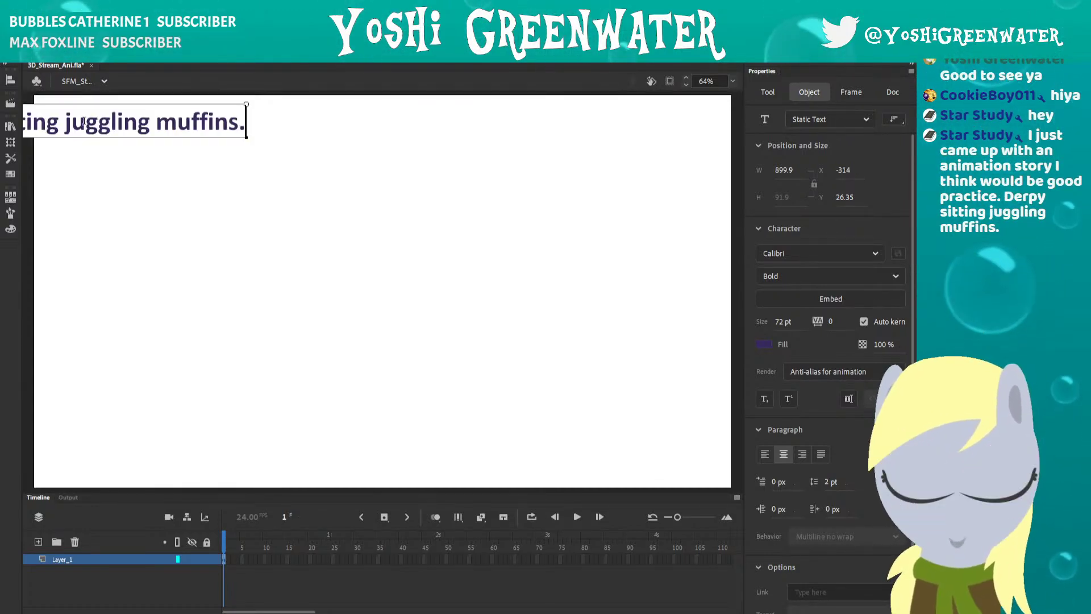
Change the fill colour of the entire text to black.
key(ctrl+a)
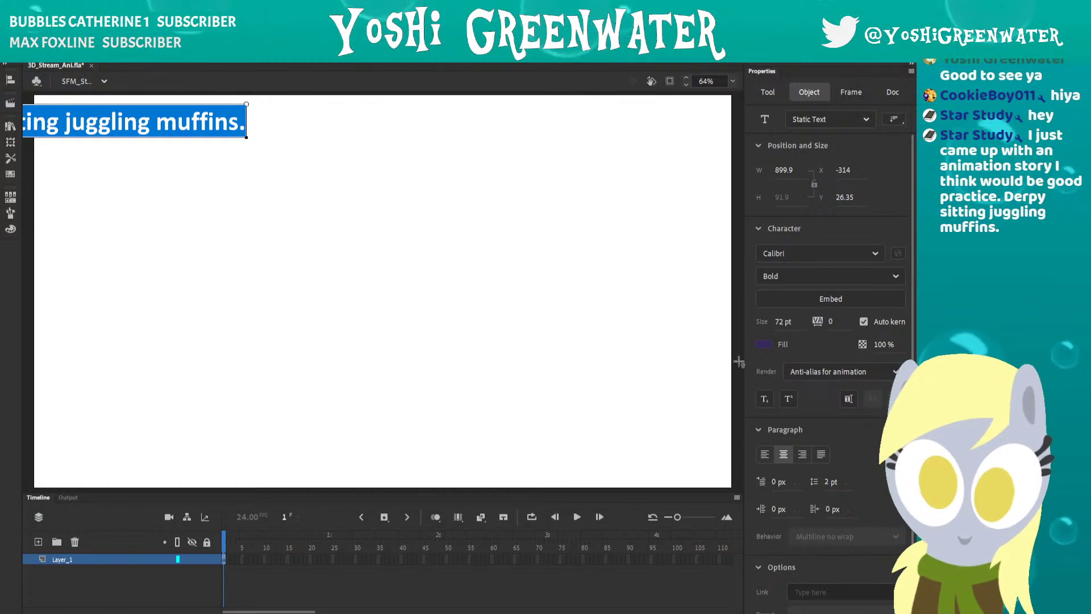
click(764, 345)
click(806, 382)
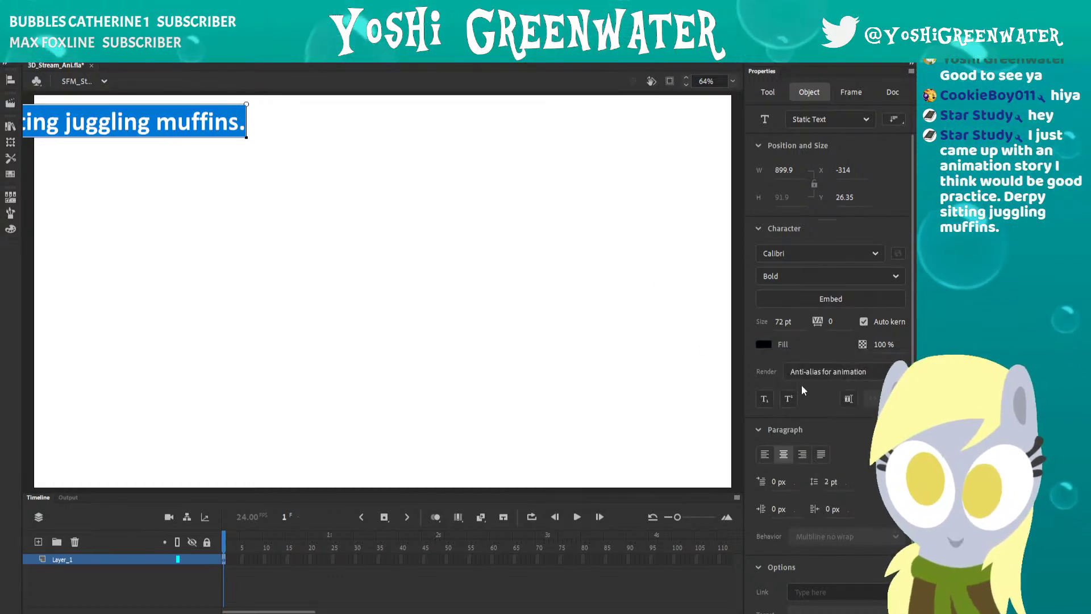
click(101, 147)
key(v)
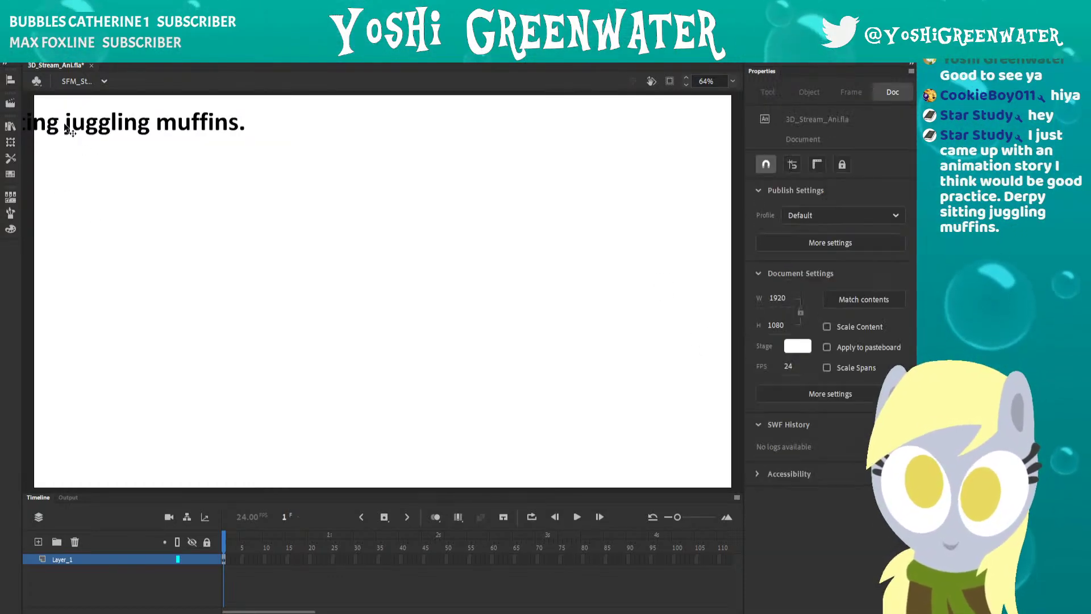
Move the text line to the right so that it lies entirely on the stage.
double_click(77, 125)
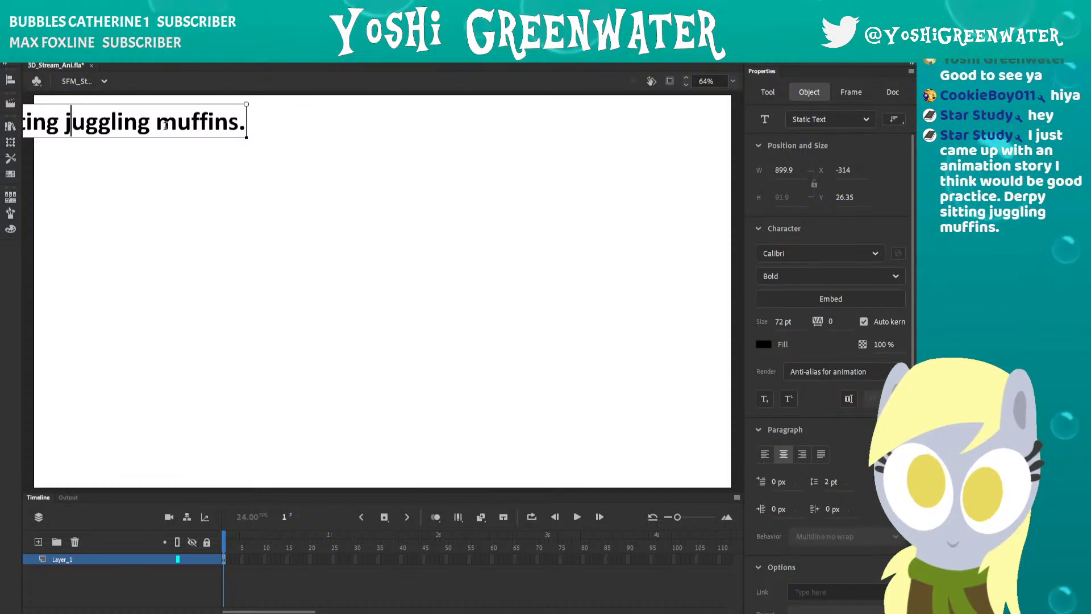
click(134, 239)
key(v)
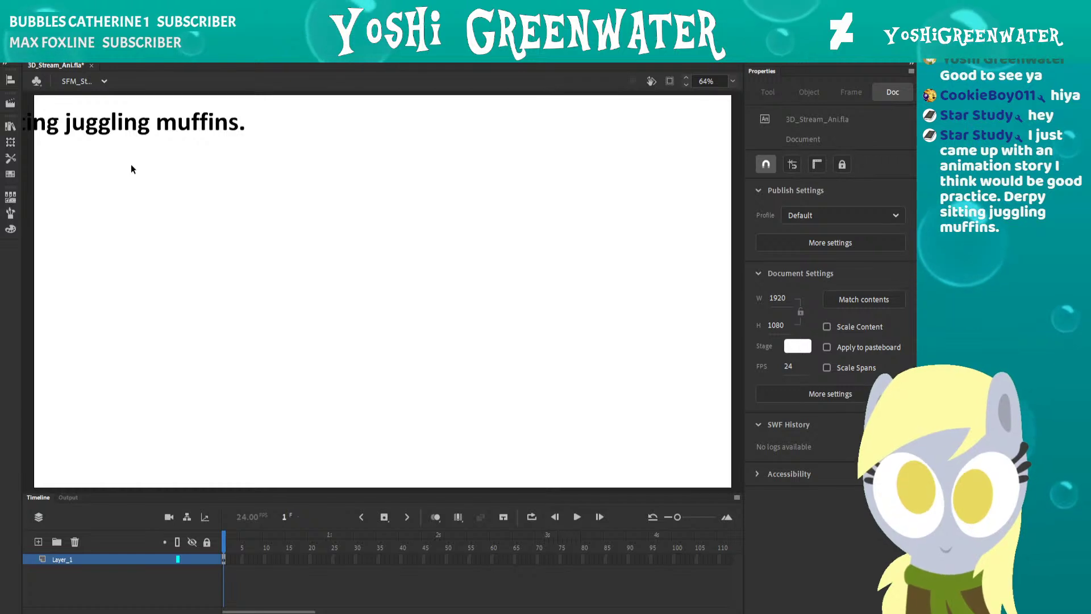
drag(170, 126, 330, 134)
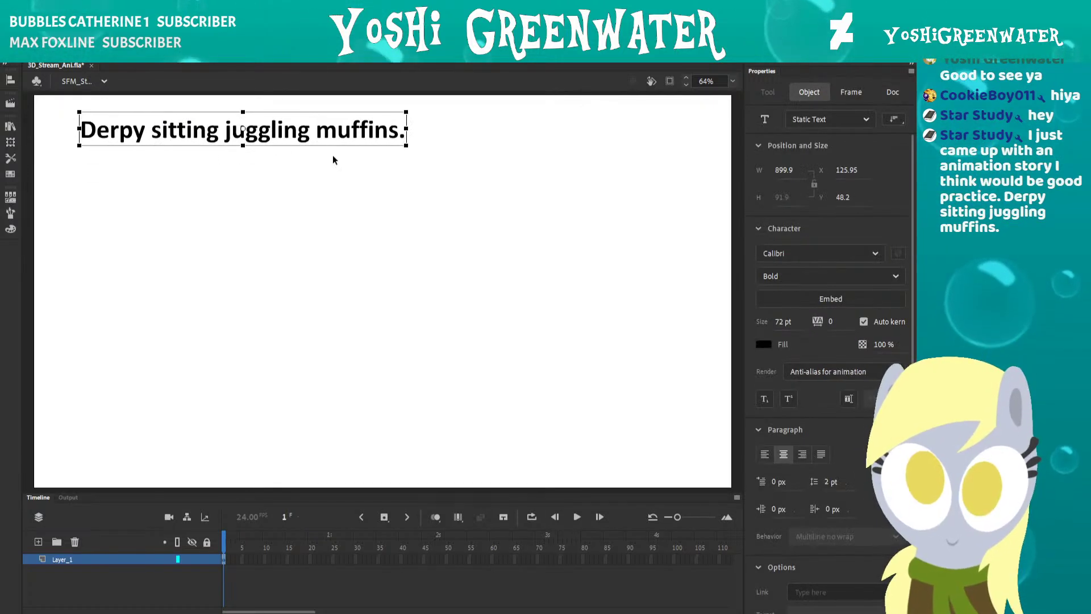
Scale the text line proportionally to about 604 px wide, place it near the stage's upper-left corner and save the document.
shift+drag(406, 146, 351, 128)
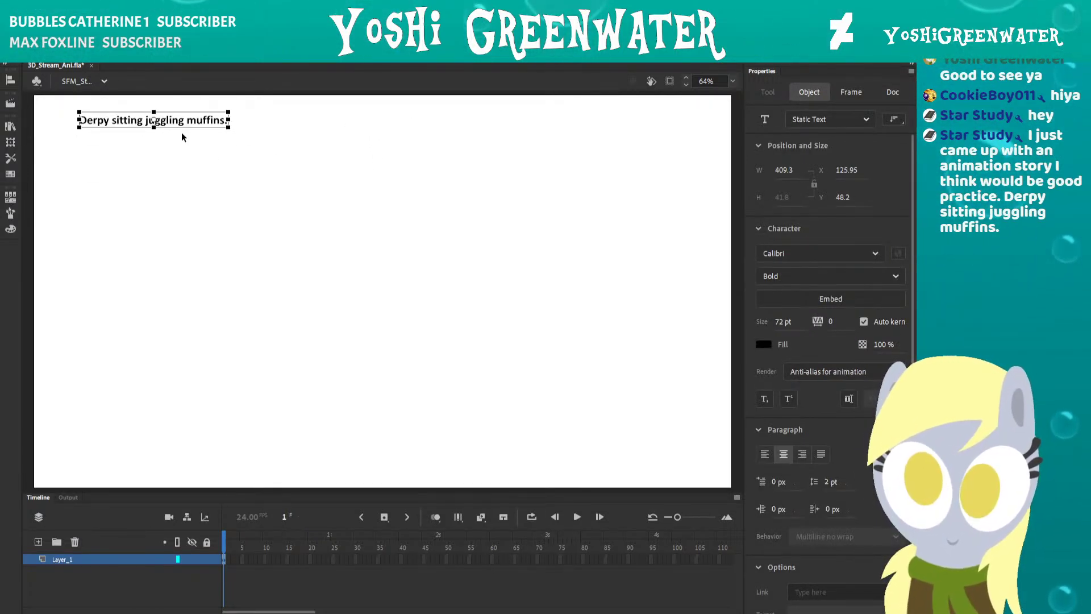
shift+drag(230, 131, 297, 138)
drag(138, 127, 117, 125)
click(185, 197)
key(ctrl+s)
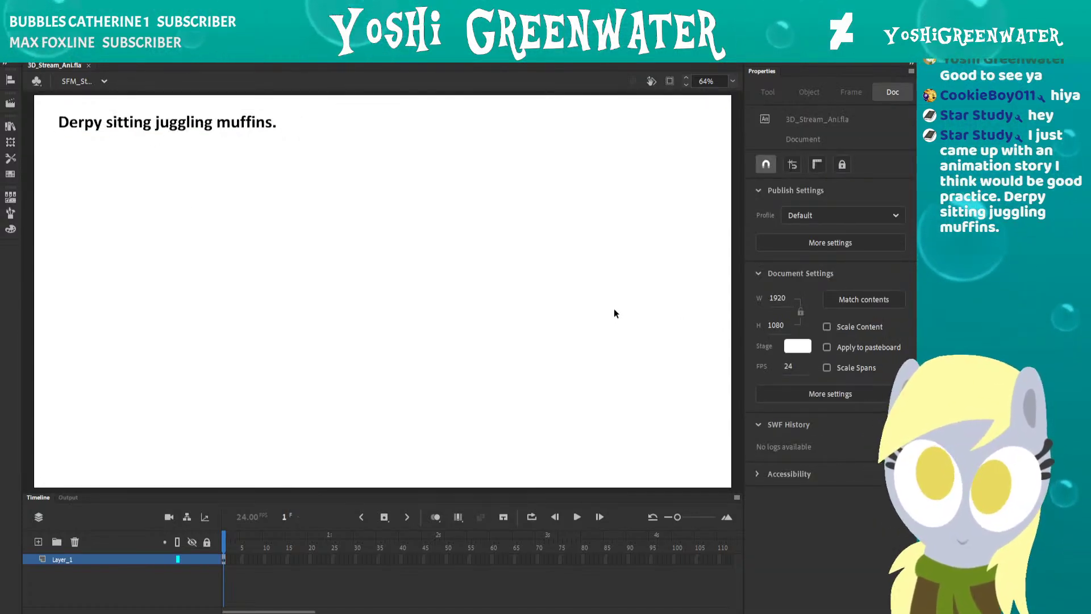
Nudge the text line slightly upward and reduce the timeline's height to enlarge the stage area.
drag(74, 126, 75, 125)
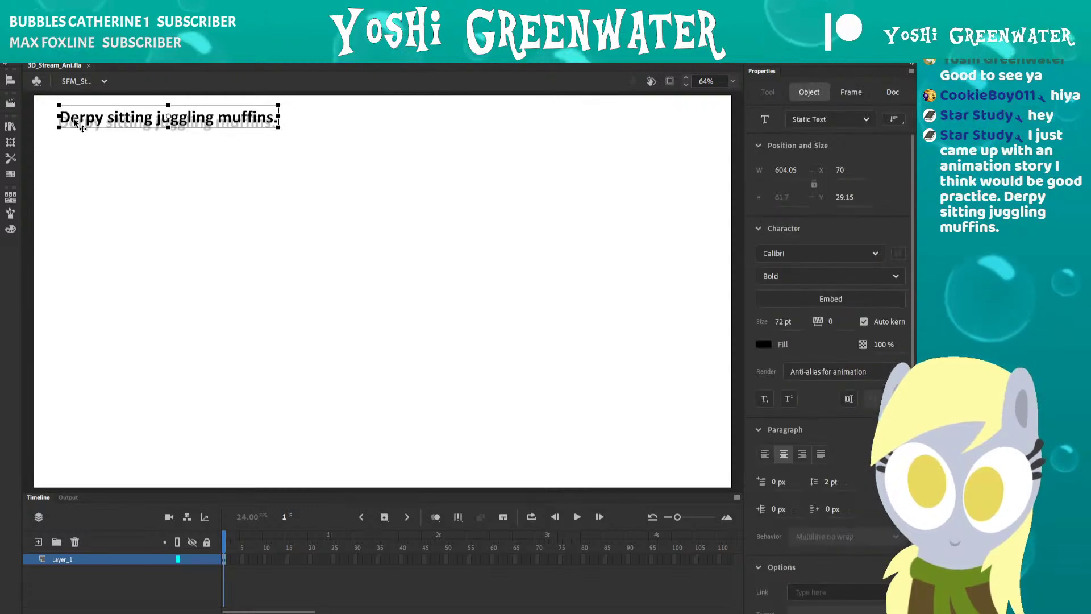
click(101, 158)
drag(238, 493, 238, 506)
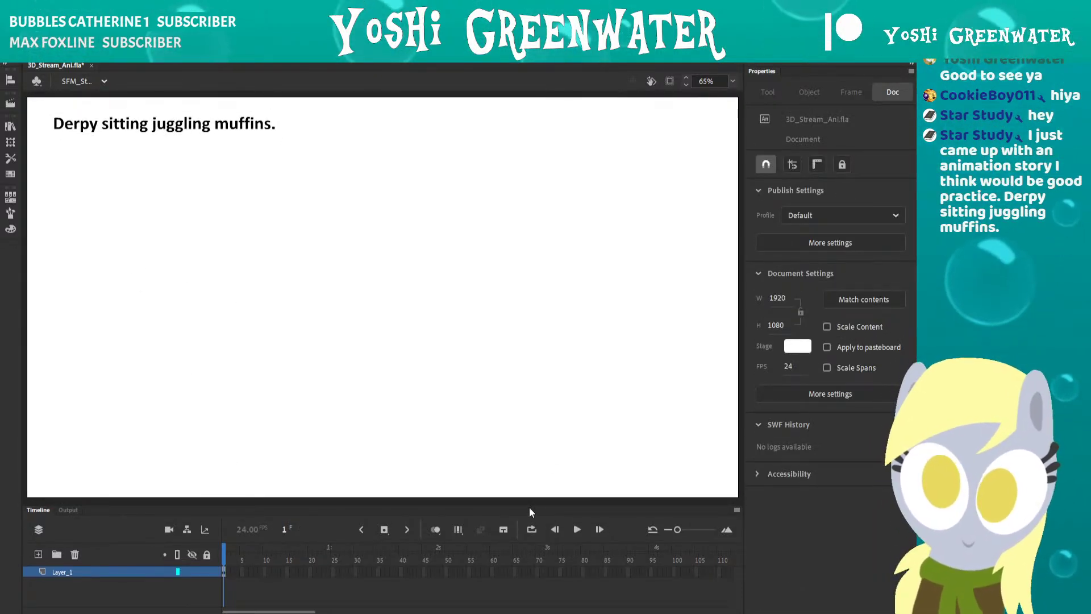
drag(530, 504, 531, 511)
Switch to Source Filmmaker and open the model browser to create an animation set for a new model.
key(alt+Tab)
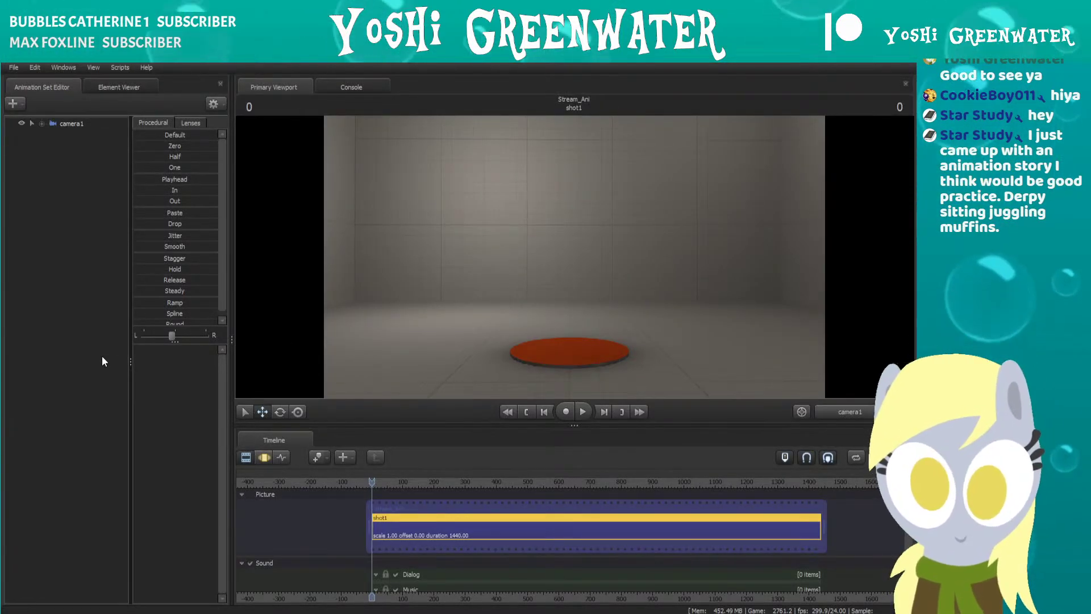
click(12, 103)
click(27, 136)
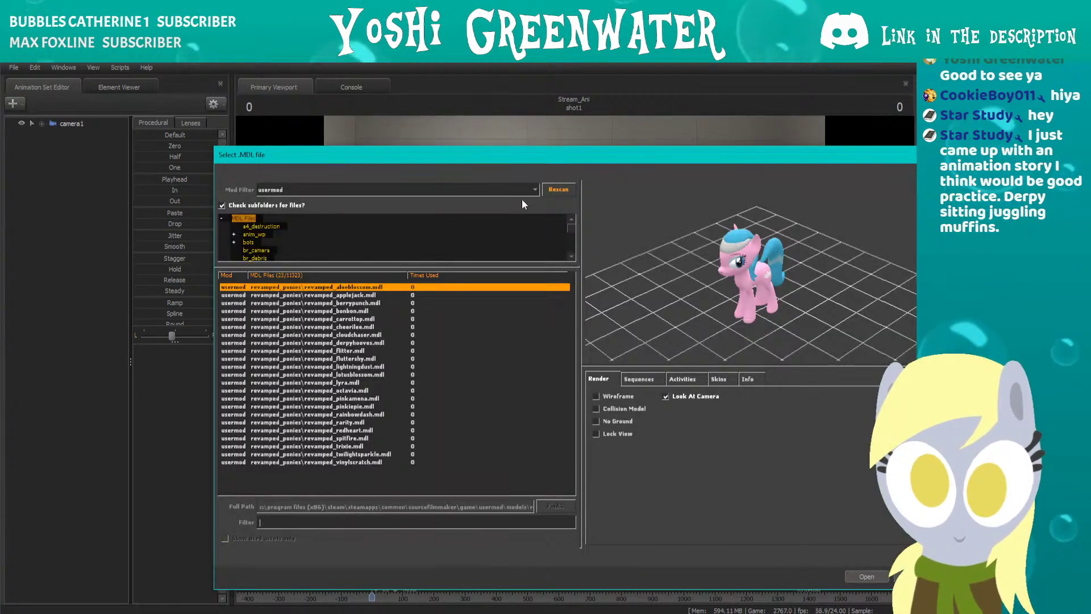
drag(563, 155, 523, 141)
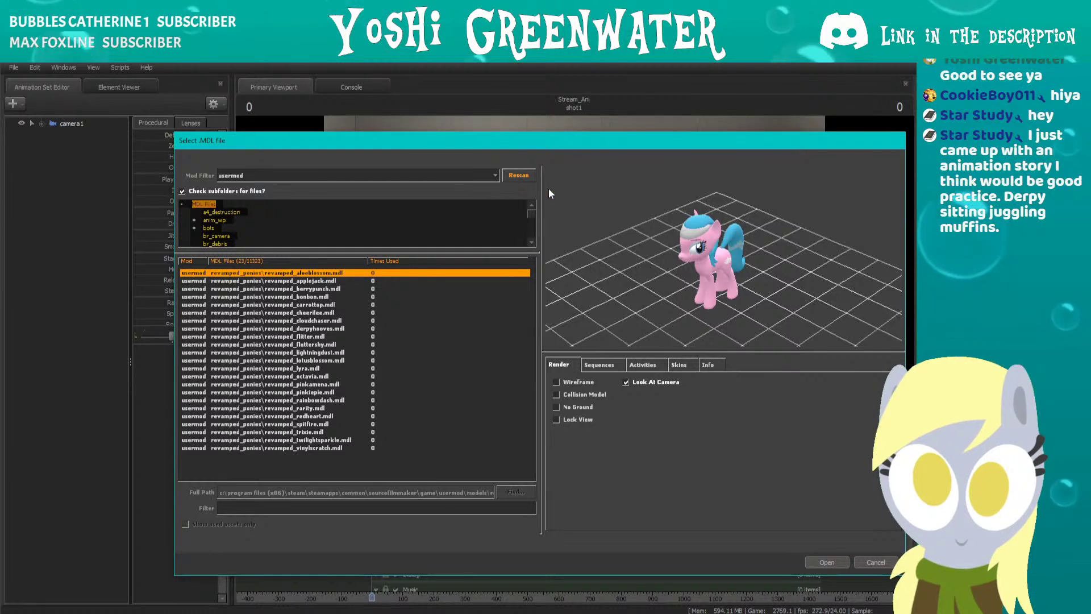
Preview the revamped_applejack.mdl and revamped_berrypunch.mdl models.
click(304, 281)
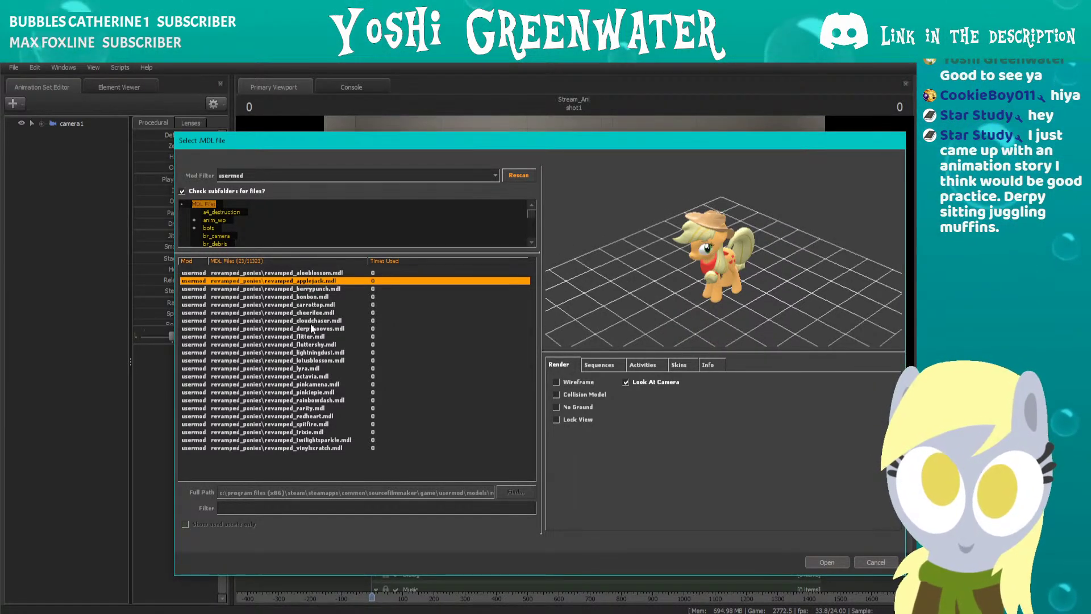
key(Down)
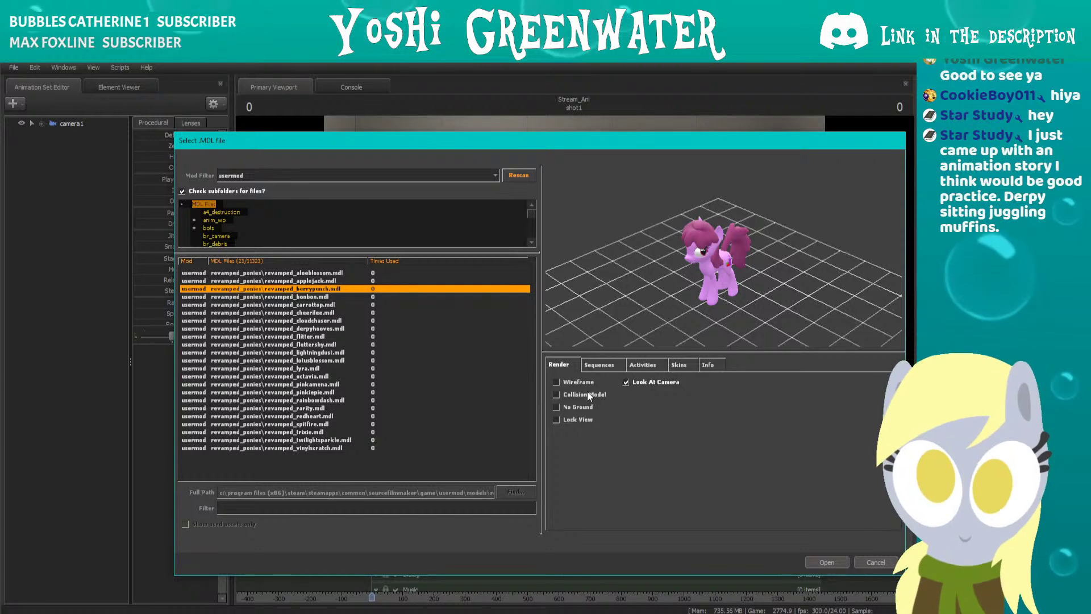
drag(635, 310, 653, 294)
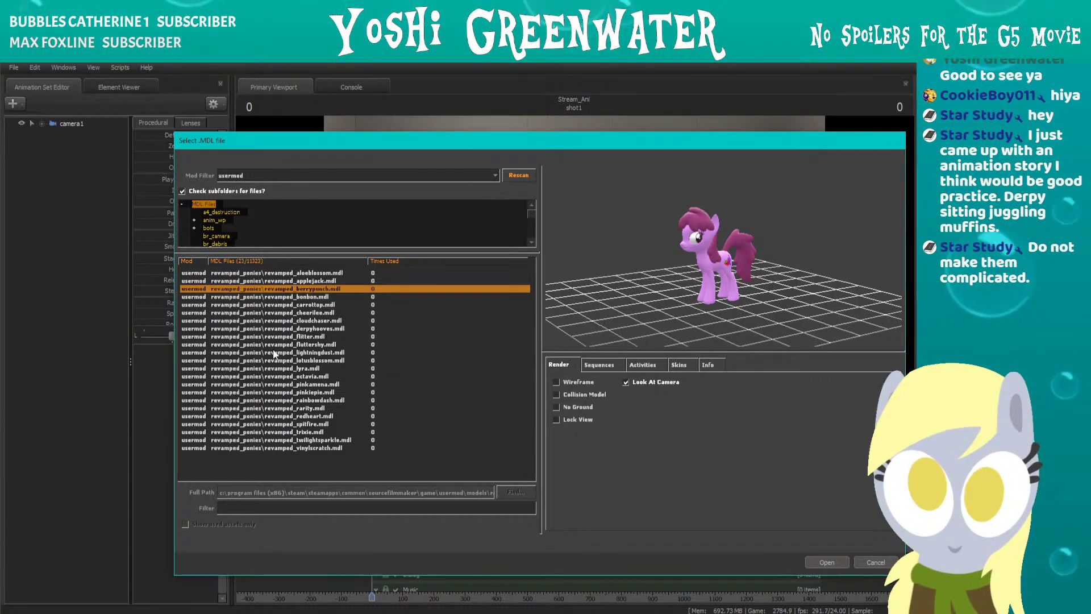
Select revamped_derpyhooves.mdl from the usermod models and view it up close in the preview.
click(278, 329)
right_drag(649, 266, 665, 269)
mouse_move(666, 273)
mouse_down()
mouse_move(706, 274)
mouse_move(669, 273)
mouse_up()
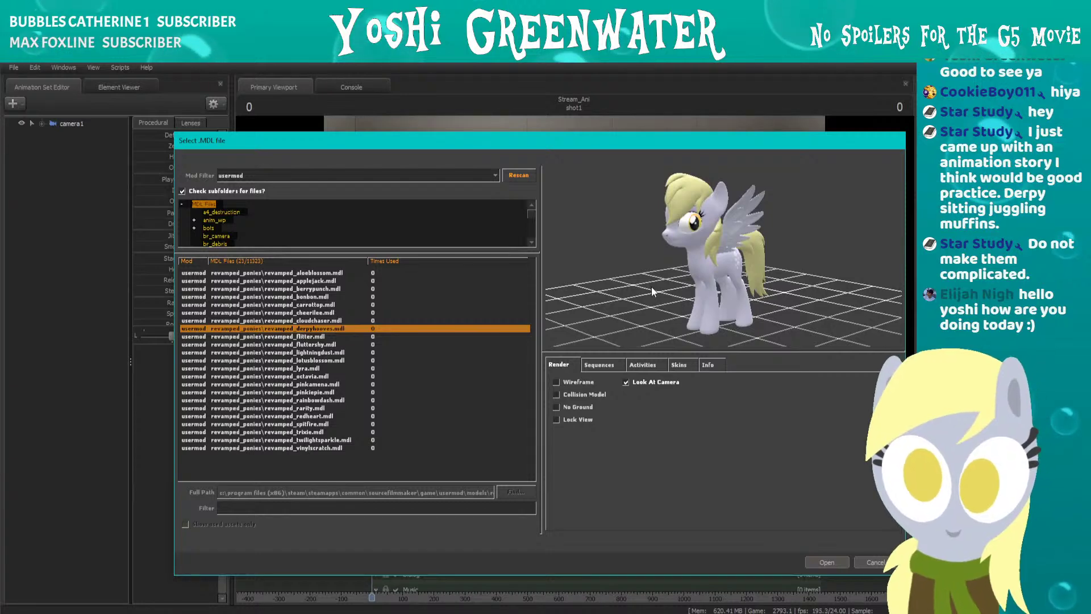
drag(670, 142, 614, 150)
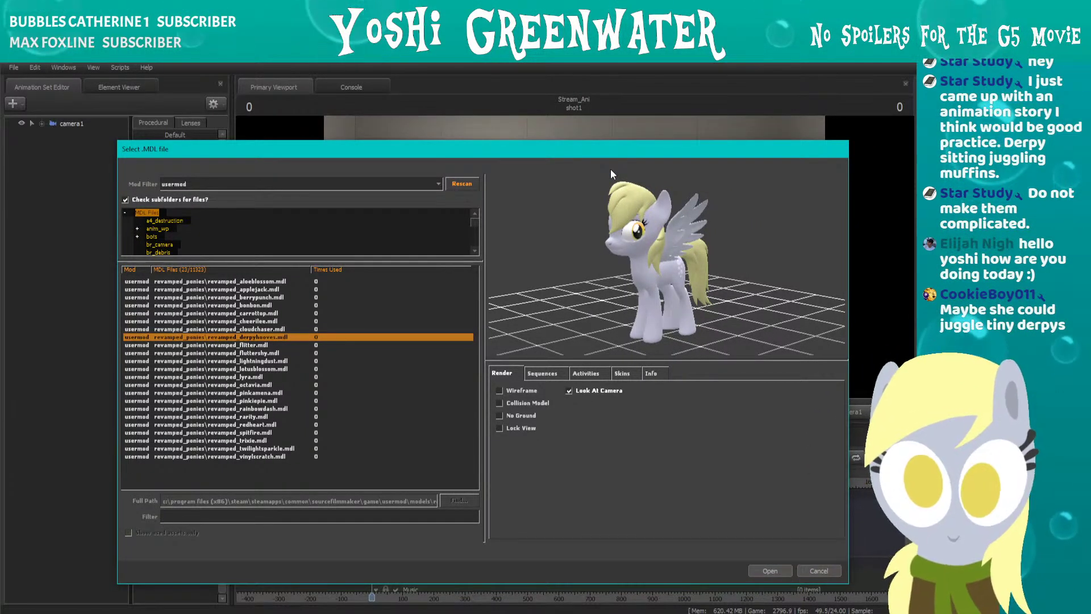
mouse_move(613, 155)
mouse_down()
mouse_move(565, 158)
mouse_move(618, 160)
mouse_up()
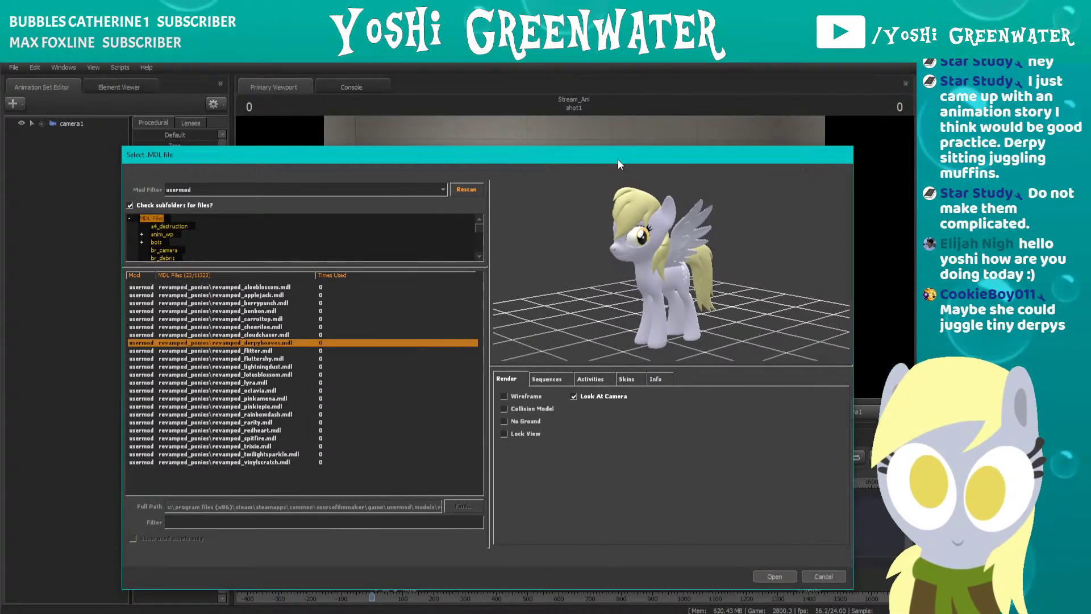
Look through the available mod filters in the model browser, keeping usermod.
click(391, 194)
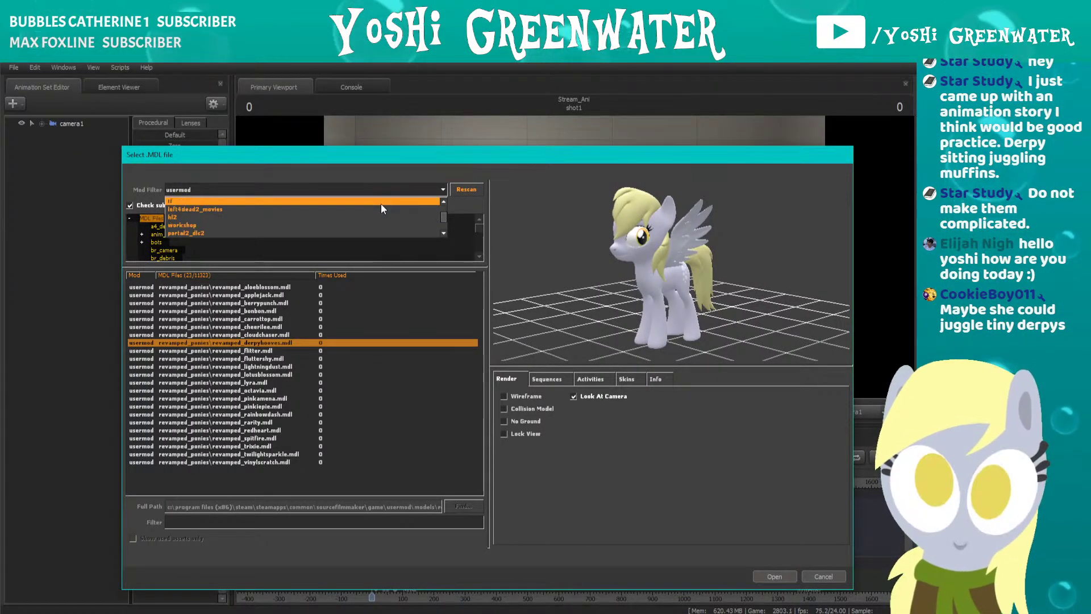
scroll(381, 203, up, 3)
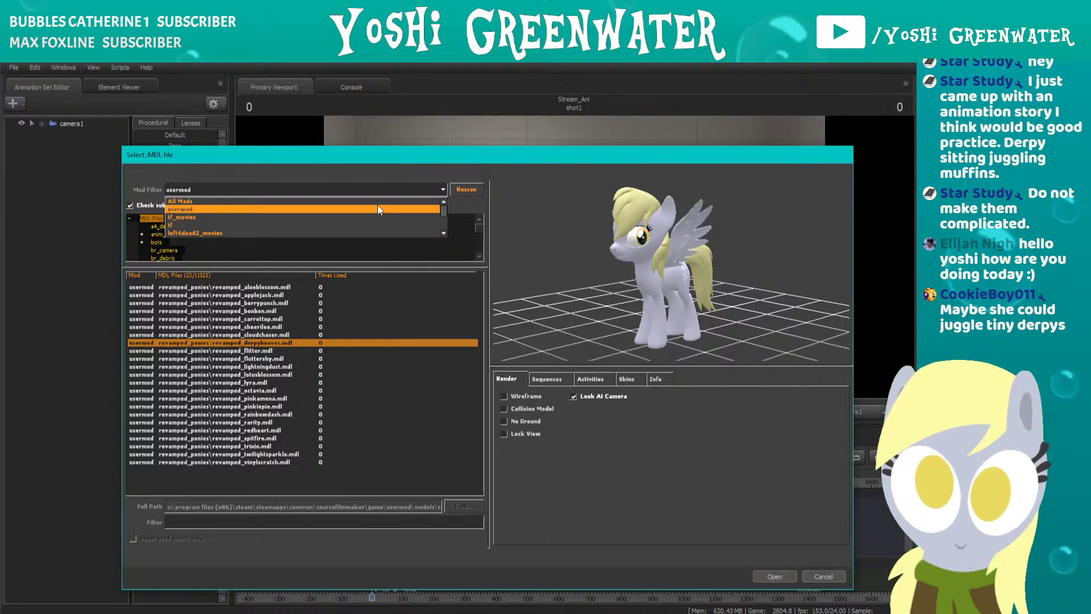
scroll(375, 204, down, 4)
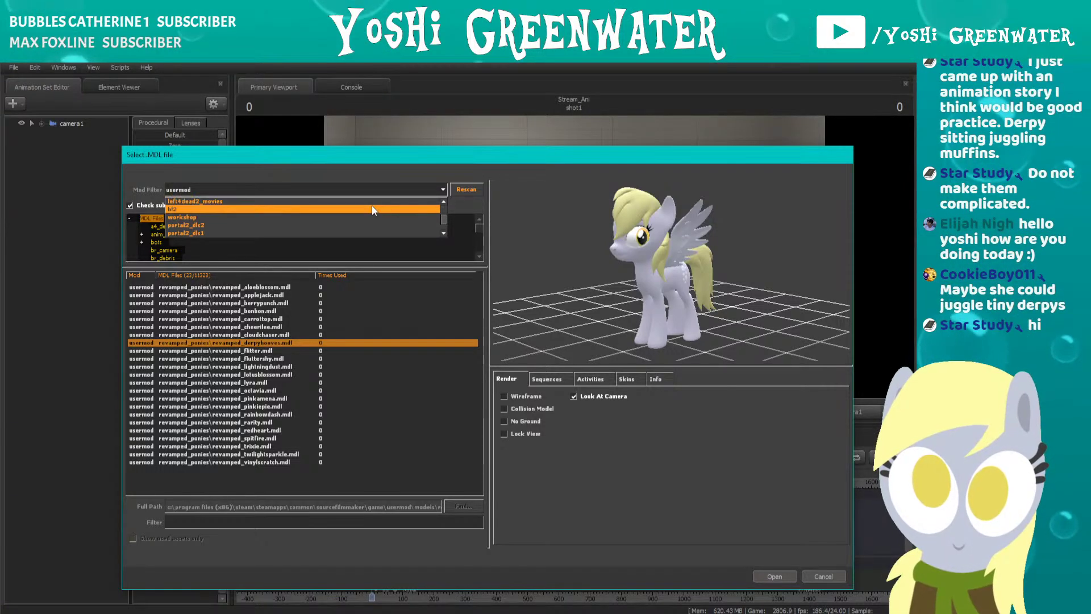
scroll(359, 227, down, 2)
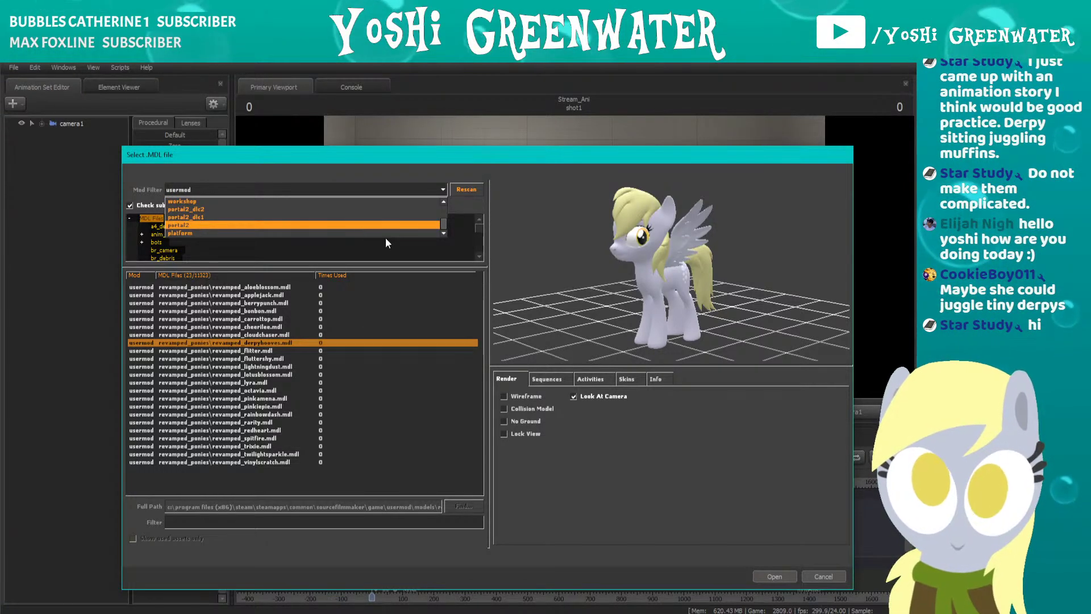
click(385, 243)
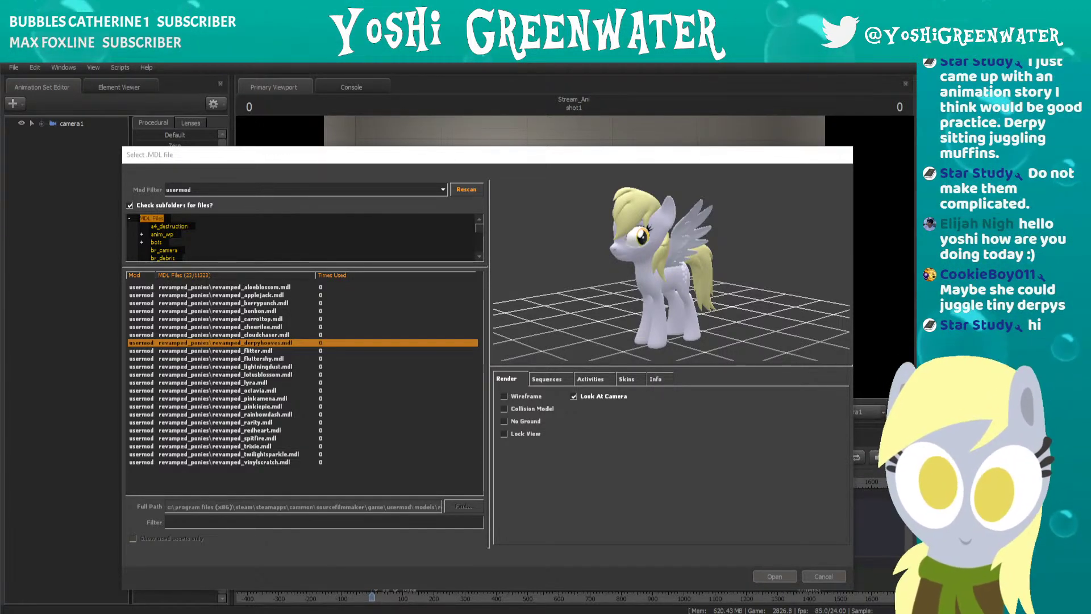
click(685, 468)
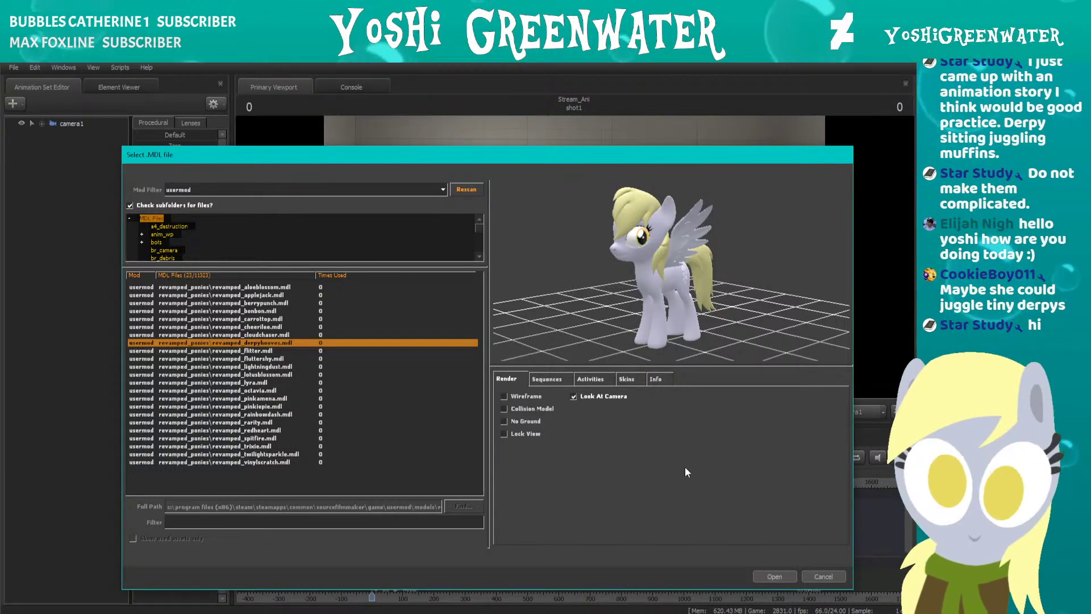
drag(673, 155, 686, 155)
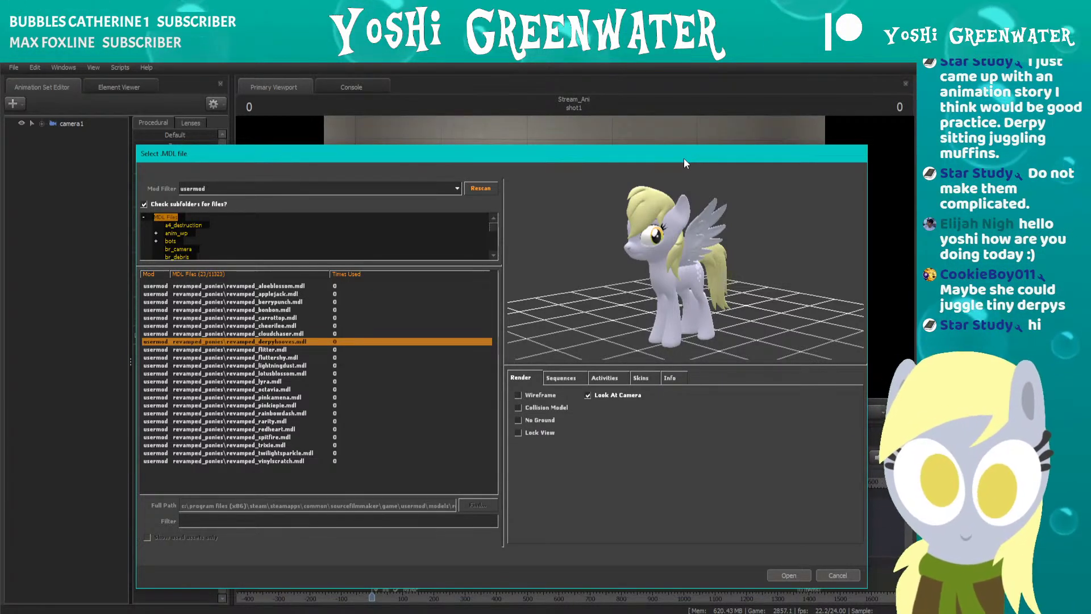
Preview the usermod pony models one after another, from revamped_flitter.mdl through revamped_vinylscratch.mdl.
drag(691, 153, 703, 148)
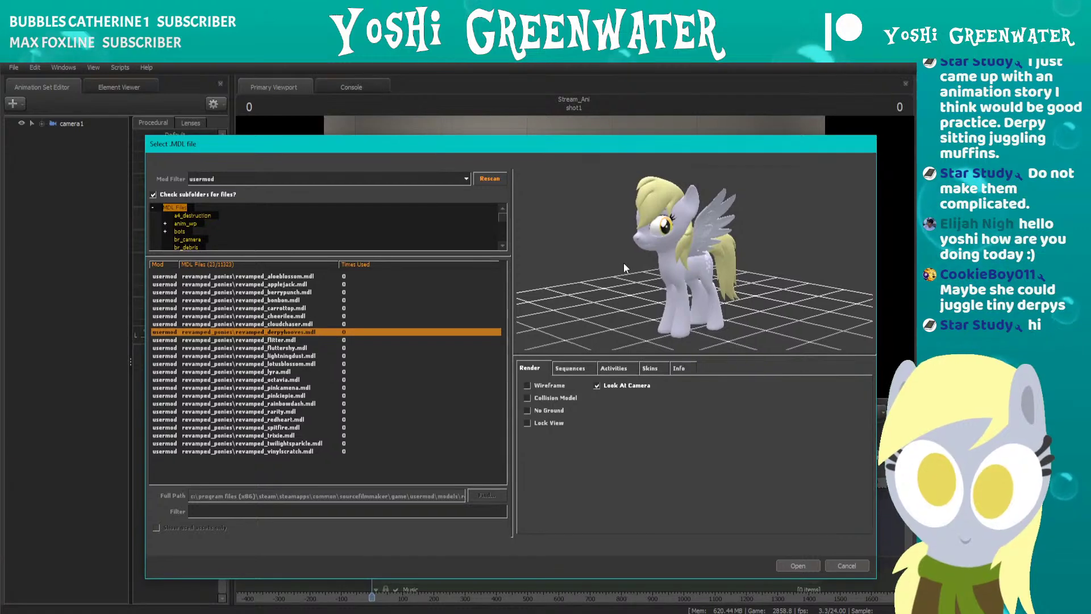
drag(632, 264, 531, 268)
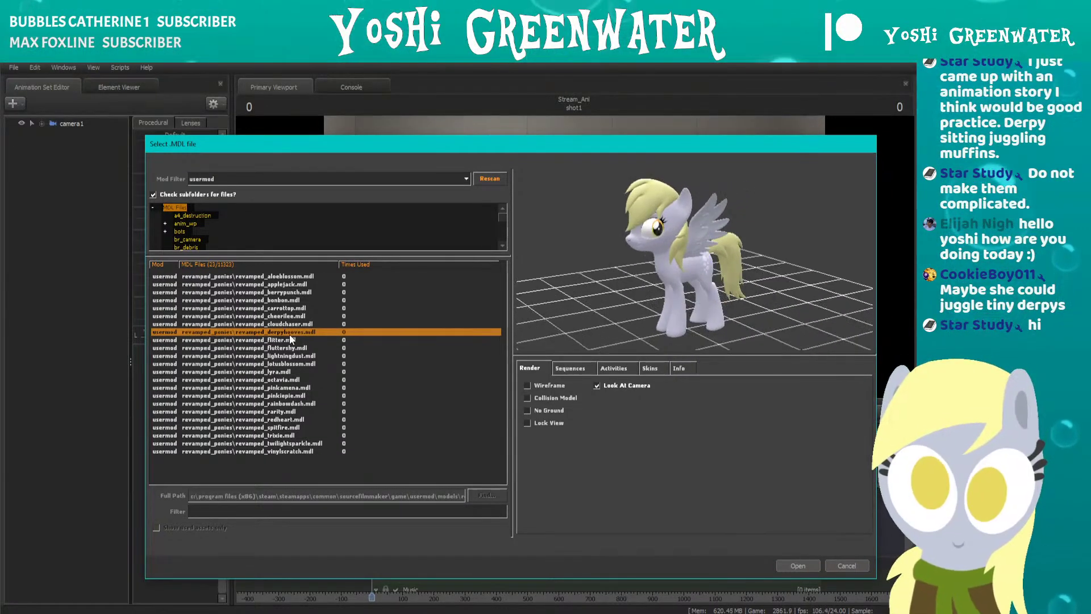
click(260, 340)
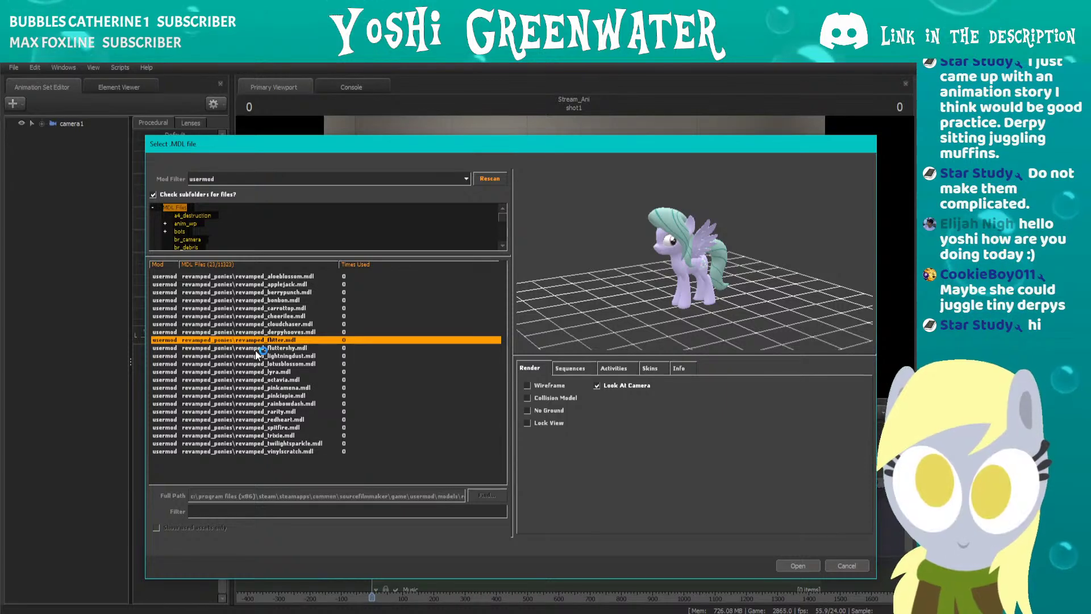
key(Down)
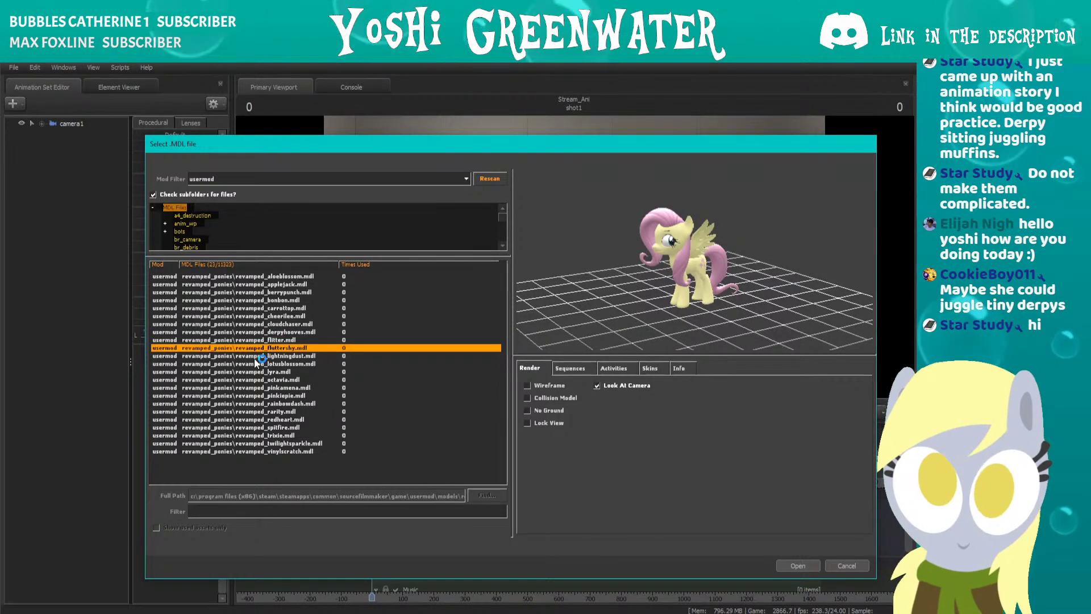
key(Down)
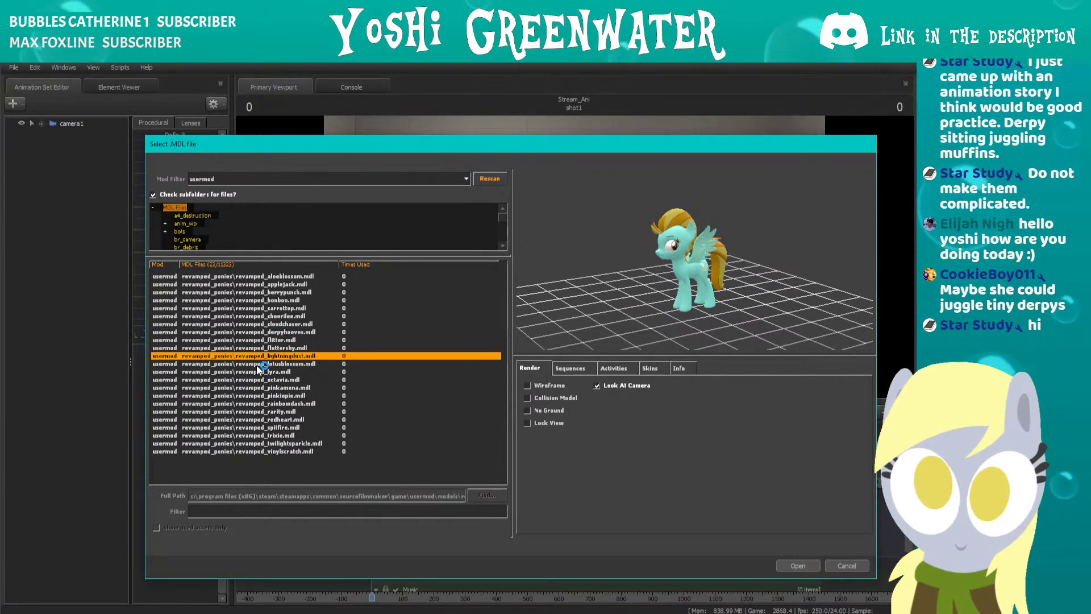
key(Down)
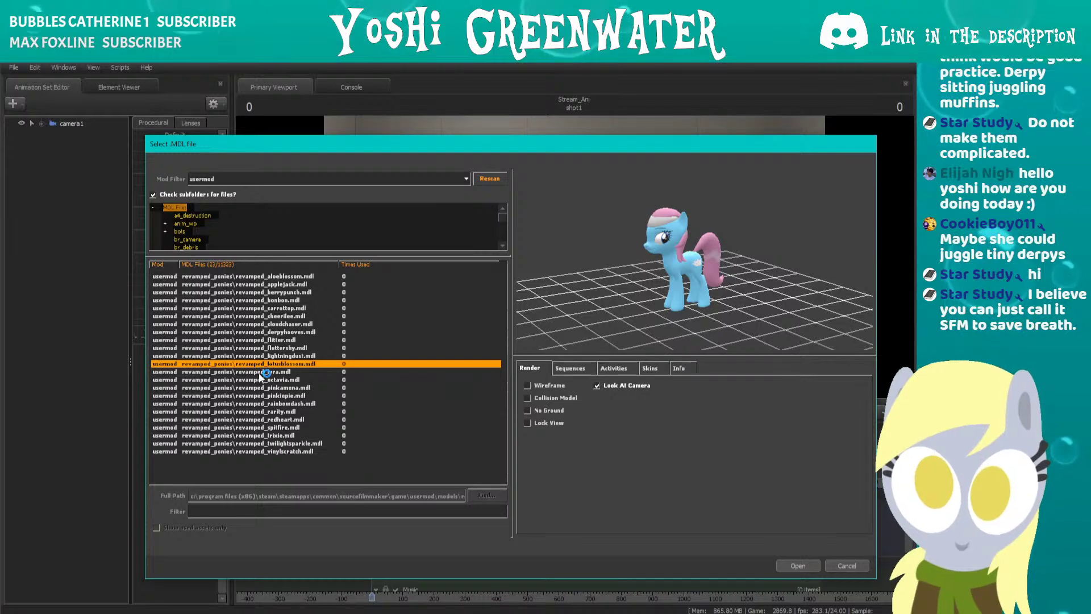
key(Down)
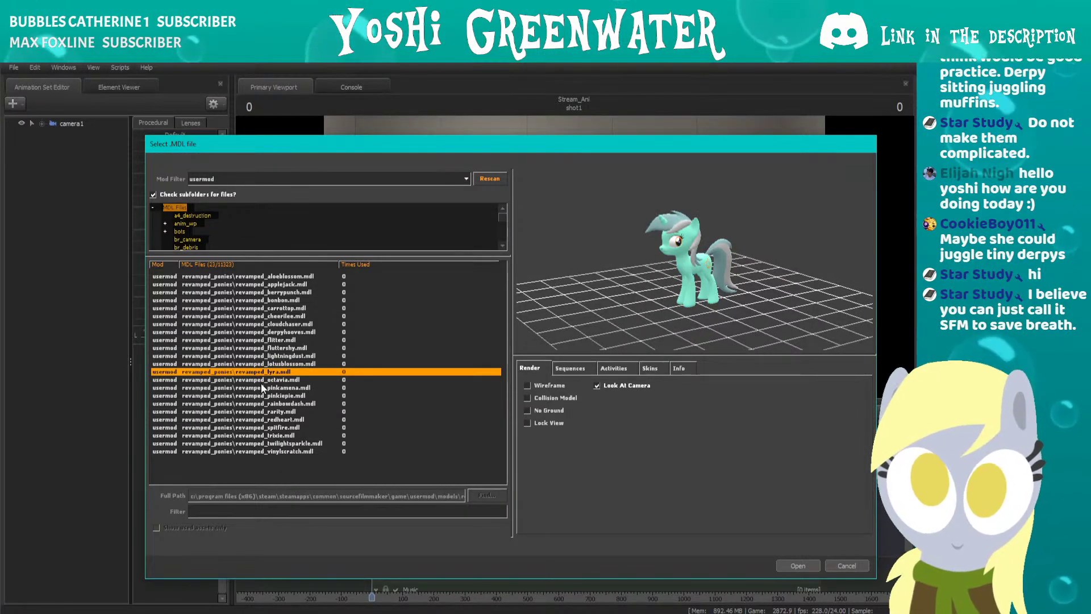
key(Down)
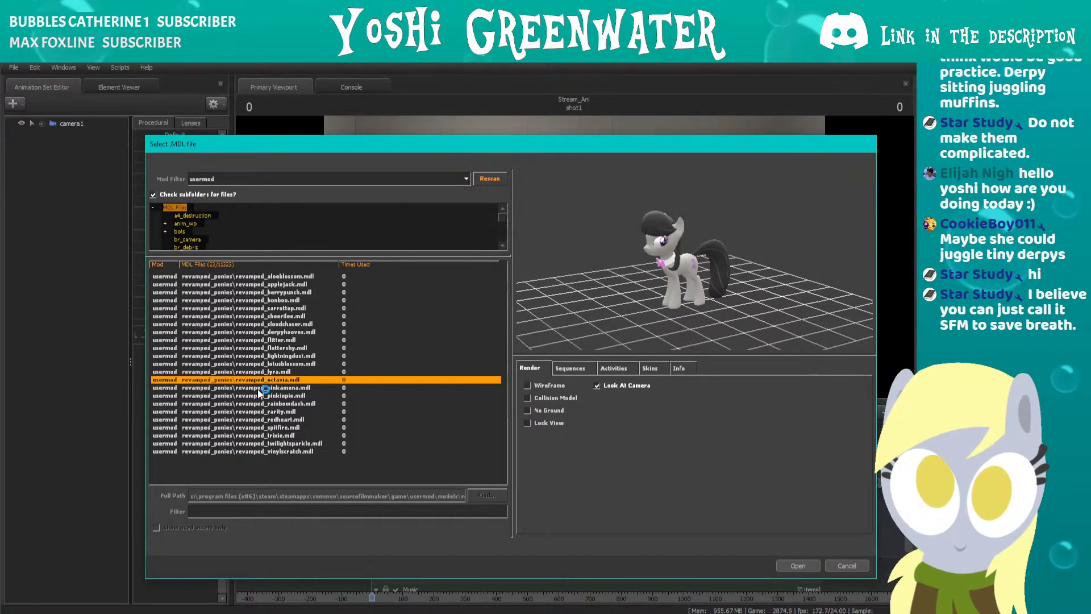
key(Down)
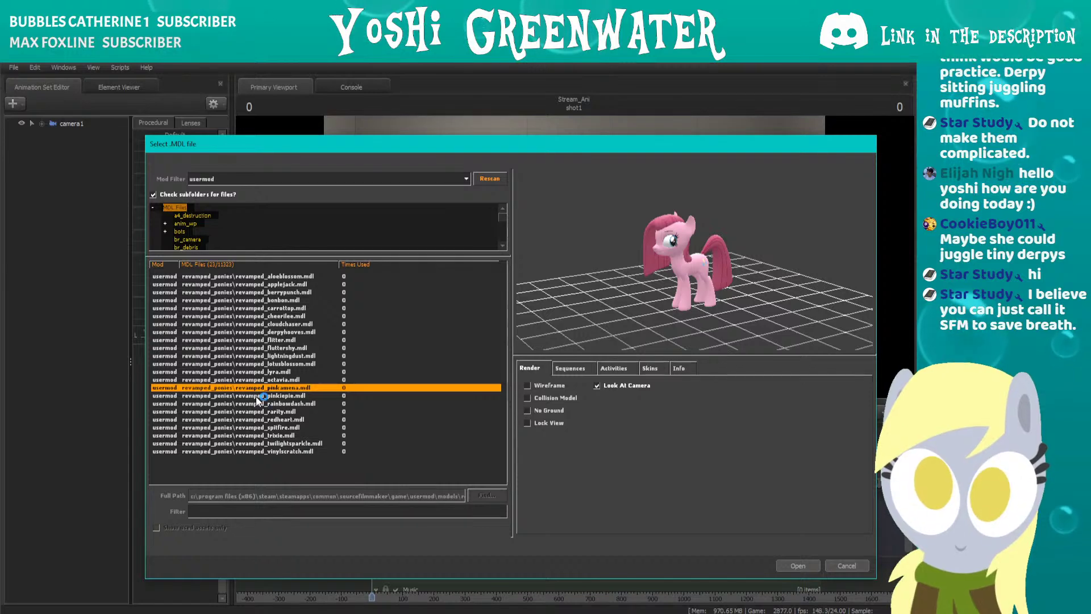
key(Down)
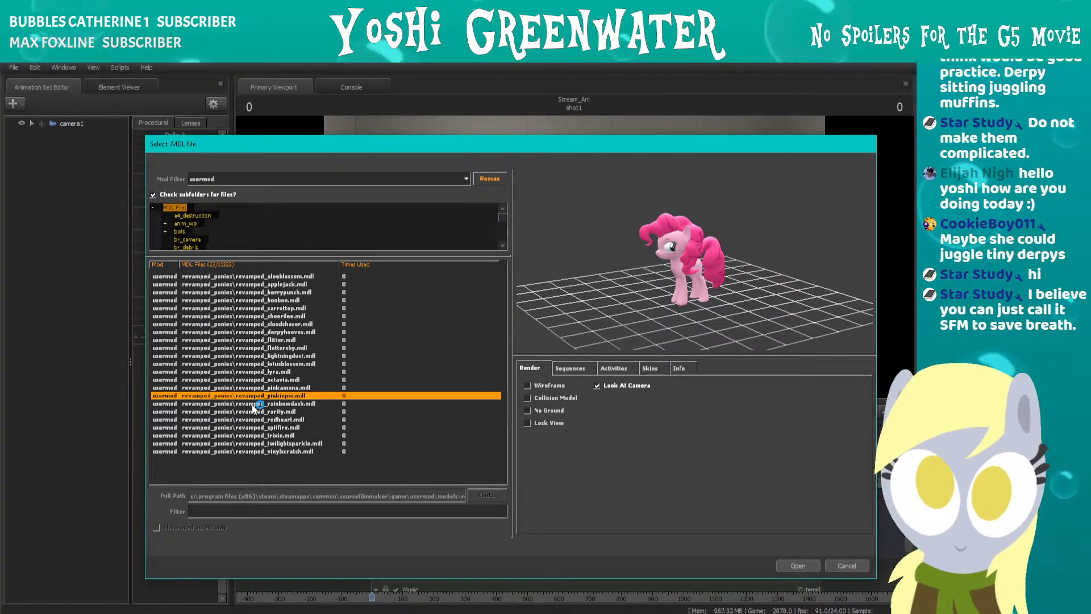
key(Down)
key(Down)
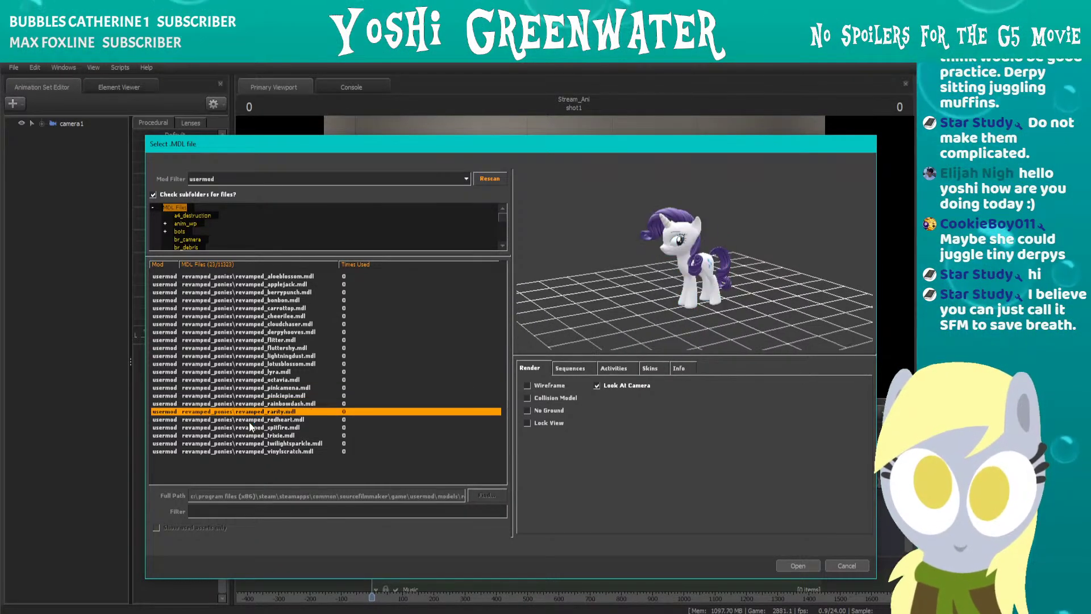
key(Down)
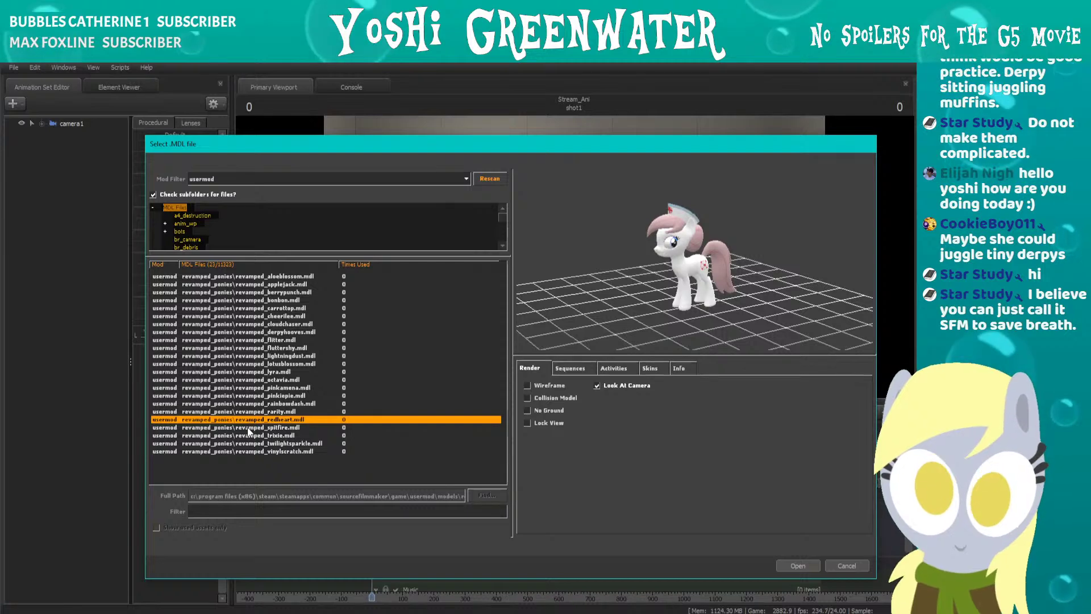
click(248, 427)
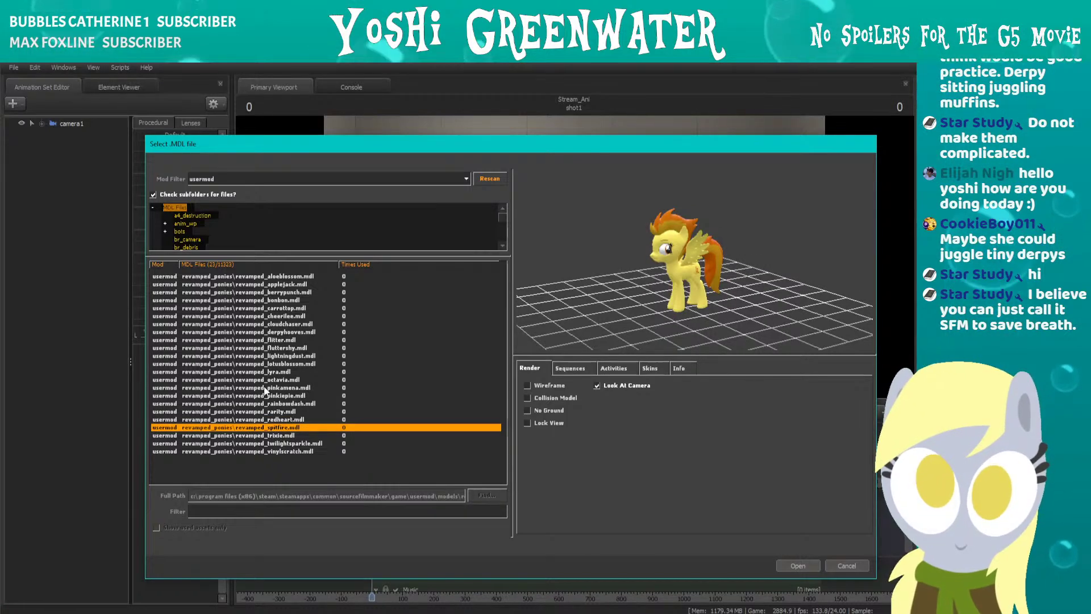
click(262, 436)
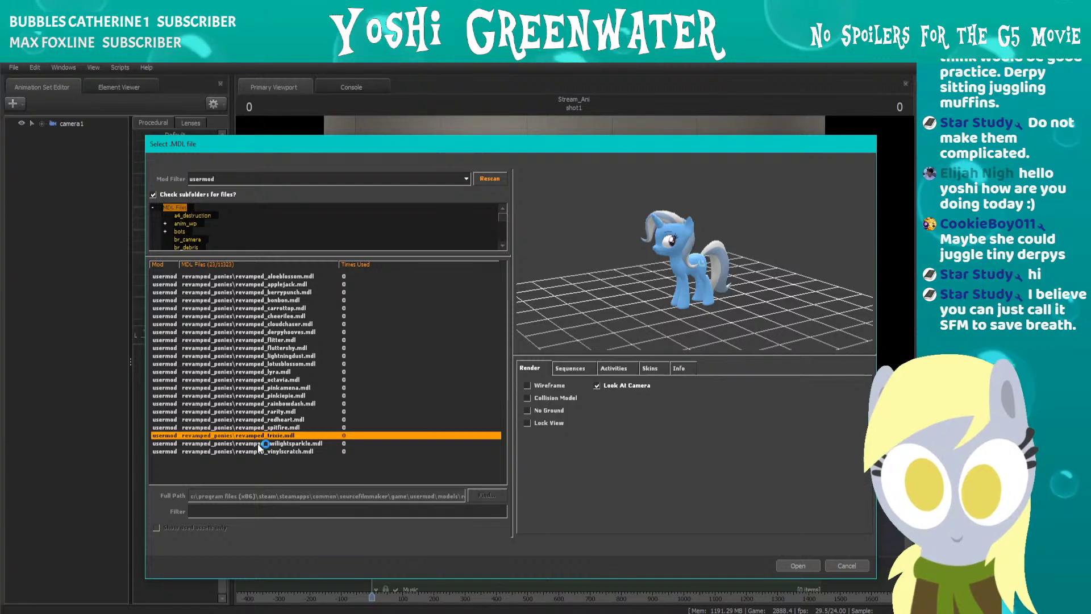
click(257, 444)
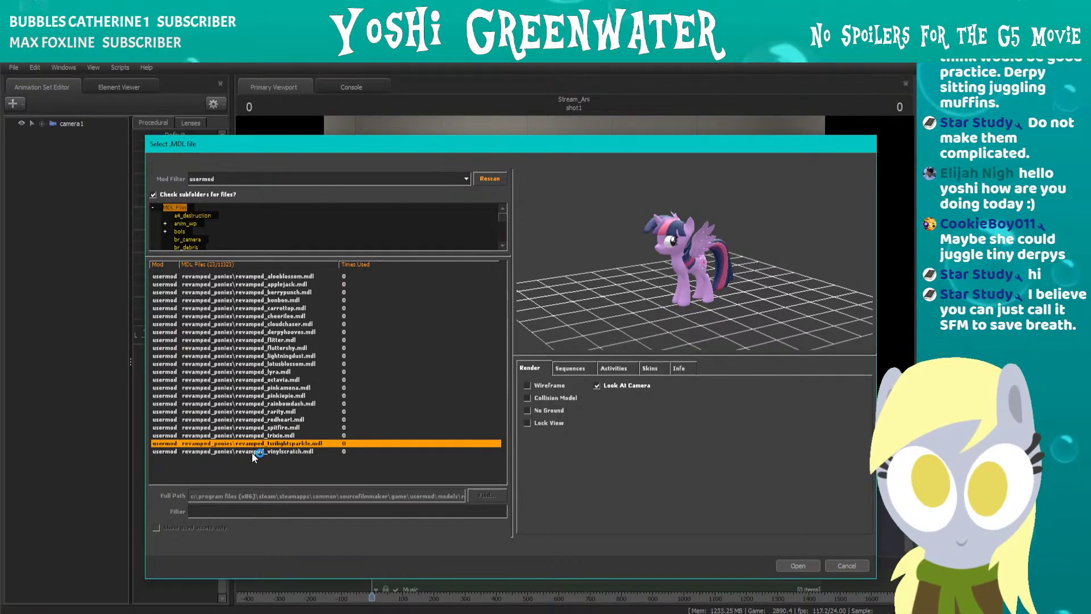
click(251, 451)
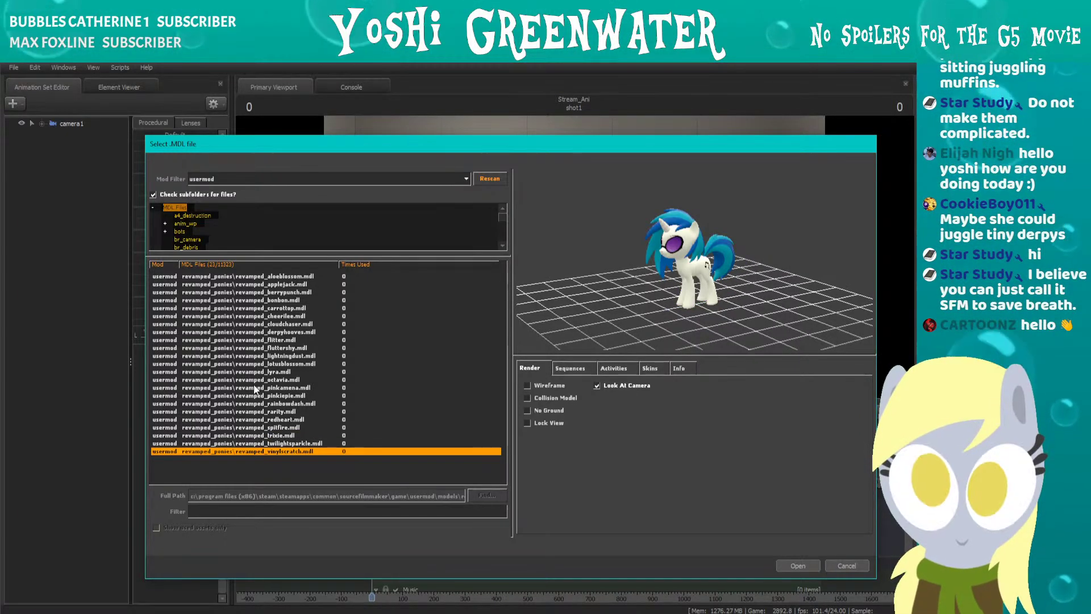
Select revamped_derpyhooves.mdl again in the usermod model list.
click(261, 332)
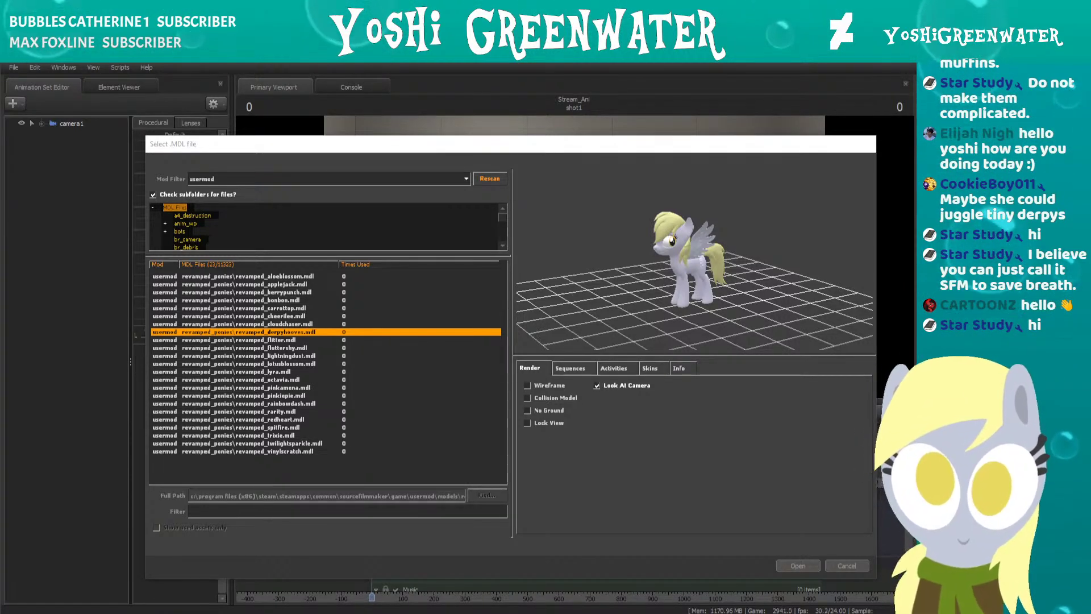
click(728, 435)
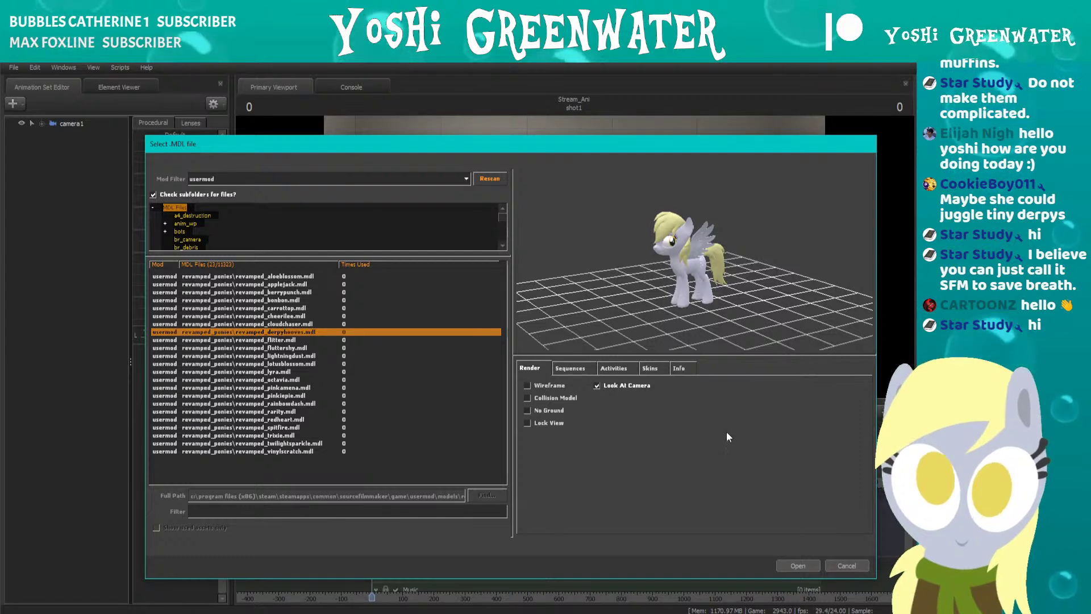
Switch to Adobe Animate and add "Maybe she could juggle tiny derpys" to the idea text, one blank line below the first sentence.
key(alt+Tab)
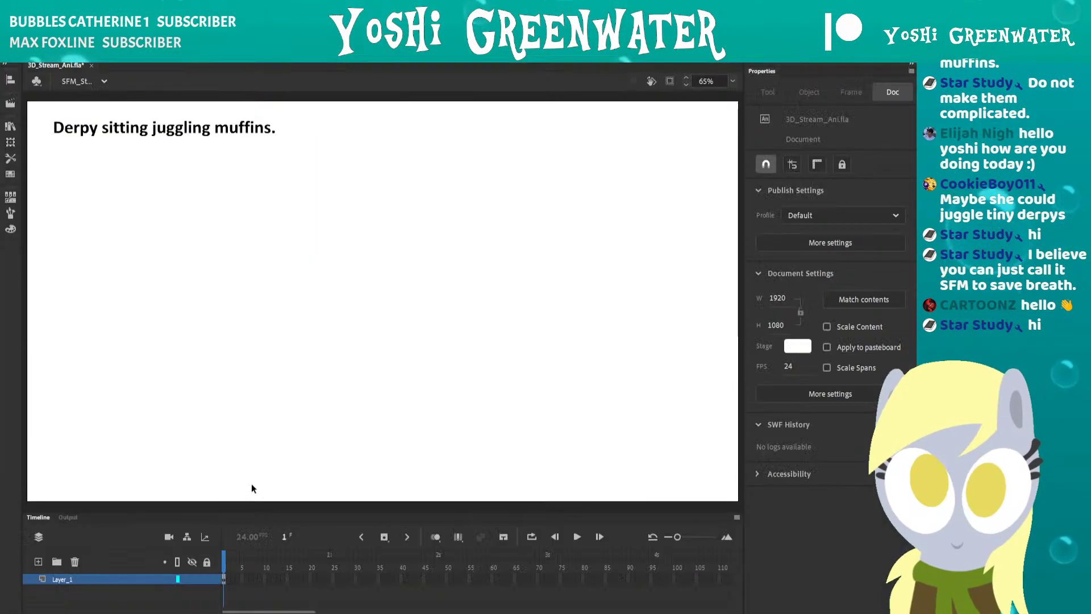
click(242, 133)
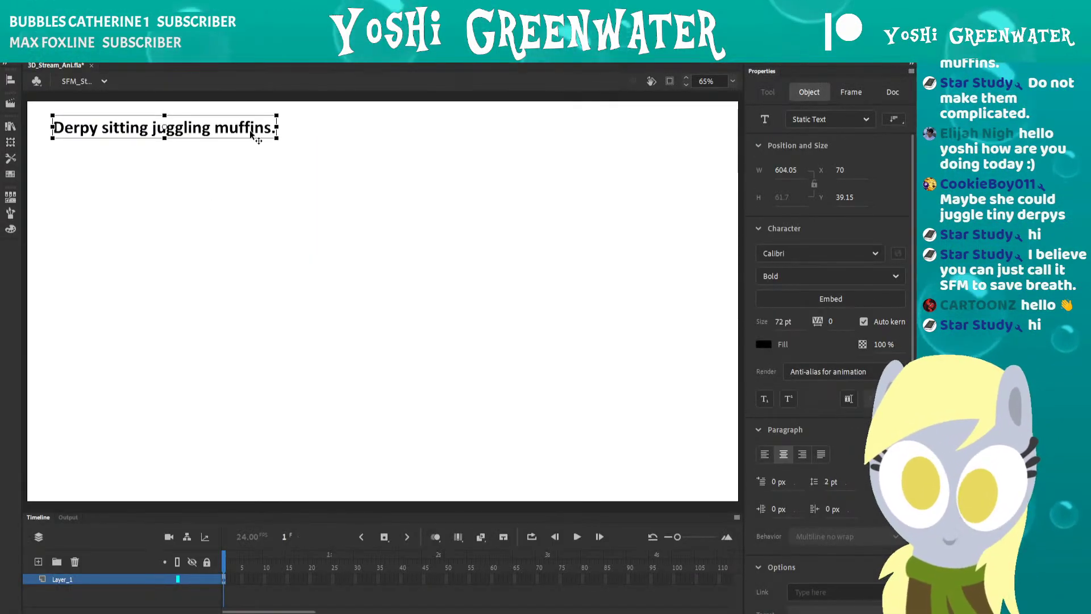
double_click(255, 129)
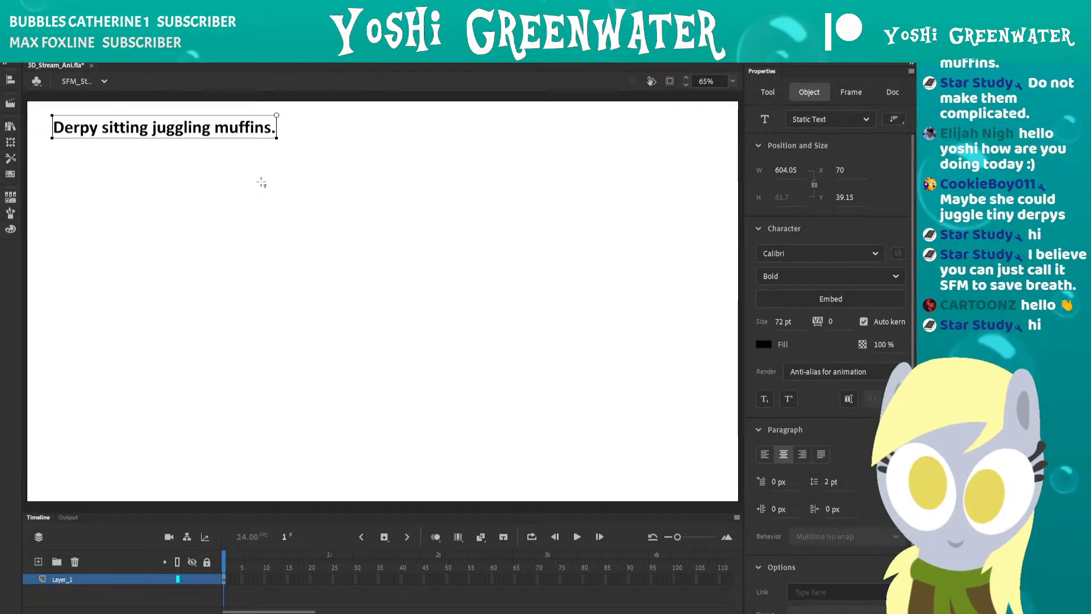
key(Return)
key(Return)
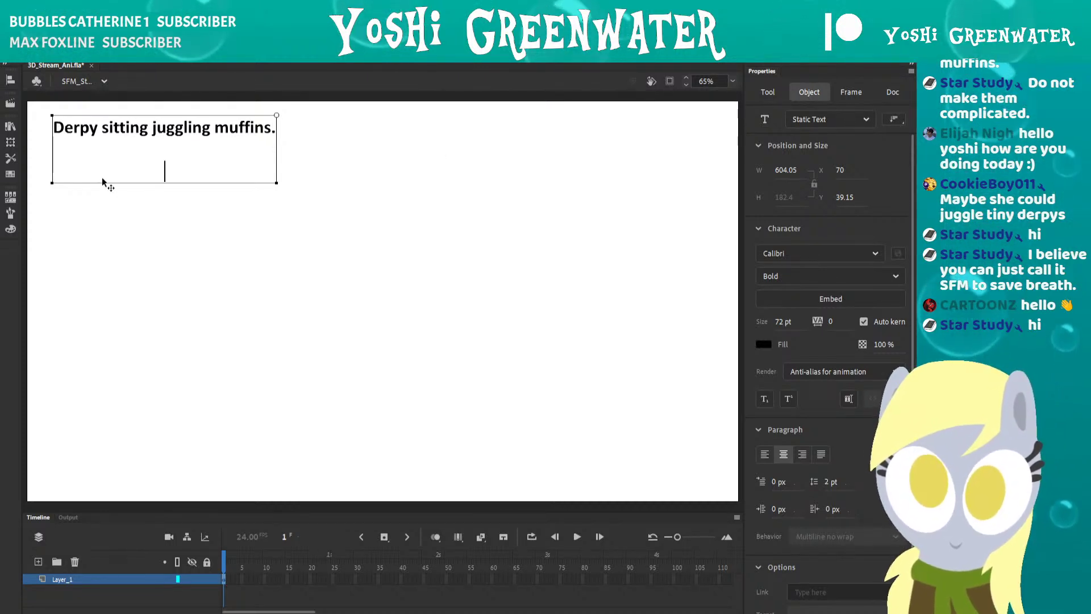
text(Maybe she could juggle tiny derpys)
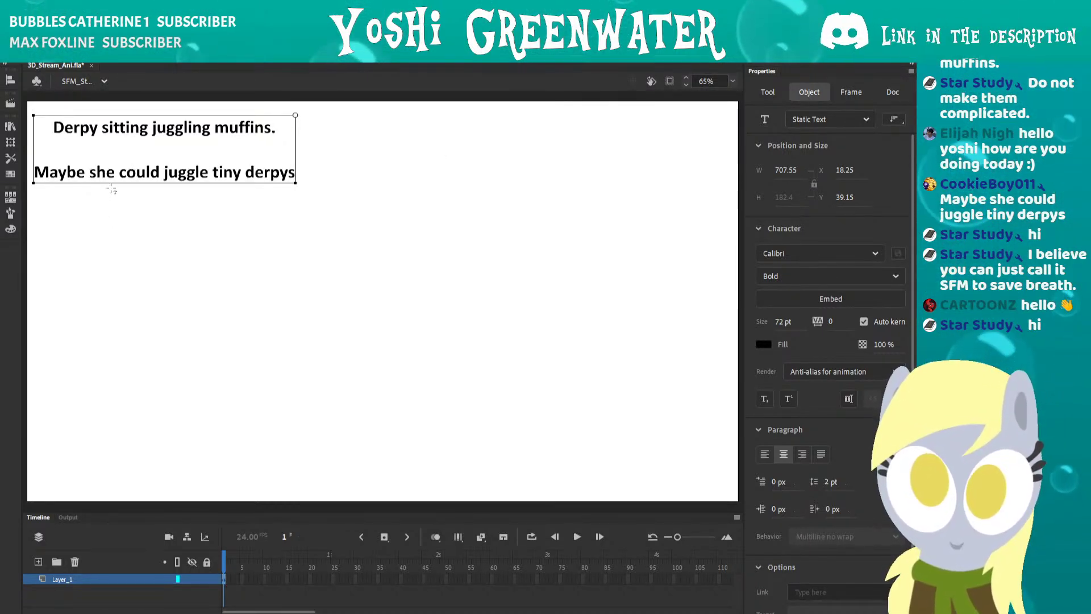
Reword the second idea line to "Derpy juggles tiny derpys." and finish editing the text.
drag(163, 171, 35, 175)
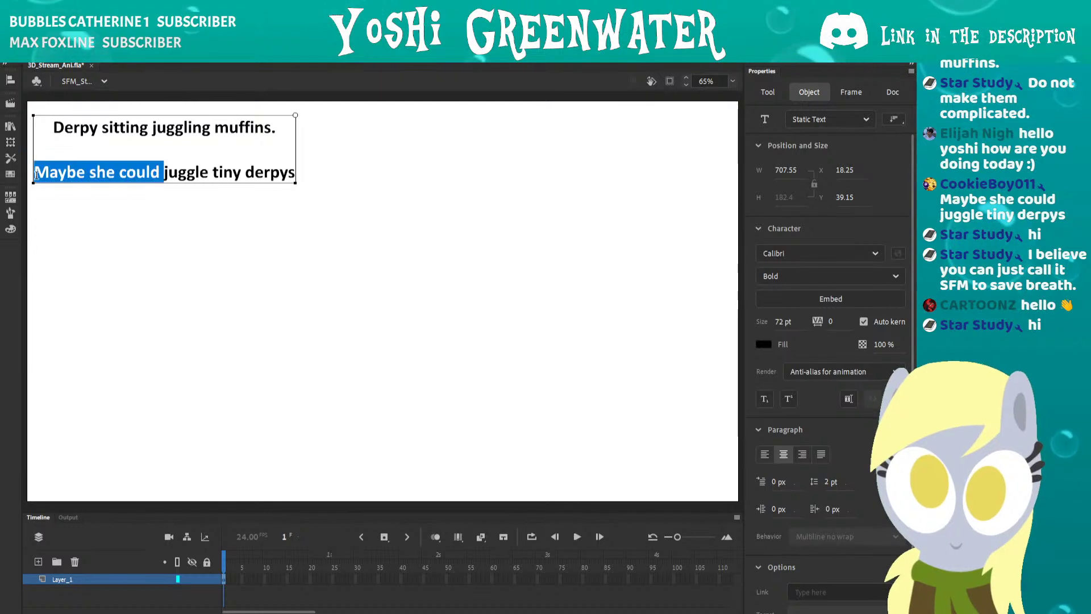
key(BackSpace)
text(Derpy )
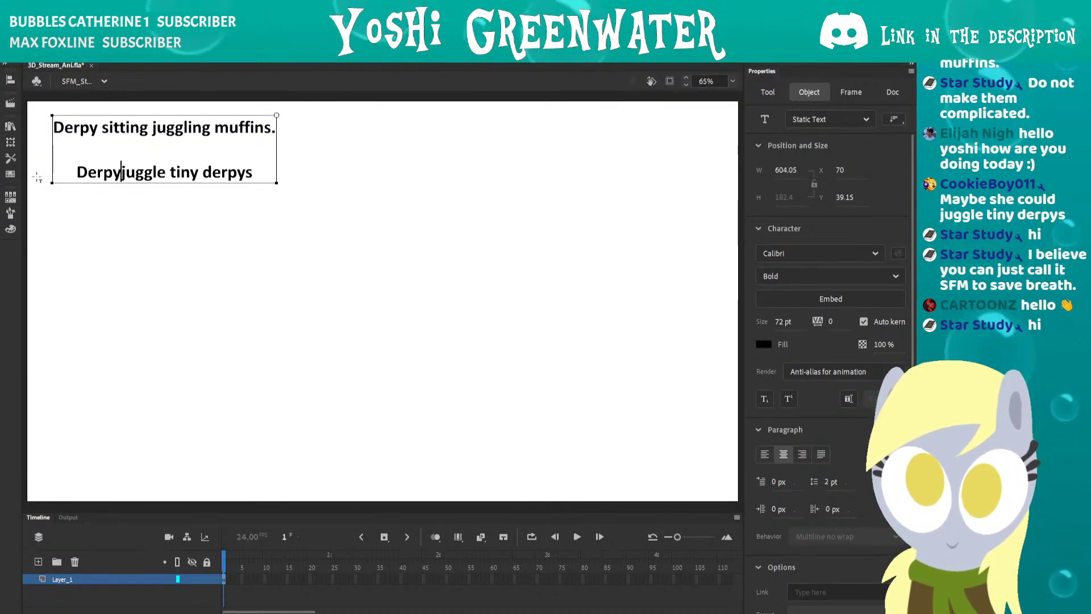
text(s)
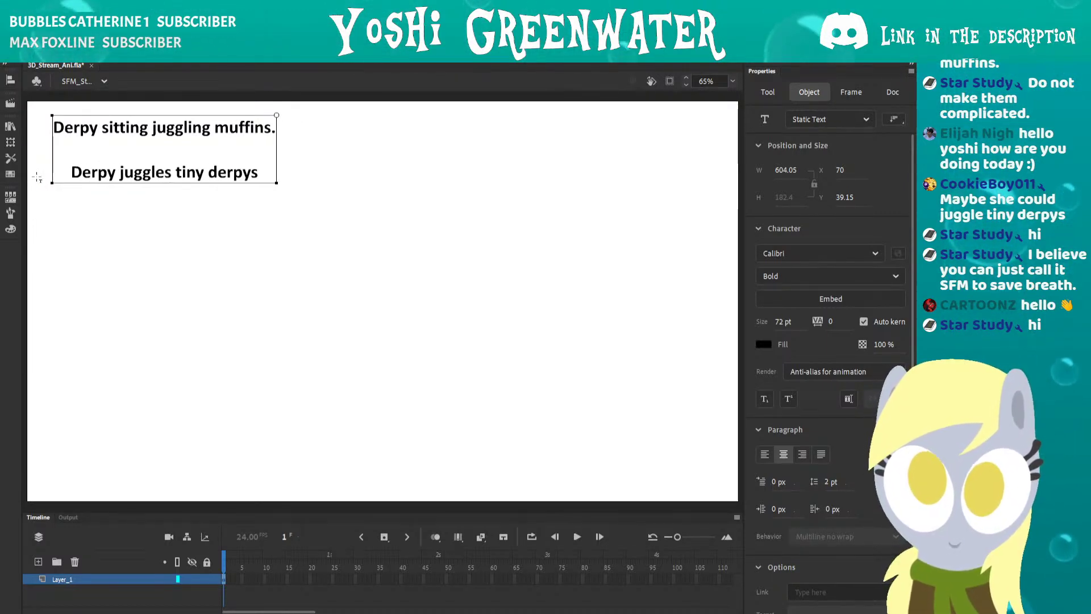
key(End)
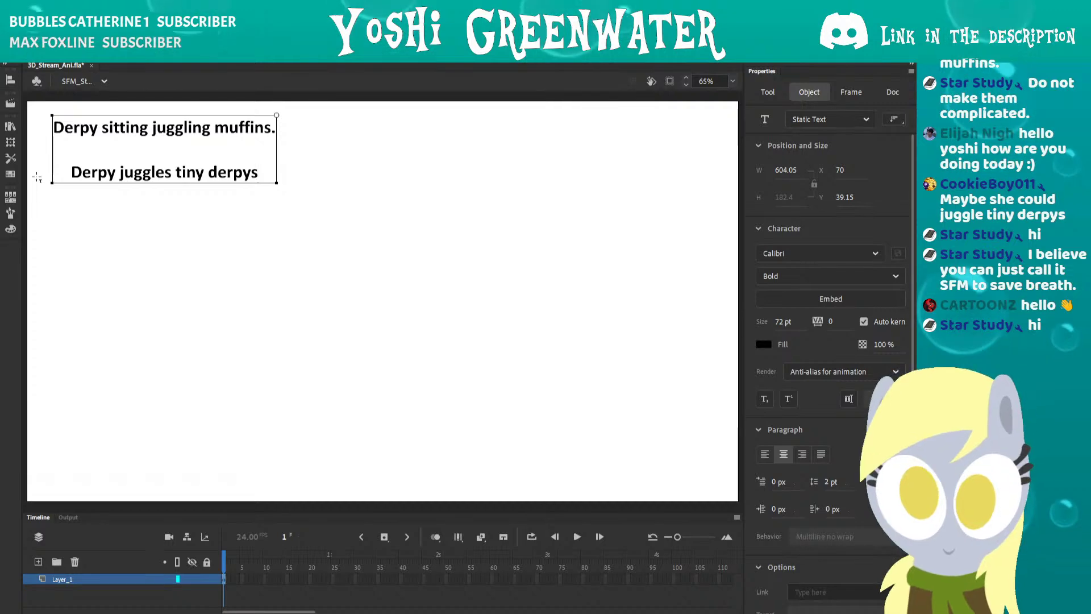
text(.)
key(Escape)
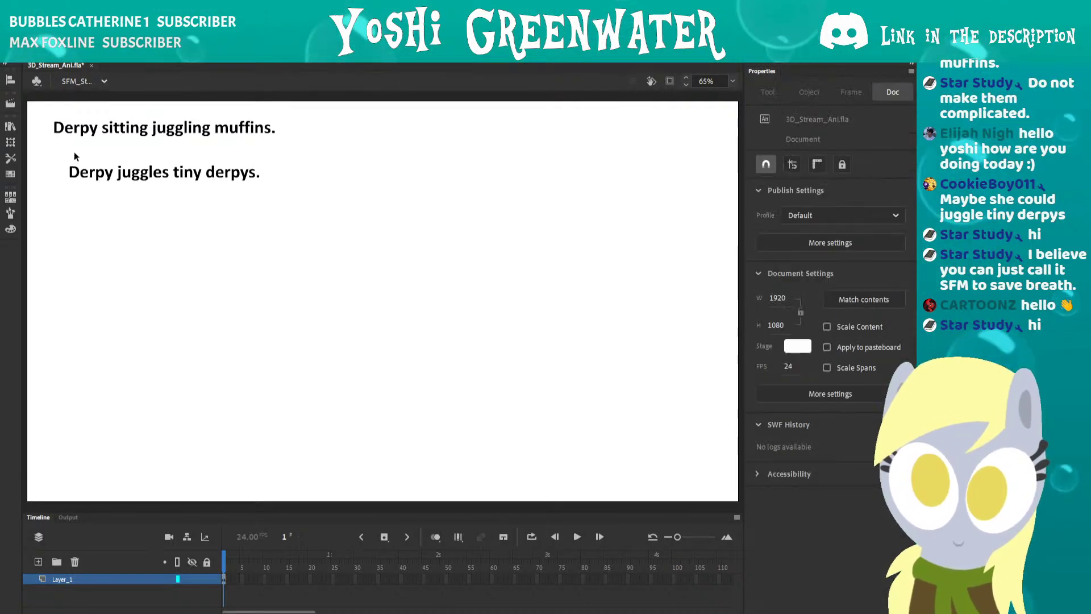
Enlarge the two-line idea text, center it in the upper part of the stage, and save the document.
drag(52, 116, 204, 89)
drag(243, 129, 243, 153)
click(262, 245)
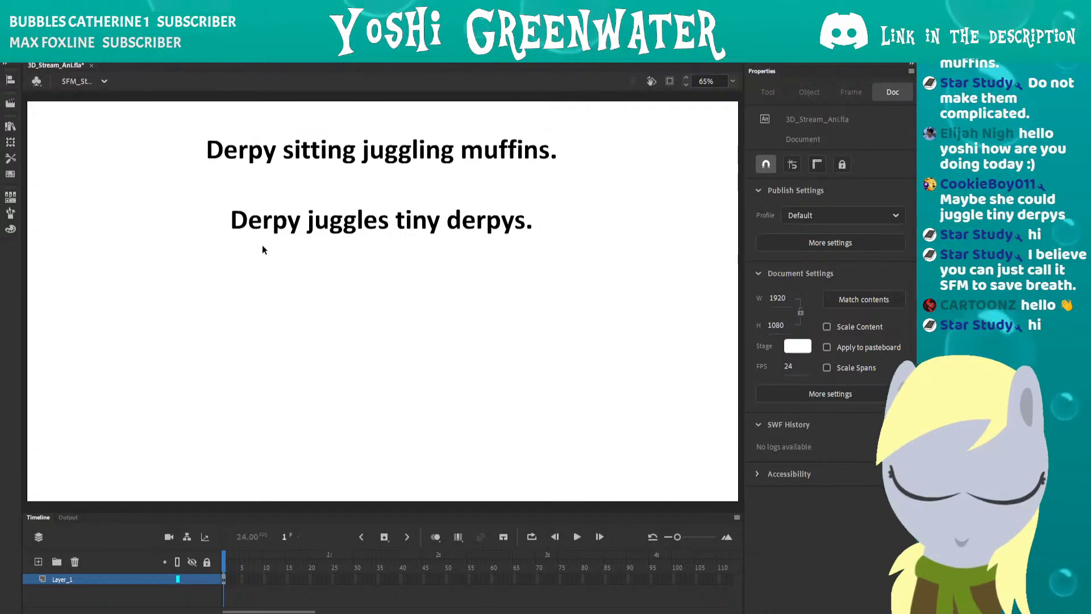
key(ctrl+s)
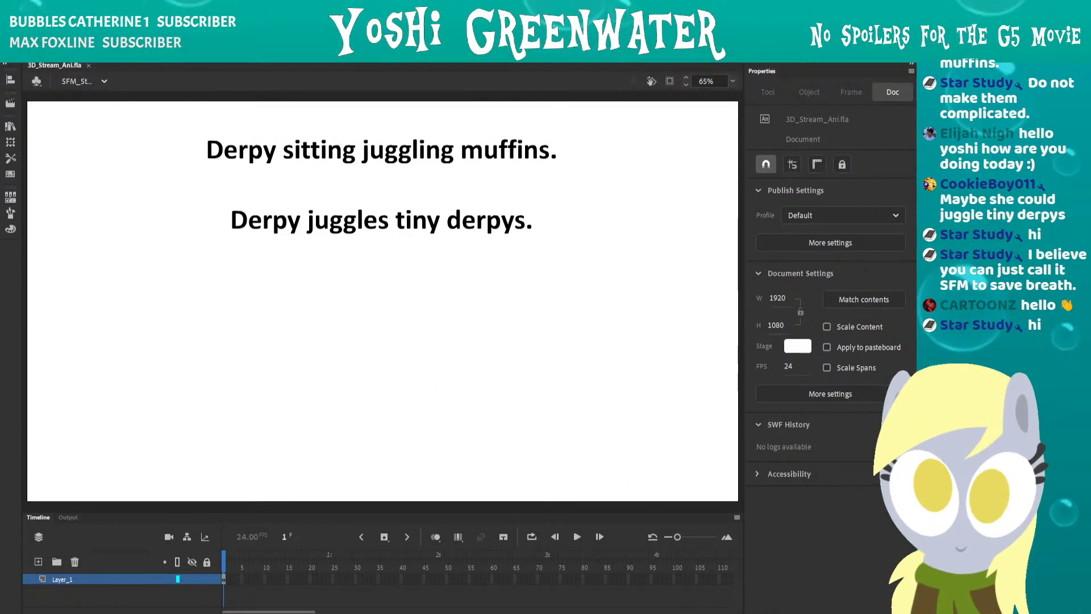
Switch back to the Source Filmmaker model browser and view the Derpy model from the front in the preview.
click(640, 592)
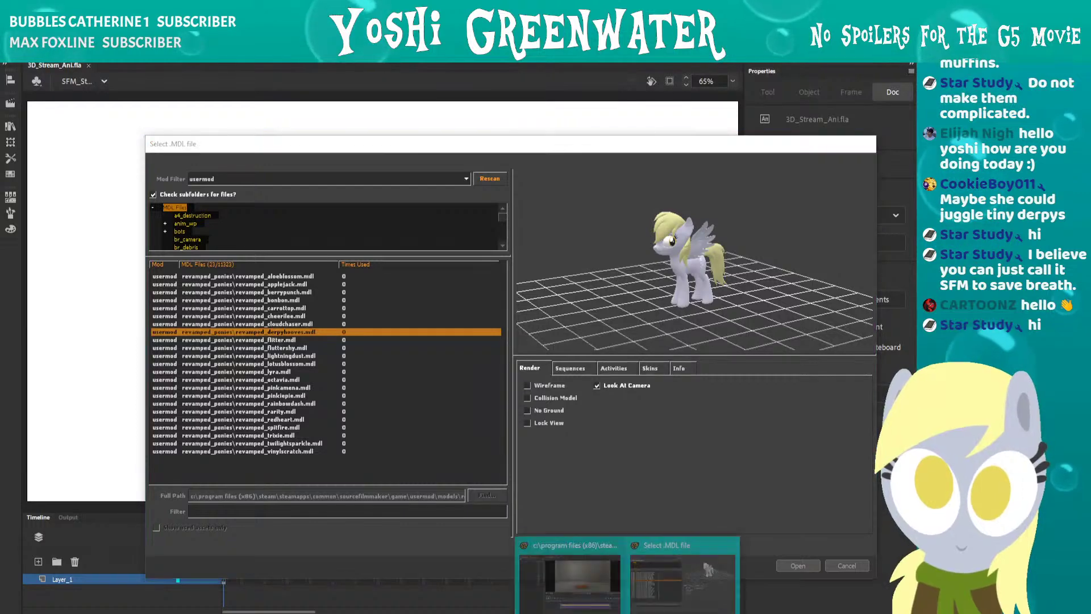
drag(538, 141, 431, 143)
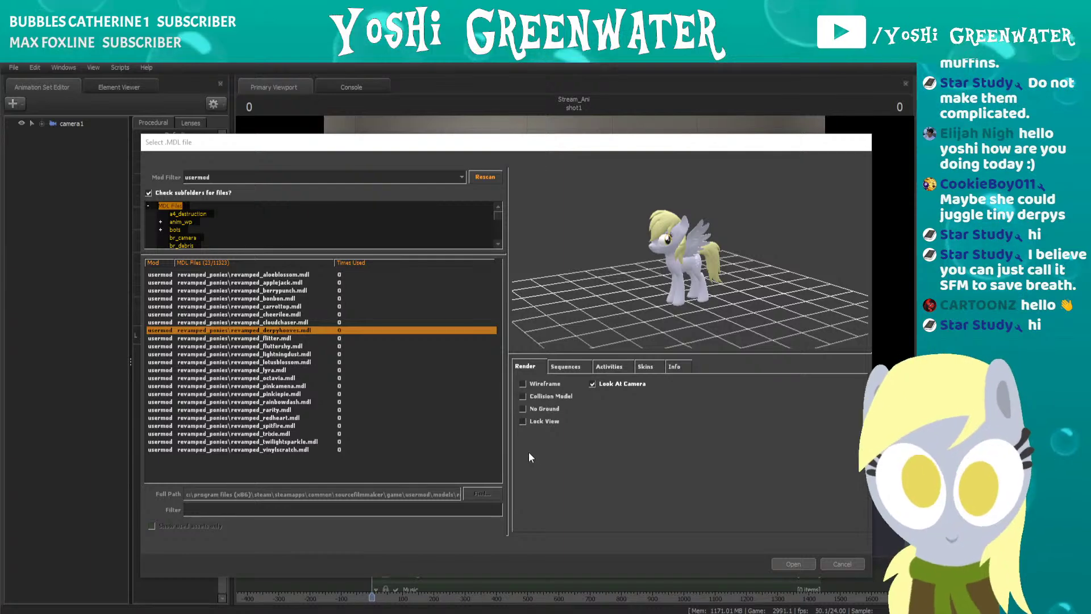
drag(648, 251, 642, 275)
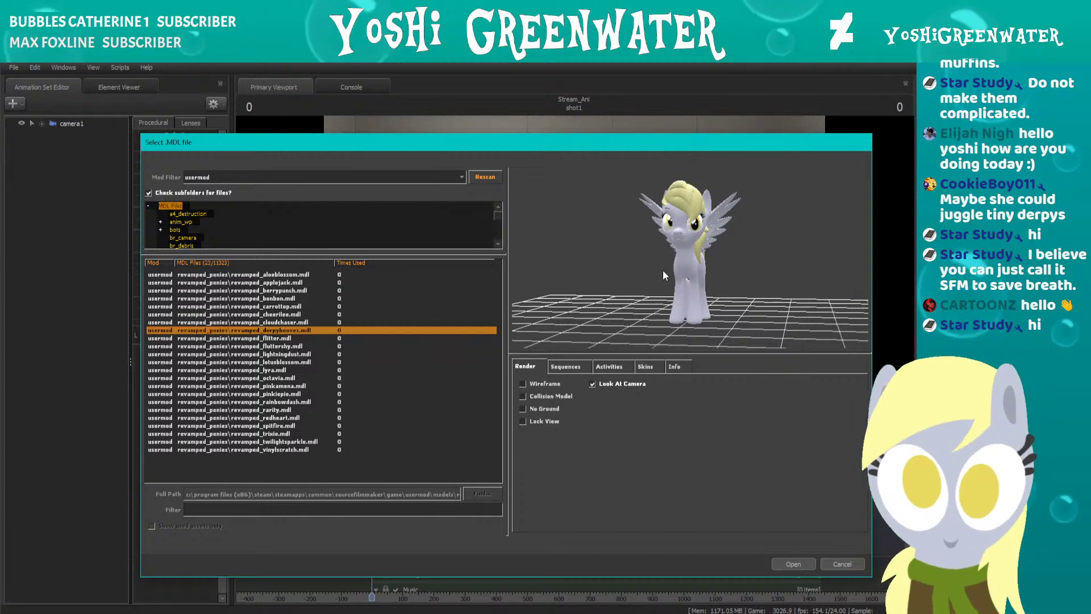
middle_drag(637, 249, 630, 262)
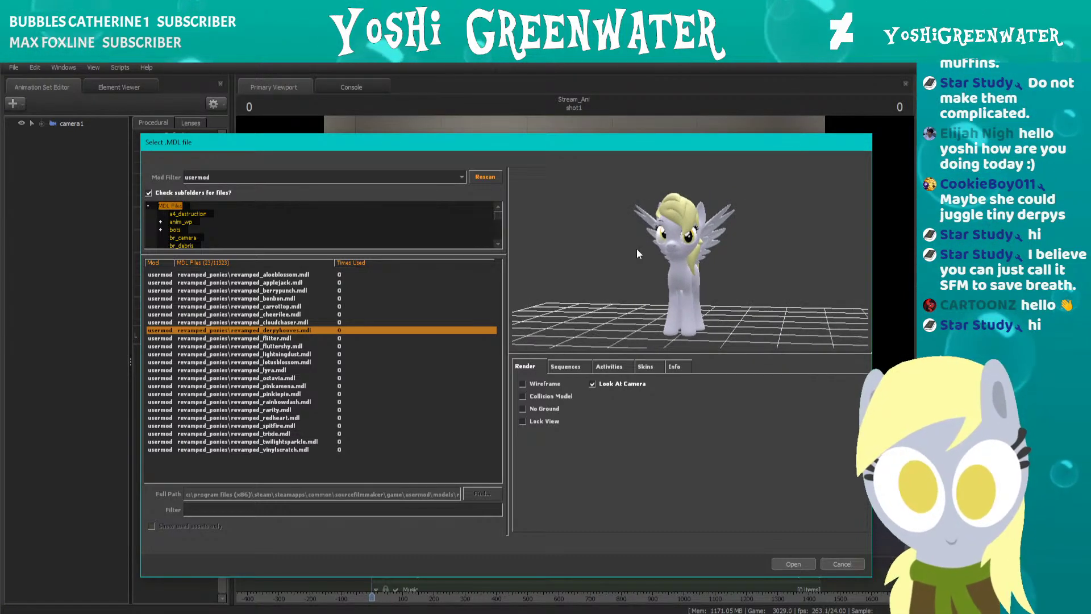
Filter the model list to the tf_movies mod, preview sfm_logo.mdl facing front and close up, and look through the list.
click(230, 177)
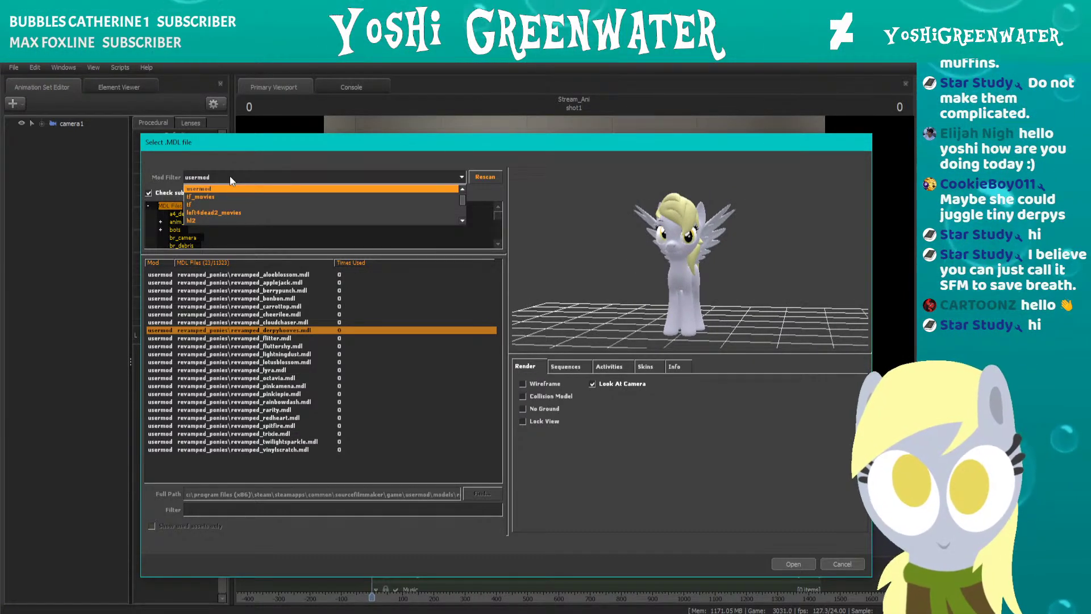
click(226, 196)
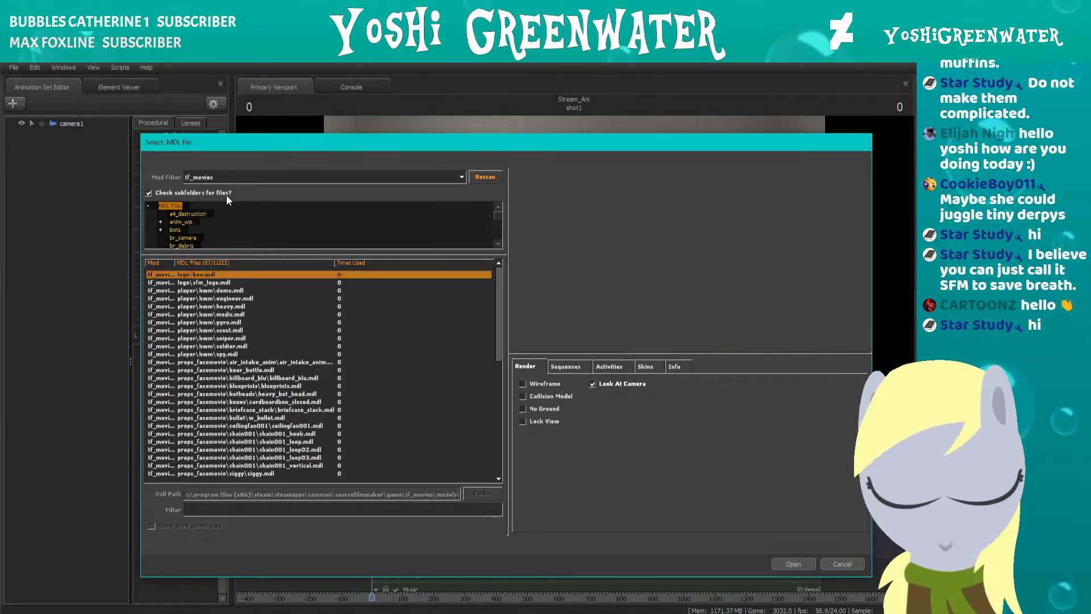
click(223, 283)
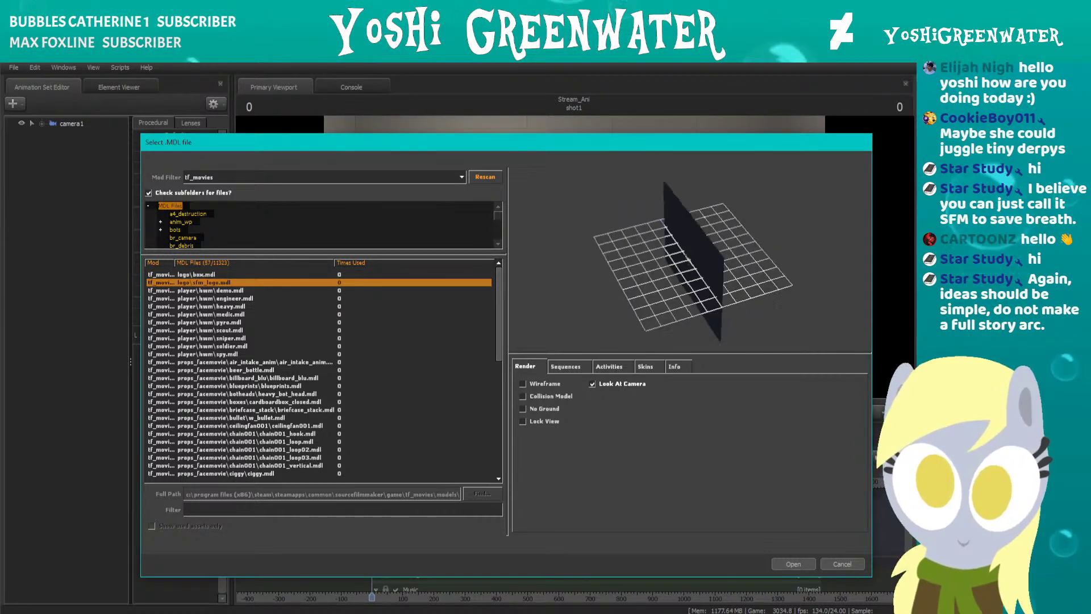
drag(688, 250, 684, 286)
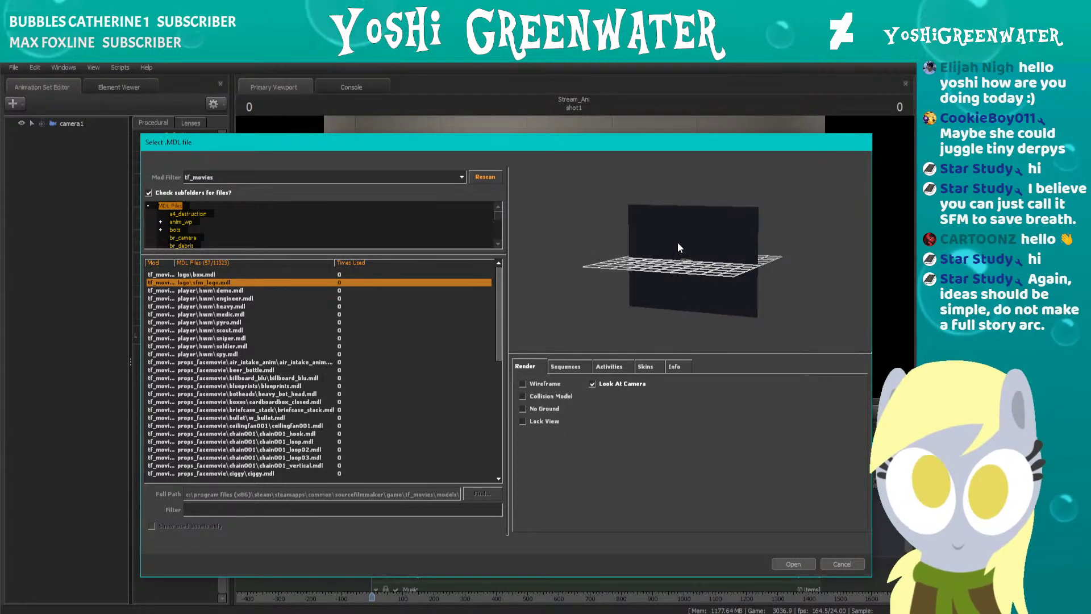
right_drag(677, 247, 648, 316)
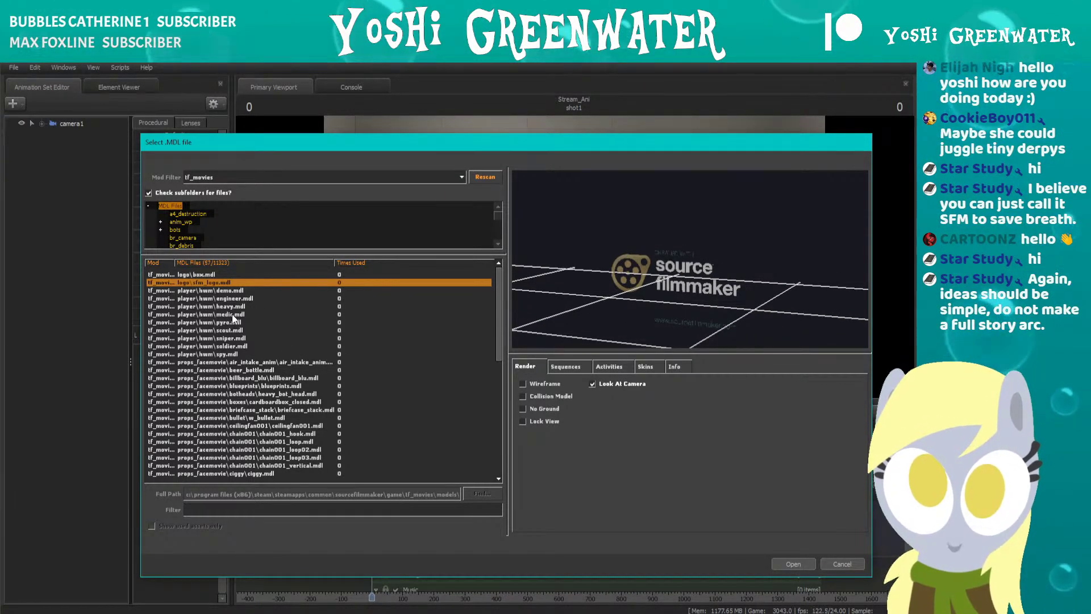
scroll(232, 315, down, 10)
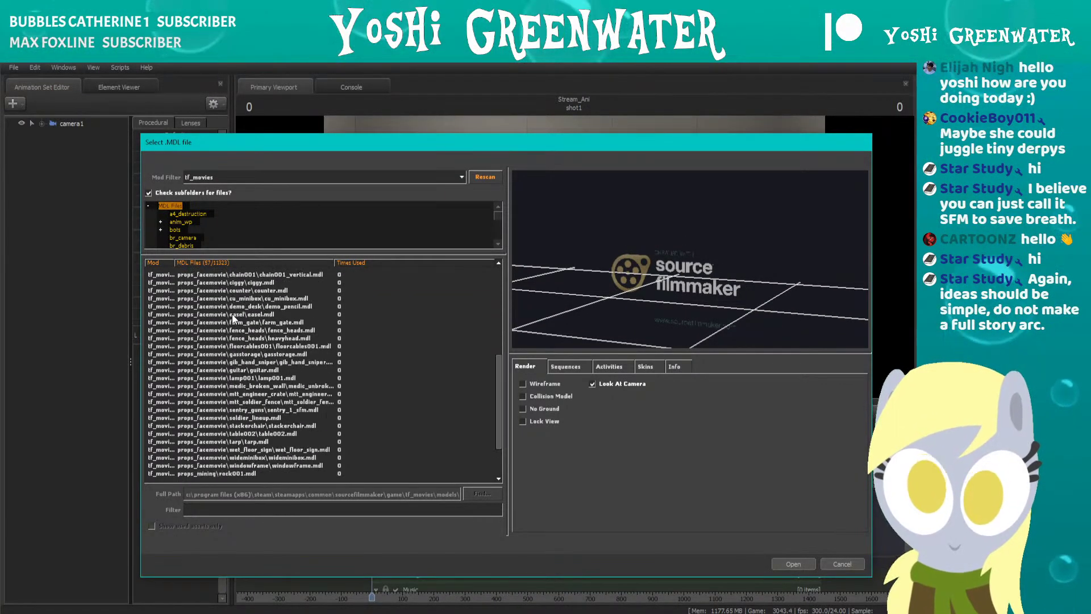
Browse the models of the left4dead2_movies mod and those of the hl2 mod.
click(214, 178)
click(209, 211)
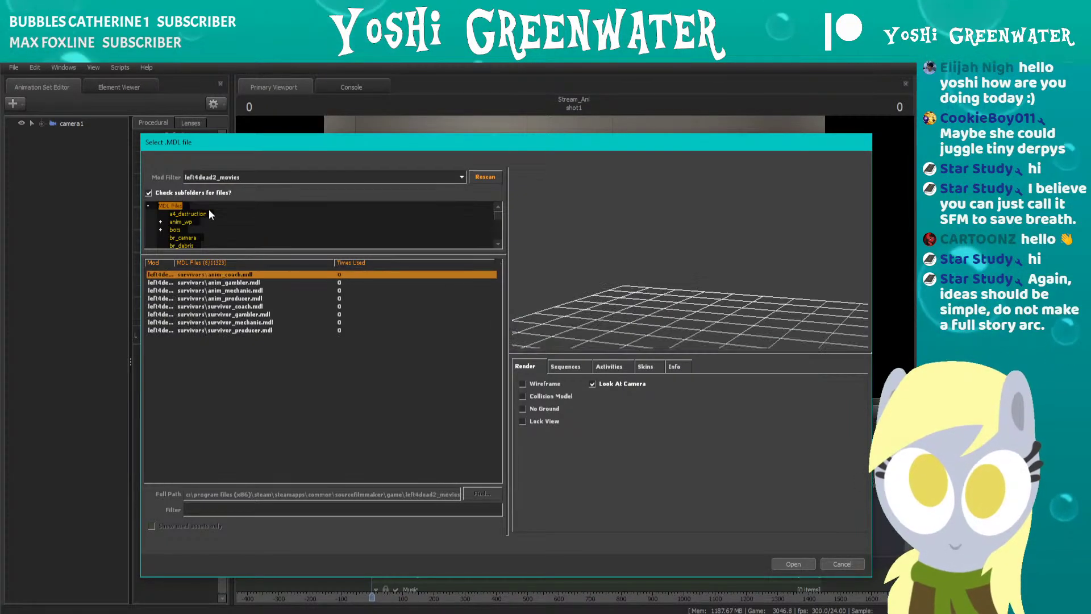
click(235, 179)
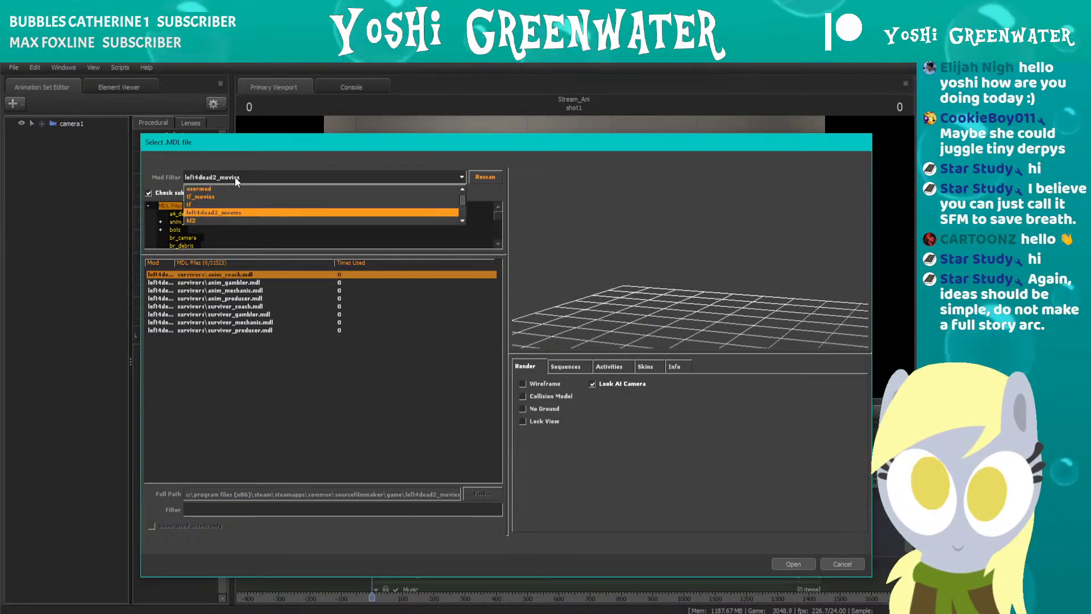
scroll(245, 209, down, 1)
click(245, 213)
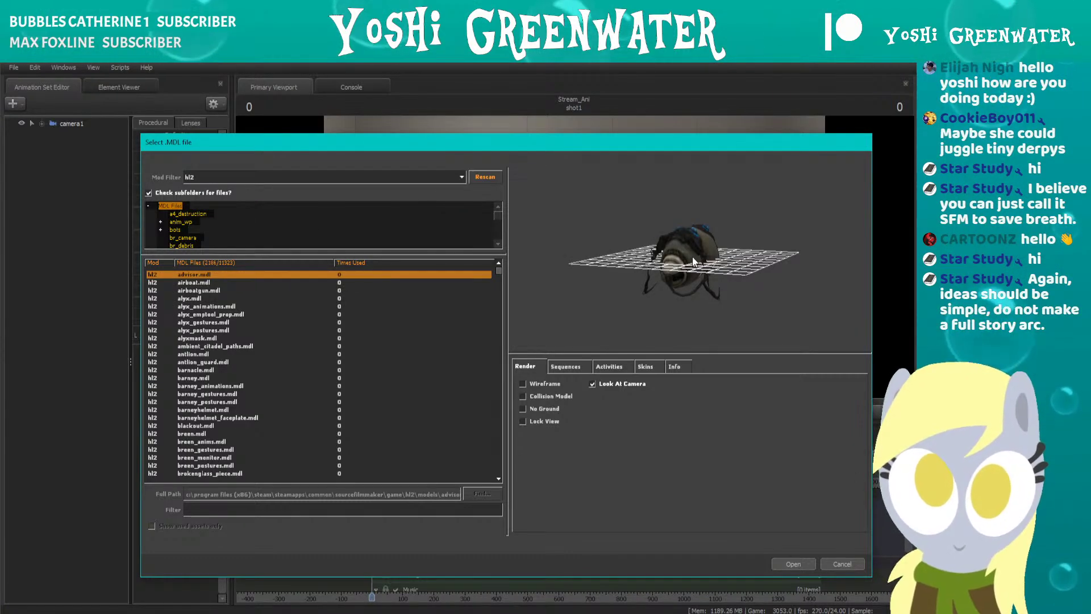
Filter the model list to the workshop mod and preview tem_hat.mdl and temmie.mdl.
click(270, 178)
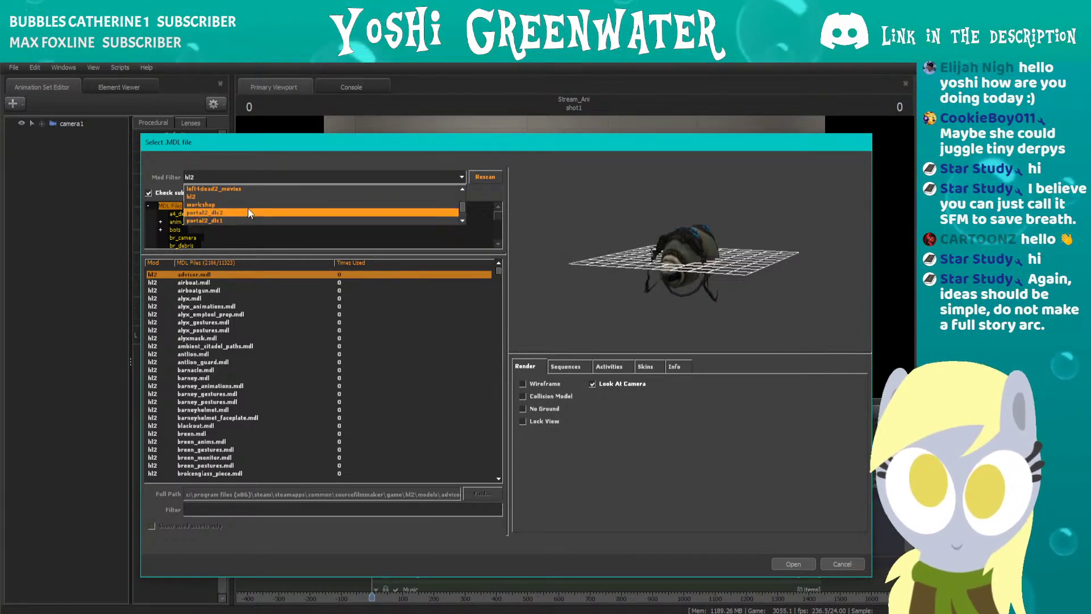
click(247, 210)
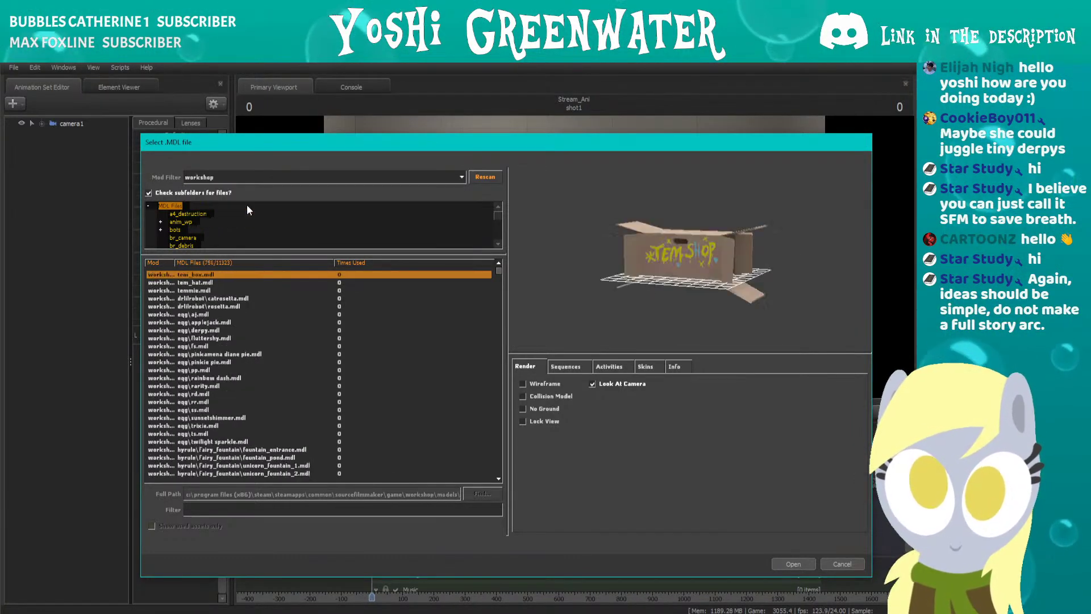
click(234, 281)
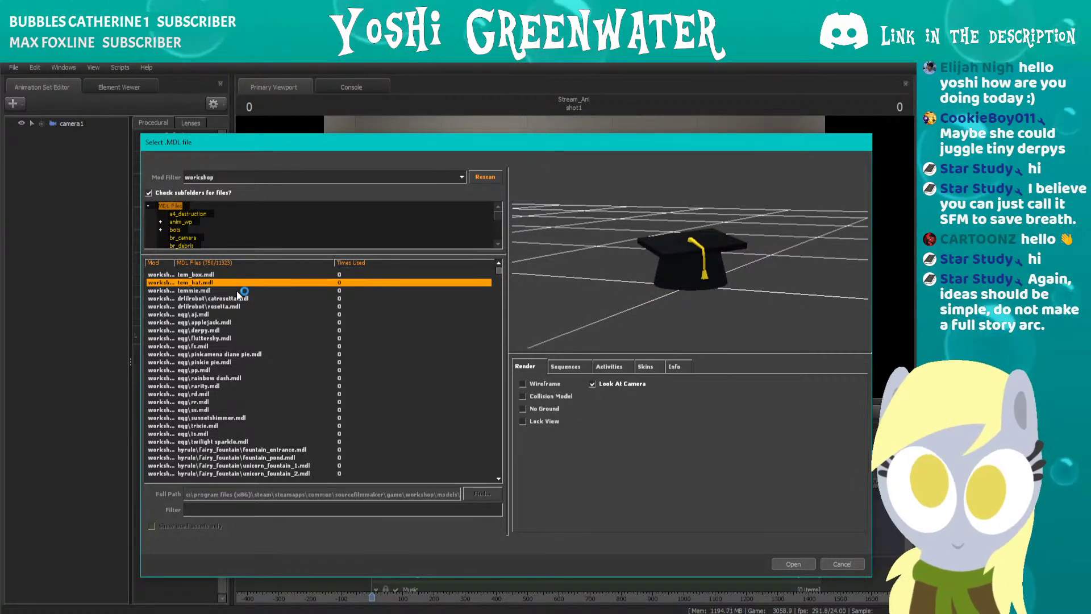
click(236, 291)
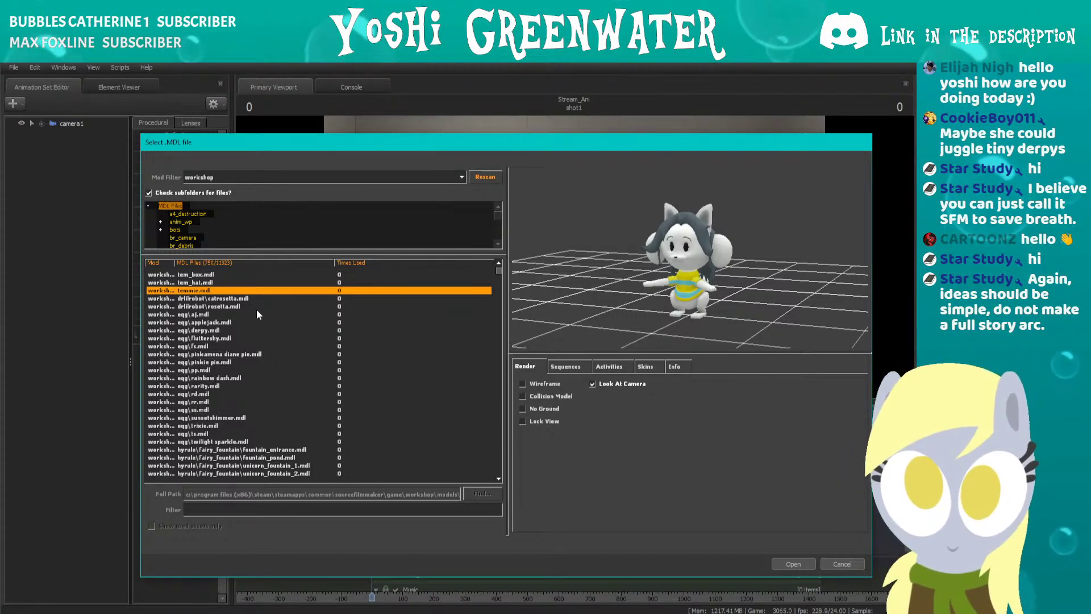
Preview the eqg twilight sparkle.mdl workshop model, slightly enlarged and turned at an angle.
scroll(259, 315, down, 4)
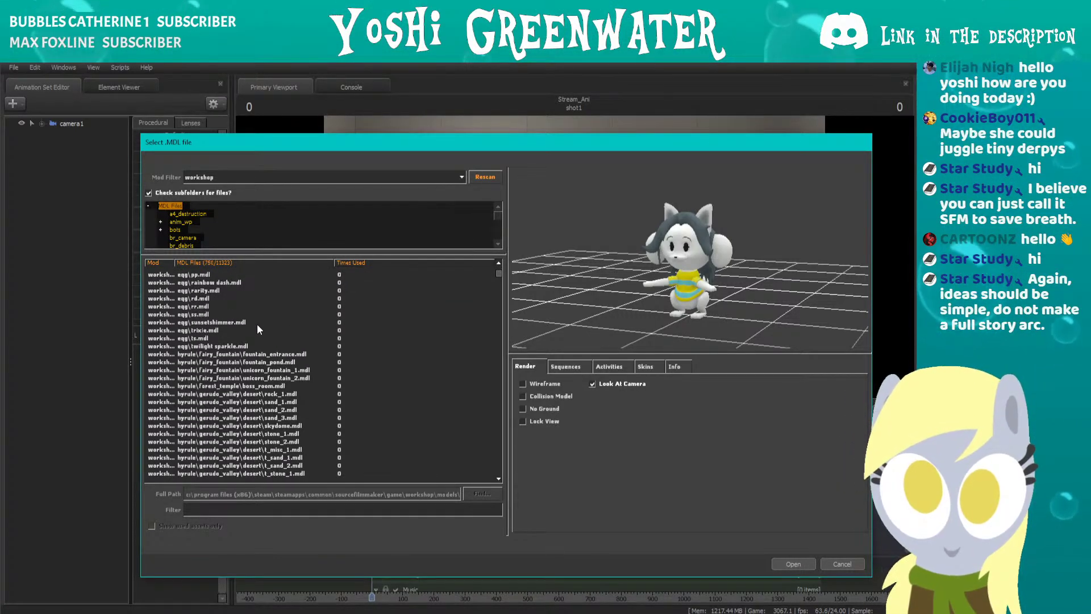
scroll(256, 325, up, 2)
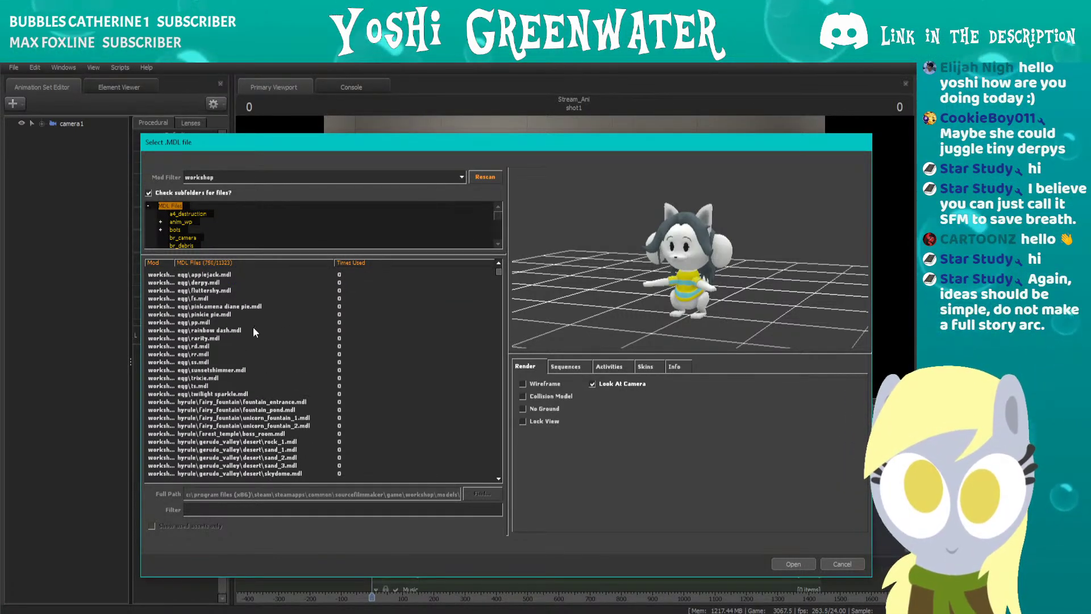
click(241, 394)
drag(697, 245, 692, 245)
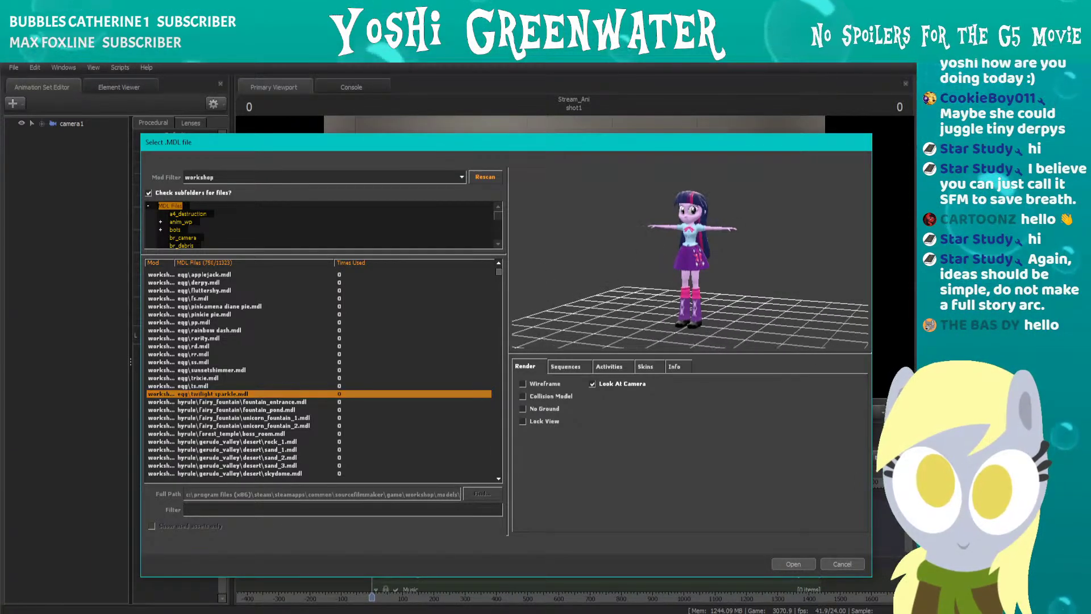
right_drag(697, 244, 697, 259)
mouse_move(697, 245)
mouse_down()
mouse_move(662, 246)
mouse_move(676, 246)
mouse_up()
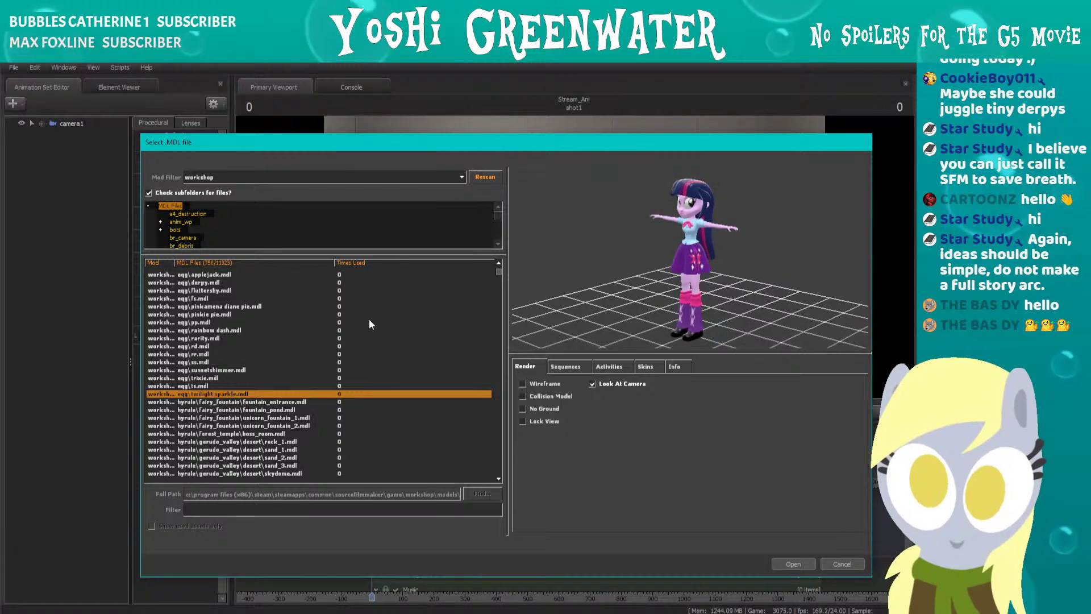
Look through the workshop model list, return to its beginning, and preview eqg\aj.mdl from the front.
scroll(274, 348, down, 15)
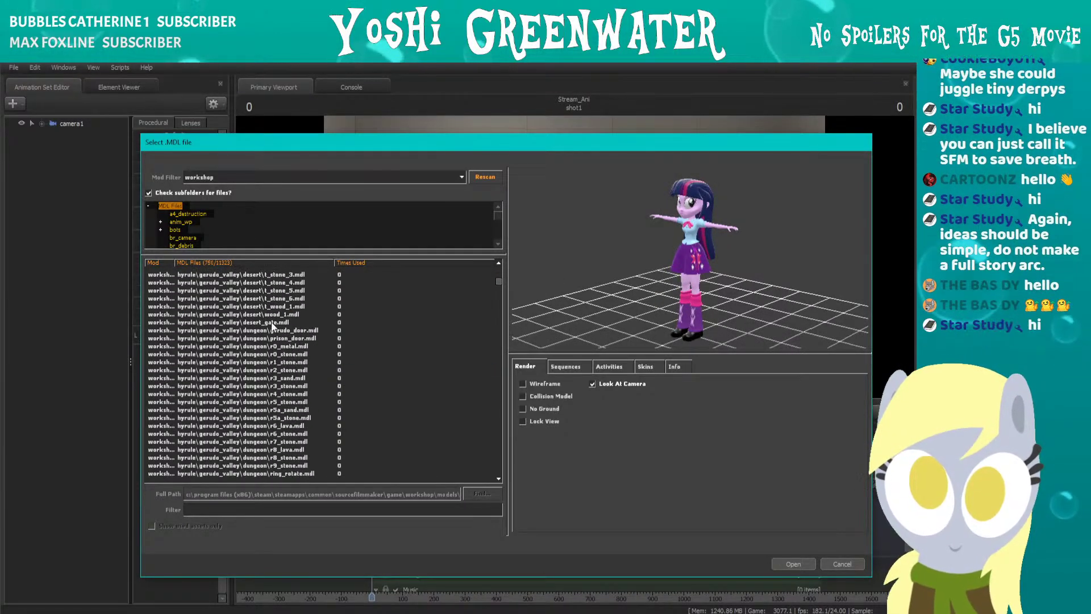
scroll(280, 334, down, 15)
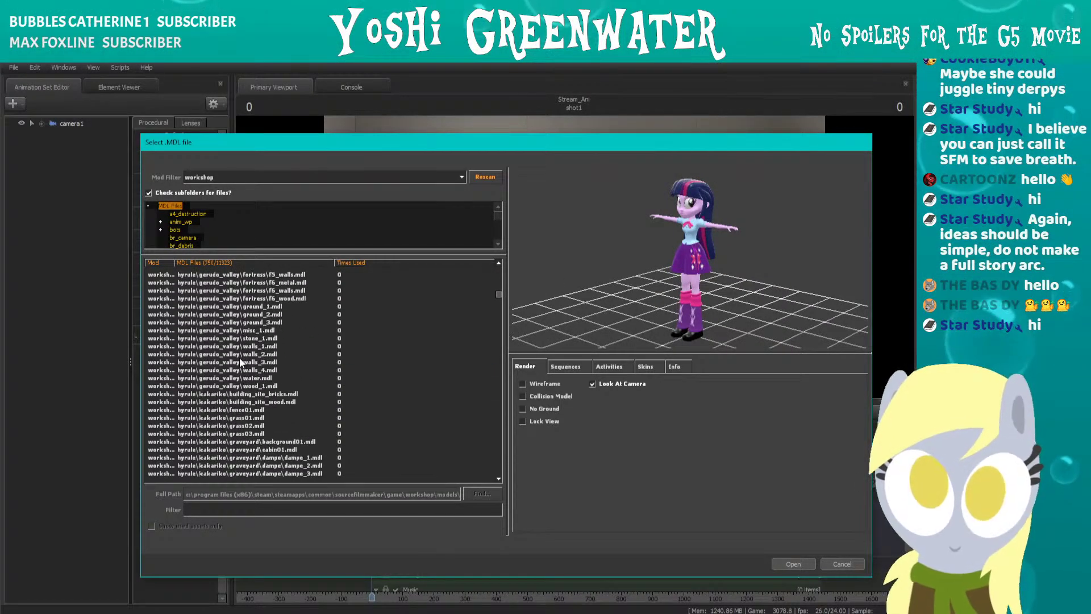
scroll(240, 359, down, 10)
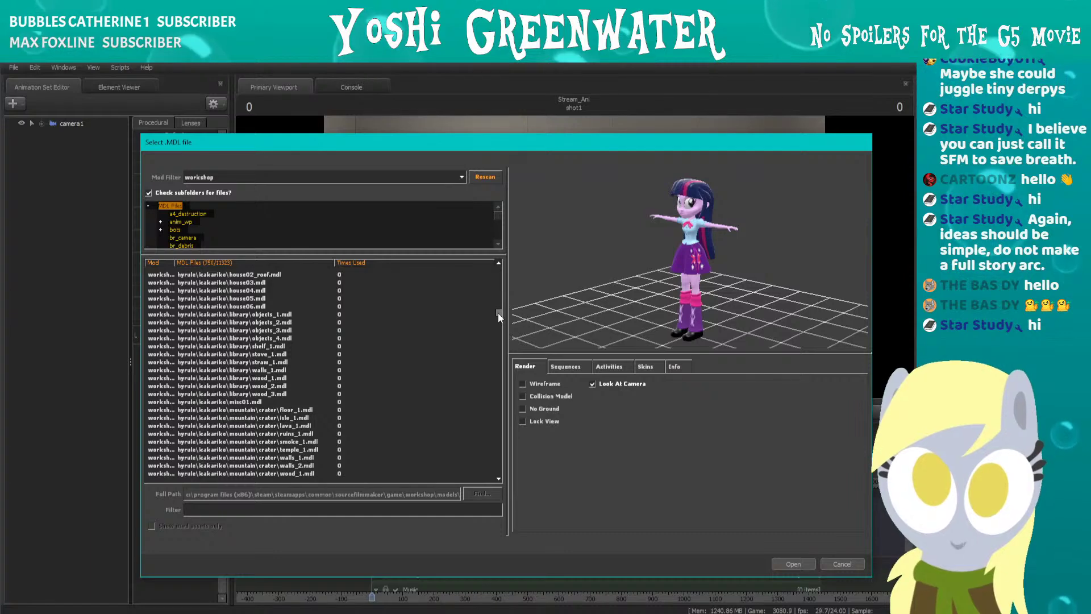
drag(498, 312, 494, 259)
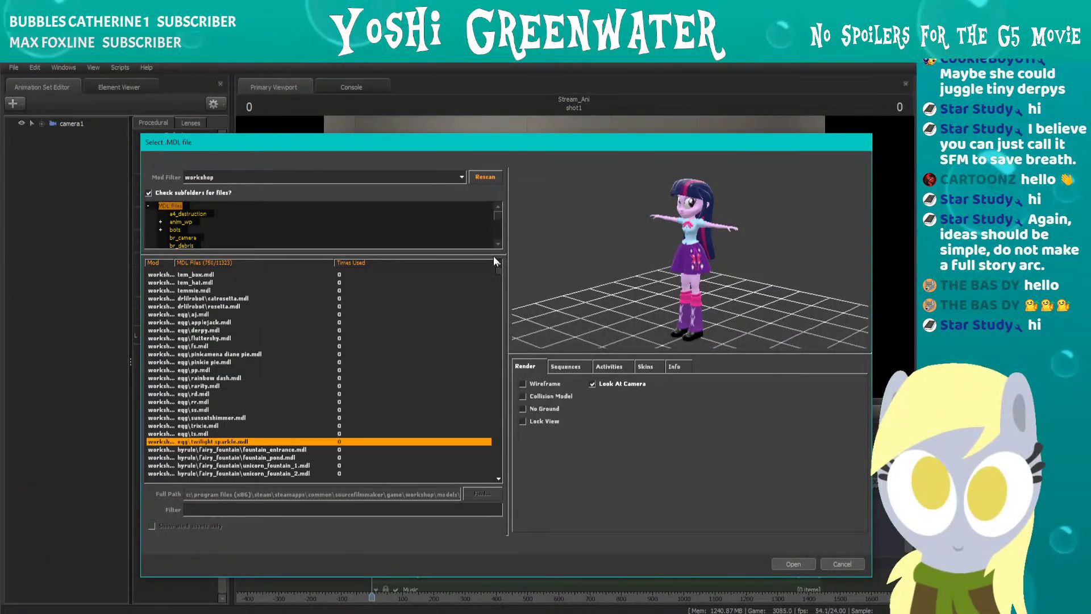
click(258, 315)
drag(577, 253, 635, 257)
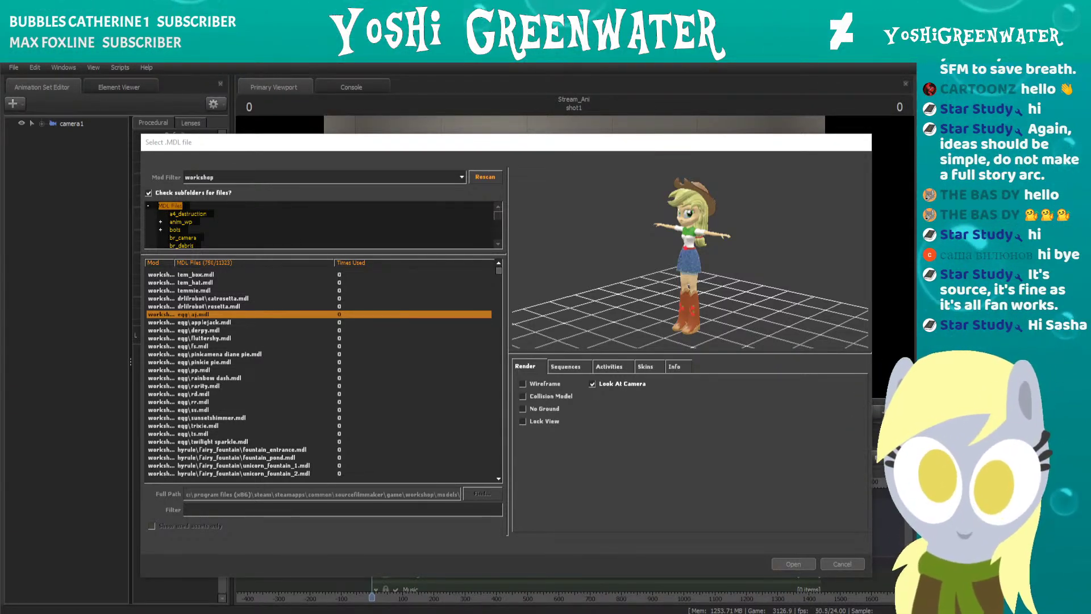
click(784, 260)
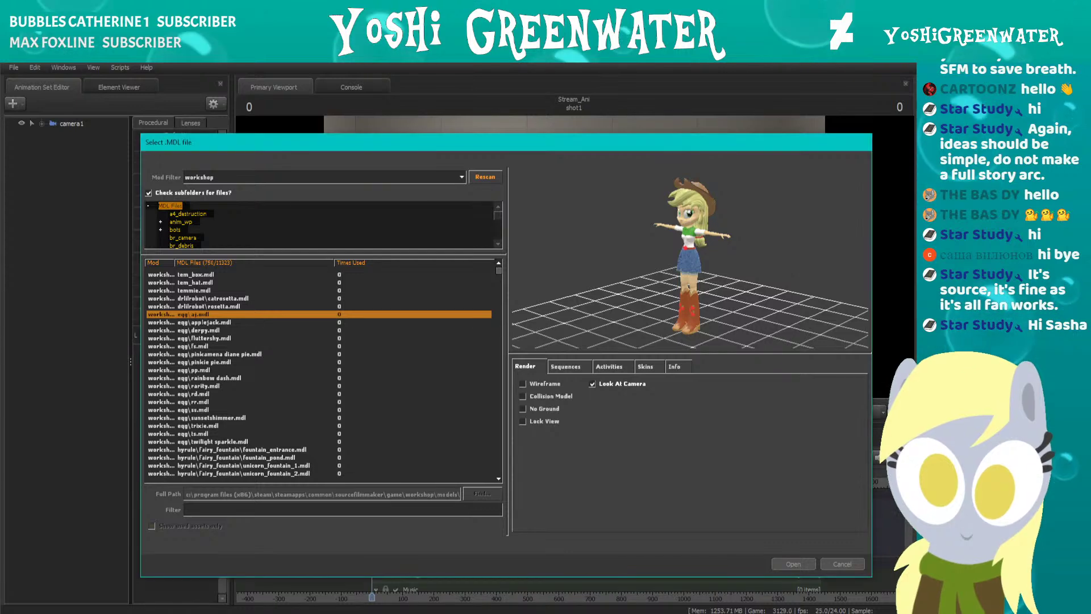
drag(784, 261, 317, 260)
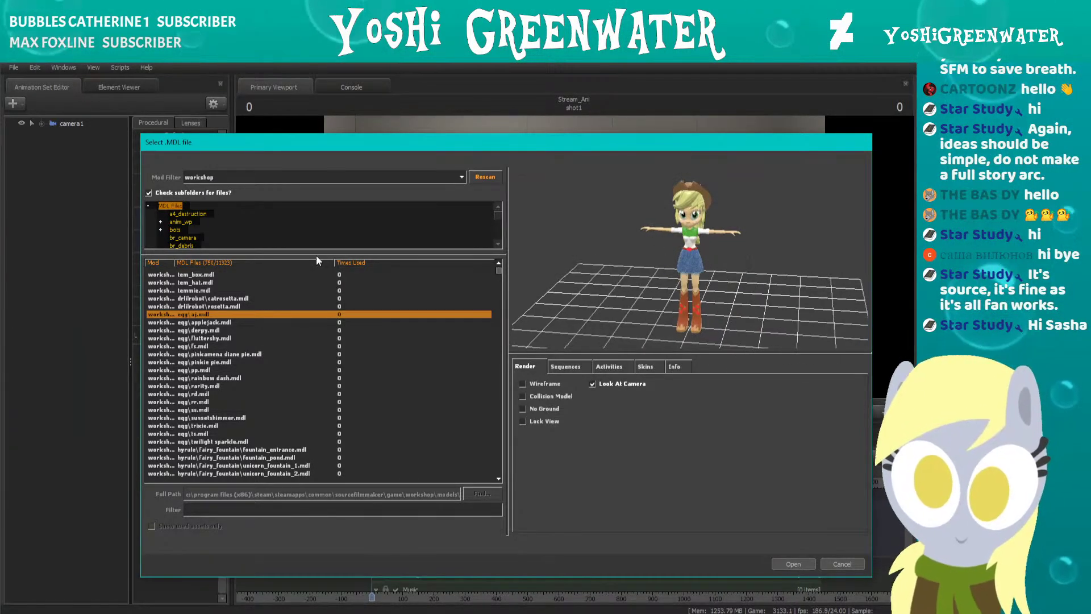
Filter the model list back to the usermod mod and preview revamped_derpyhooves.mdl at a closer, angled view.
click(227, 179)
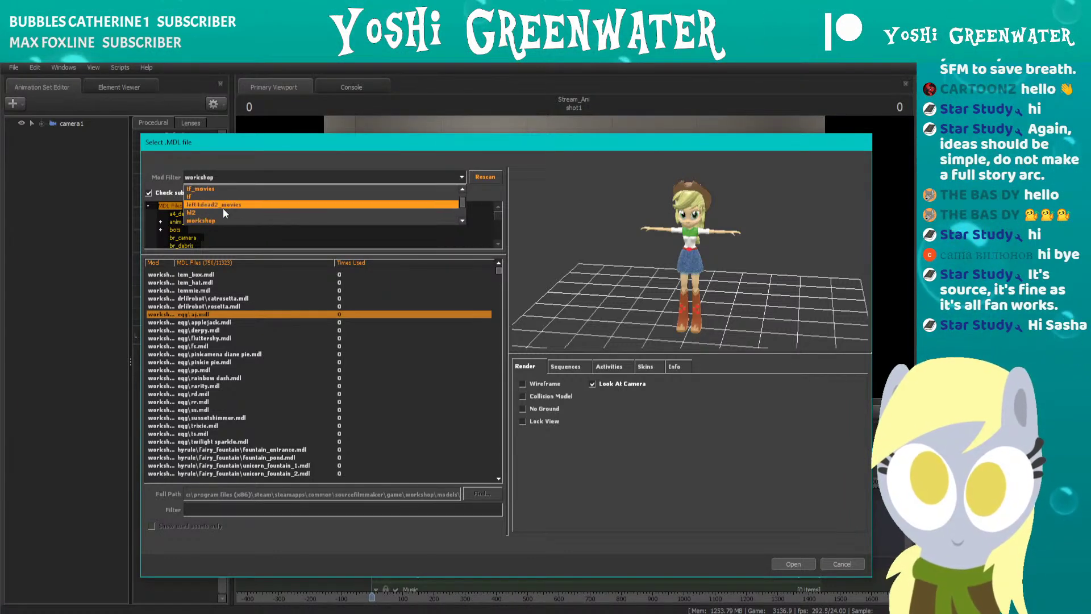
scroll(222, 193, up, 1)
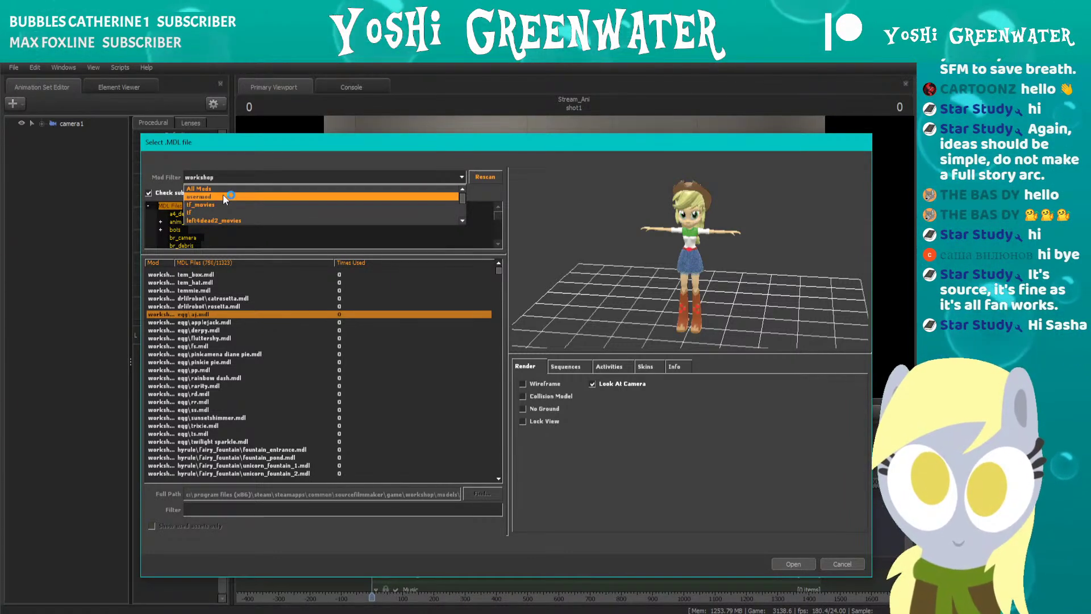
click(222, 197)
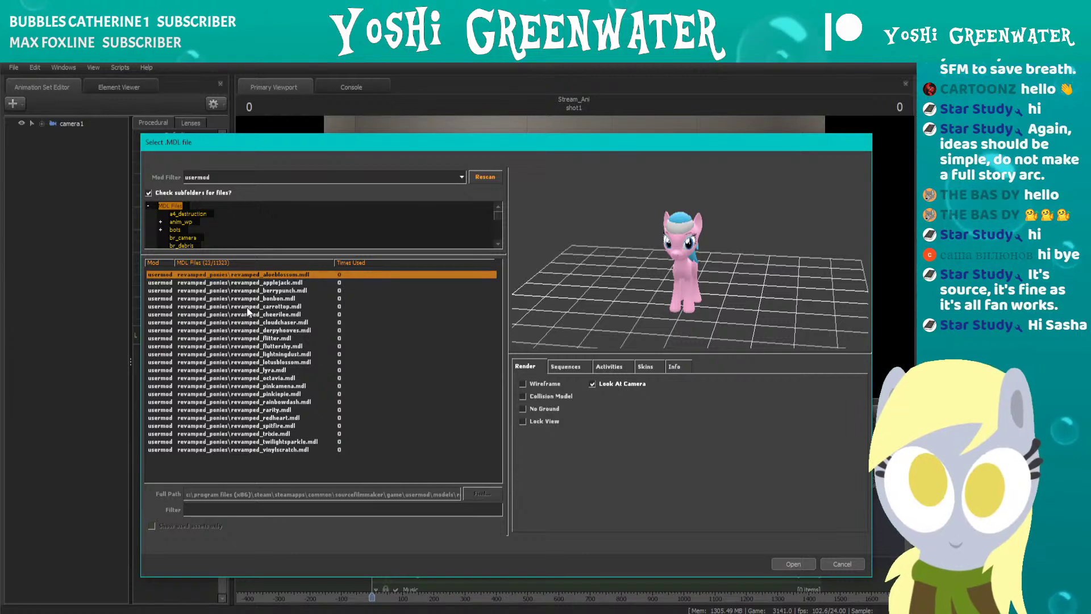
click(253, 330)
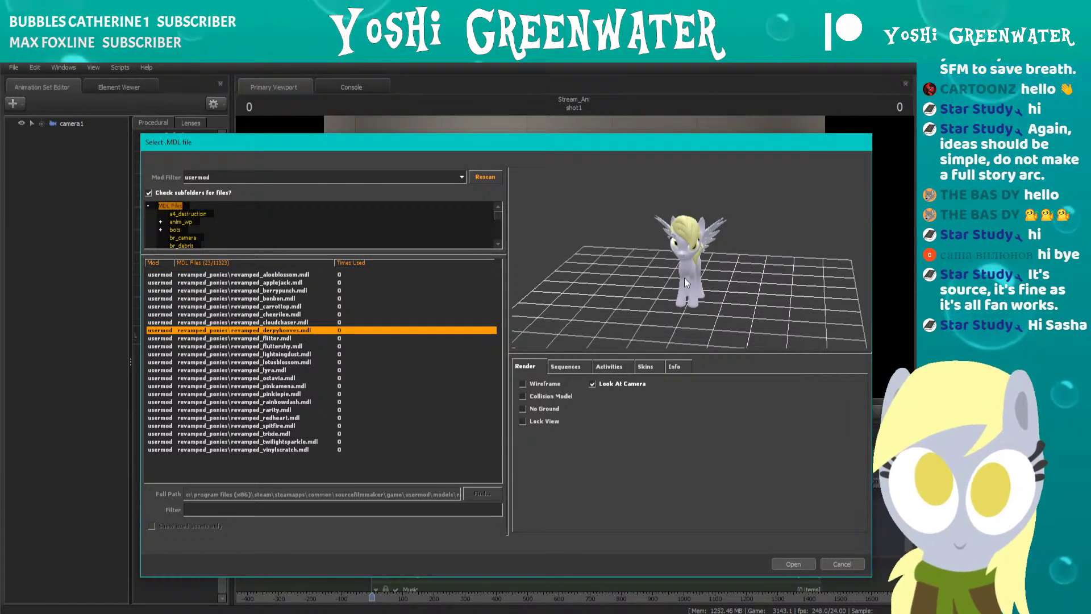
drag(692, 287, 677, 267)
mouse_move(691, 286)
right_down()
mouse_move(692, 256)
mouse_move(691, 274)
right_up()
Move the model selection window slightly down and make its folder list a little taller.
drag(671, 143, 665, 173)
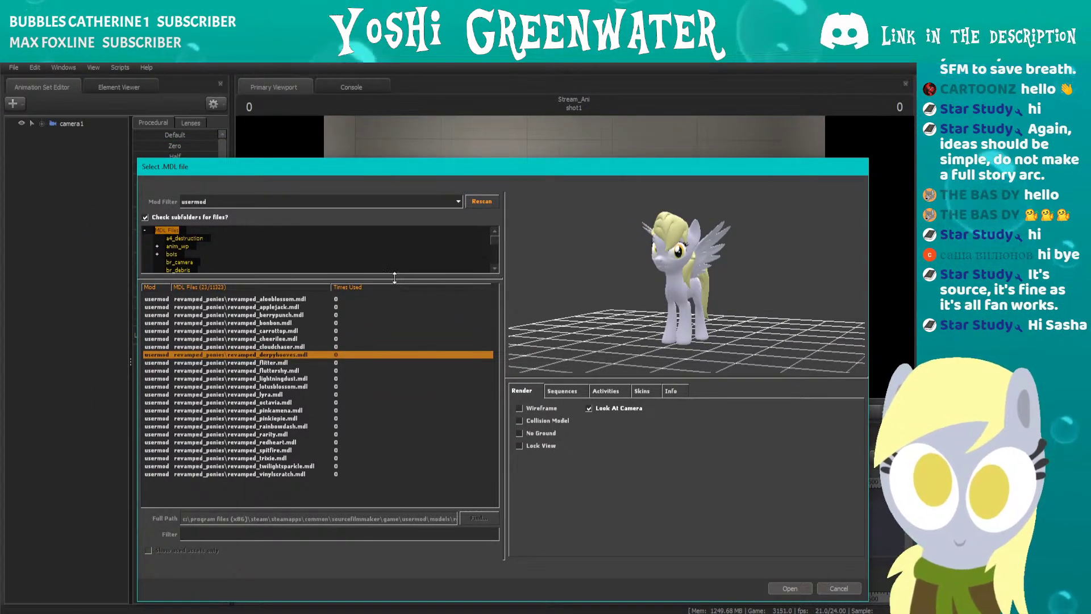
drag(396, 277, 394, 282)
scroll(321, 263, down, 5)
scroll(321, 262, up, 5)
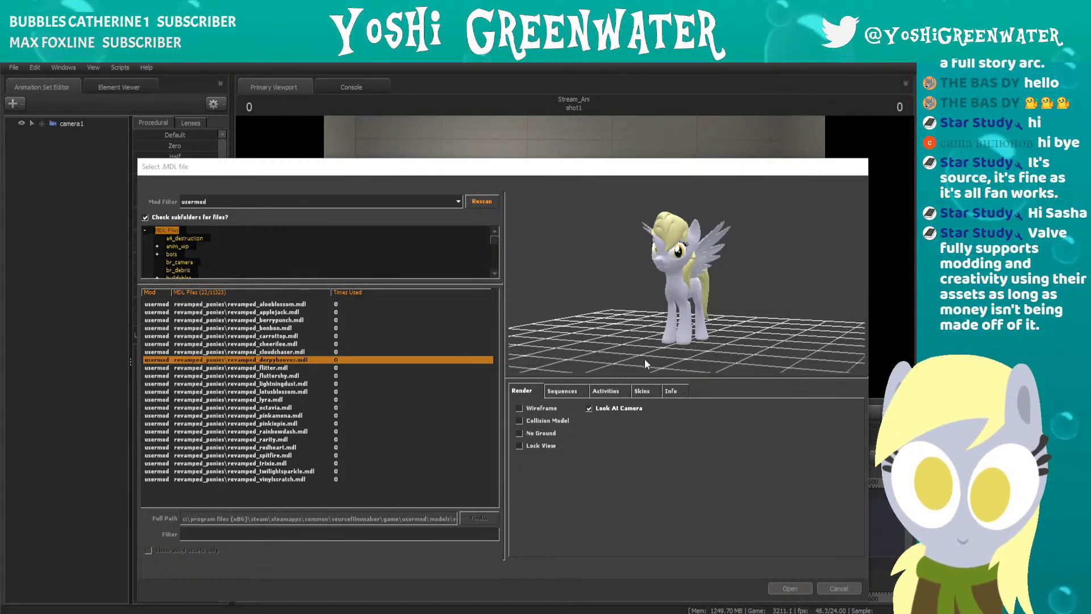
Filter the model list to the portal2_dlc2 mod and switch the filter to portal2.
click(343, 203)
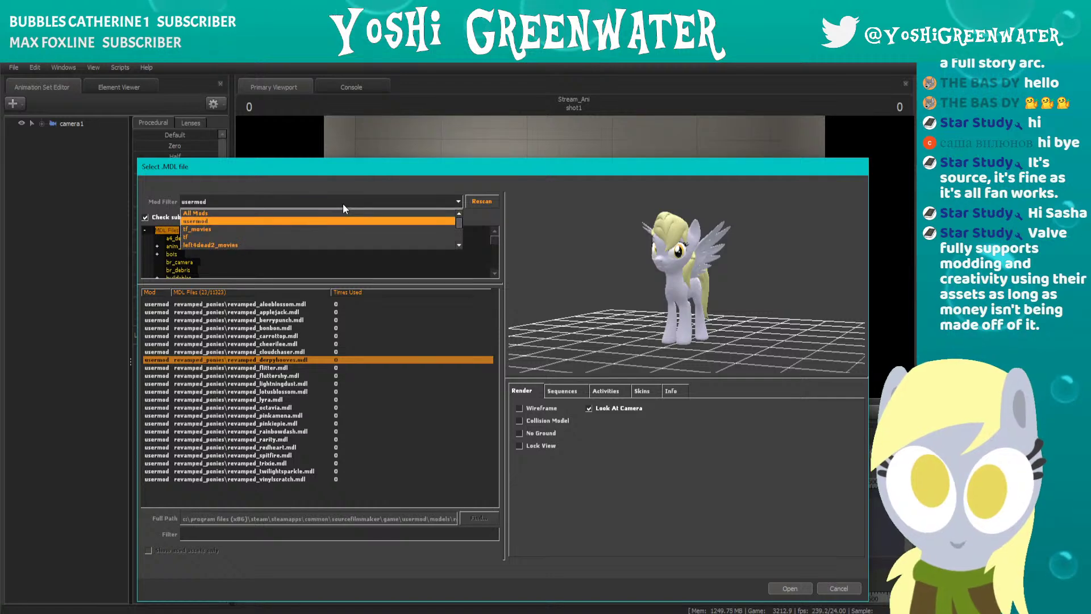
scroll(341, 222, down, 1)
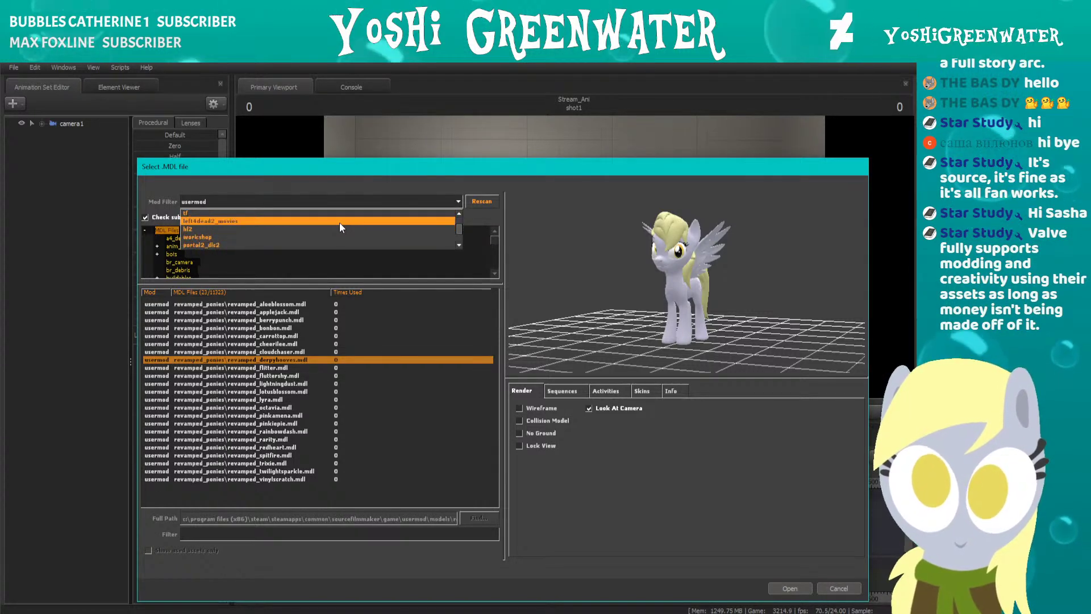
scroll(335, 235, down, 1)
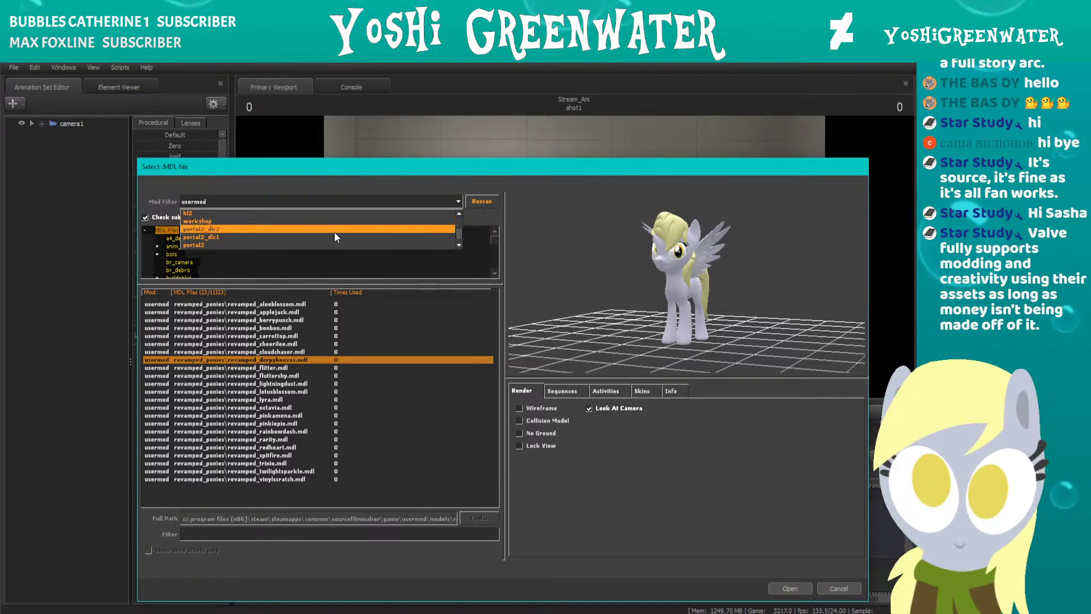
click(334, 231)
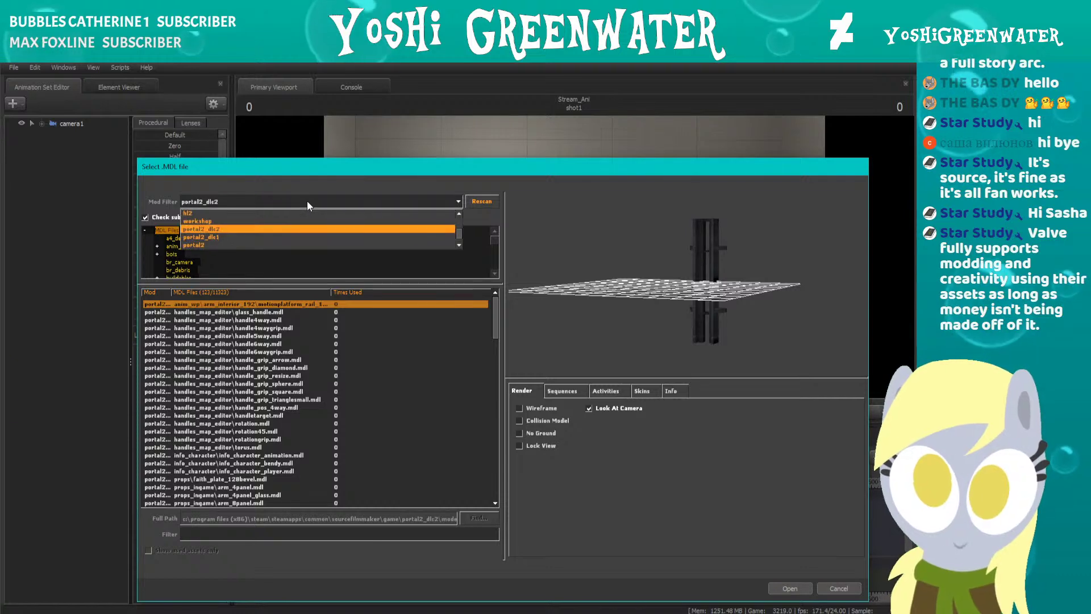
scroll(307, 200, down, 1)
click(295, 237)
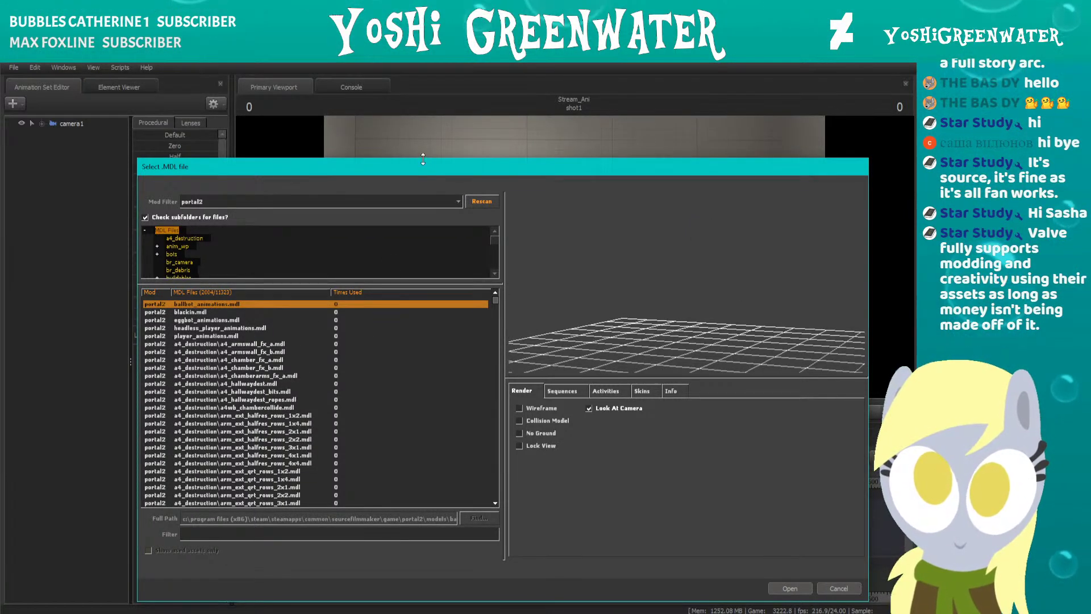
Look through the portal2 models, preview a4_destruction\portal_door_lowres.mdl, and dismiss the model selection without opening a model.
scroll(358, 360, down, 10)
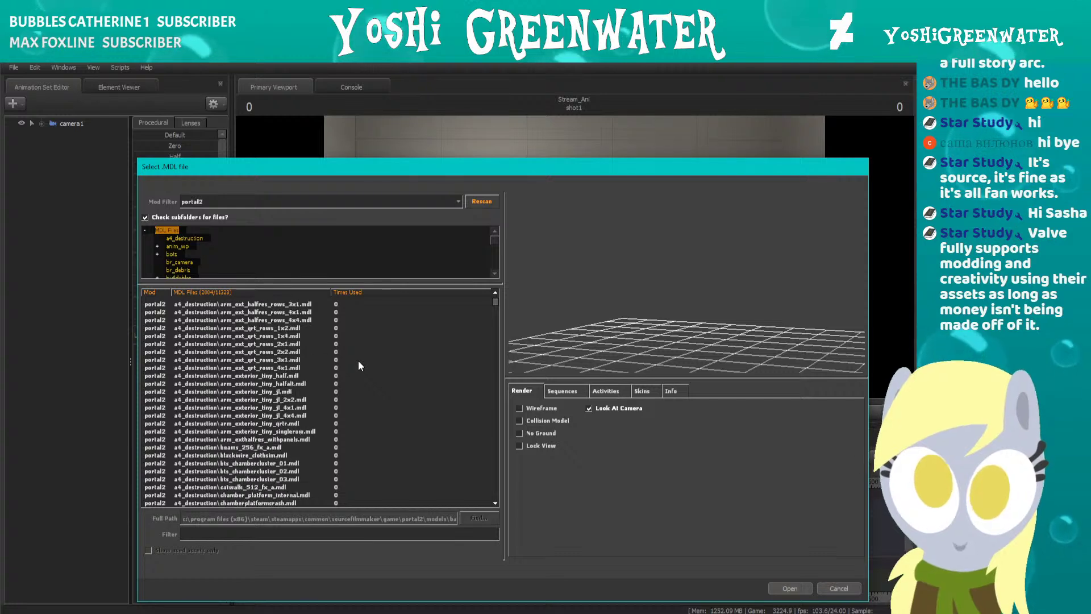
scroll(358, 362, down, 2)
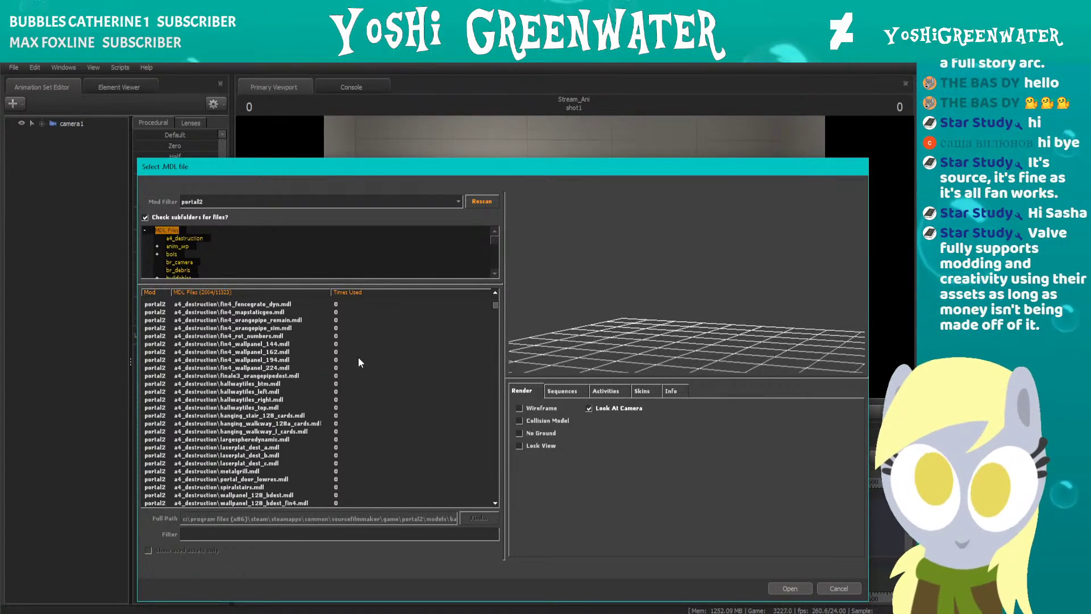
scroll(355, 358, down, 3)
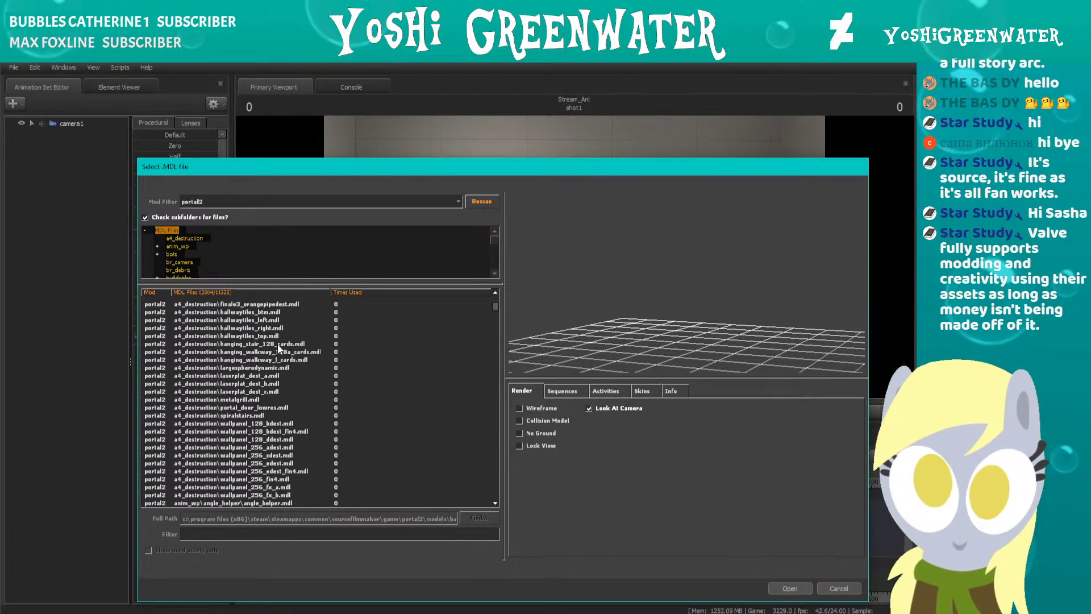
click(278, 343)
mouse_move(576, 292)
mouse_down()
mouse_move(576, 325)
mouse_move(576, 301)
mouse_up()
click(267, 408)
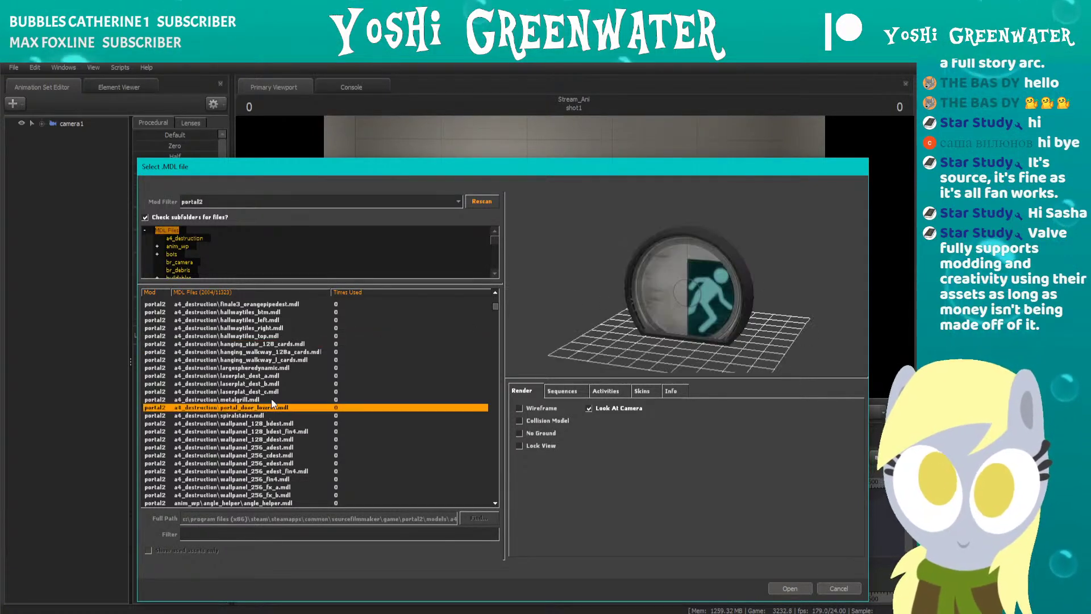
drag(687, 293, 763, 301)
drag(632, 268, 598, 281)
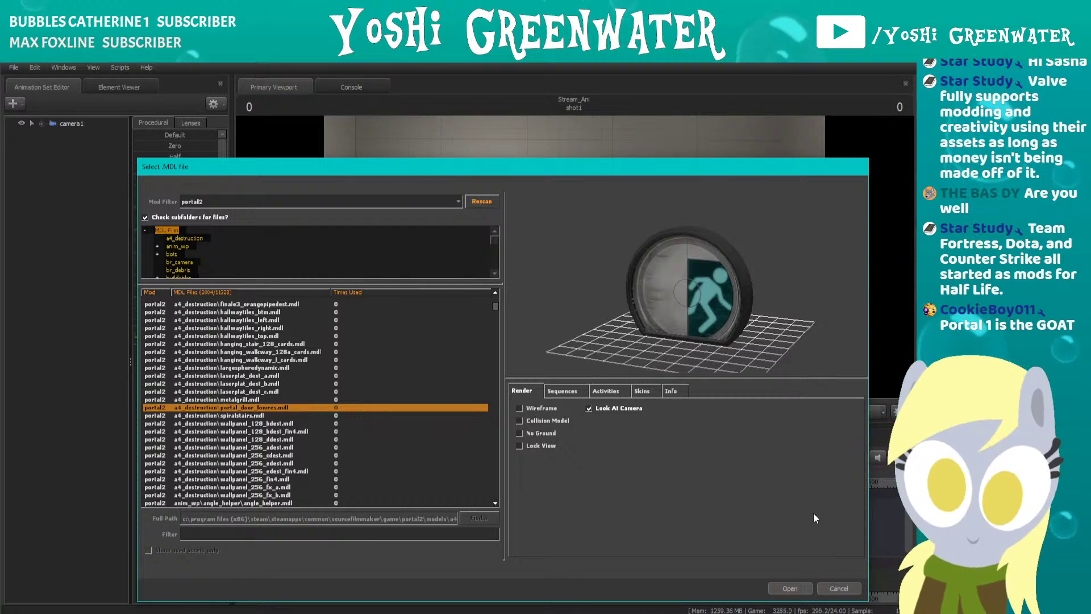
click(839, 589)
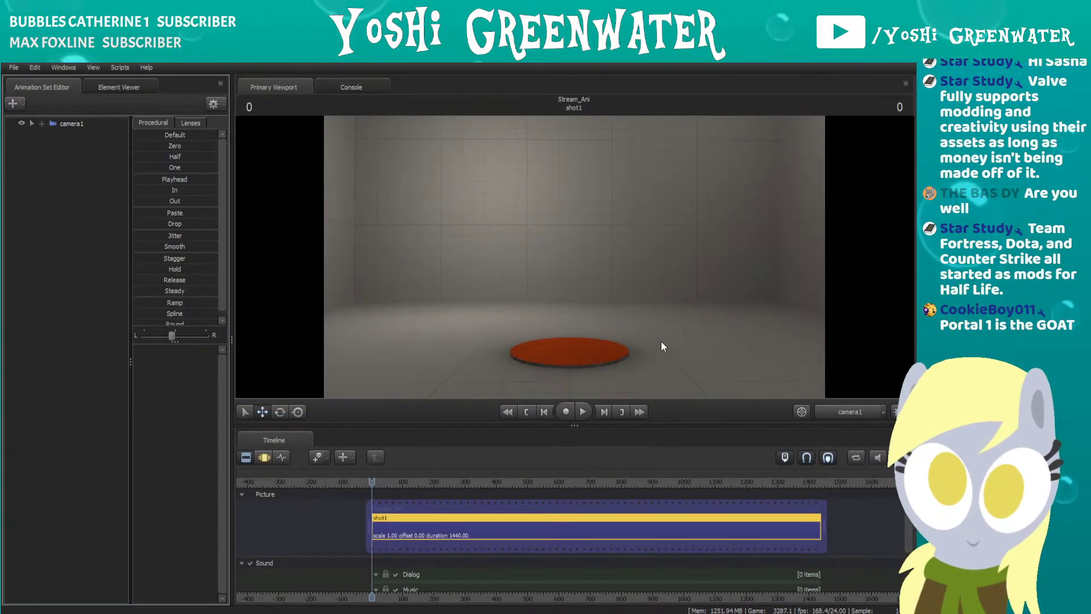
Switch to 3D_Stream_Ani.fla in Adobe Animate, shrink the ideas text block to about 695 px wide and move it to about X 636, Y 59.
key(alt+Tab)
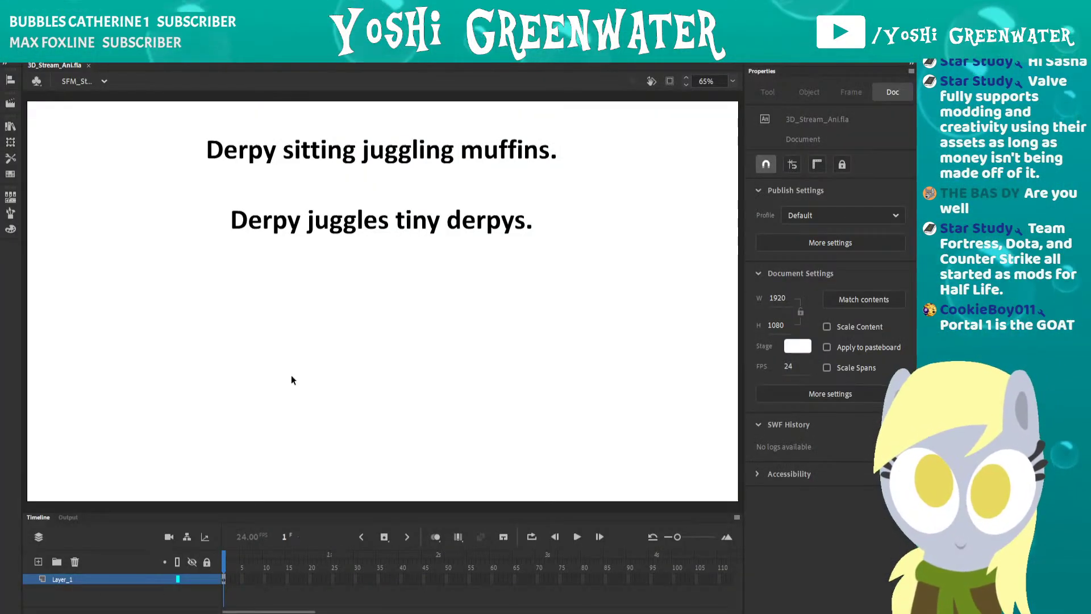
click(341, 225)
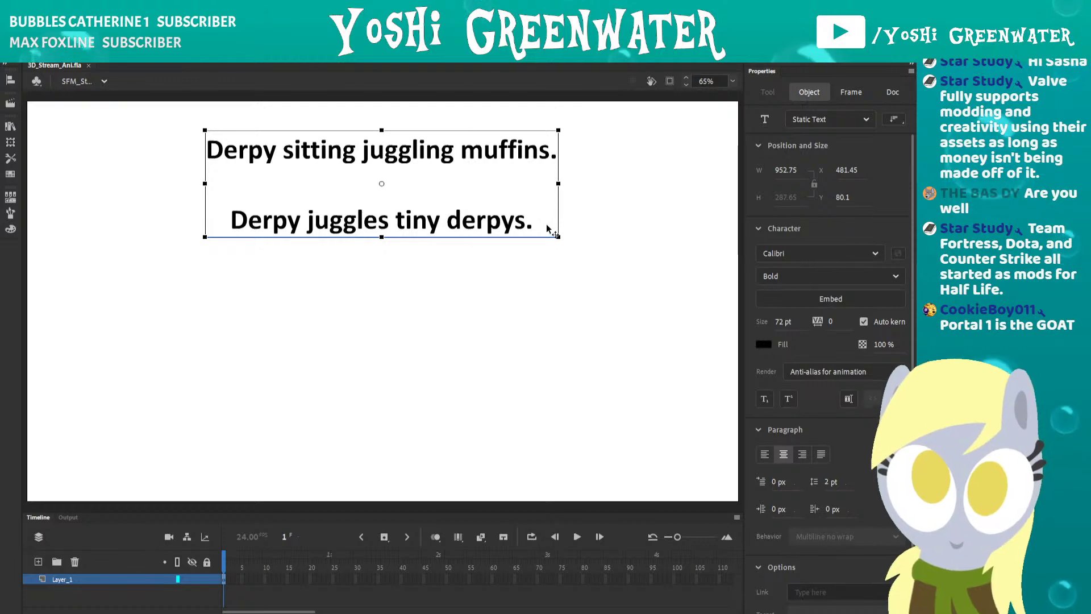
drag(557, 236, 473, 203)
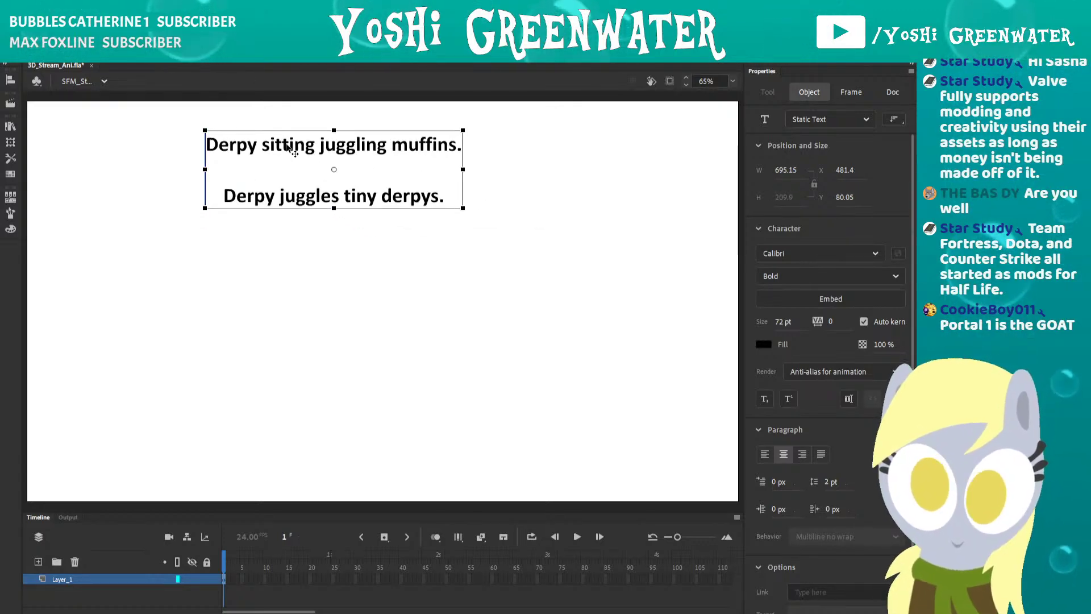
drag(291, 153, 349, 146)
click(356, 210)
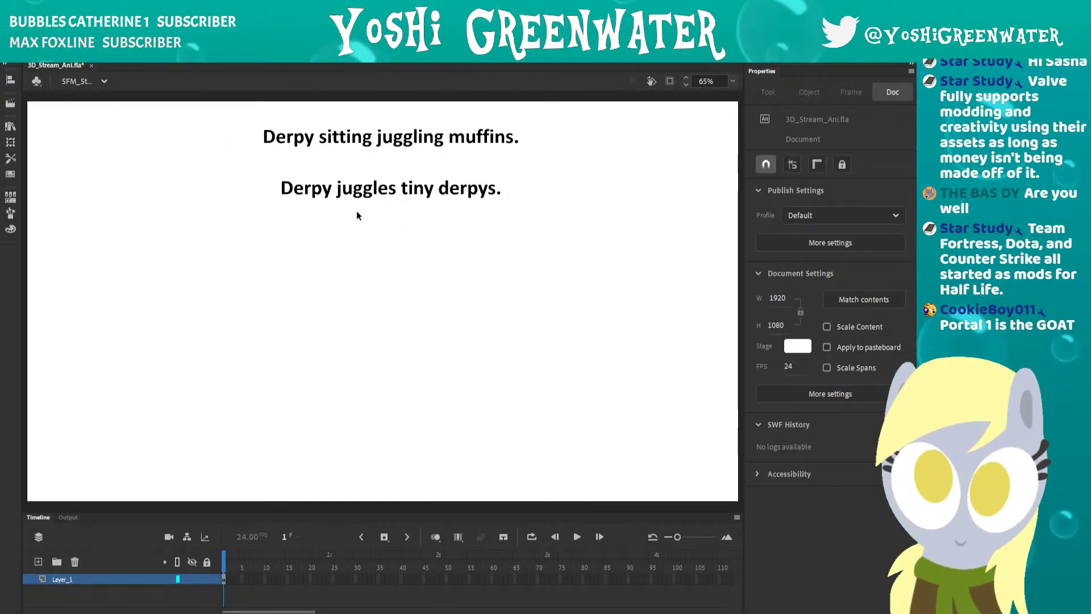
Insert an empty line above "Derpy sitting juggling muffins." in the ideas text block.
click(387, 196)
double_click(386, 196)
click(500, 188)
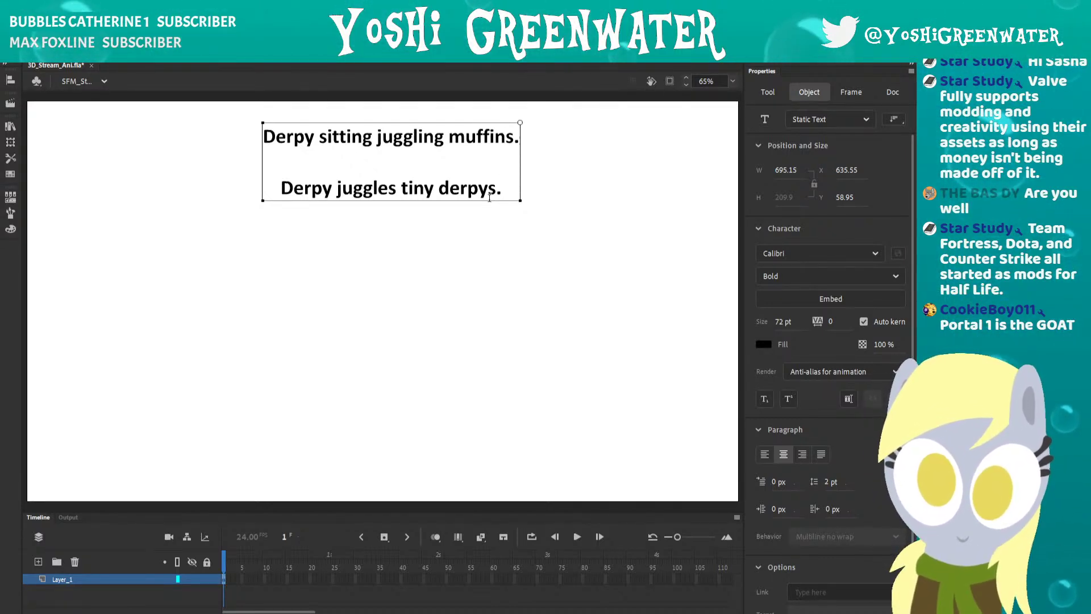
key(Left)
key(Left)
key(Left)
key(Left)
key(Left)
key(Left)
key(Left)
key(Left)
key(Left)
key(Left)
key(Left)
key(Left)
key(Left)
key(Left)
key(Left)
key(Left)
key(Left)
key(Left)
key(Left)
key(Left)
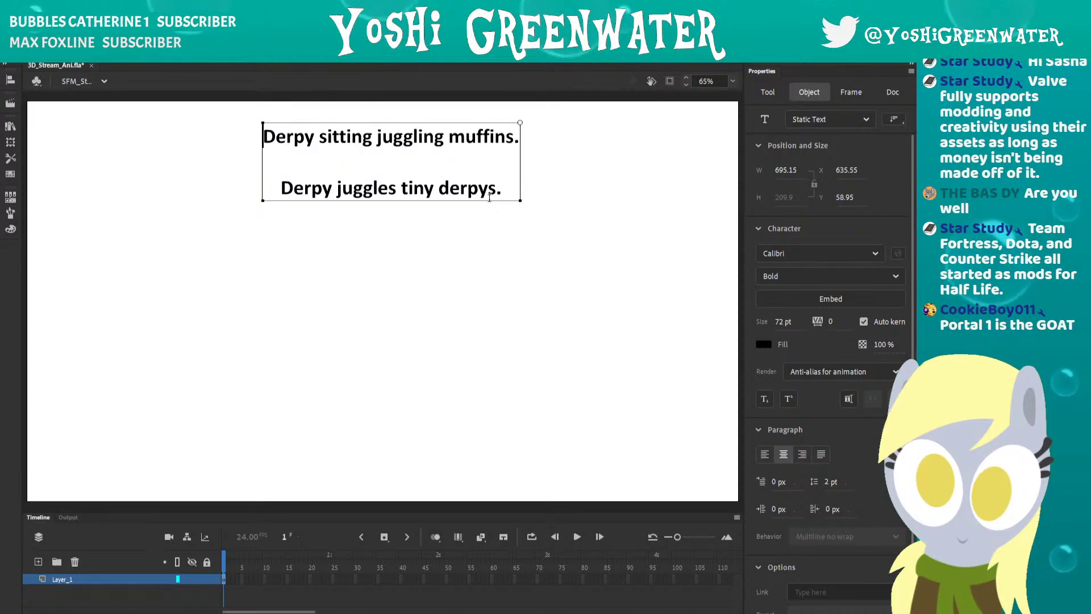
key(Return)
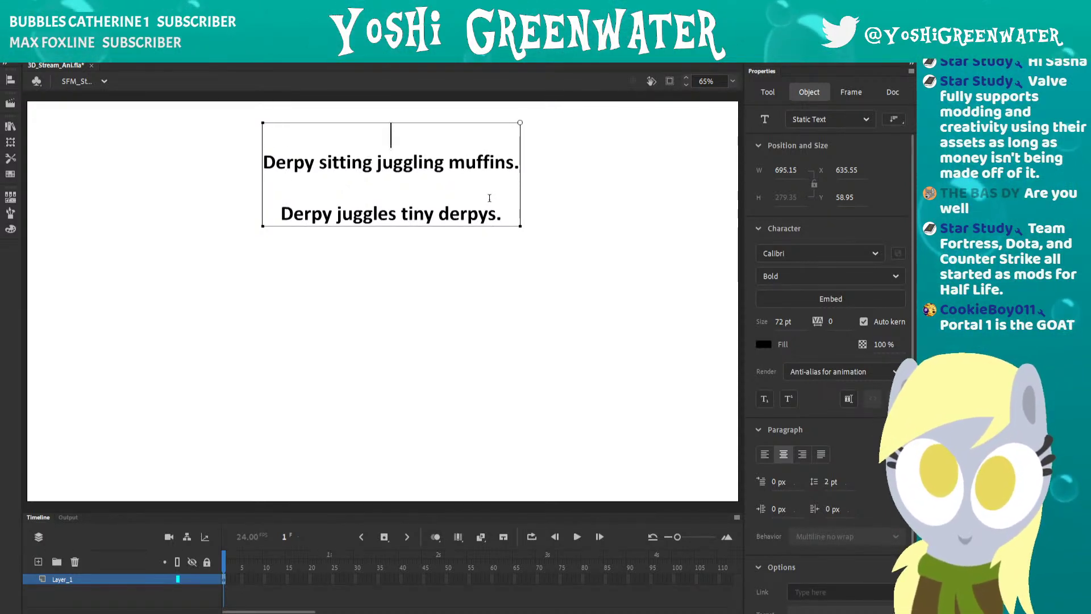
key(Return)
text(S)
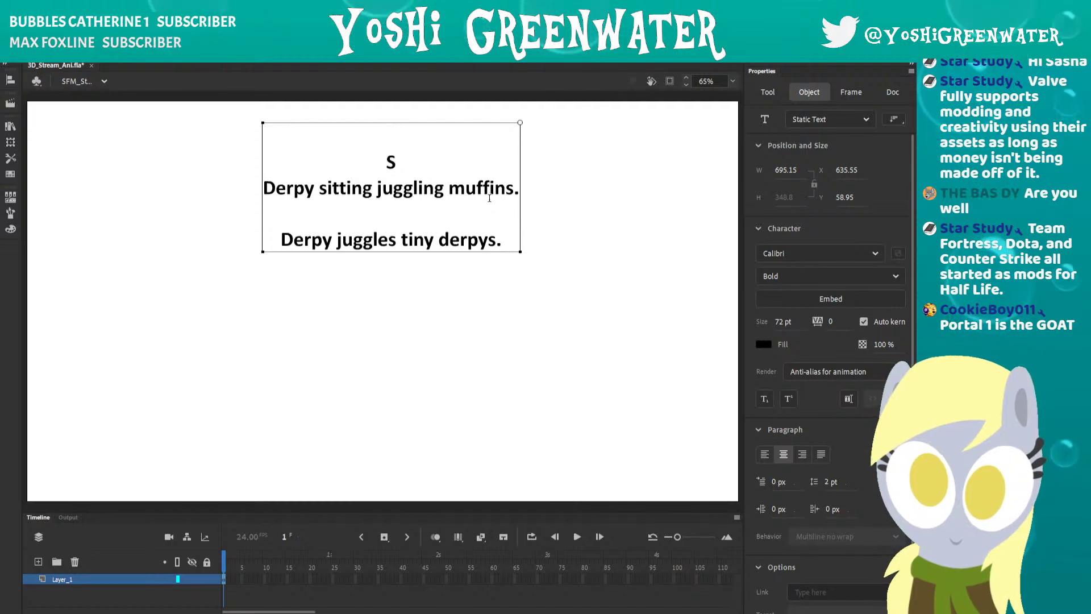
key(BackSpace)
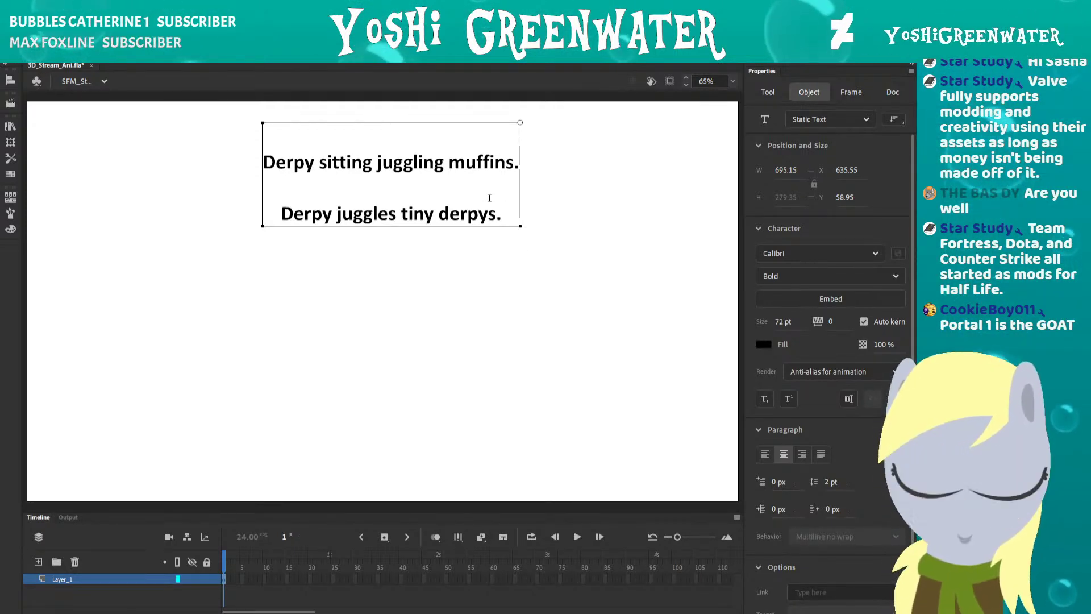
Write the heading "Story - Your comments for ideas here vv" on the first line, followed by a blank line.
text(Story)
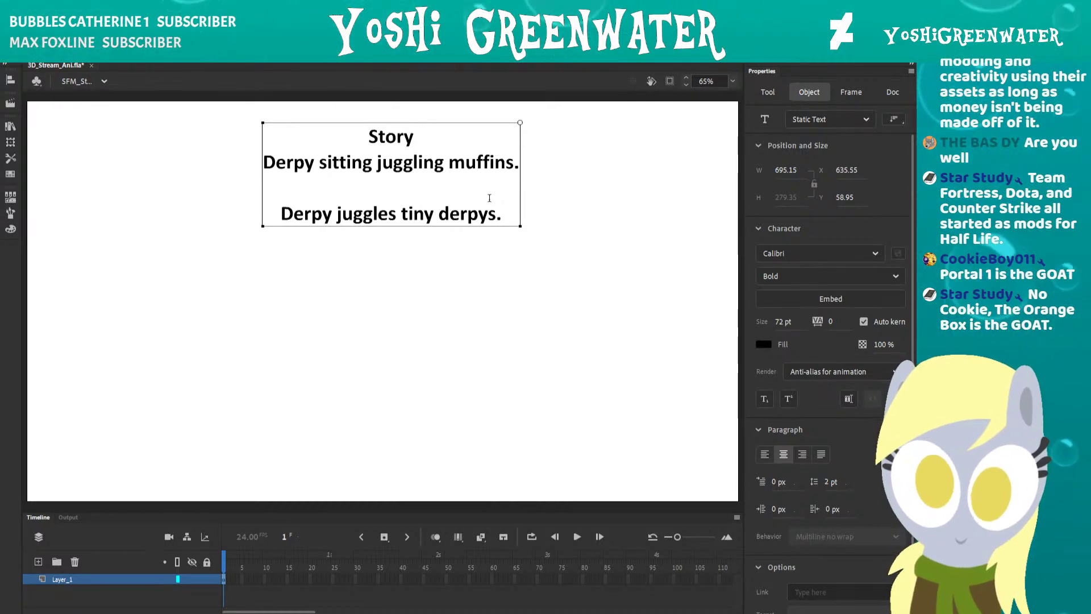
text(Yo)
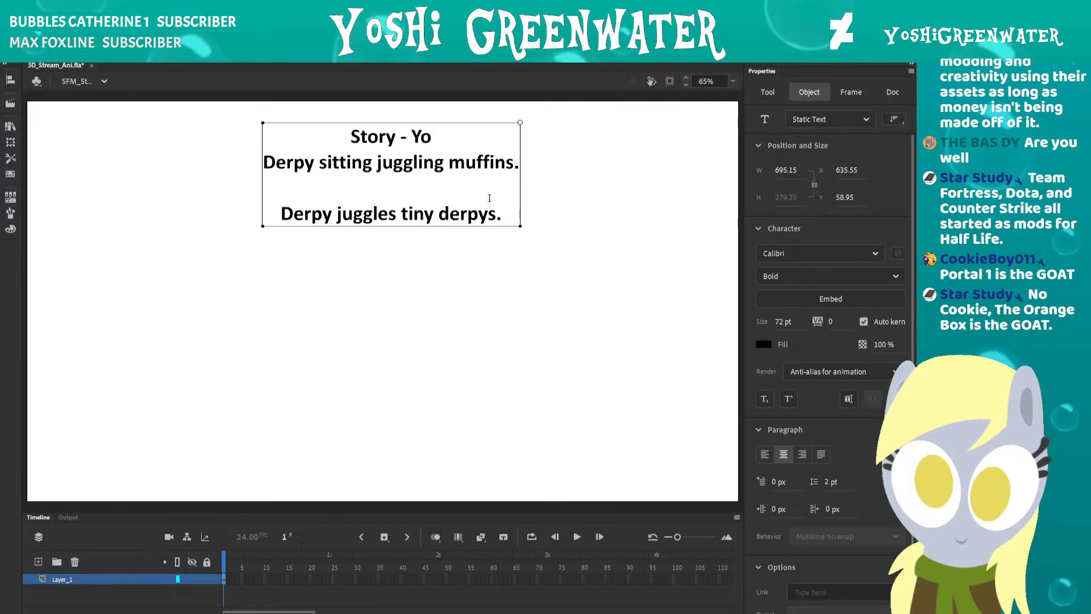
text(ur comments)
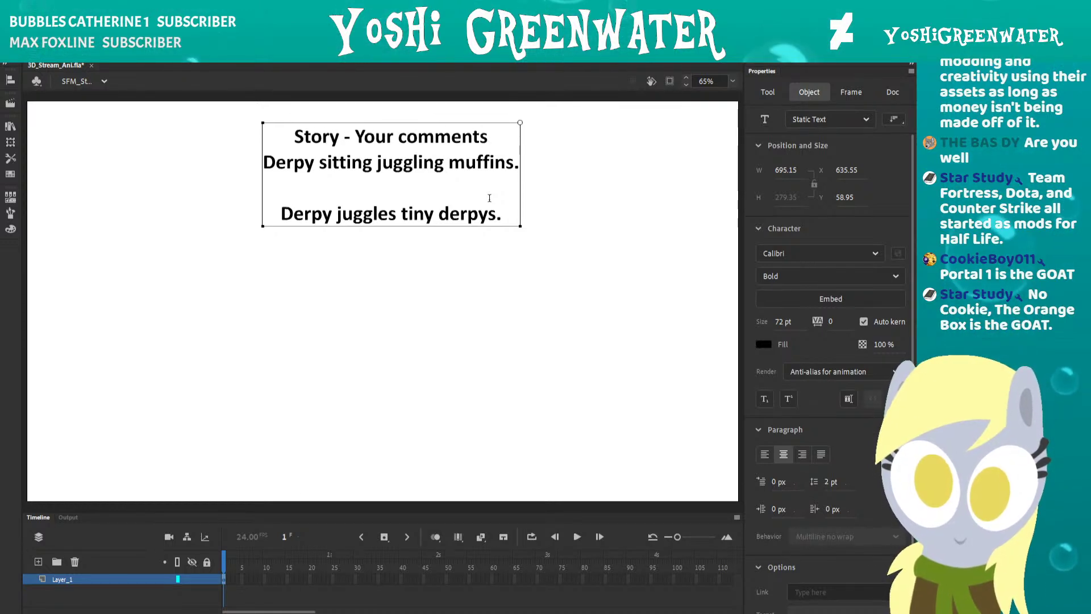
text( for)
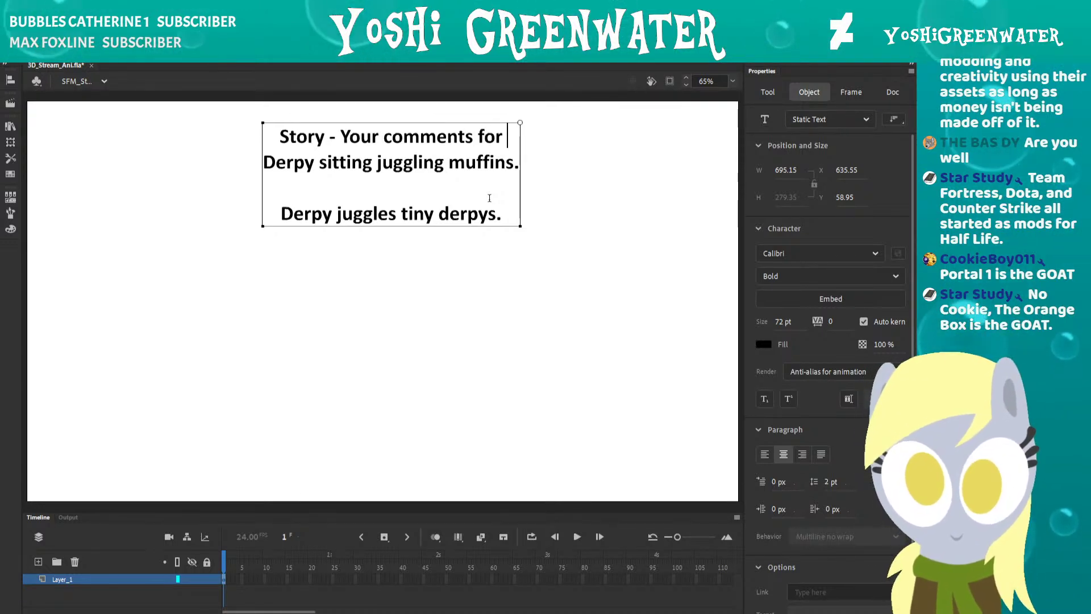
text( ideas eh)
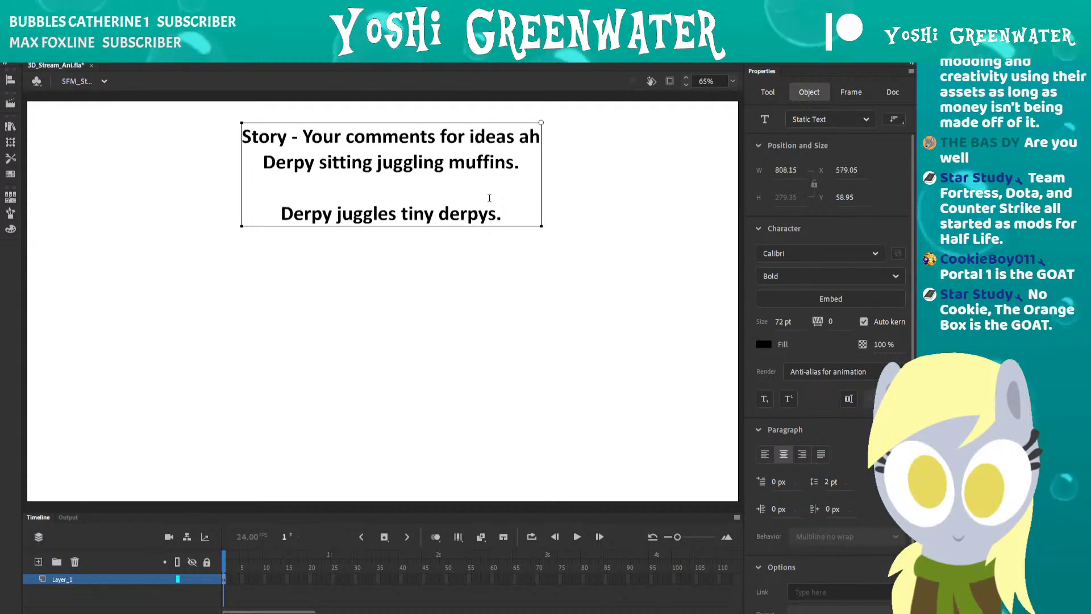
text(r)
key(BackSpace)
key(BackSpace)
key(BackSpace)
text(here)
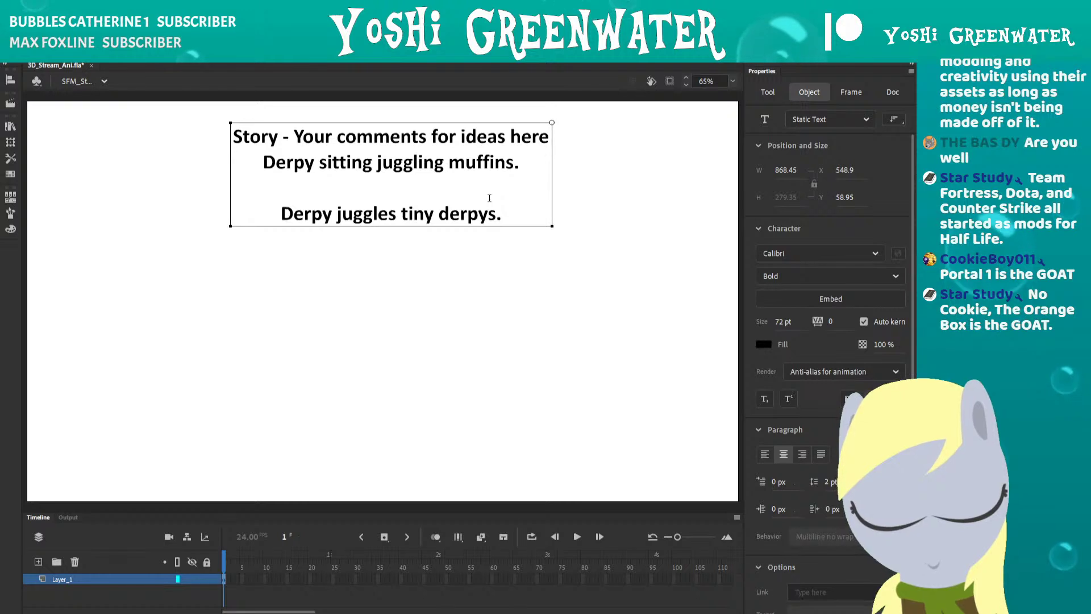
text( v)
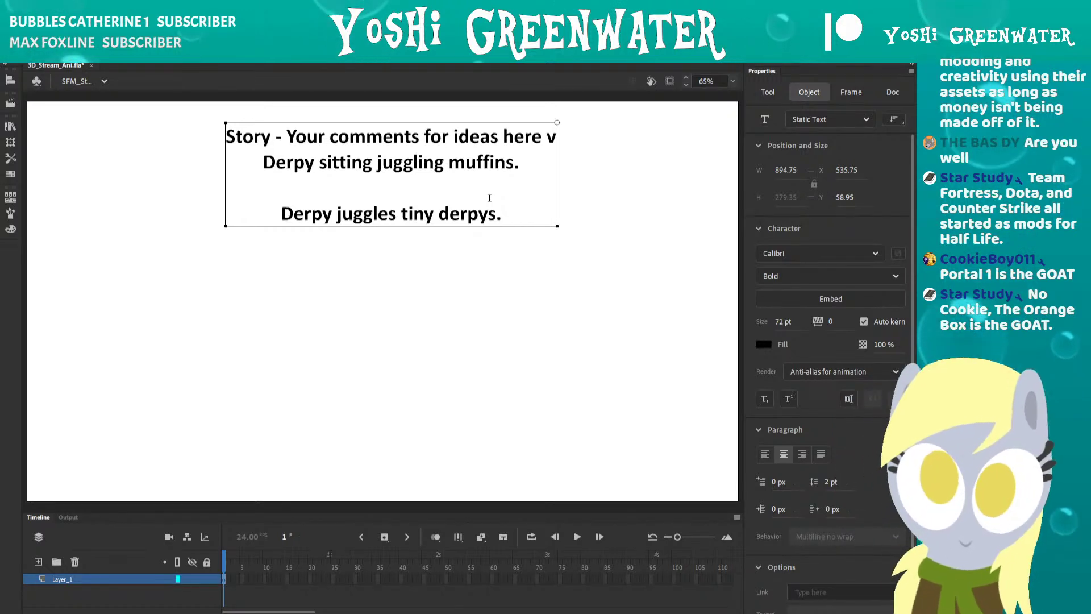
text(v)
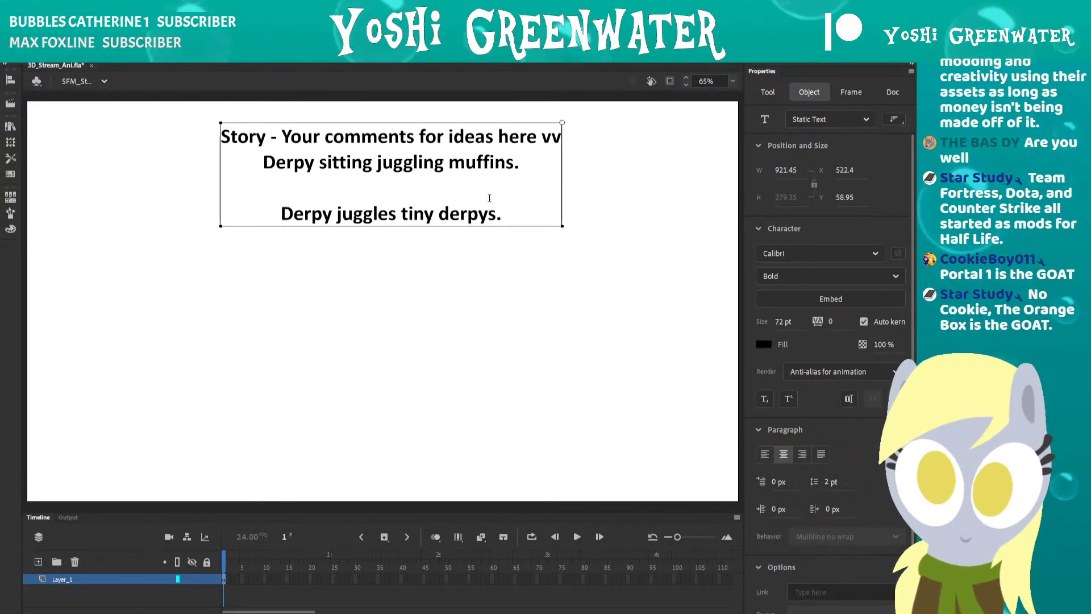
key(Return)
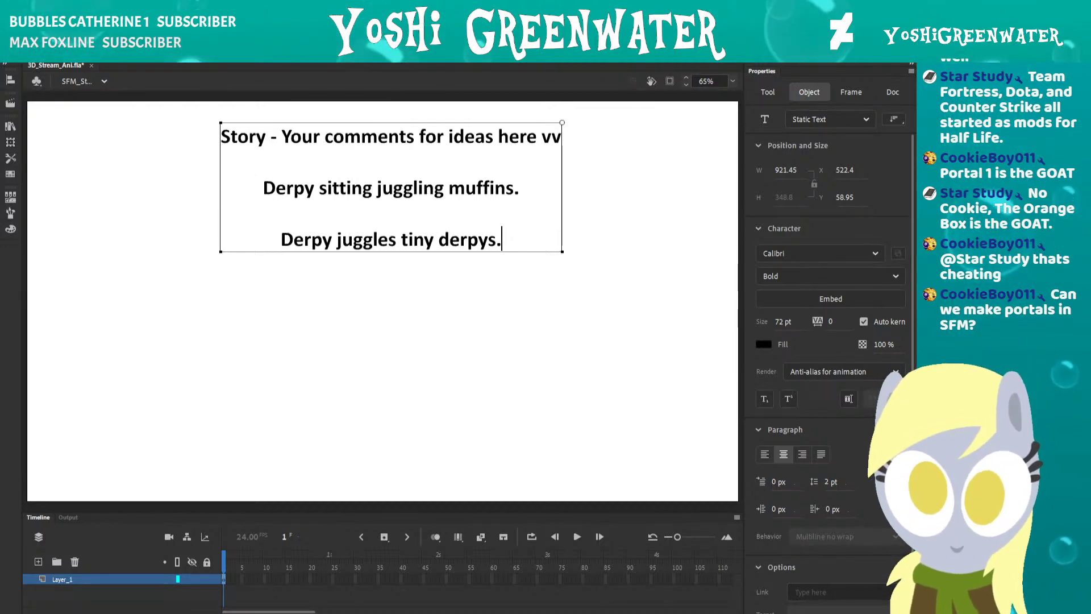
Switch to Source Filmmaker and open the session test_test.dmx.
key(alt+Tab)
click(14, 67)
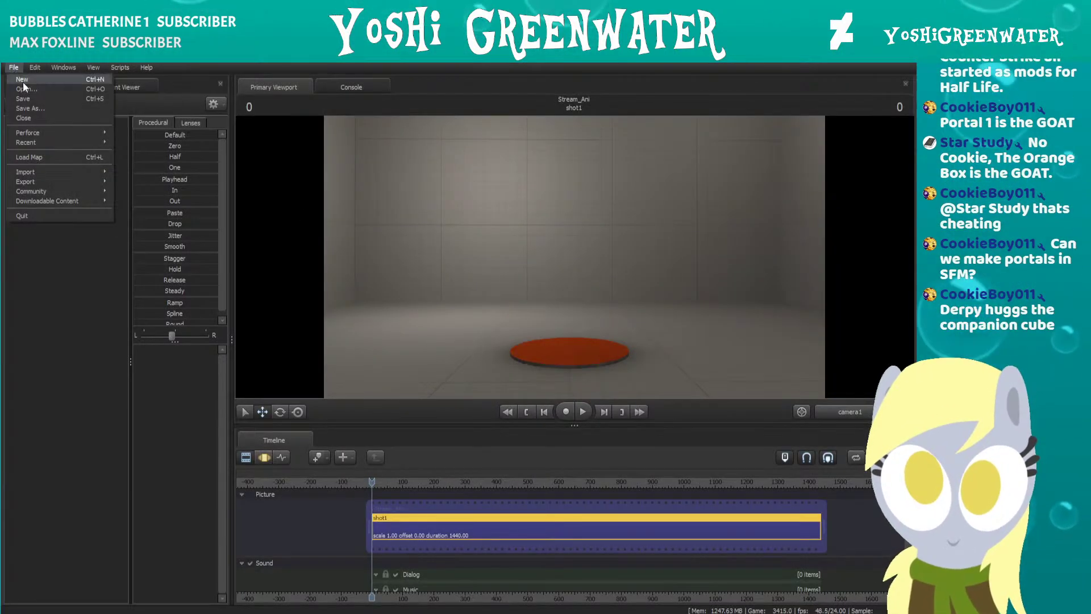
click(62, 89)
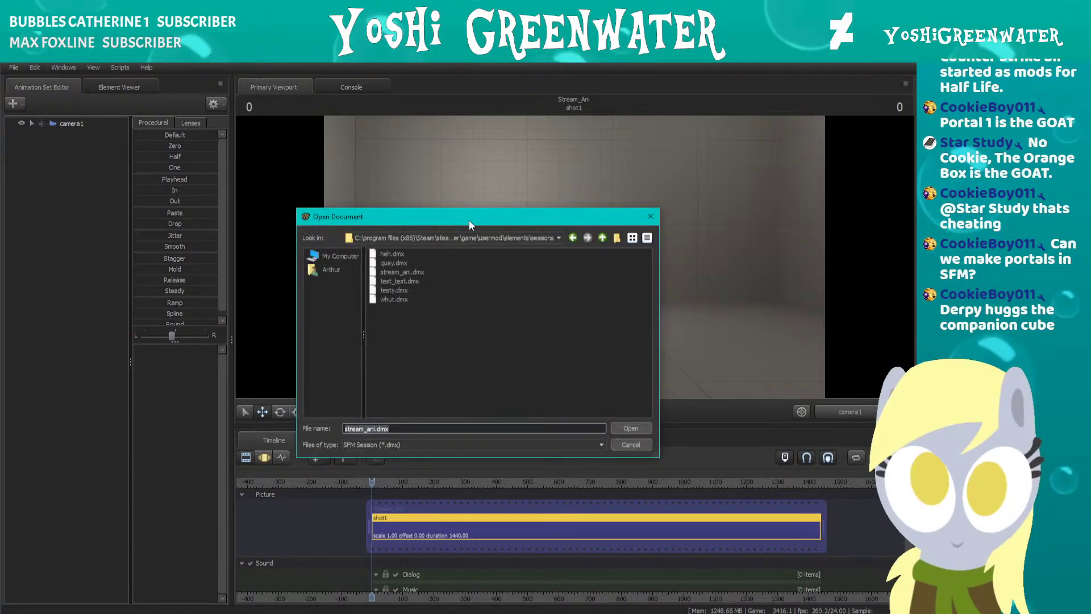
drag(469, 220, 477, 206)
click(427, 267)
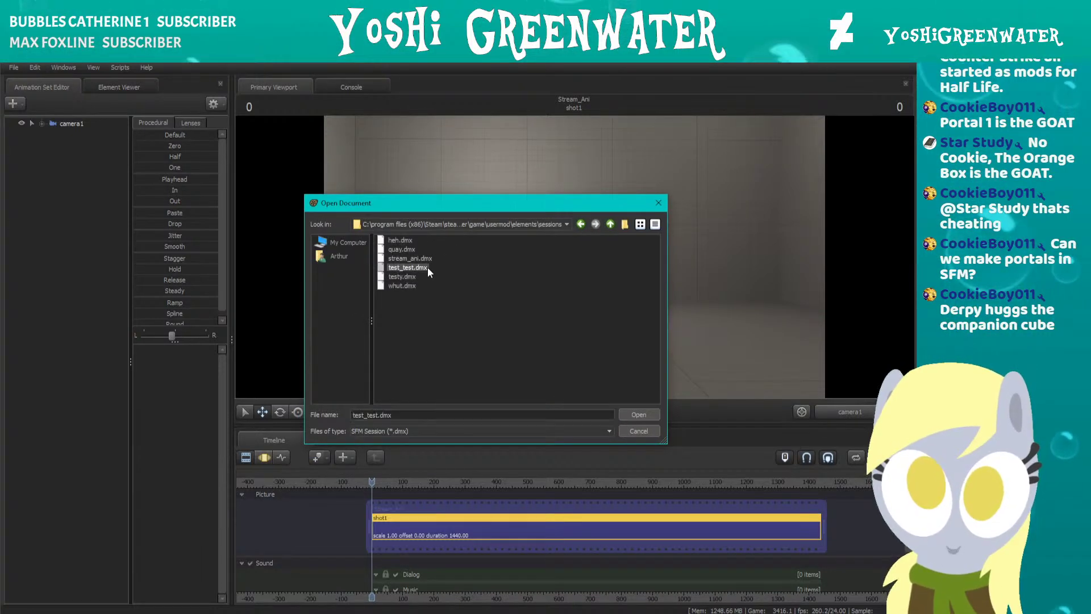
click(422, 277)
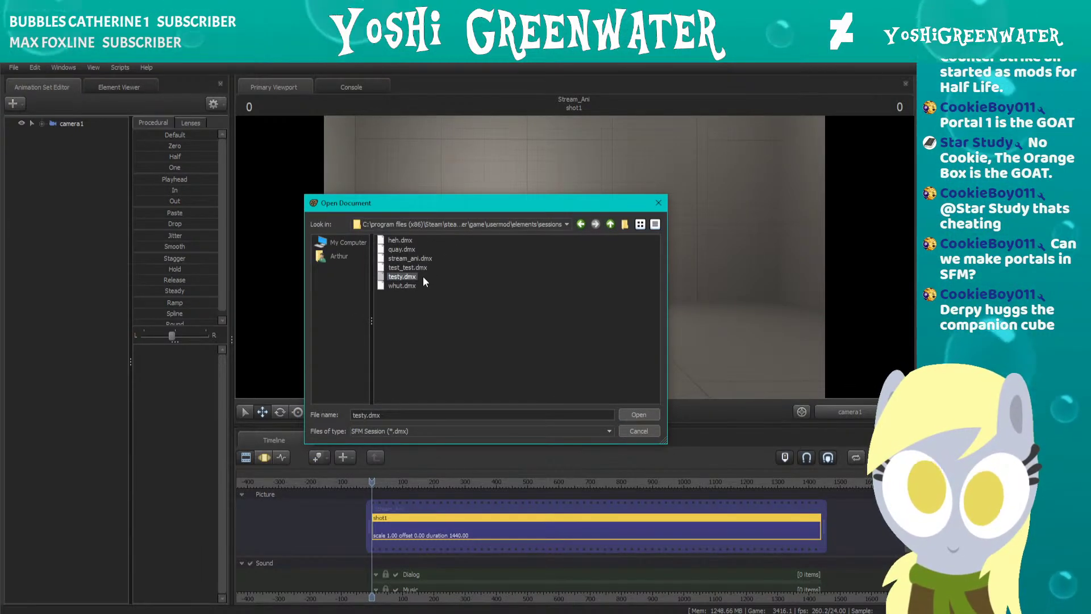
click(425, 266)
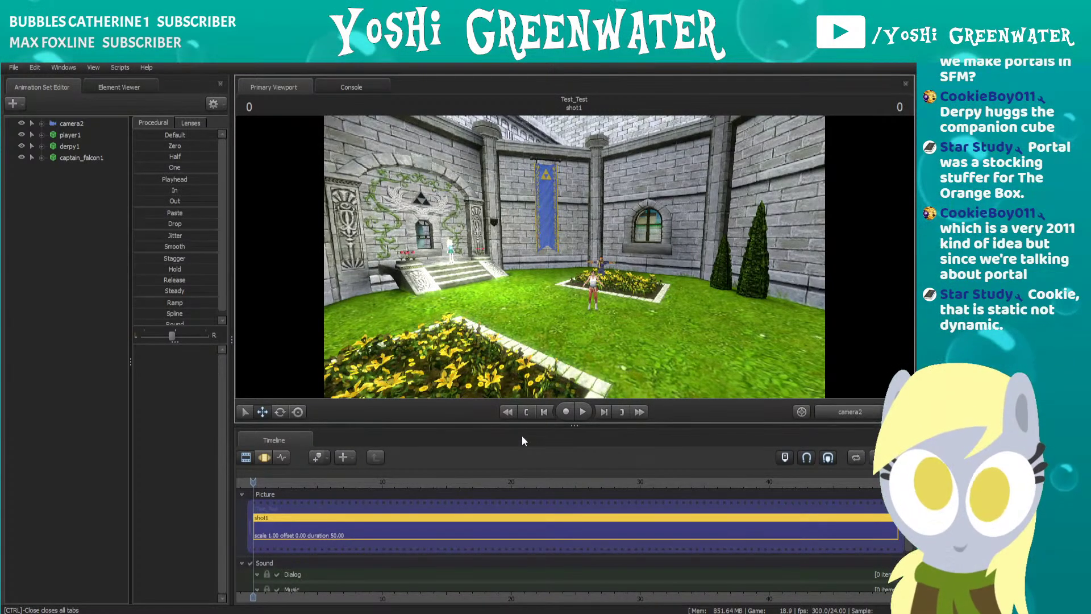
Play back the shot1 animation with the whole clip in view on the timeline, and stop it partway through.
click(583, 411)
scroll(488, 516, down, 5)
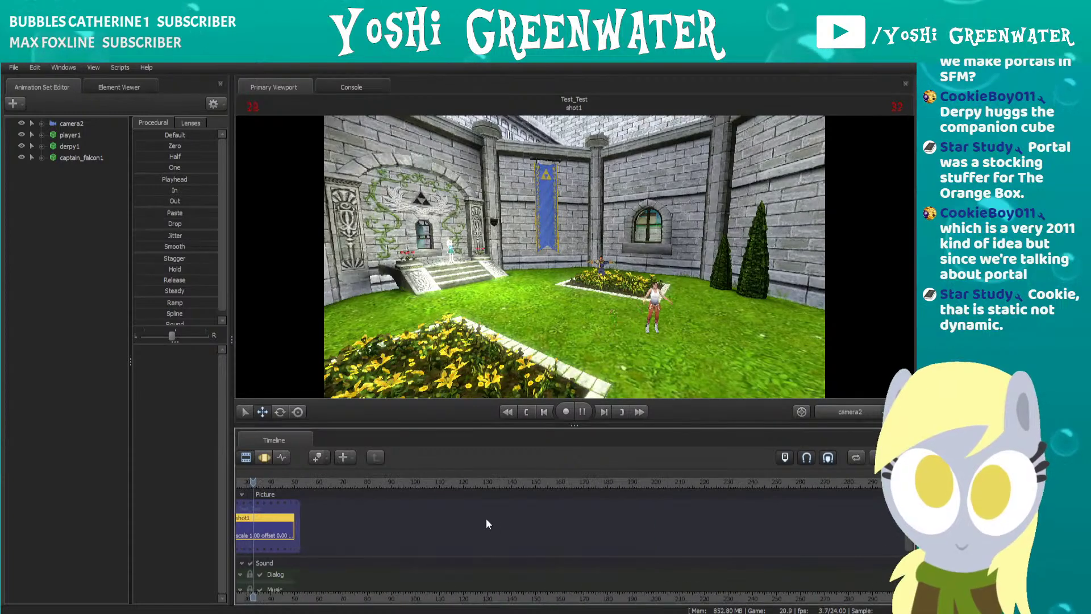
drag(529, 596, 869, 596)
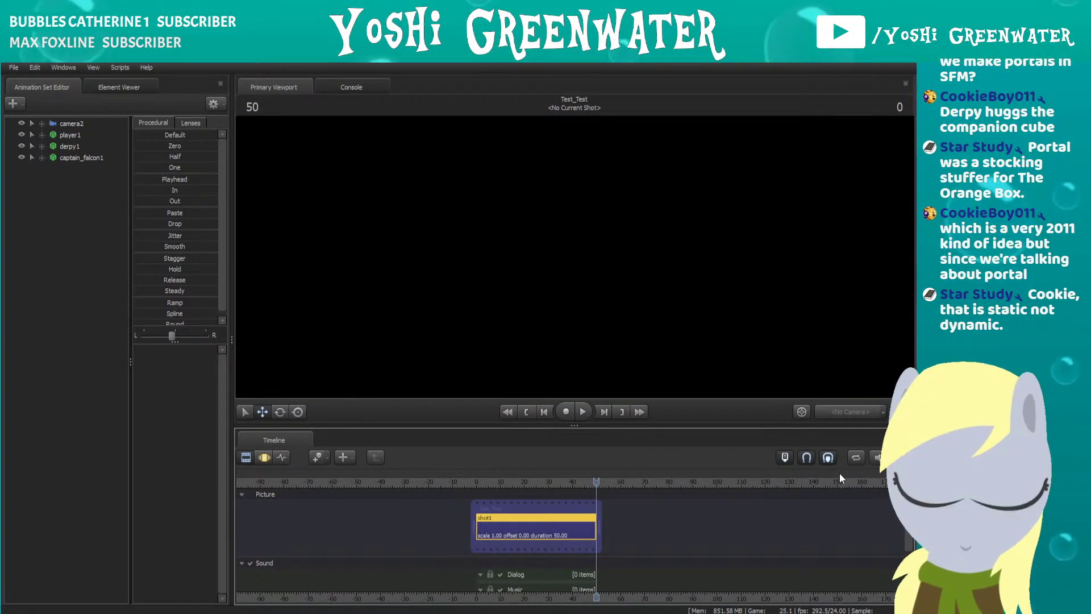
key(space)
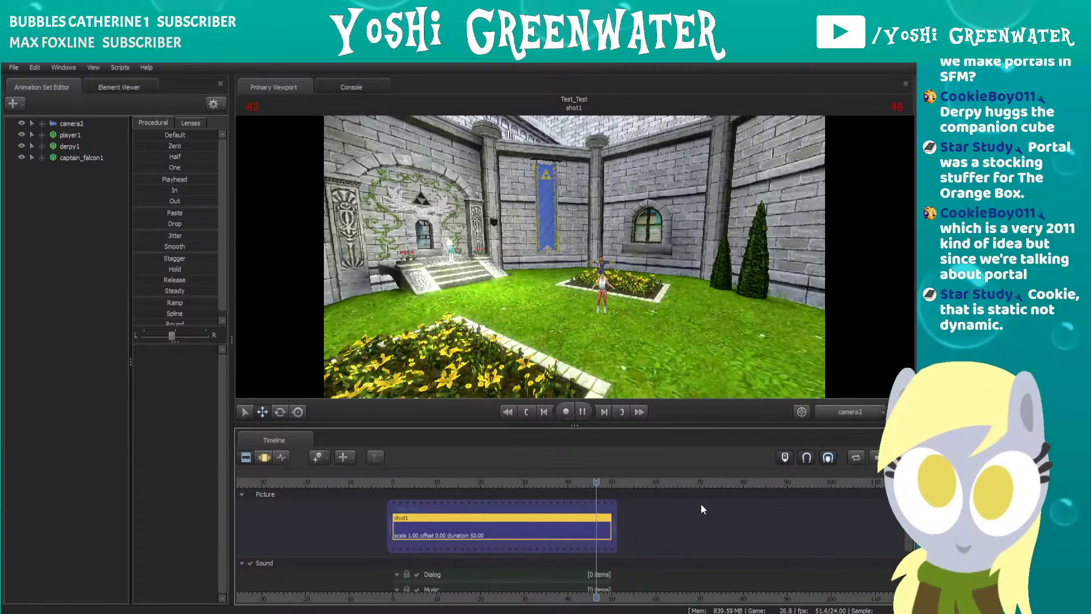
scroll(701, 503, up, 3)
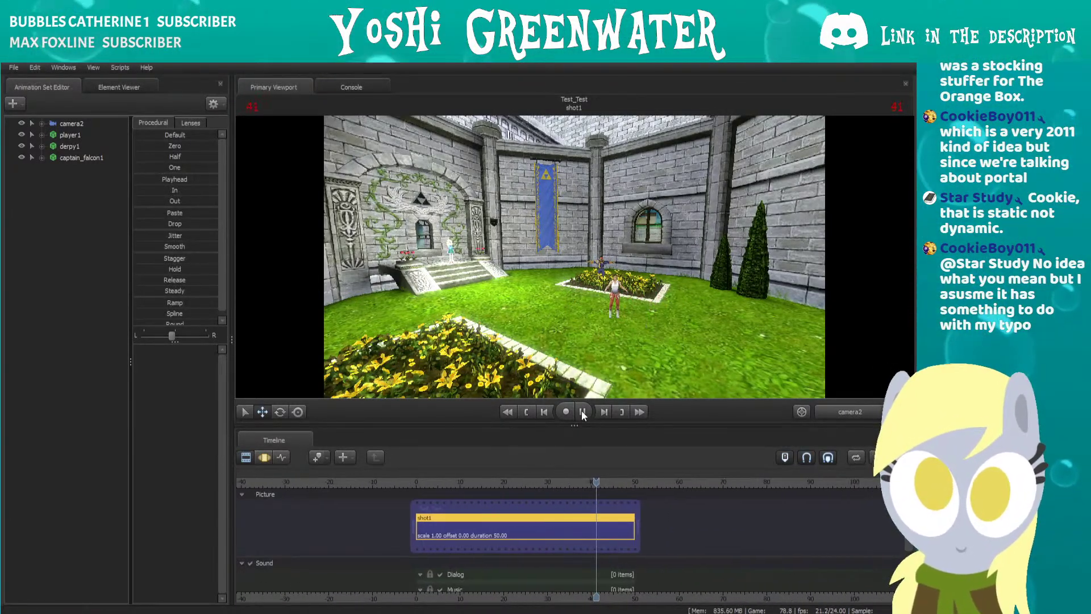
click(566, 412)
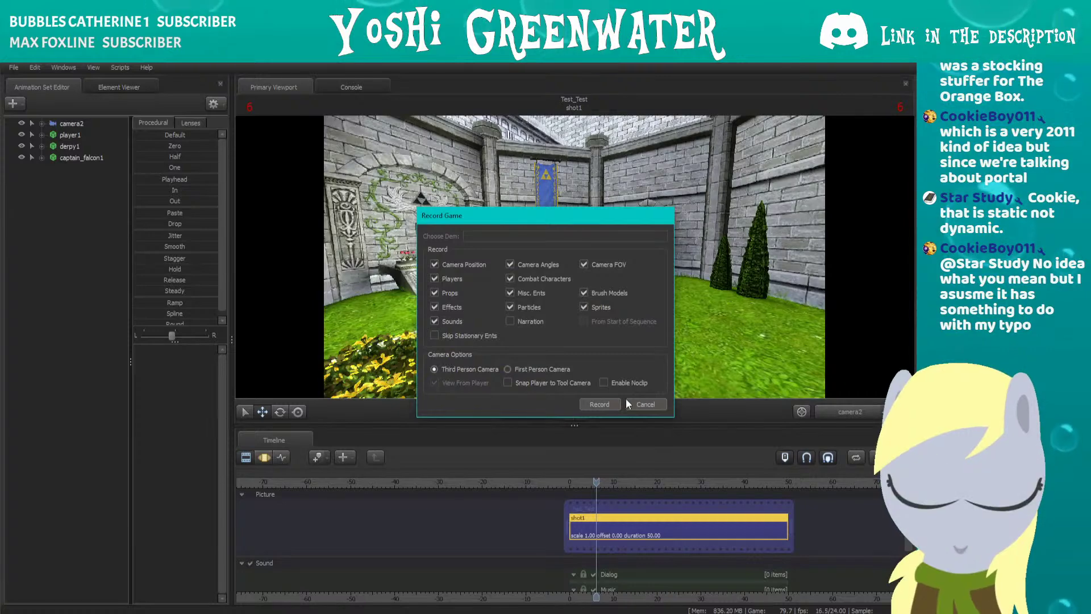
click(638, 405)
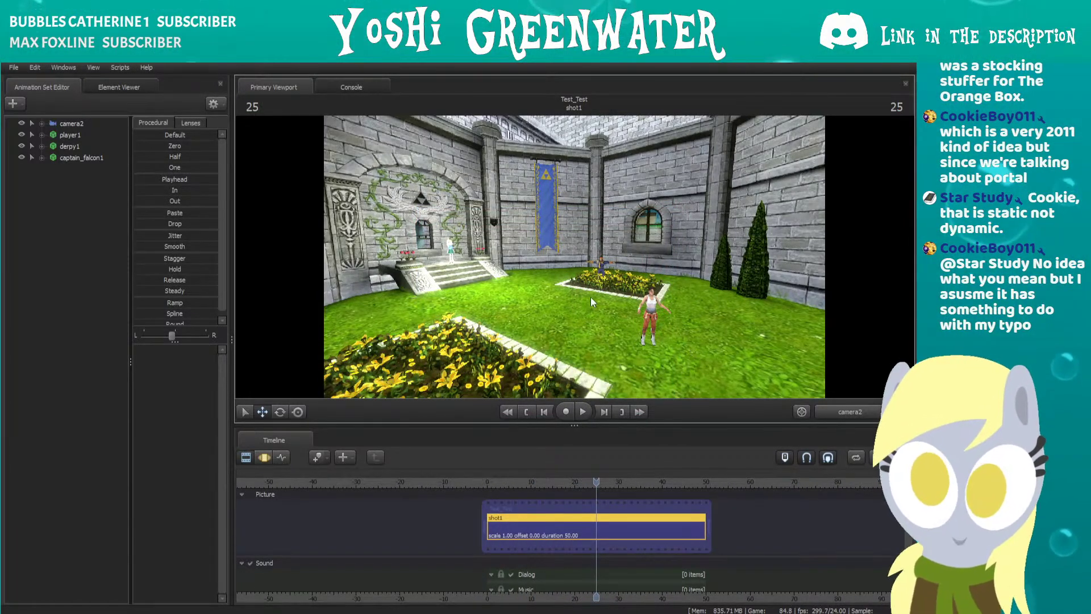
Switch the viewport from camera2 to the Work Camera and turn it towards the open grass area.
right_click(875, 215)
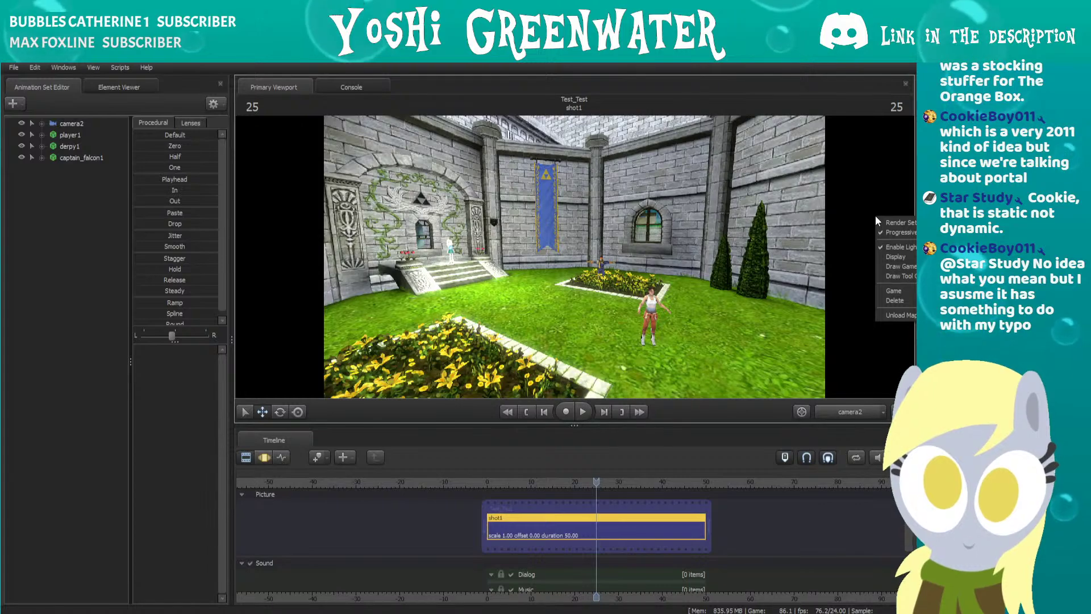
click(843, 100)
click(63, 67)
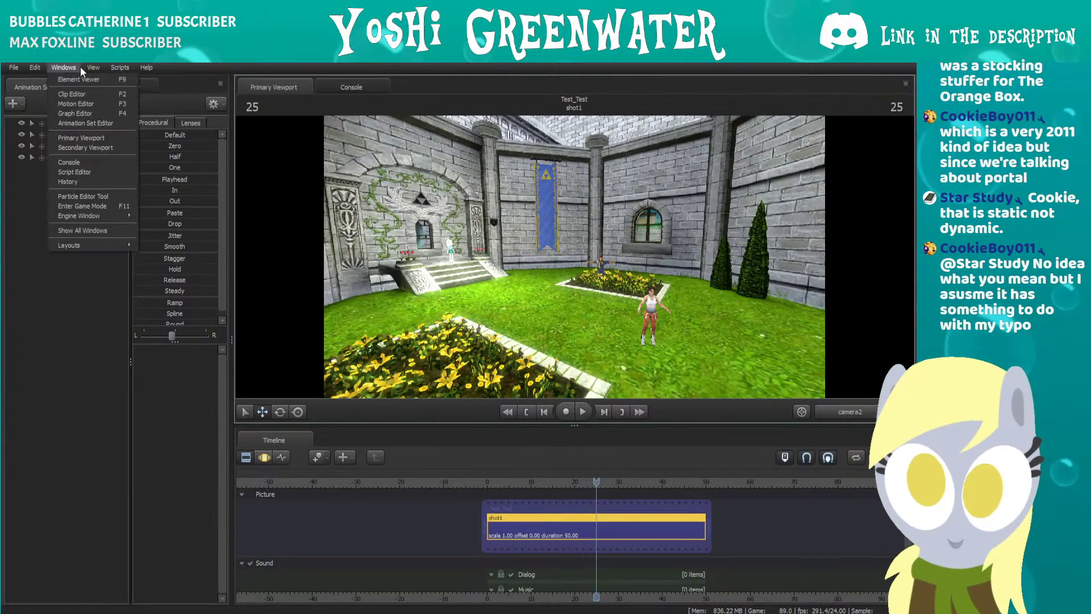
click(843, 415)
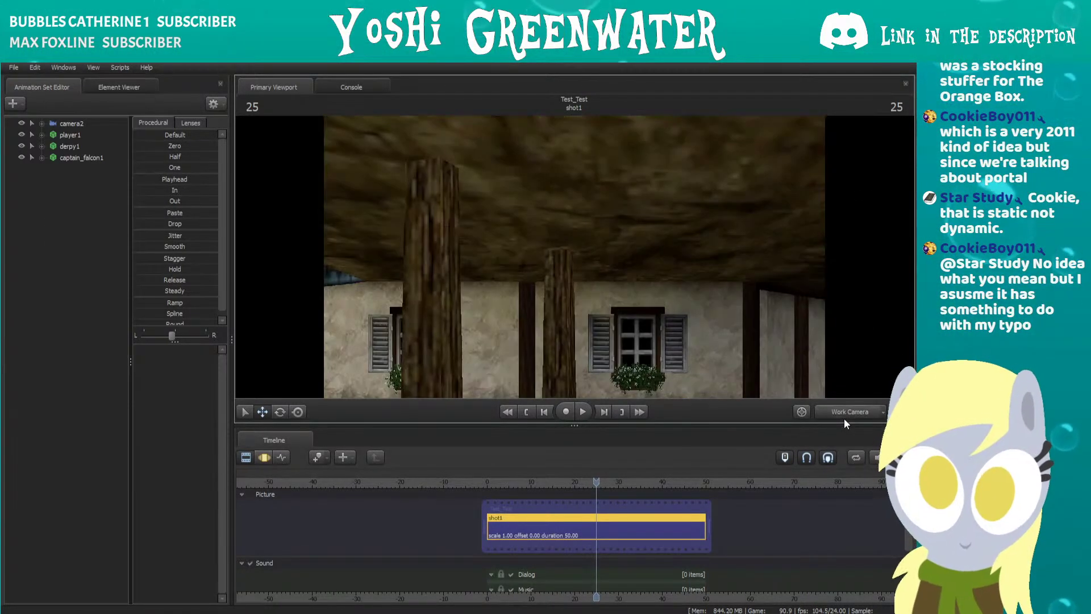
drag(708, 336, 591, 386)
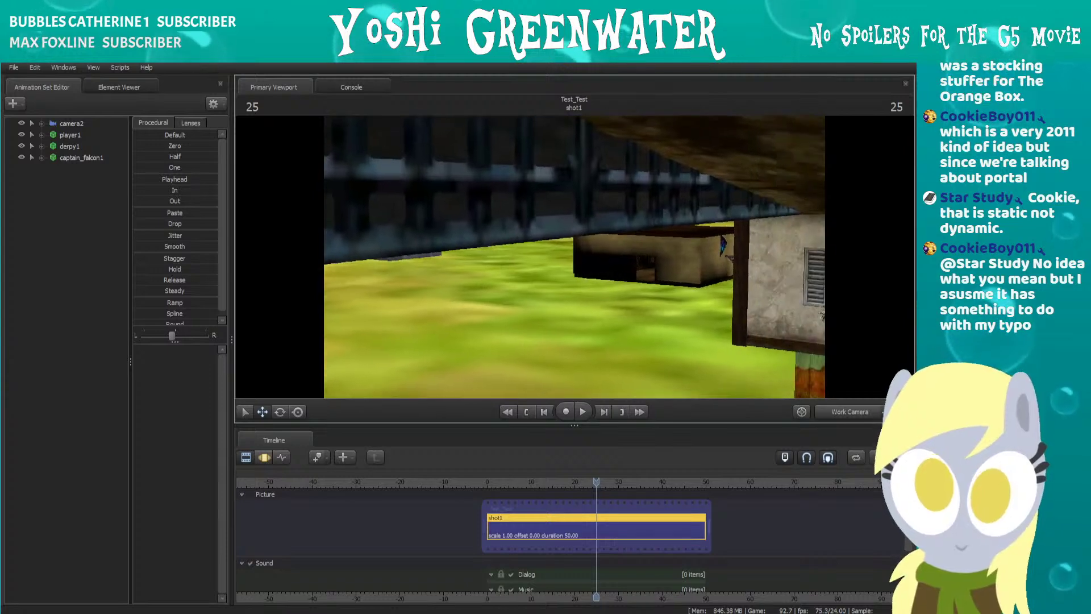
Fly the Work Camera to a close front view of the Derpy model and play back part of shot1.
click(70, 123)
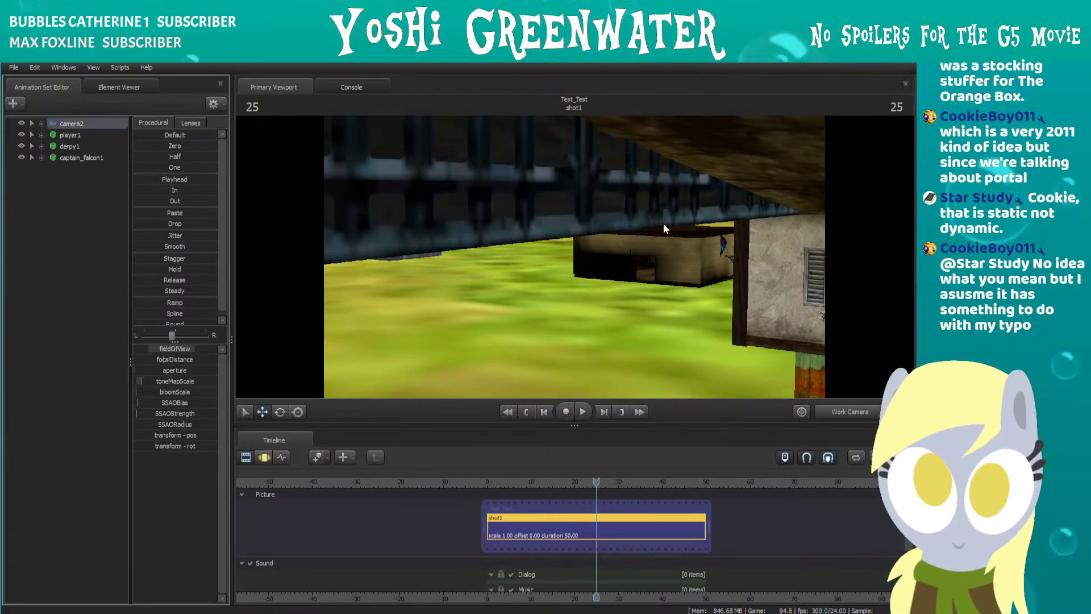
click(84, 138)
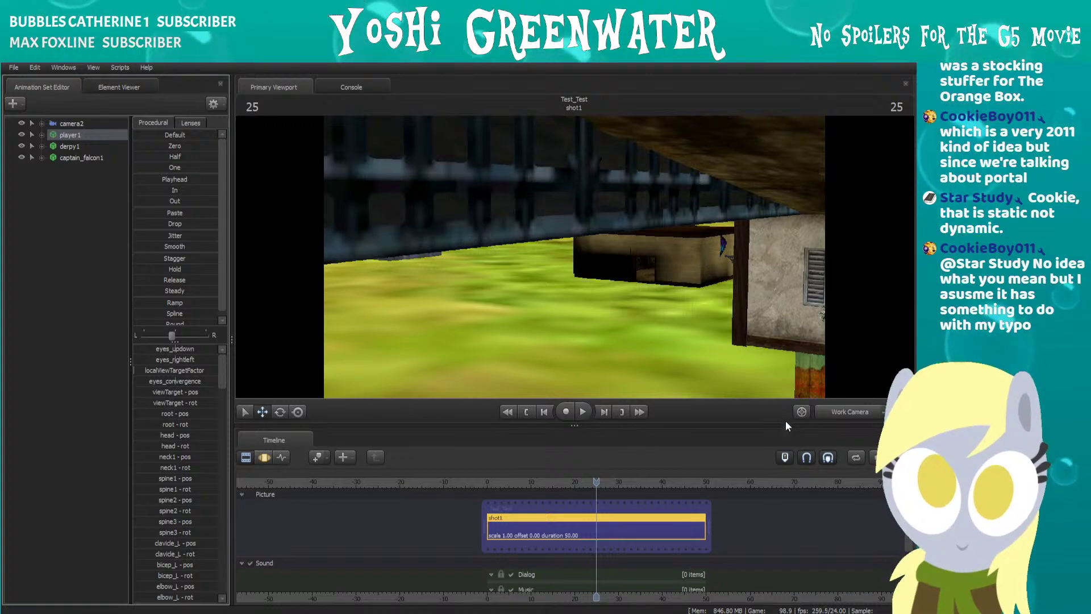
key(f)
drag(610, 273, 562, 322)
key(w)
right_click(518, 231)
click(542, 264)
key(w)
key(d)
key(space)
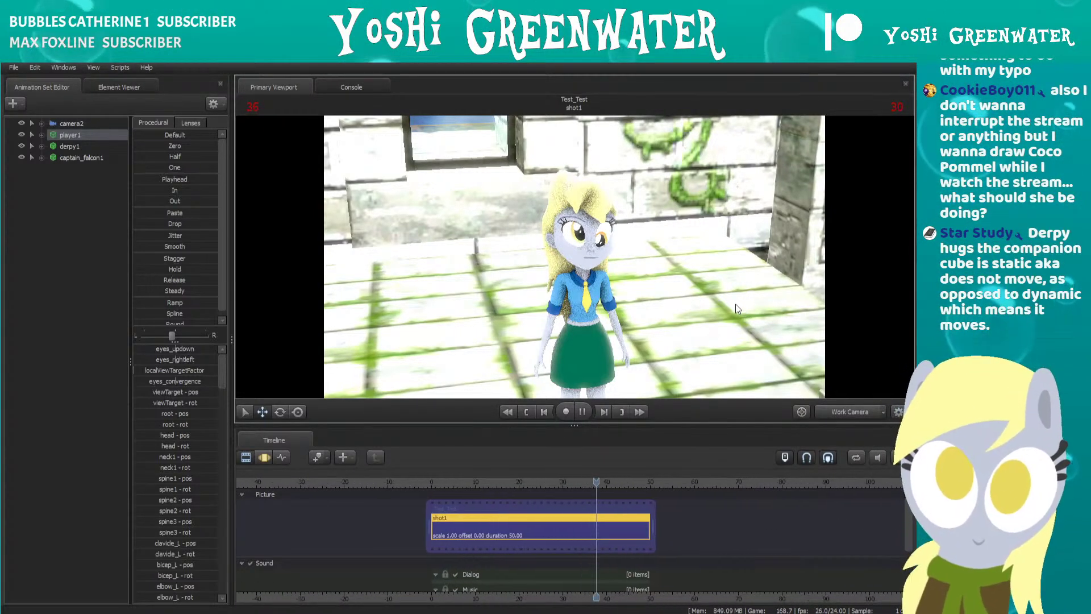
key(space)
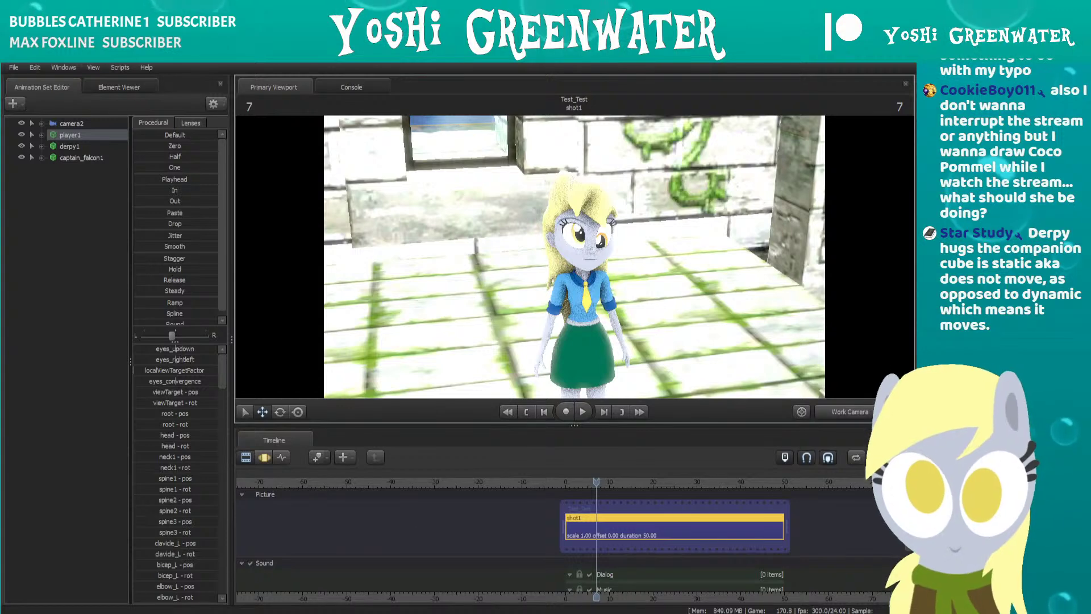
Switch to Adobe Animate and add the line "Derpy hugs the companion cube." to the end of the ideas text block, after a blank line.
key(alt+Tab)
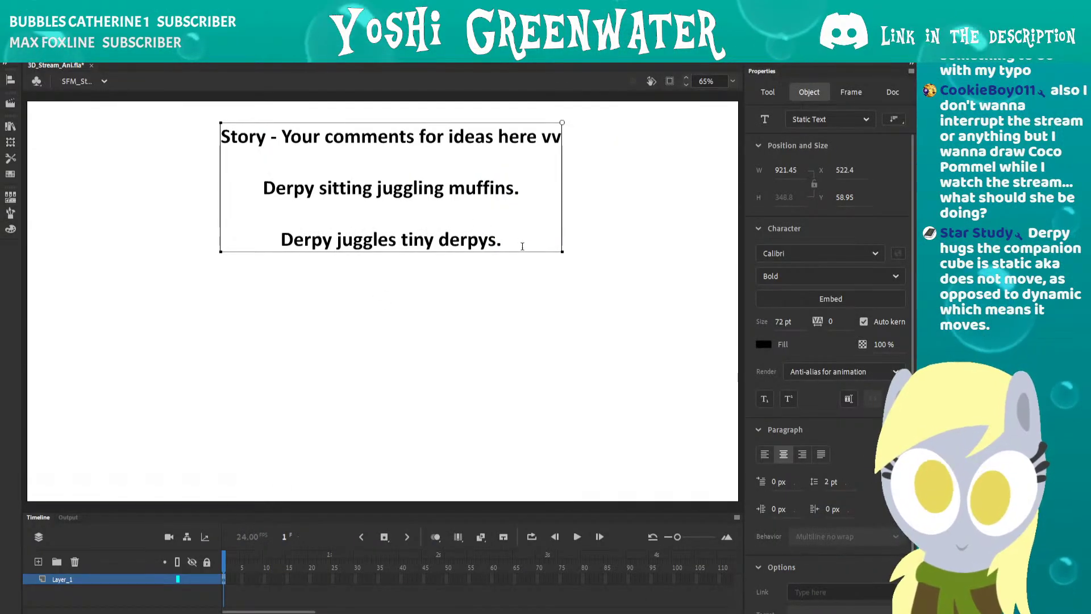
key(Return)
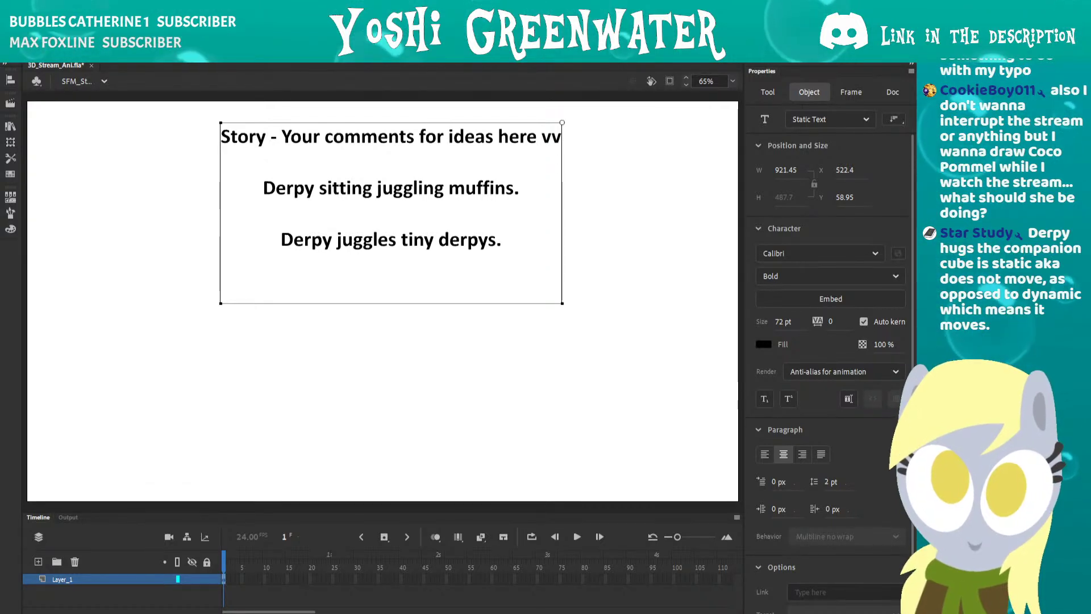
click(341, 289)
text(Derpy huggs the companion cube)
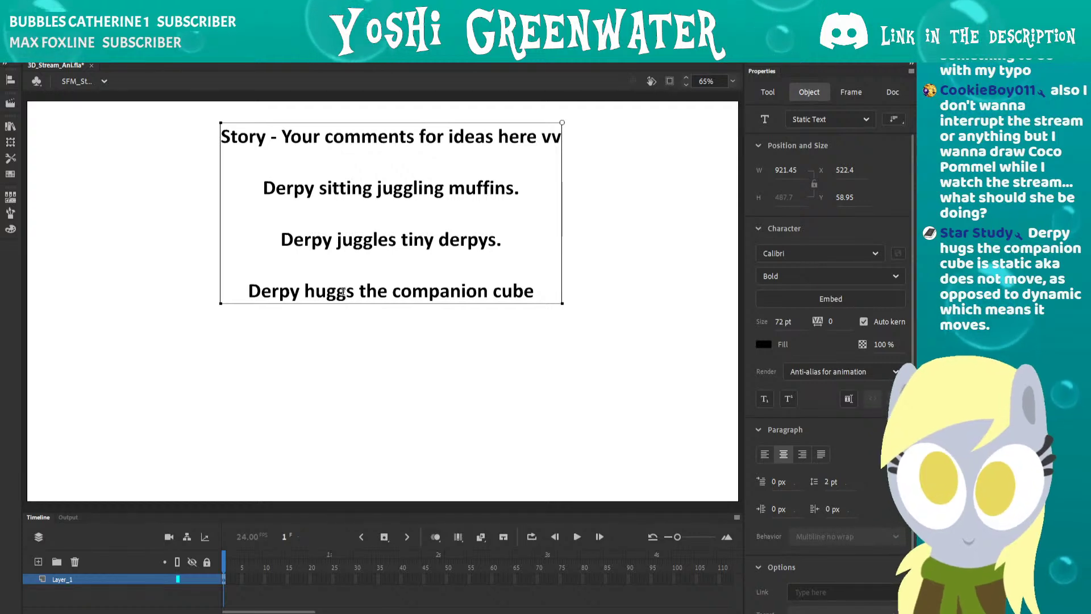
click(343, 291)
key(BackSpace)
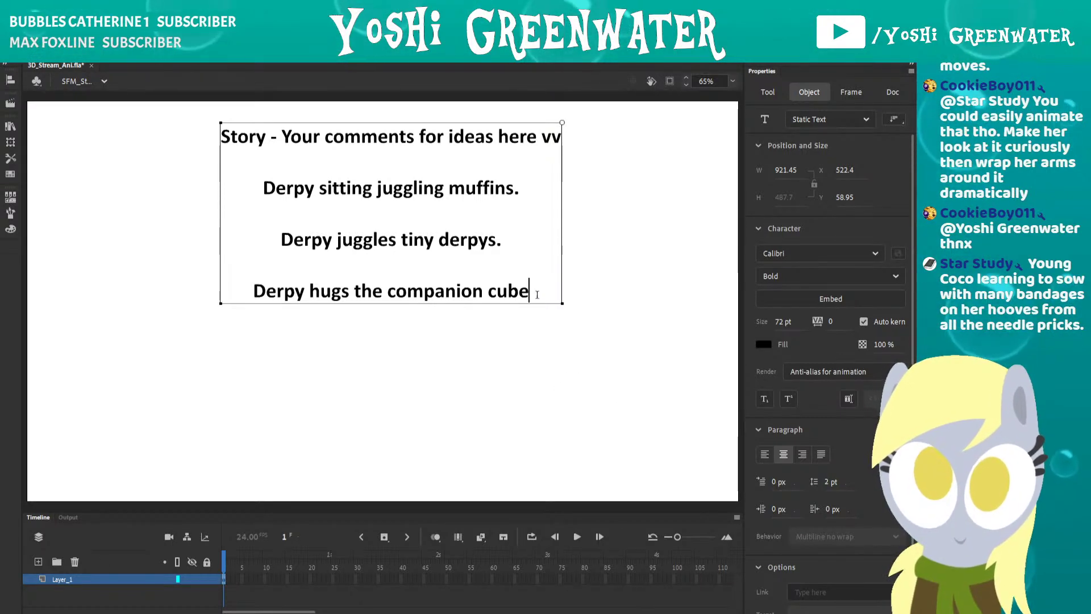
text(.)
key(Escape)
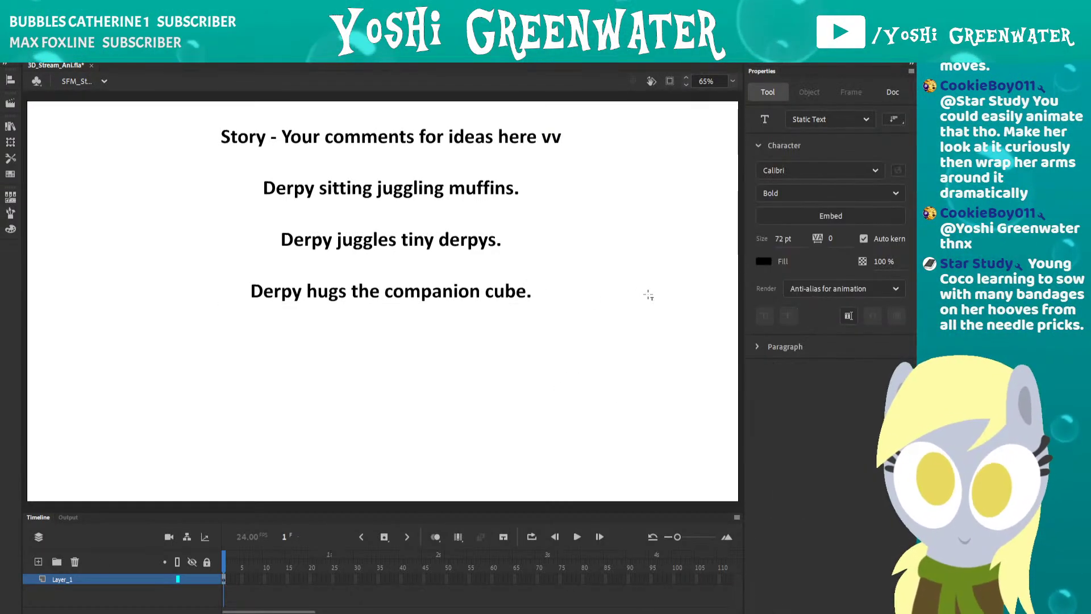
Save the document 3D_Stream_Ani.fla and leave the ideas text block deselected.
key(v)
key(ctrl+s)
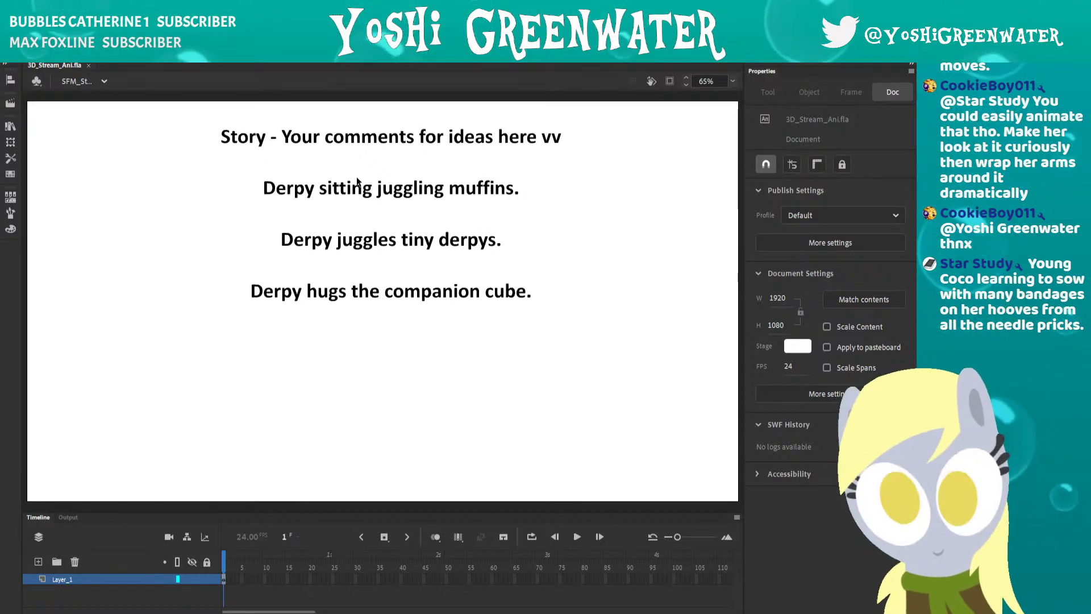
click(370, 145)
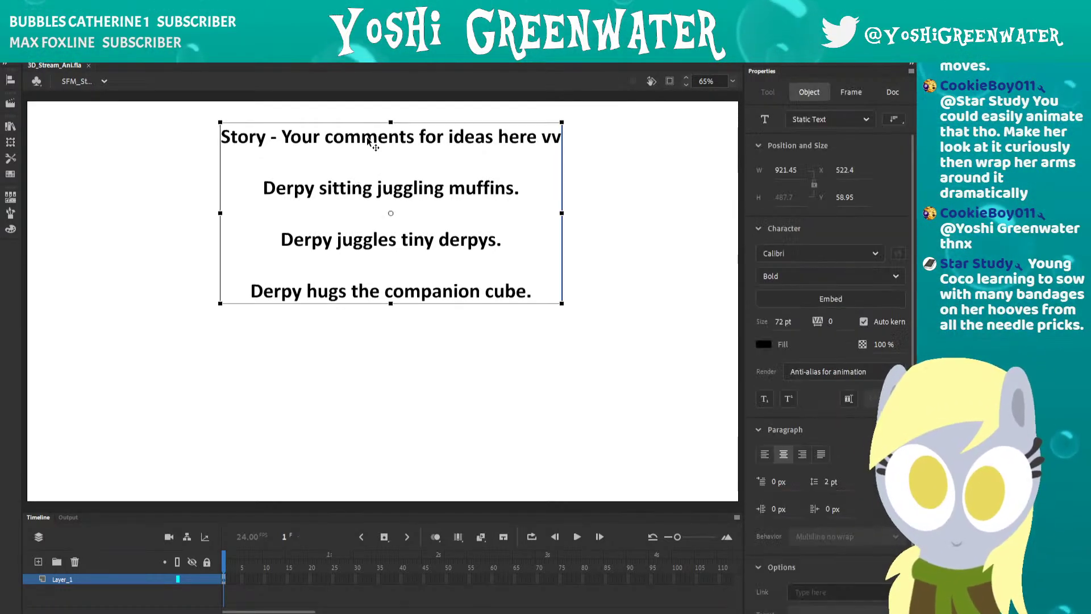
click(372, 107)
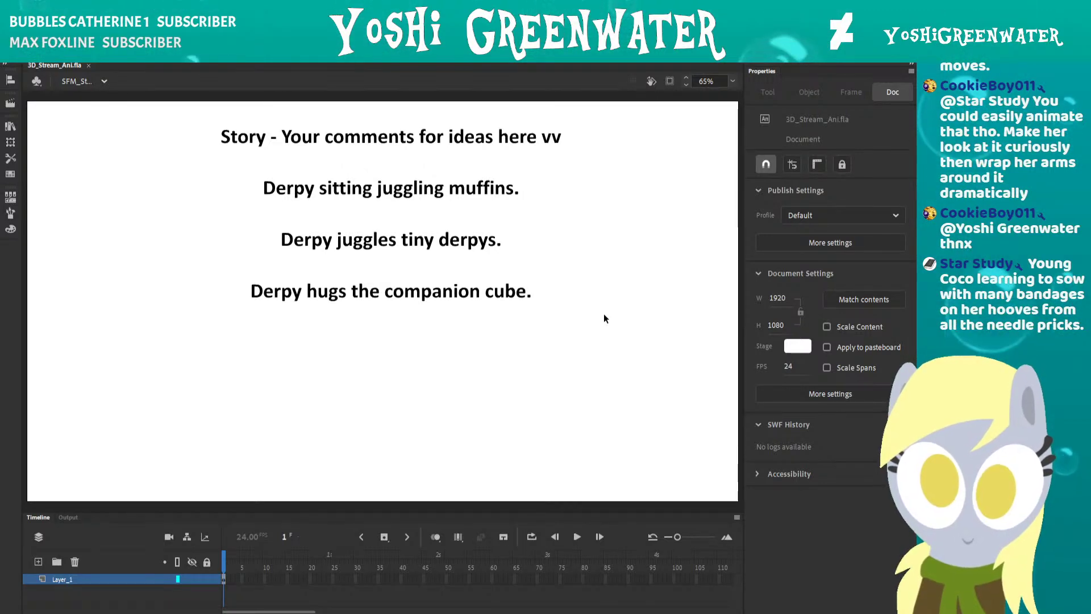
Switch to Source Filmmaker and play back part of the shot1 animation in the close view of Derpy.
key(alt+Tab)
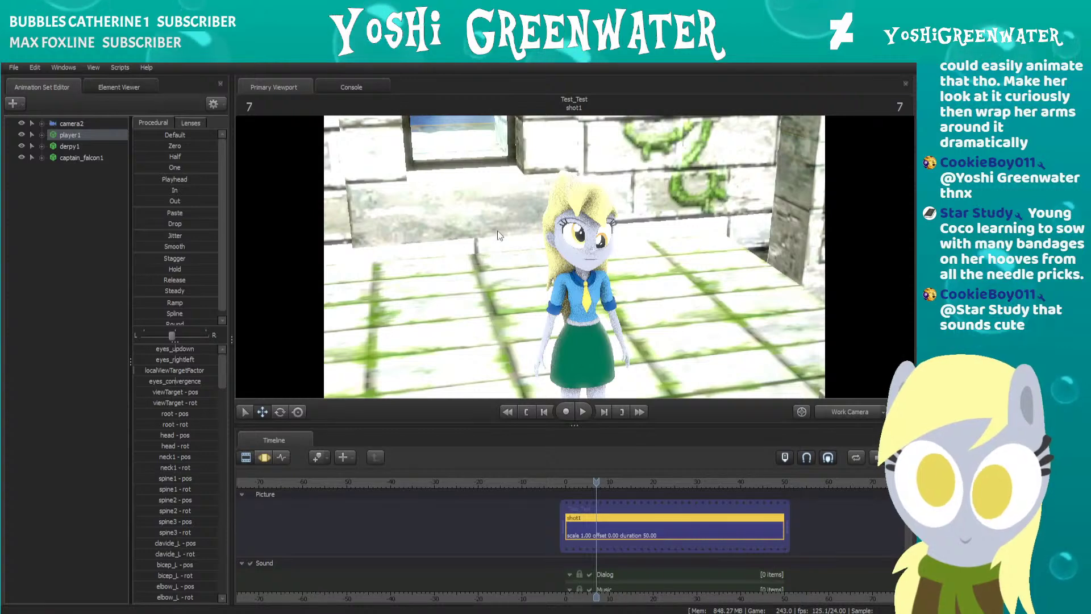
key(space)
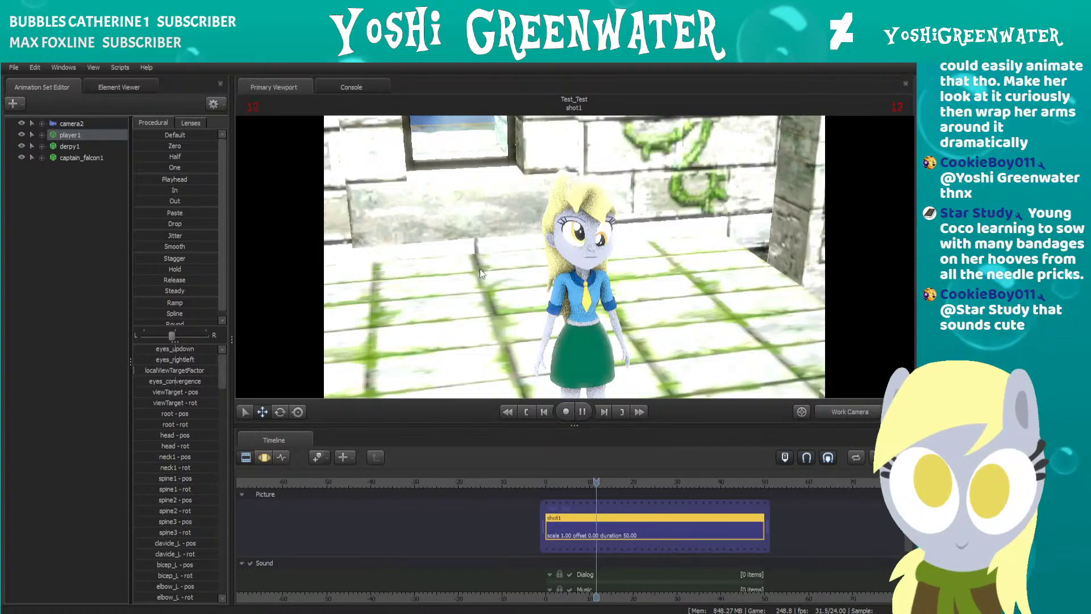
key(space)
Show the Eyes controls from derpy1's Face group in the Graph Editor, with the timeline area enlarged and the shot range fitted.
click(264, 457)
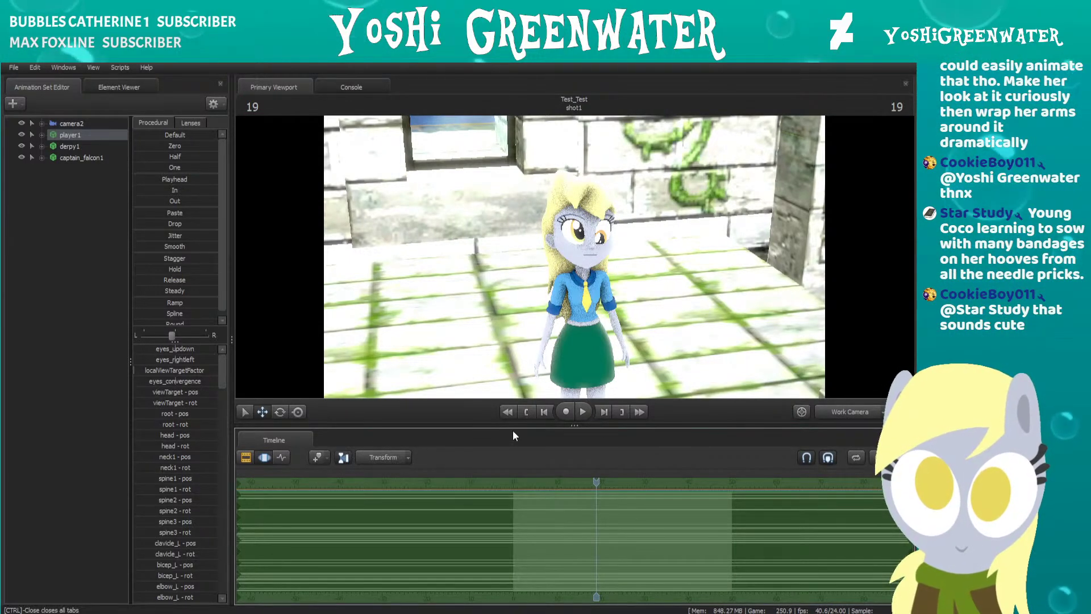
click(52, 146)
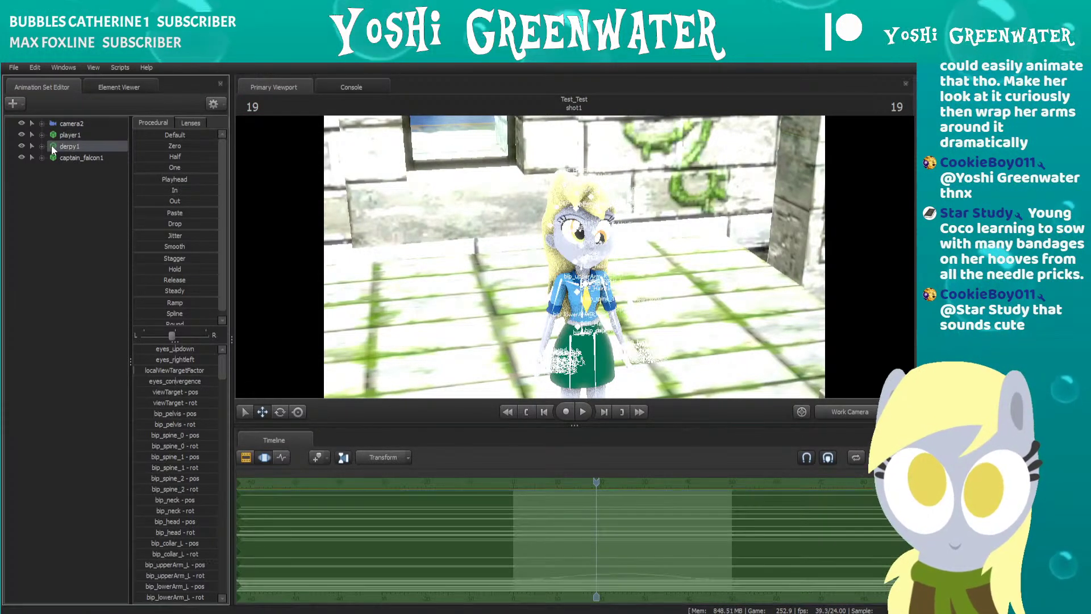
click(44, 146)
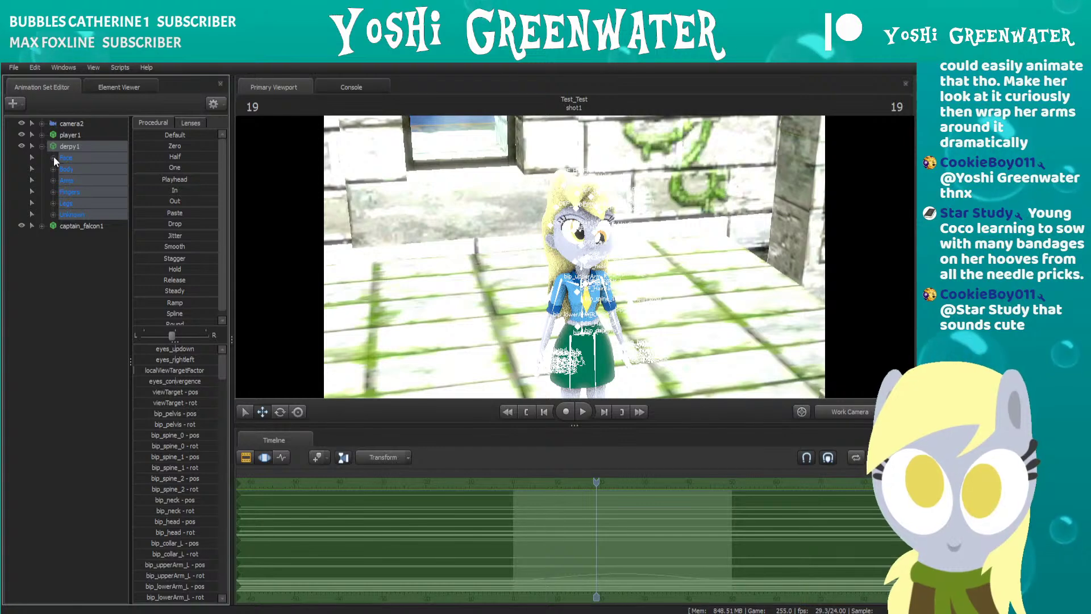
click(54, 157)
click(78, 168)
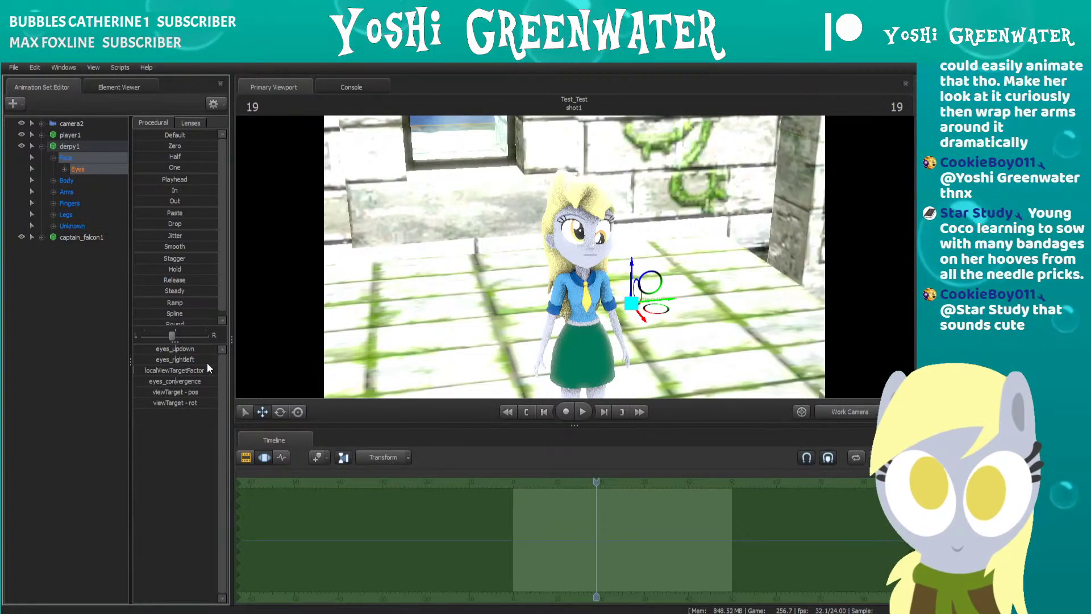
click(281, 457)
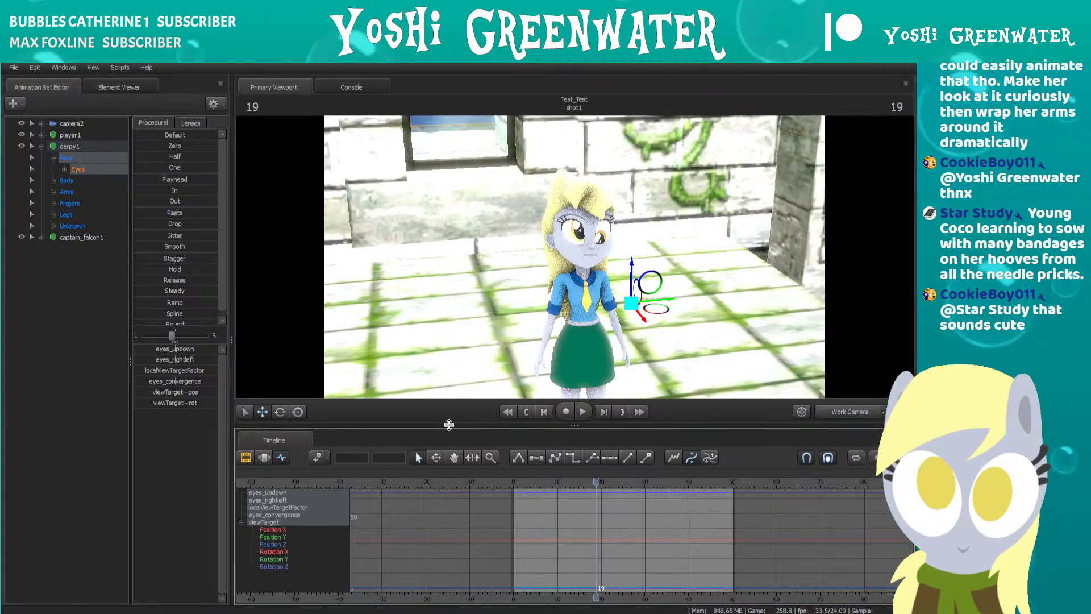
drag(449, 424, 461, 371)
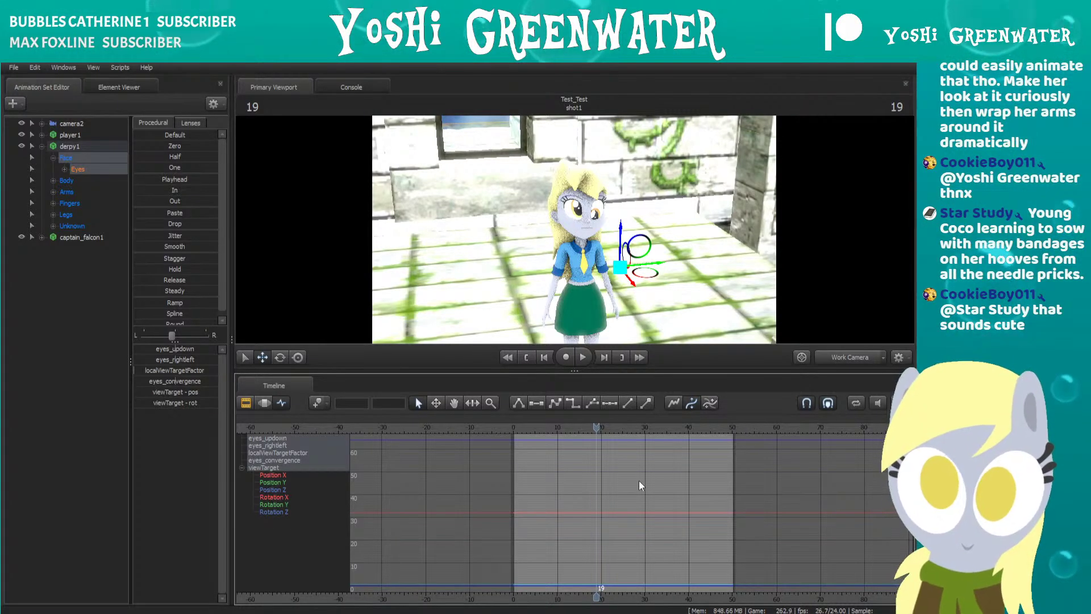
key(f)
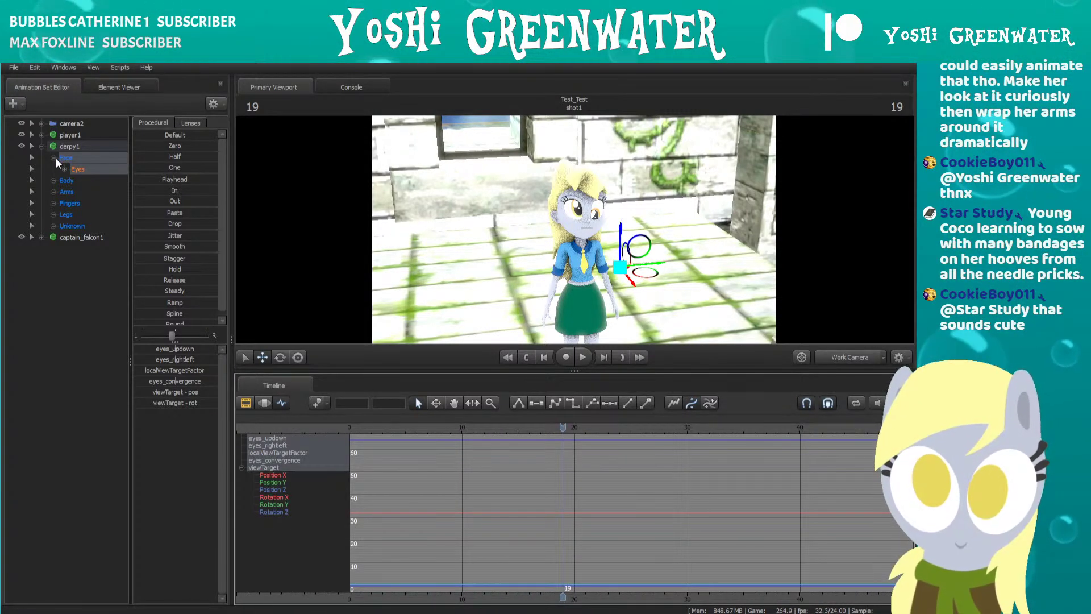
Try out derpy1's eyes_updown control at frame 19 and isolate its curve in the Graph Editor.
click(179, 350)
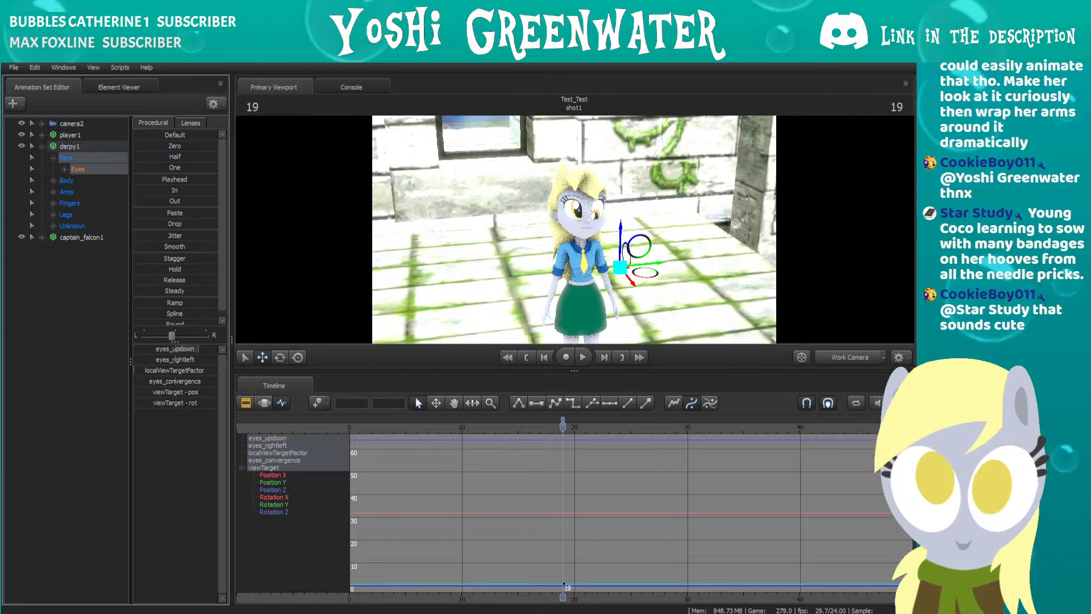
drag(152, 348, 188, 348)
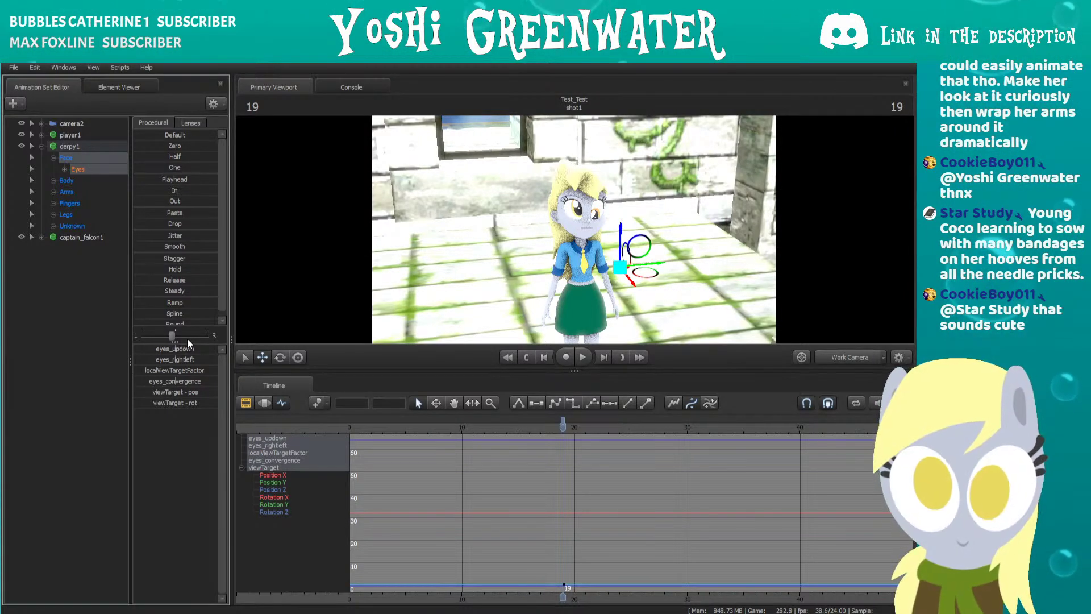
mouse_move(397, 329)
mouse_down()
mouse_move(386, 325)
mouse_move(395, 318)
mouse_up()
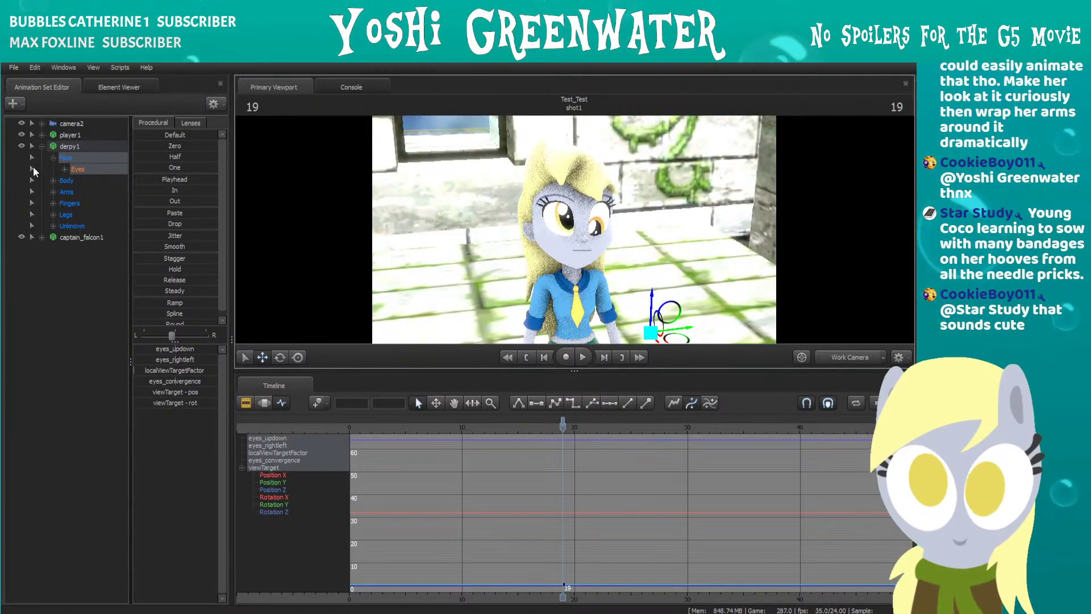
click(64, 169)
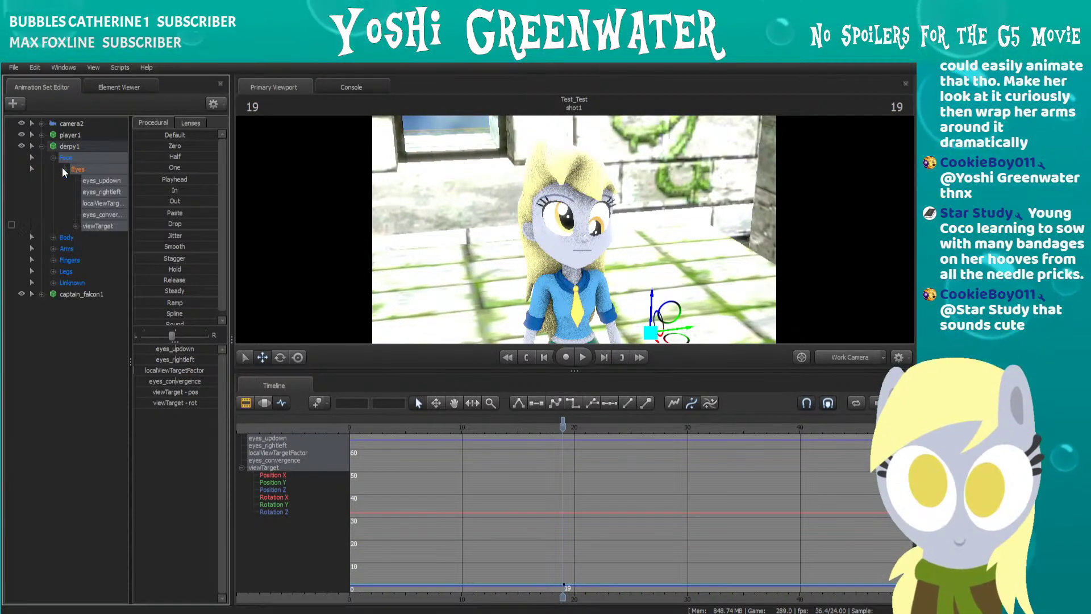
click(98, 182)
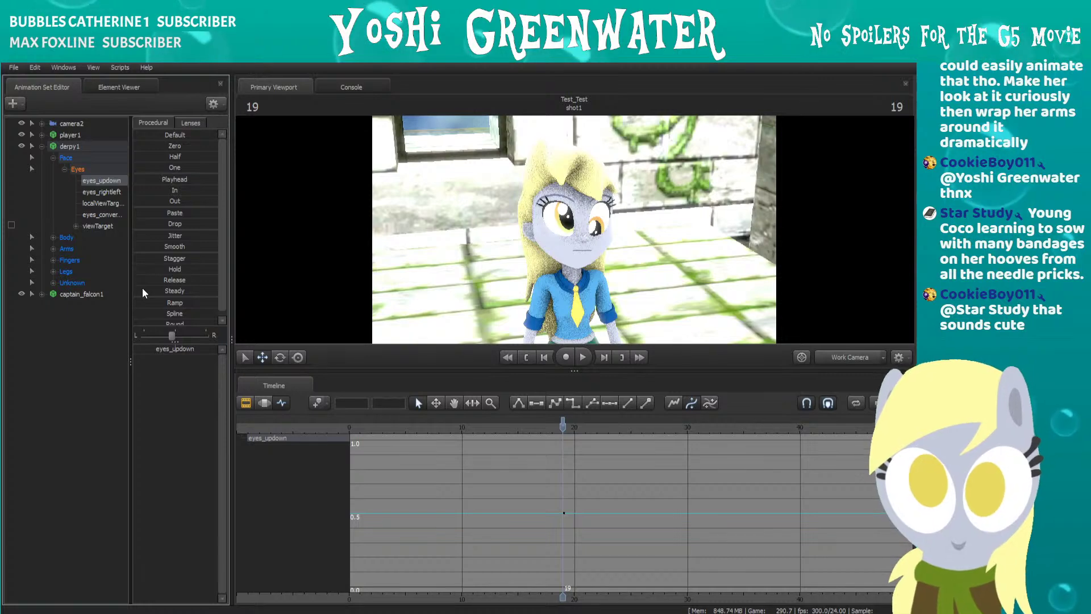
Expand derpy1's Body group and try rotating the Arms group at frame 19.
click(94, 224)
click(54, 238)
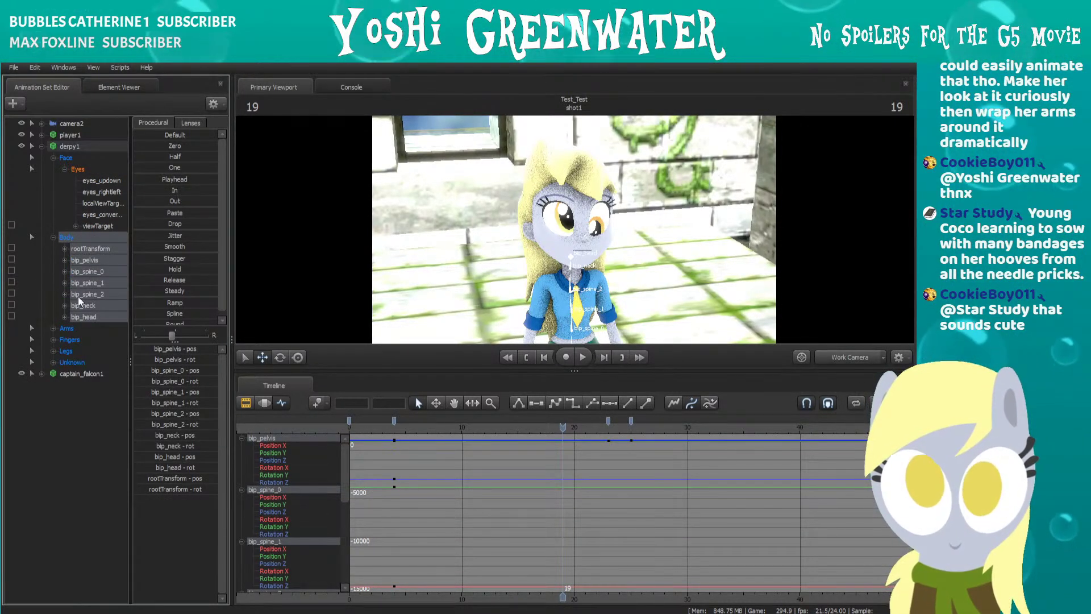
click(66, 329)
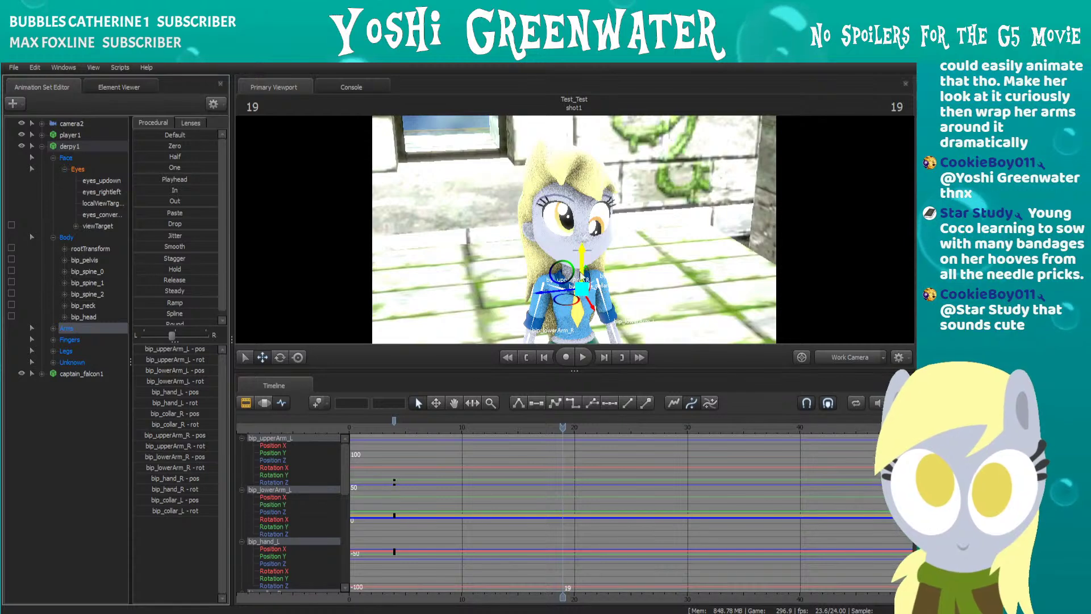
key(e)
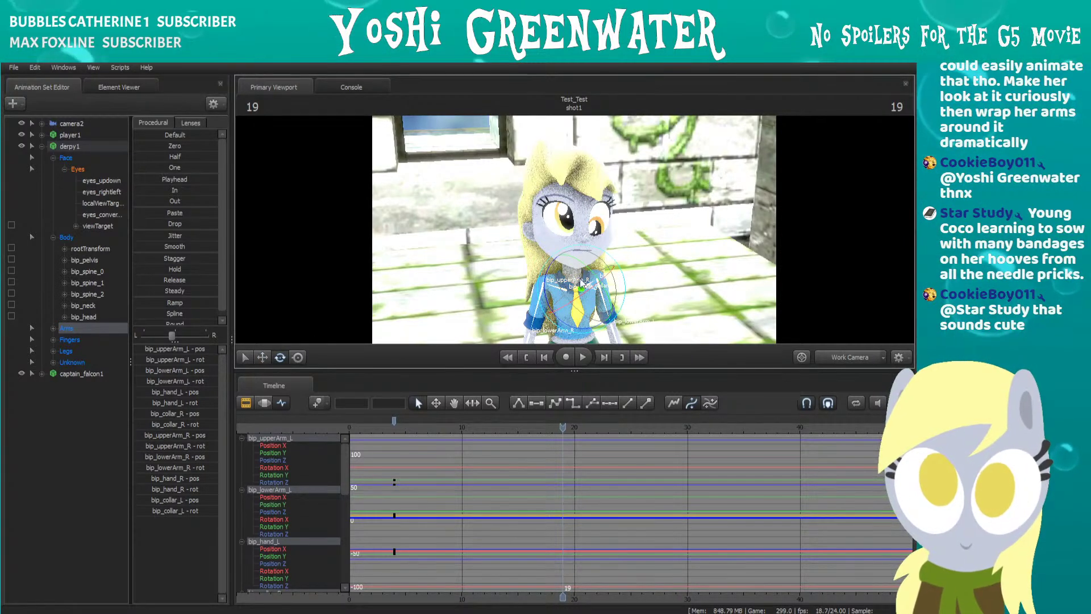
drag(581, 286, 485, 305)
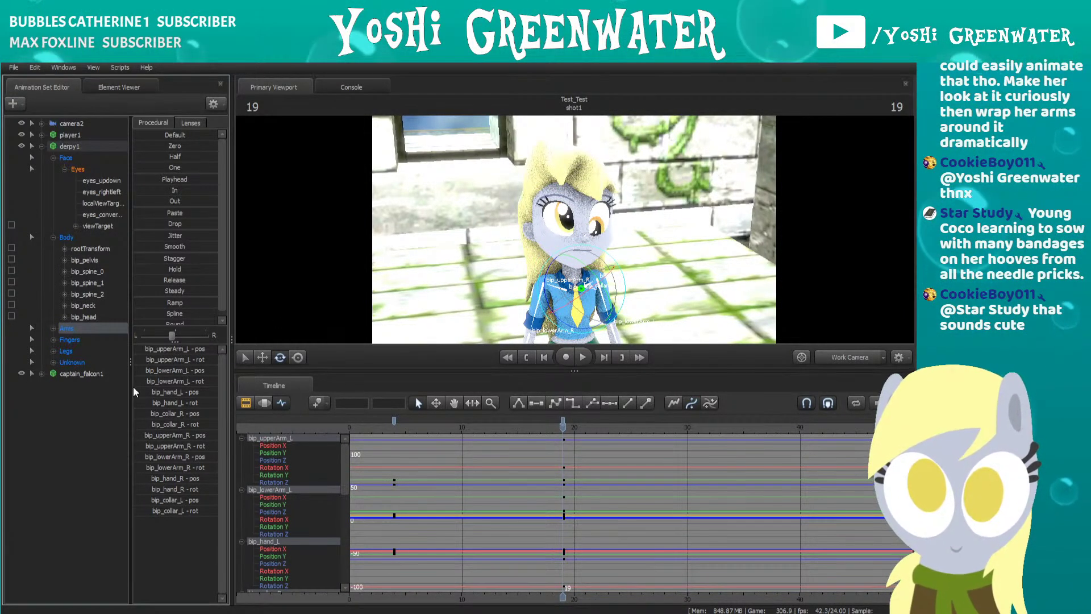
Expand derpy1's Unknown group and try out the UpperEyelidDown_L control at frame 19.
click(52, 362)
scroll(54, 361, down, 3)
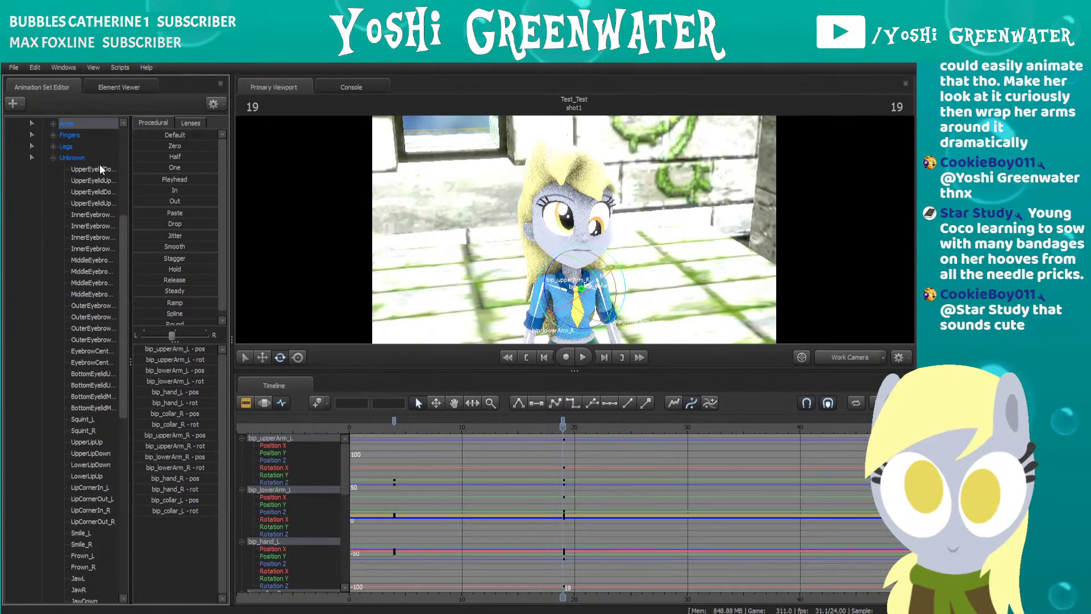
click(100, 166)
drag(173, 349, 133, 349)
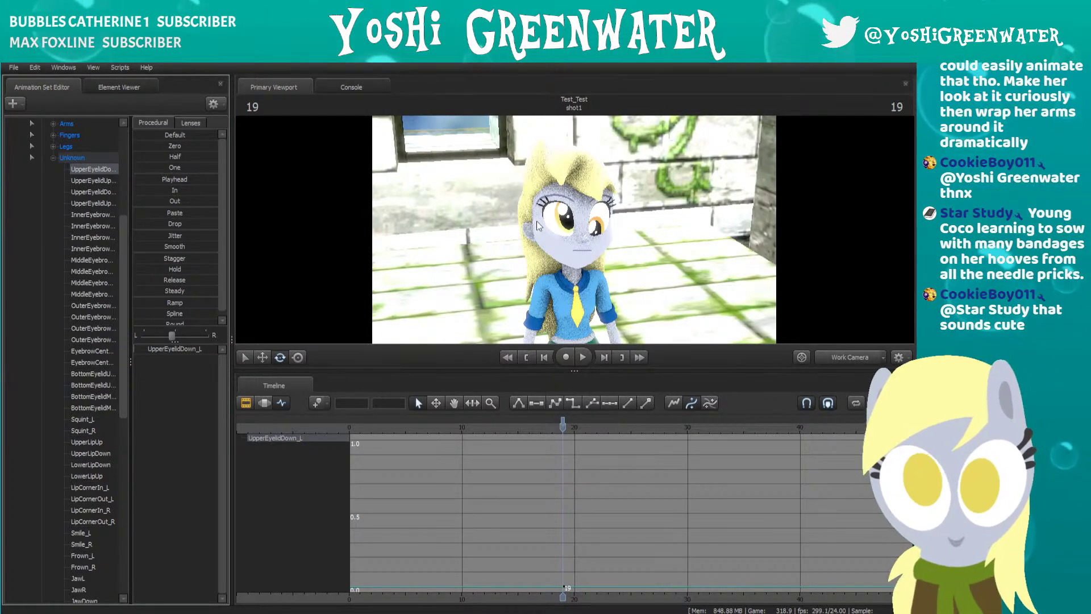
drag(159, 350, 135, 350)
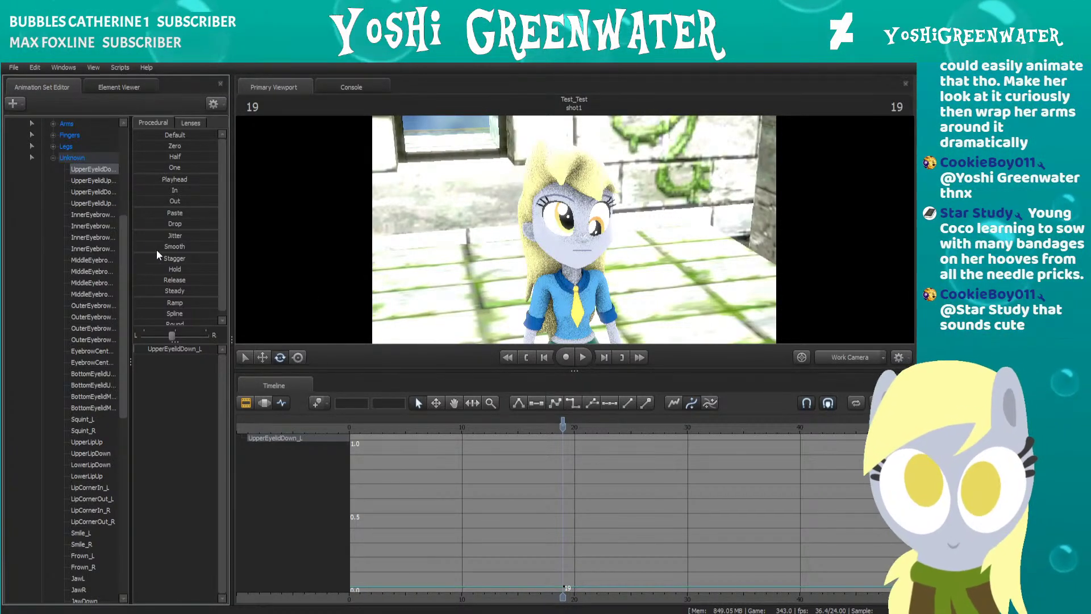
Try out derpy1's UpperEyelidUp_L and UpperEyelidDown_R controls at frame 19 and select the right upper eyelid's Up control.
click(93, 180)
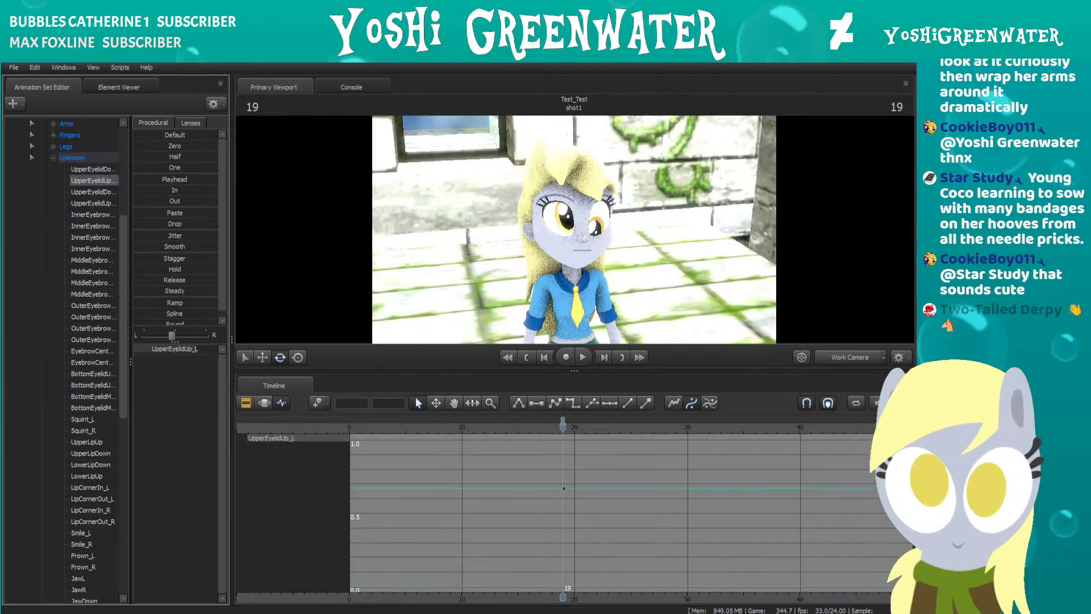
drag(195, 349, 135, 349)
click(94, 192)
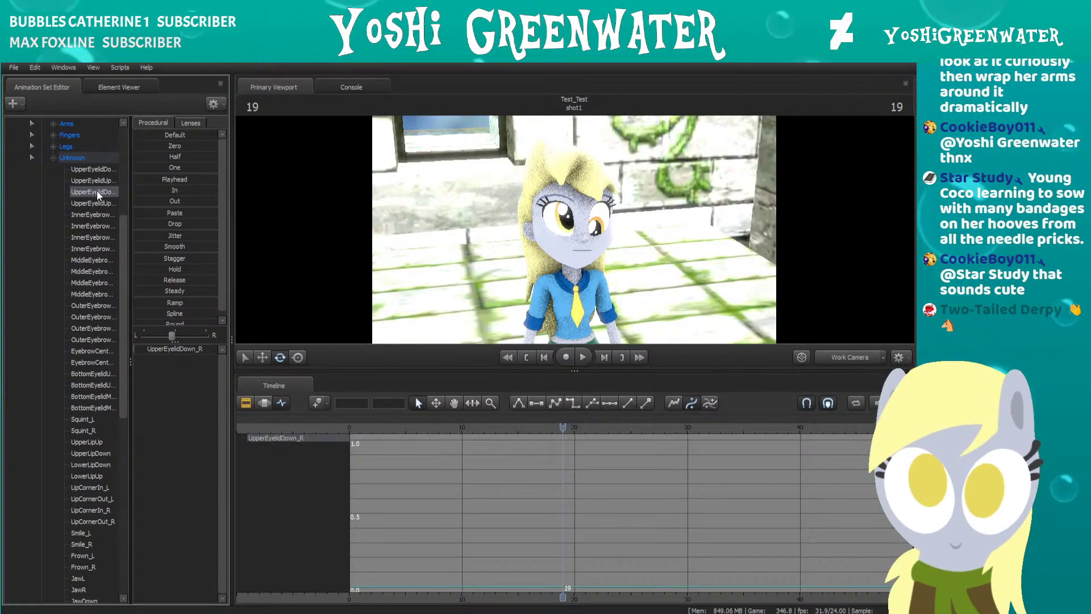
drag(218, 348, 185, 347)
click(80, 203)
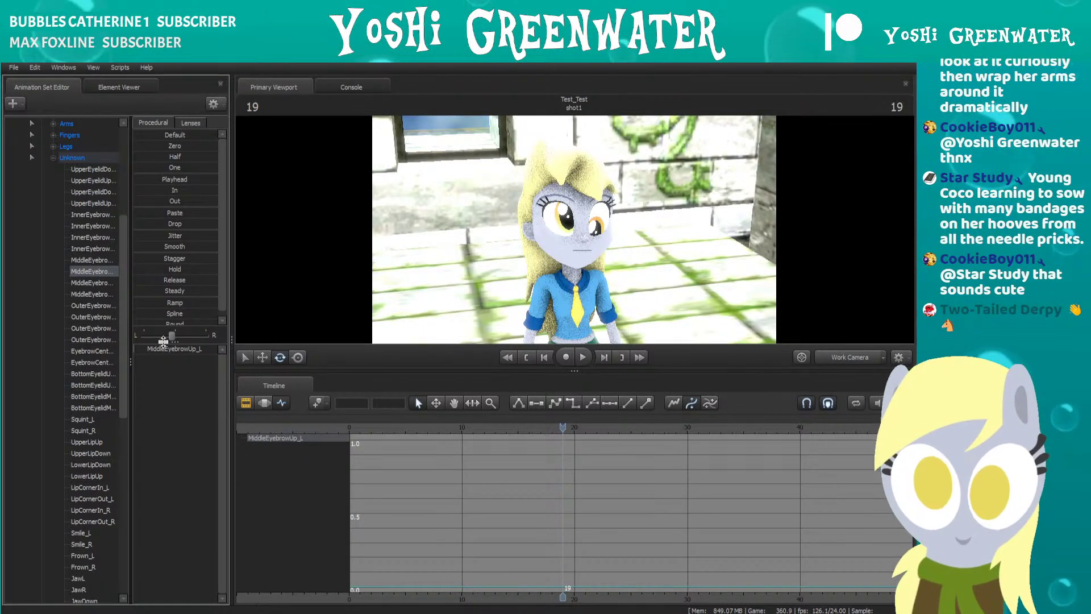
Examine the eyebrow, JawL, Blank, DEF_Jaw and tie controls in derpy1's Unknown group, ending on OuterEyebrowDown_R.
scroll(70, 317, down, 2)
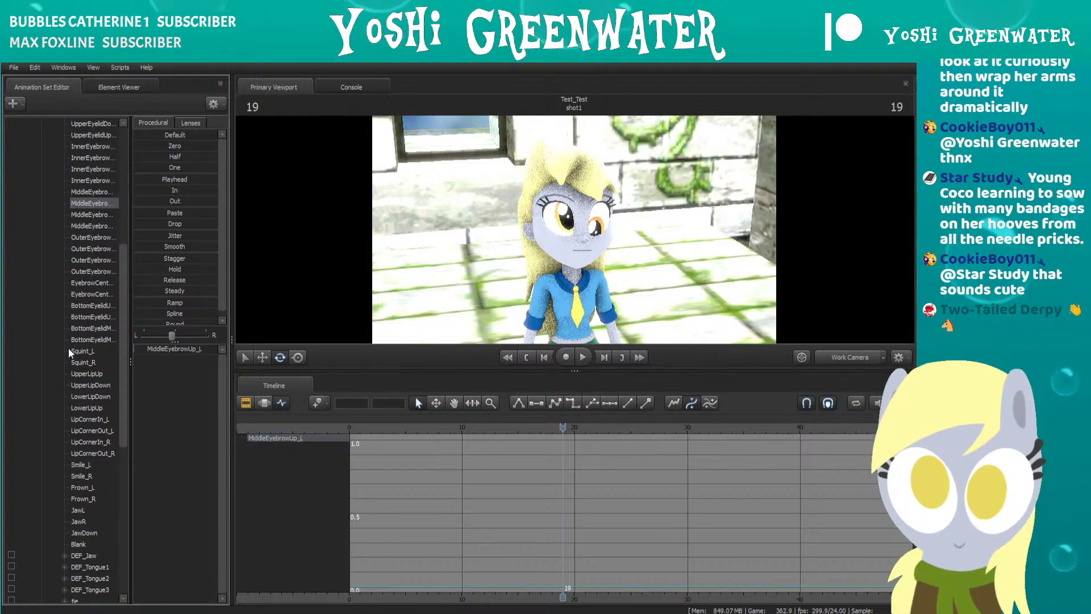
scroll(78, 379, down, 6)
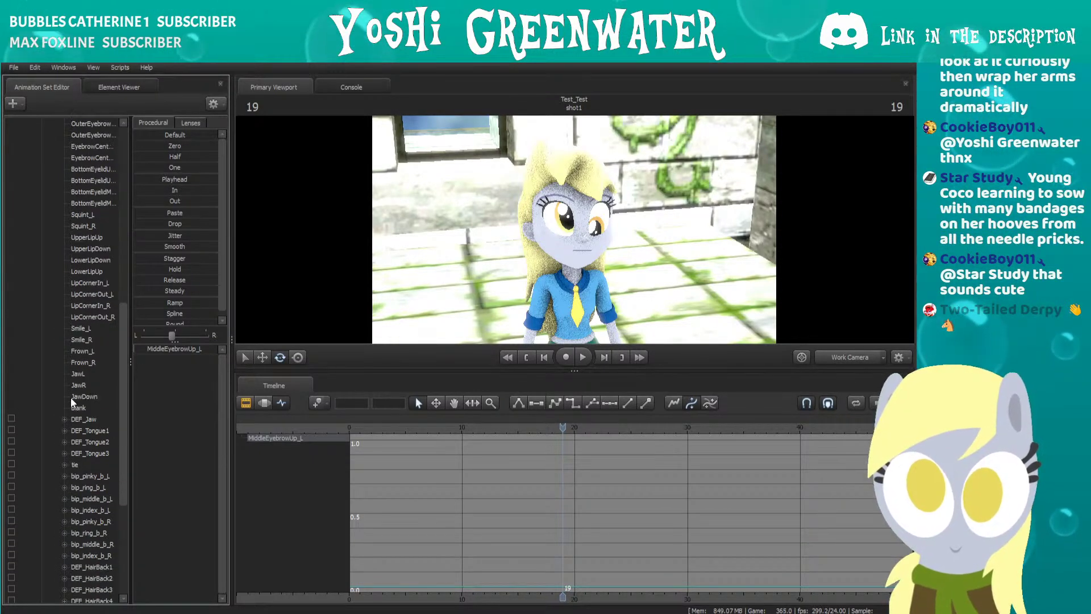
click(80, 374)
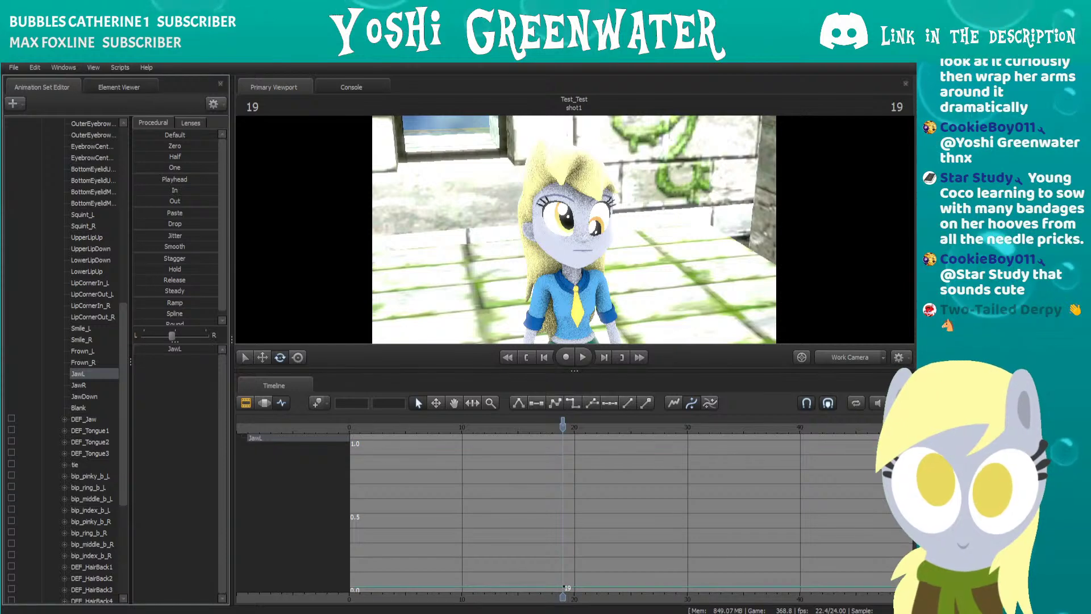
scroll(88, 396, down, 3)
click(83, 338)
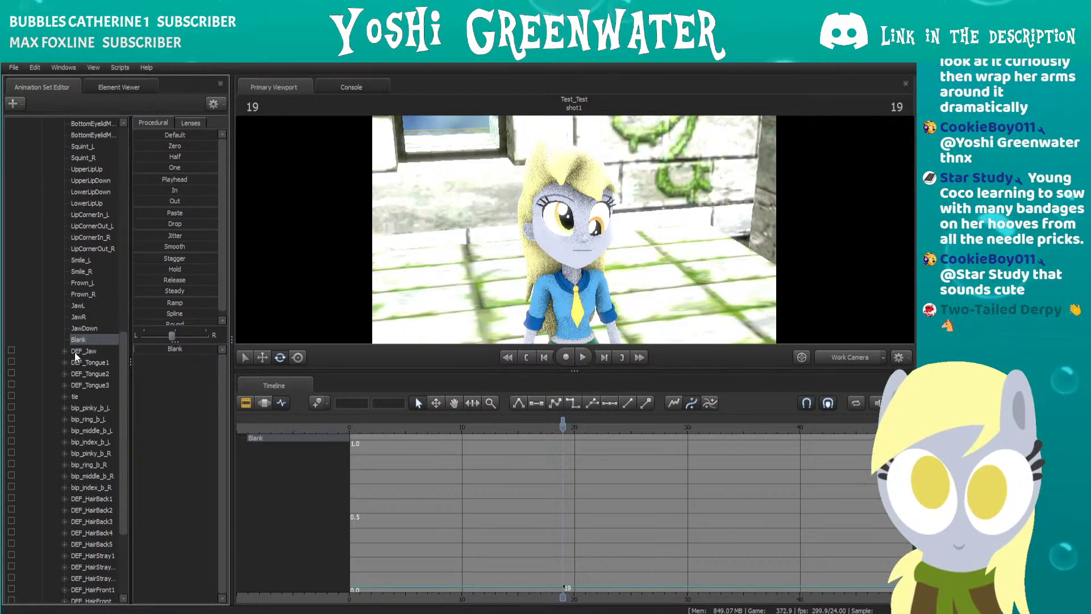
click(83, 350)
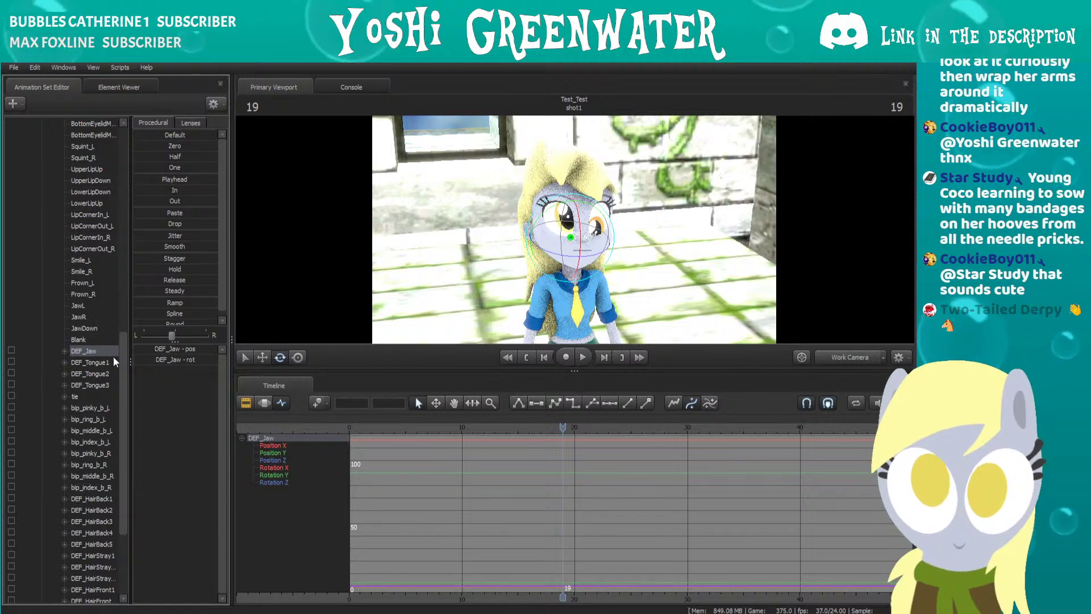
scroll(78, 375, down, 6)
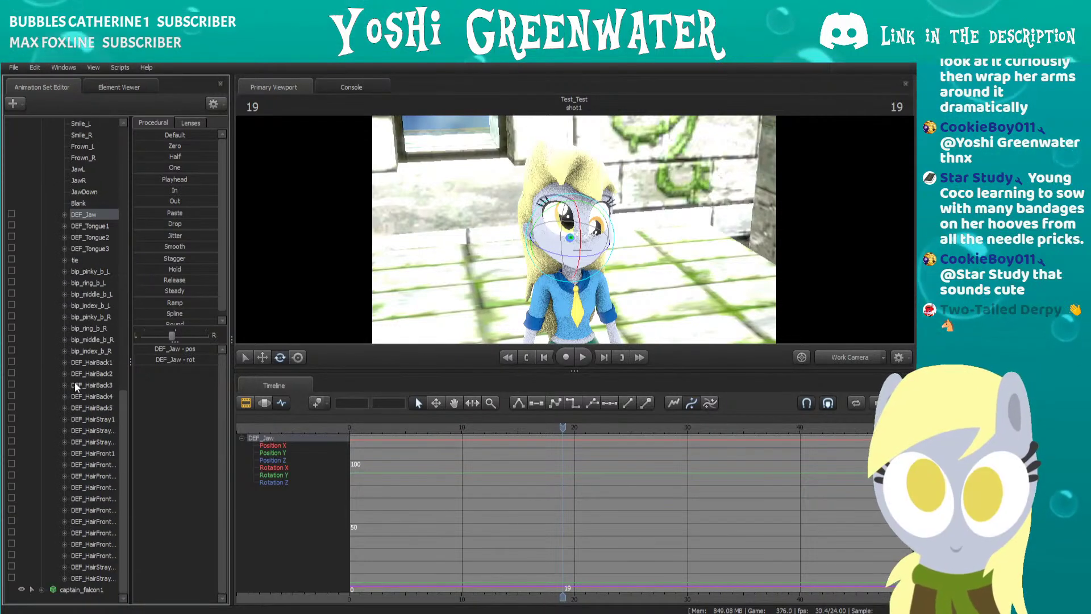
click(83, 260)
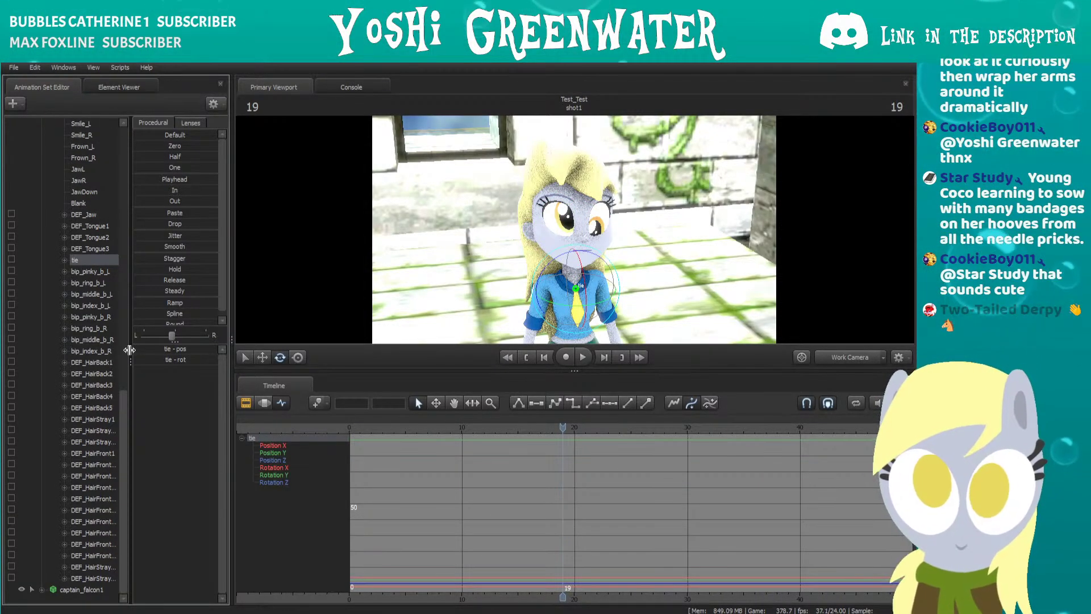
scroll(81, 254, up, 13)
click(84, 226)
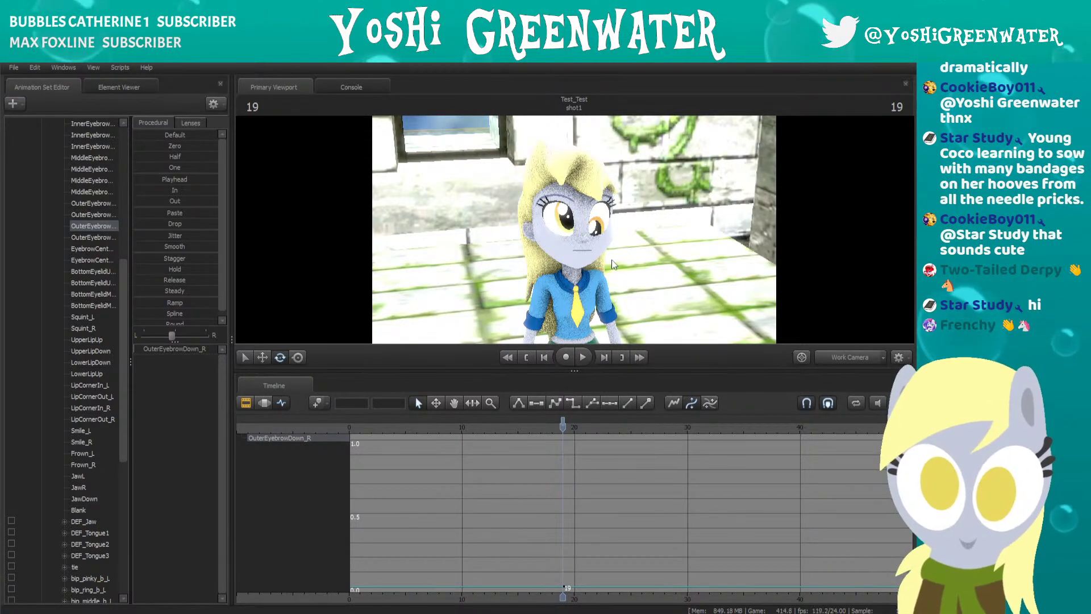
View Captain Falcon in the flower bed with the work camera and scrub around frame 18, returning to frame 19.
drag(613, 265, 580, 261)
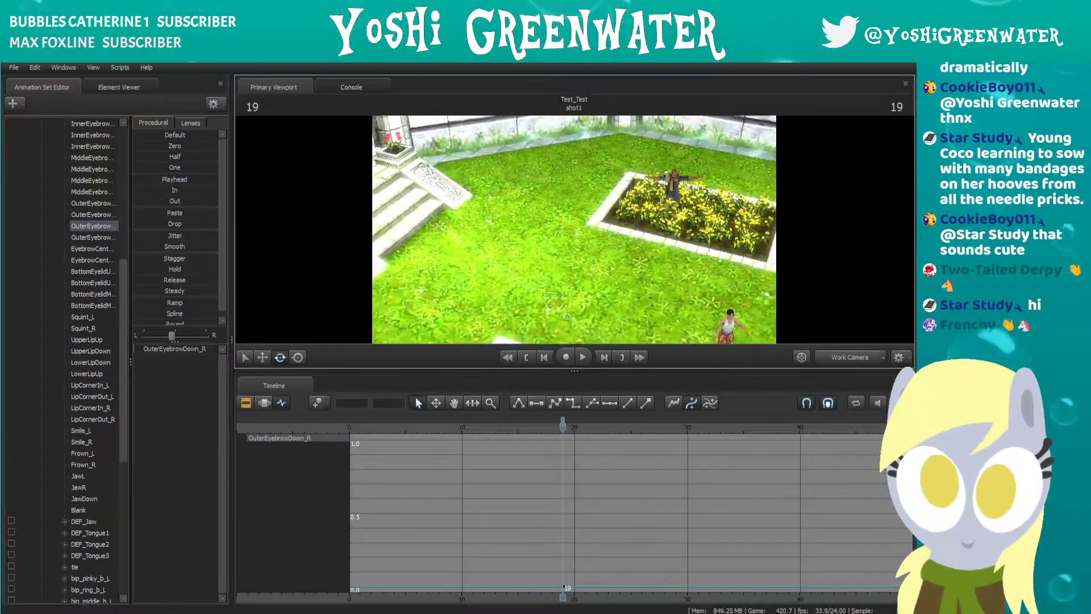
mouse_move(580, 261)
mouse_down()
mouse_move(579, 248)
mouse_move(554, 250)
mouse_move(554, 227)
mouse_move(443, 233)
mouse_move(403, 255)
mouse_move(401, 290)
mouse_move(449, 256)
mouse_move(569, 242)
mouse_up()
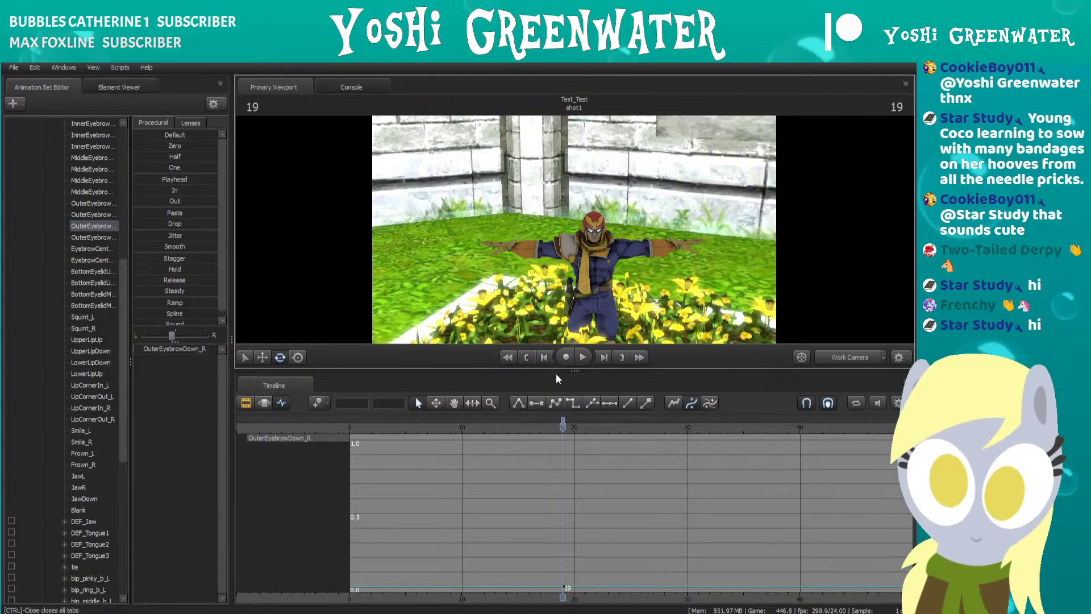
click(544, 357)
drag(569, 244, 568, 227)
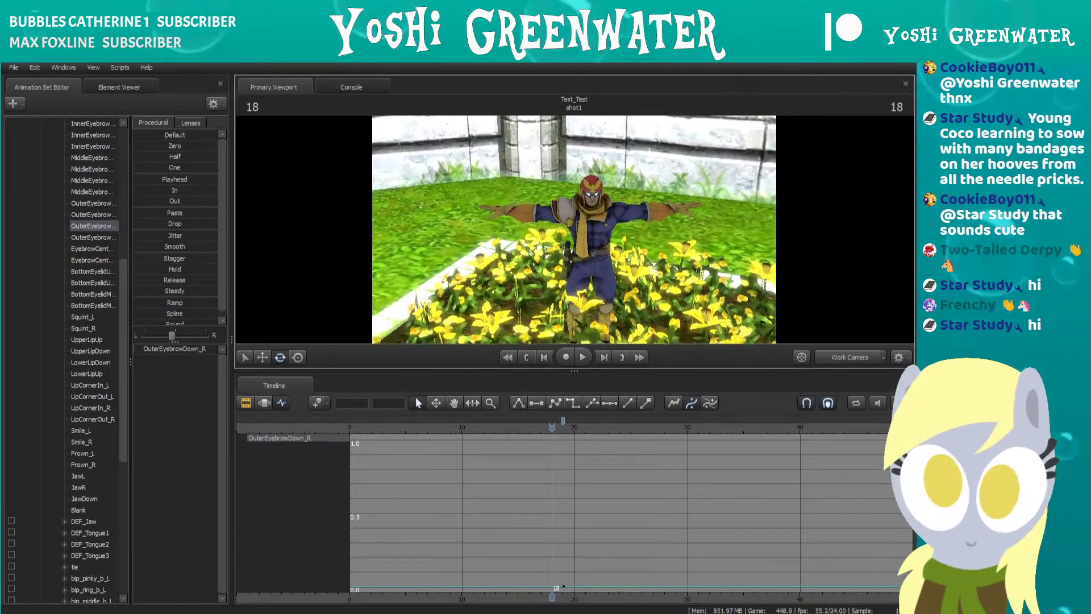
drag(557, 288, 557, 288)
drag(542, 424, 563, 417)
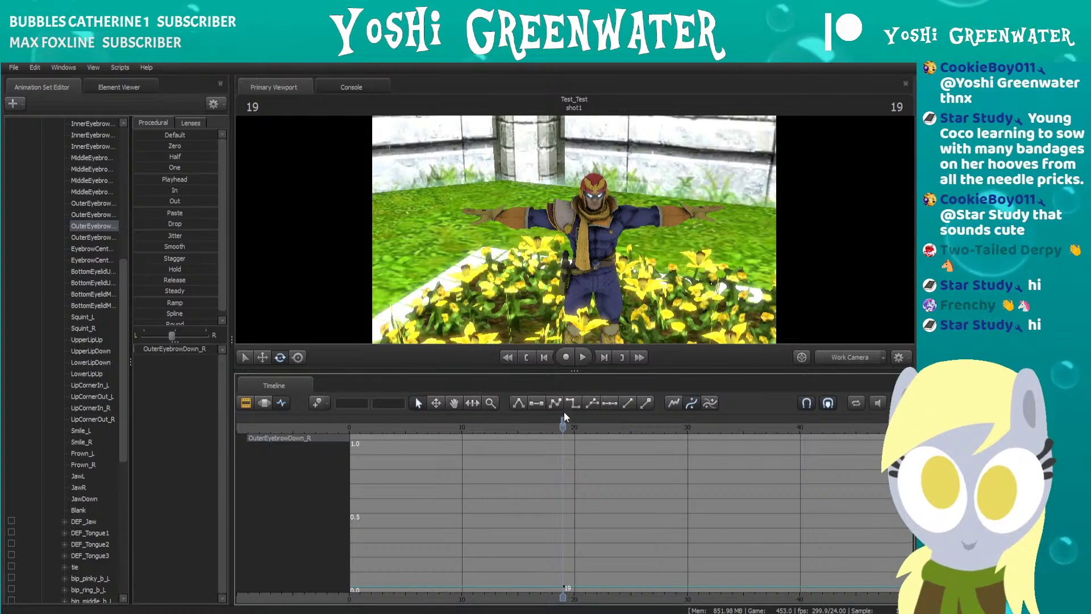
Check the story ideas in Adobe Animate, return to Source Filmmaker and browse models for a new animation set, filtered to usermod.
key(alt+Tab)
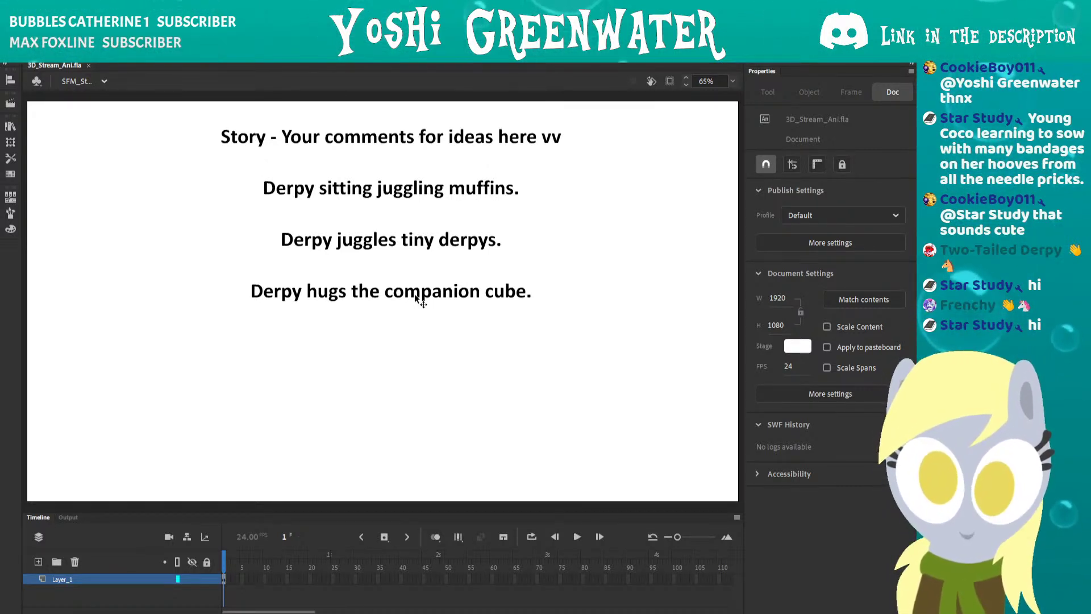
click(652, 608)
click(21, 102)
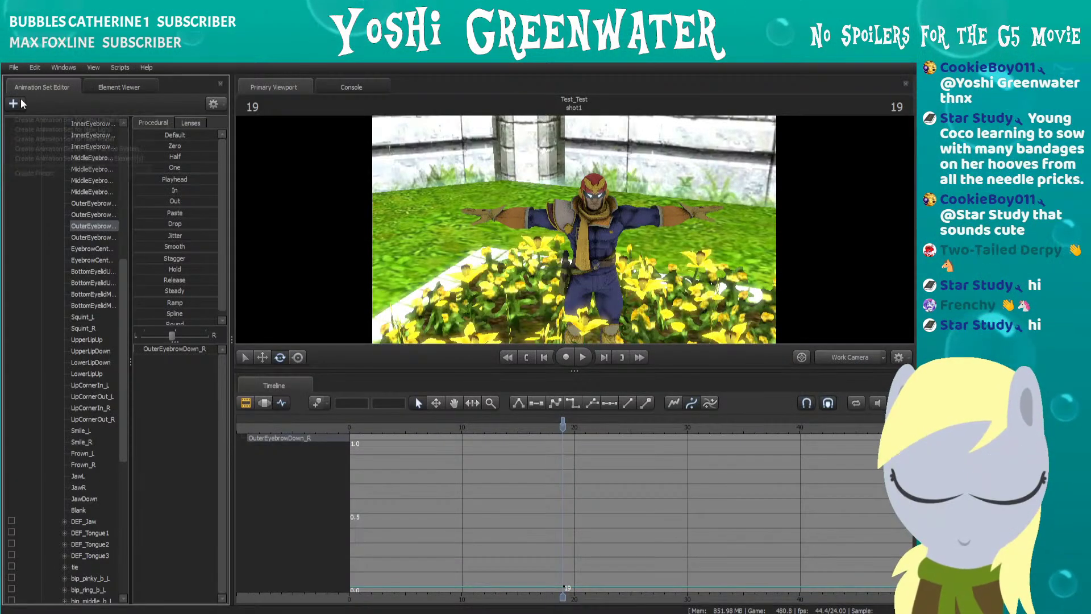
click(47, 120)
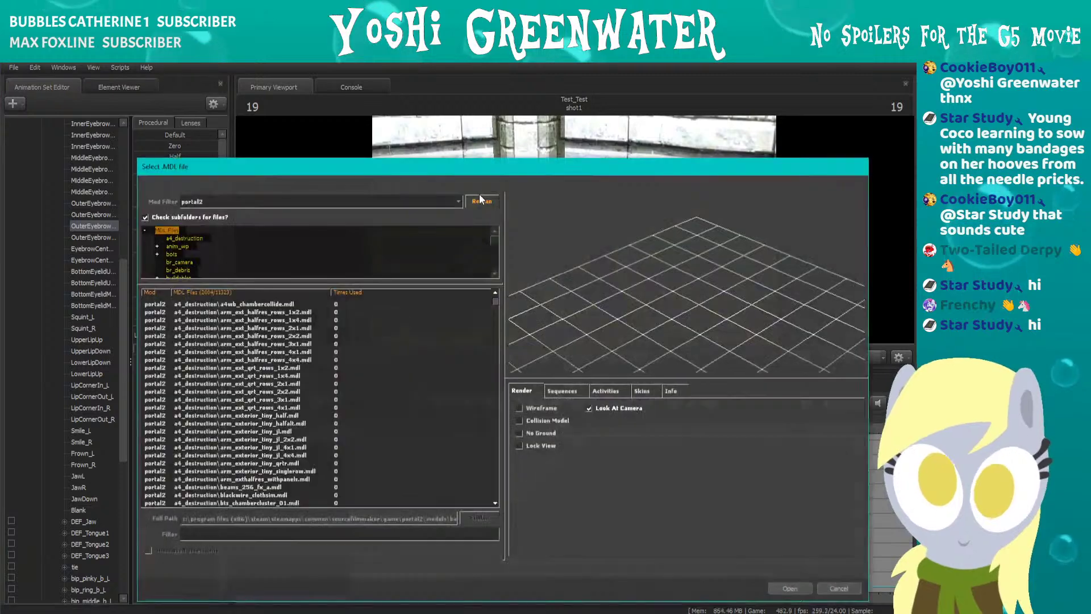
click(266, 203)
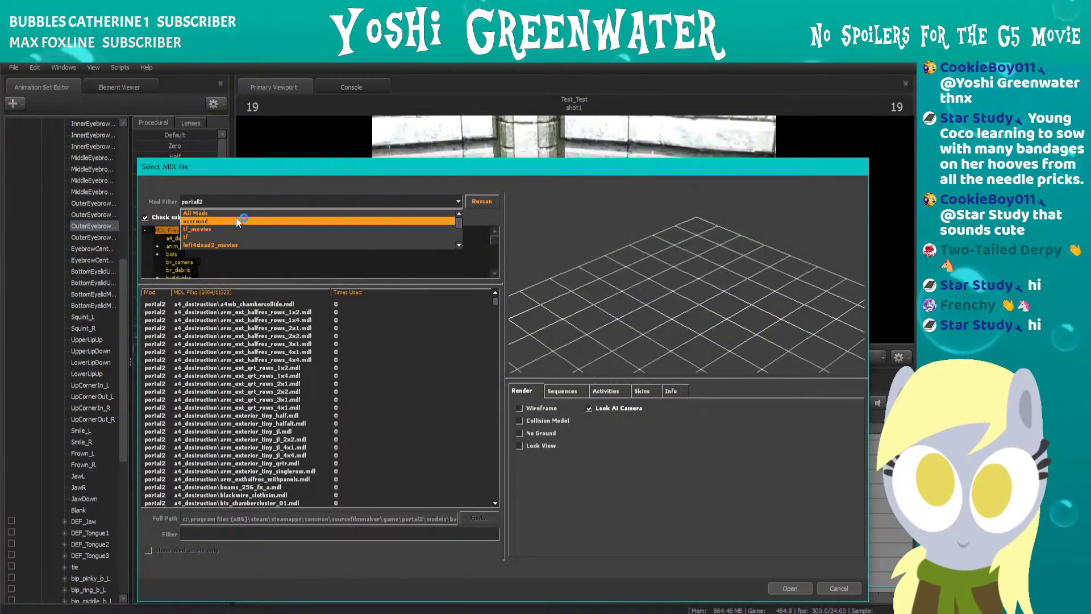
click(236, 220)
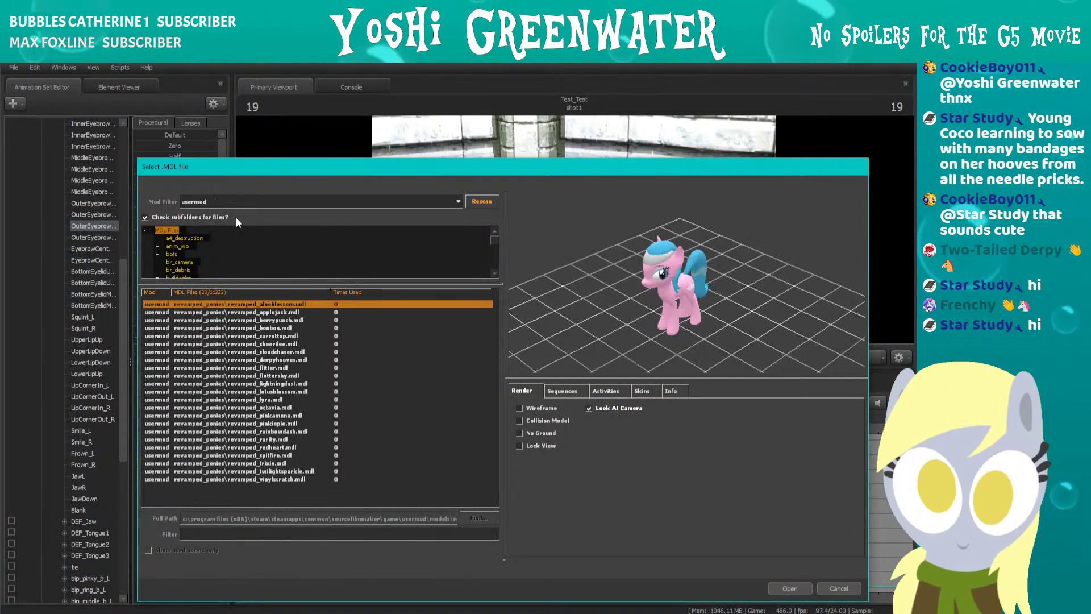
Preview the revamped_applejack.mdl and revamped_cloudchaser.mdl pony models up close from a lower angle.
click(262, 313)
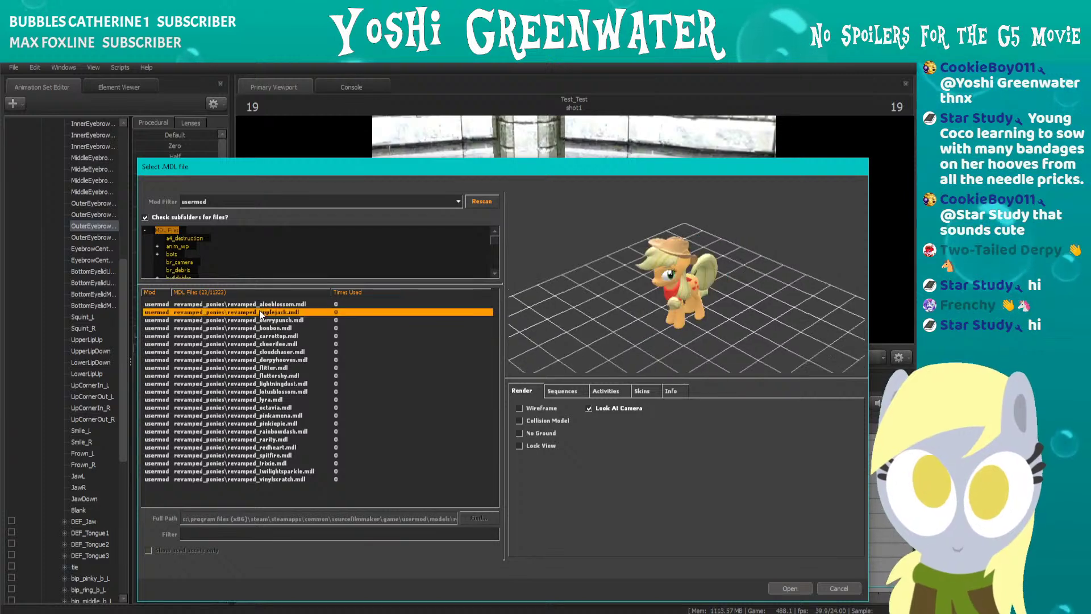
drag(682, 301, 682, 275)
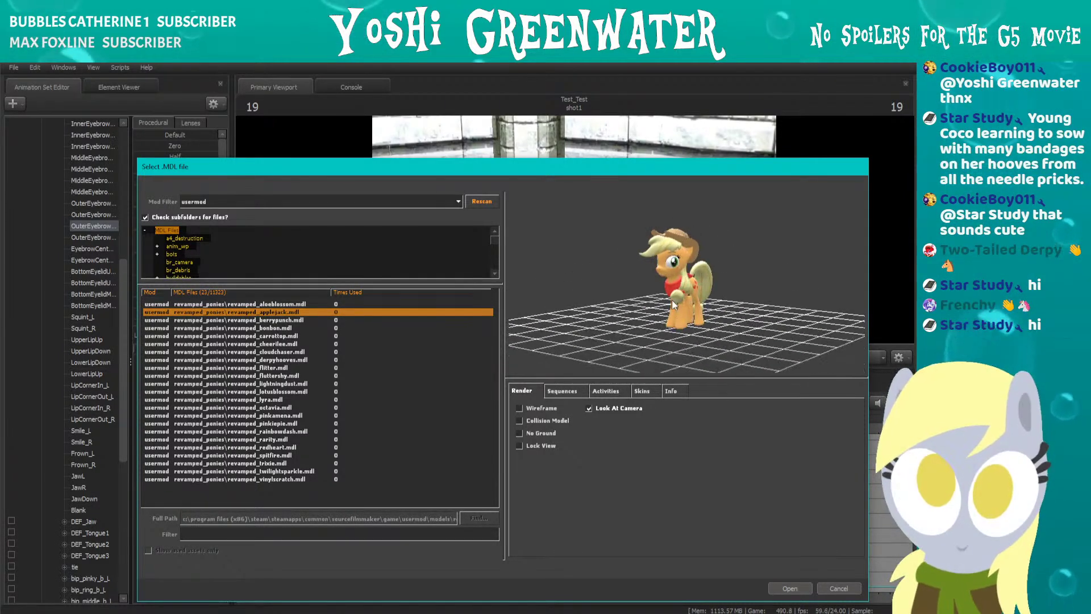
right_drag(682, 276, 682, 233)
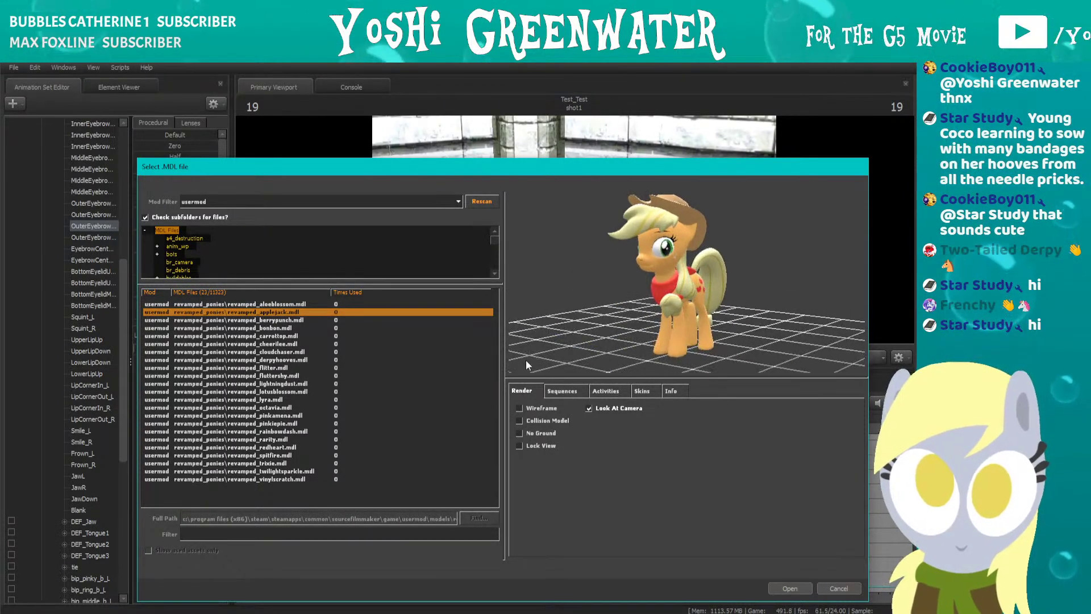
click(238, 351)
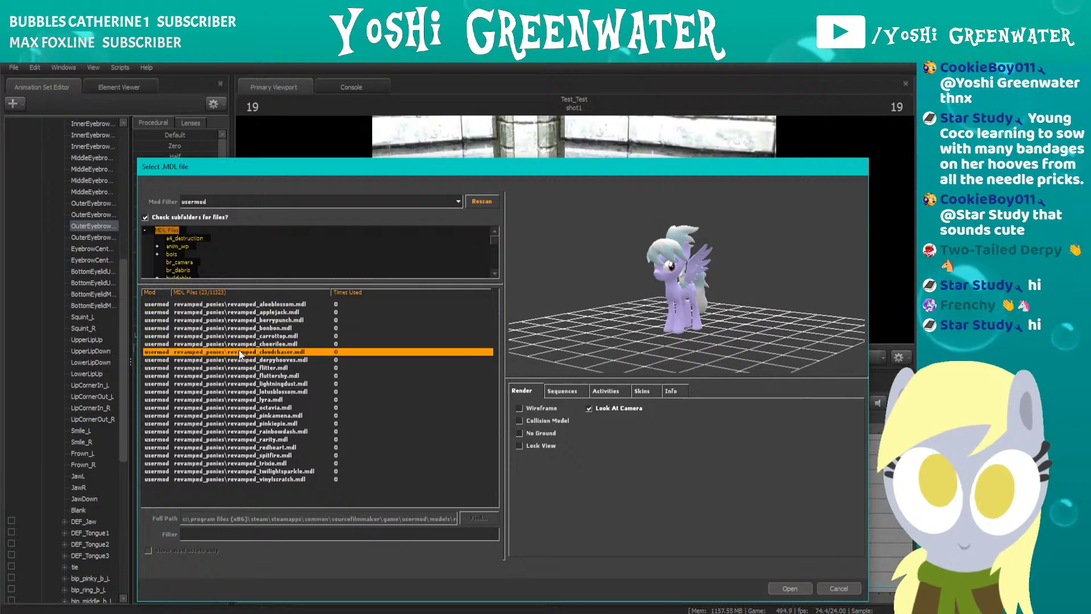
drag(750, 268, 733, 273)
right_drag(733, 273, 733, 247)
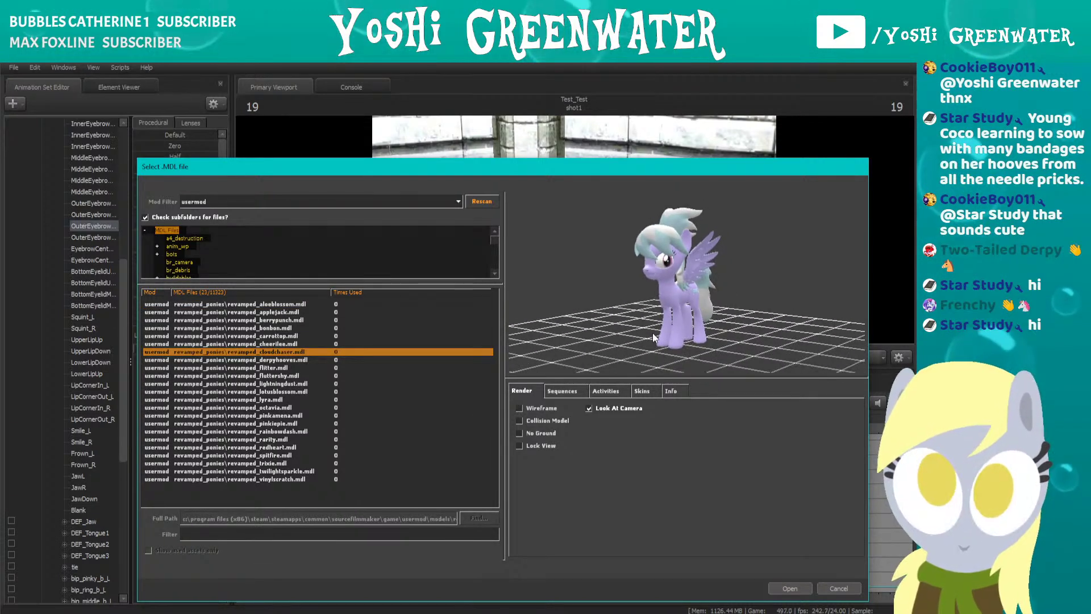
Preview the revamped redheart, twilightsparkle, vinylscratch and derpyhooves models, and close the model browser without adding one.
click(284, 447)
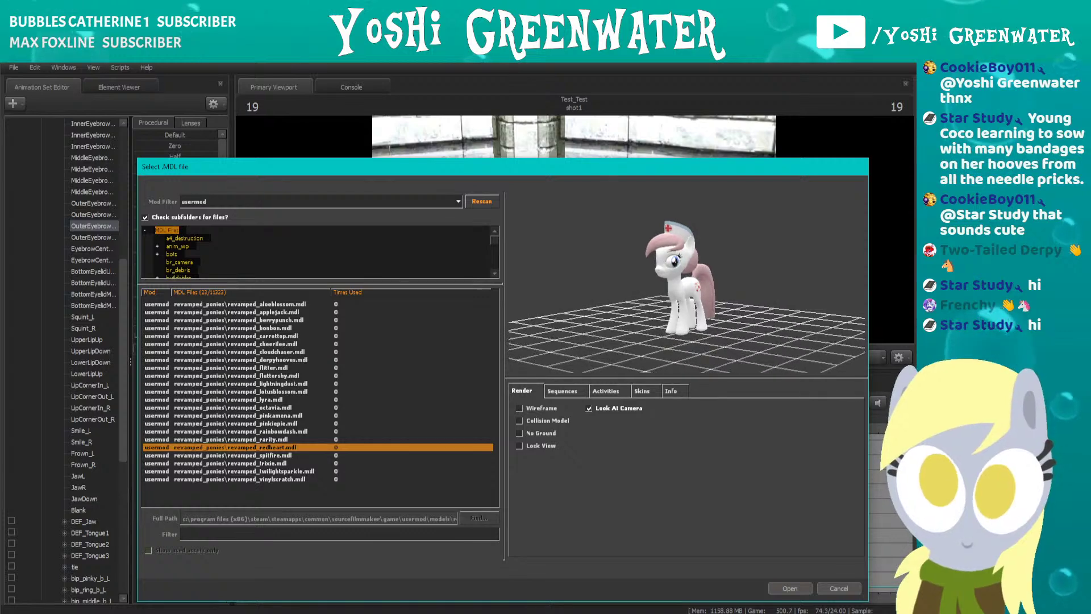
click(284, 471)
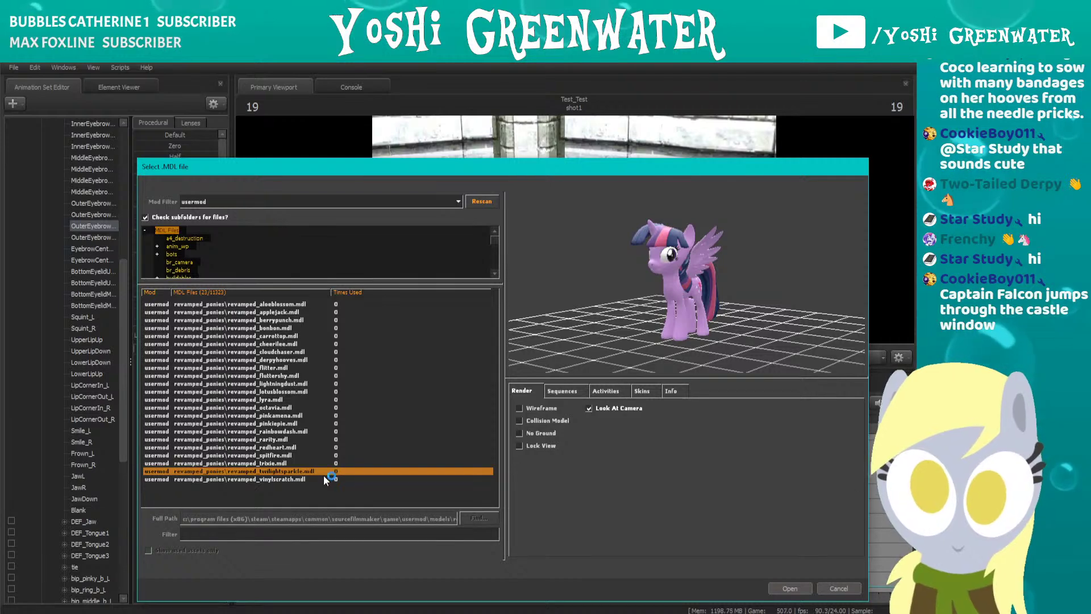
key(Down)
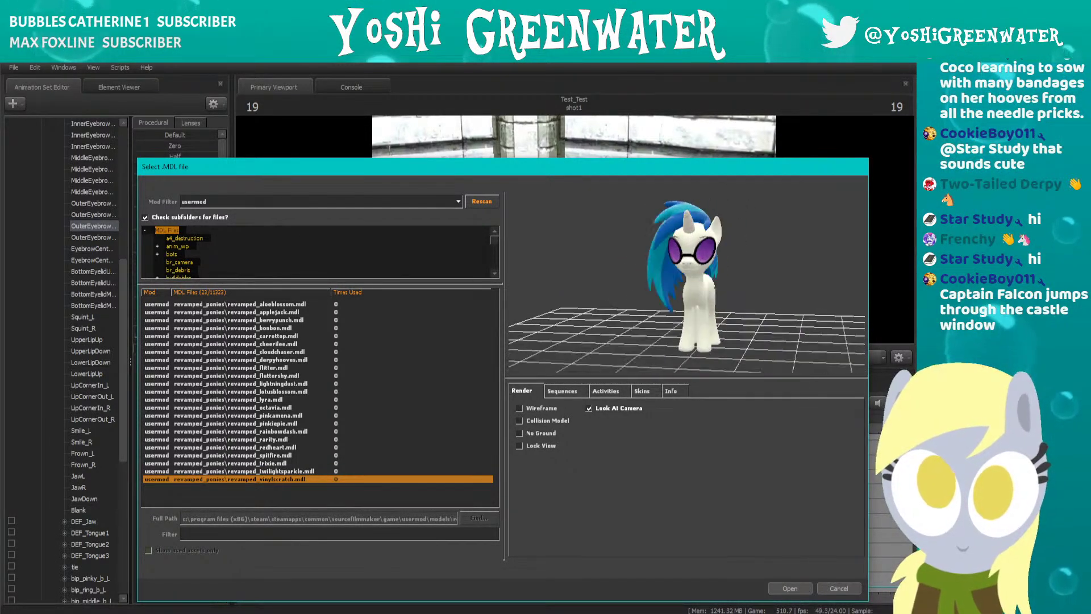
click(227, 359)
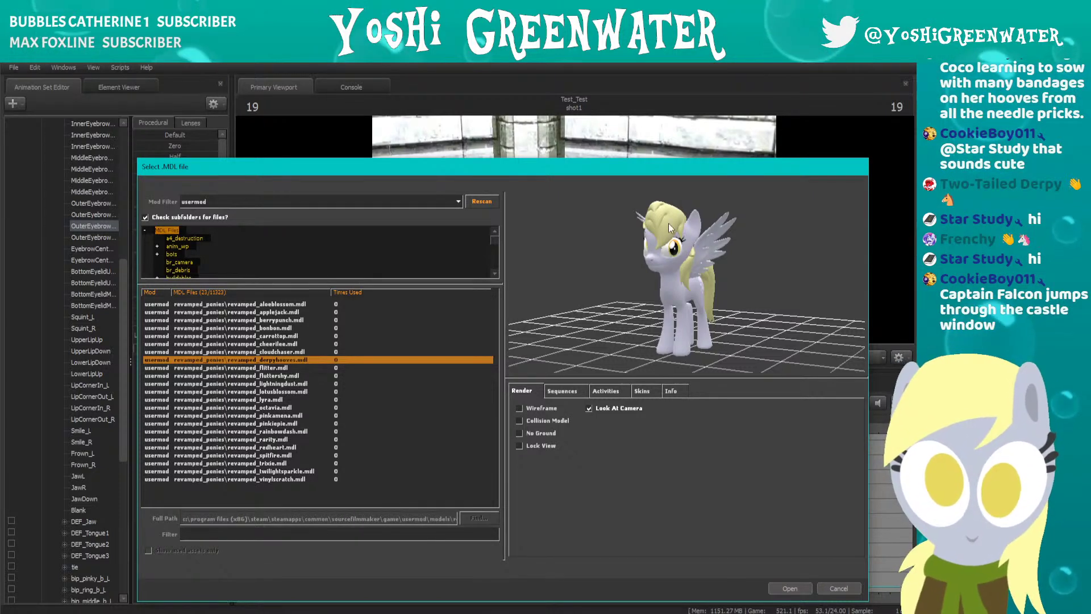
drag(682, 166, 690, 130)
click(849, 548)
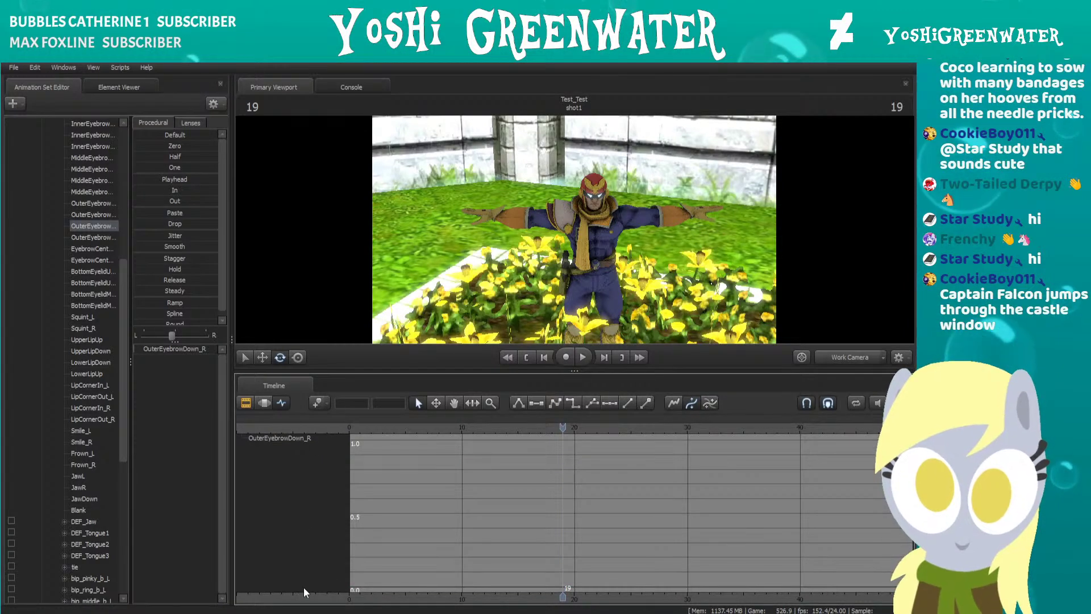
Switch to Adobe Animate, add the idea "Captain Falcon jumps through the castle window." at the end of the story list, and save the file.
key(alt+Tab)
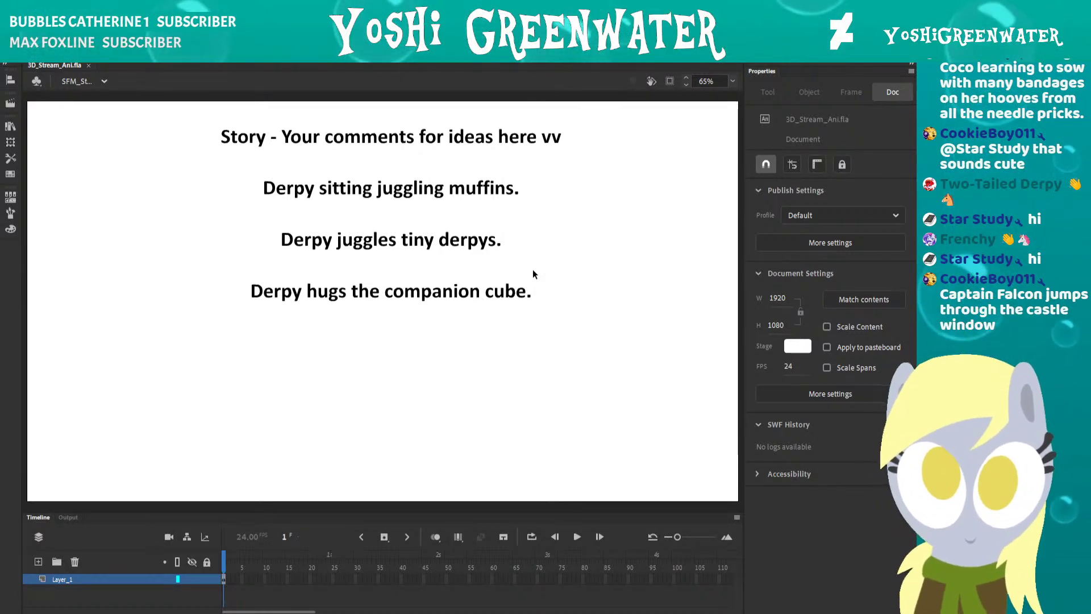
click(507, 301)
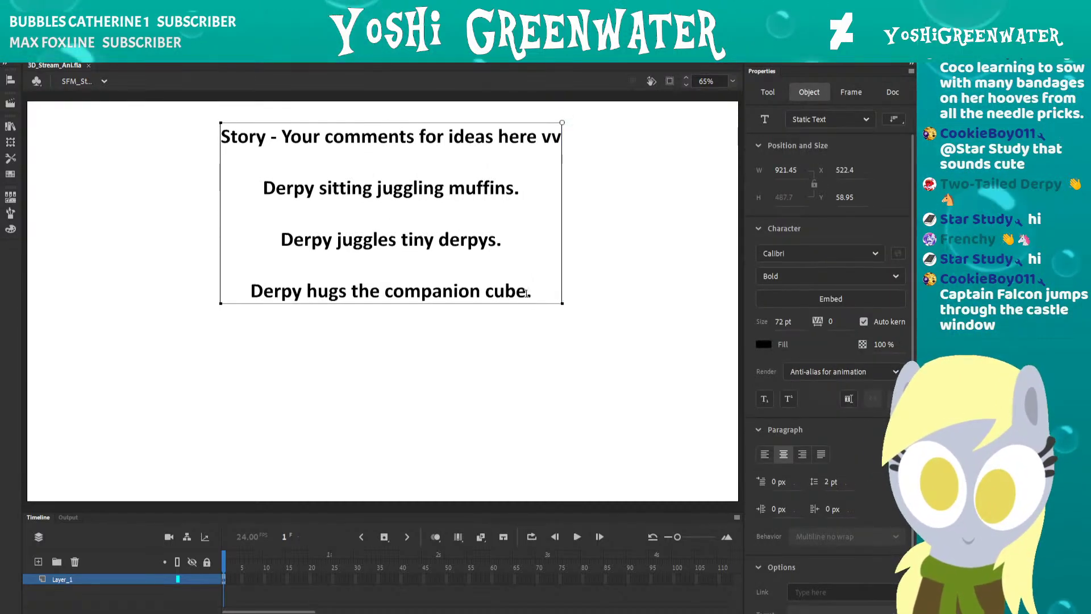
key(Return)
key(Return)
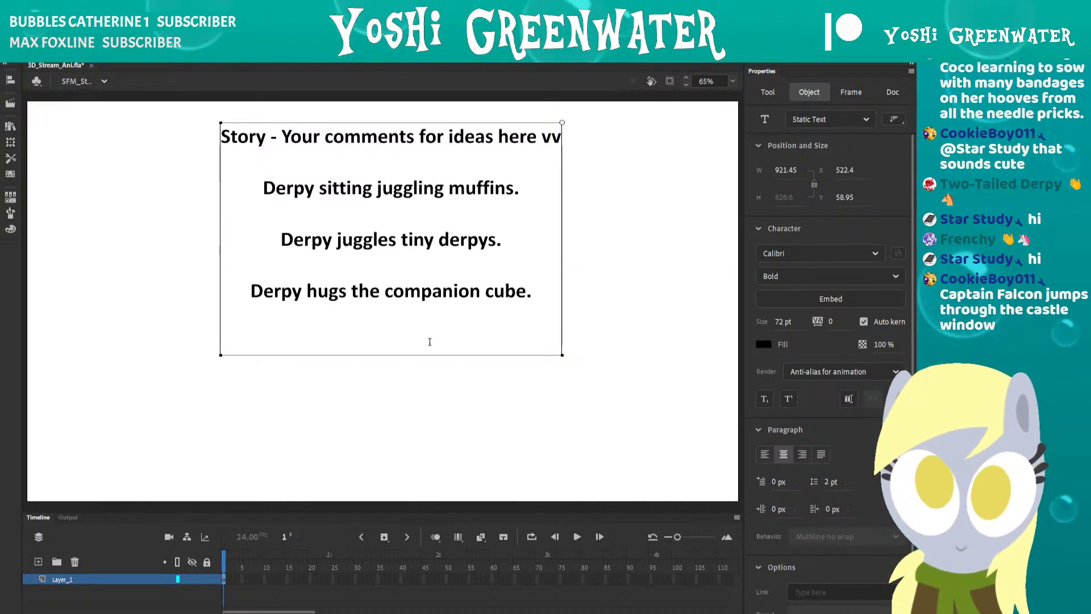
text(Captain Falcon jumps through the castle window)
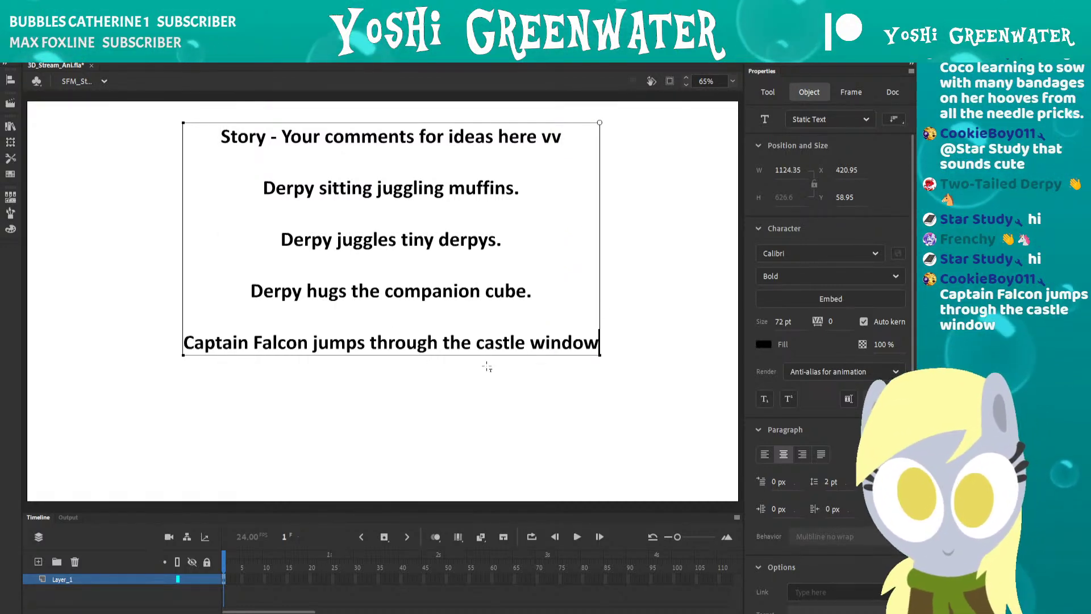
text(.)
click(479, 398)
key(v)
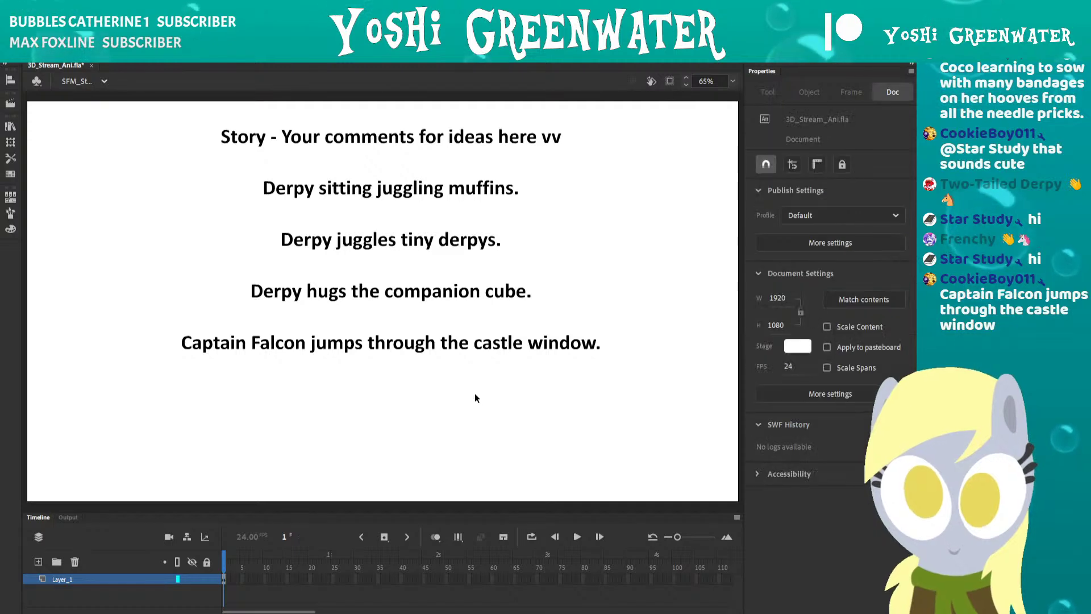
key(ctrl+s)
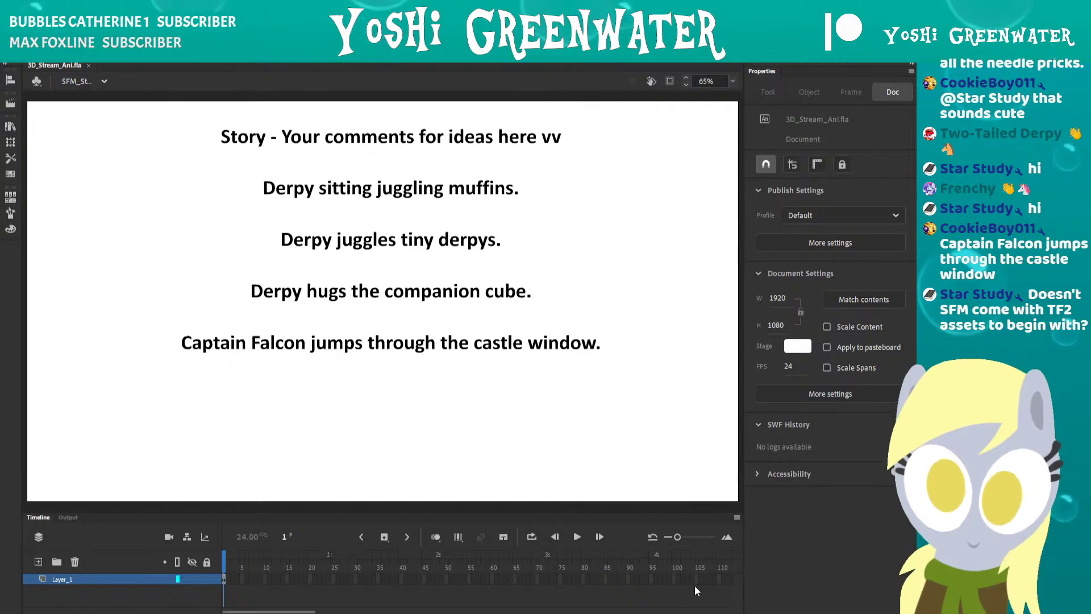
Return to Source Filmmaker and browse models for a new animation set, filtering by the tf mod and then tf_movies.
key(alt+Tab)
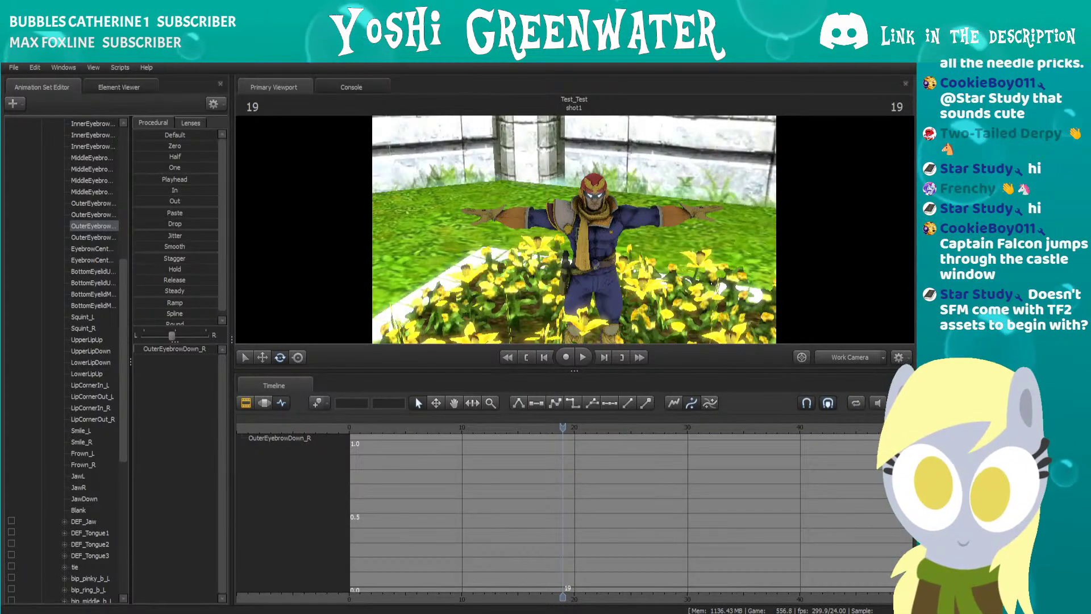
click(21, 103)
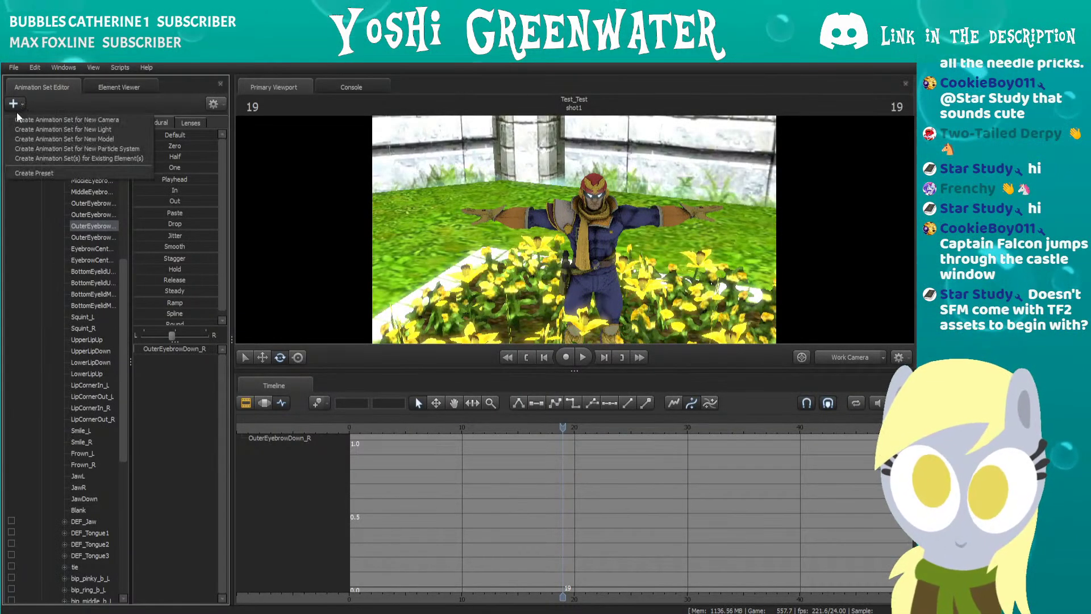
click(39, 140)
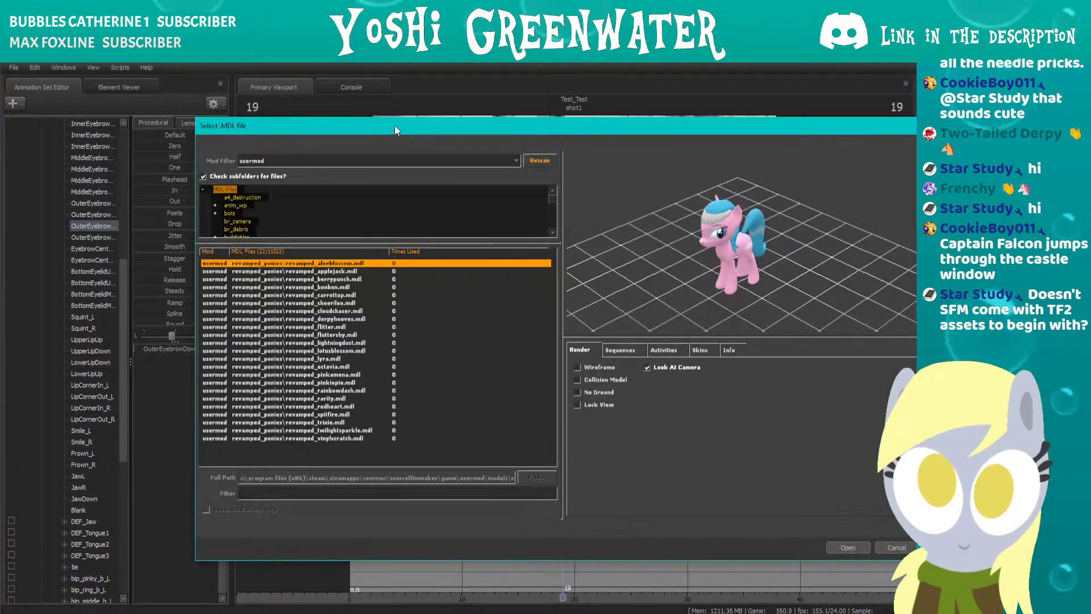
click(306, 161)
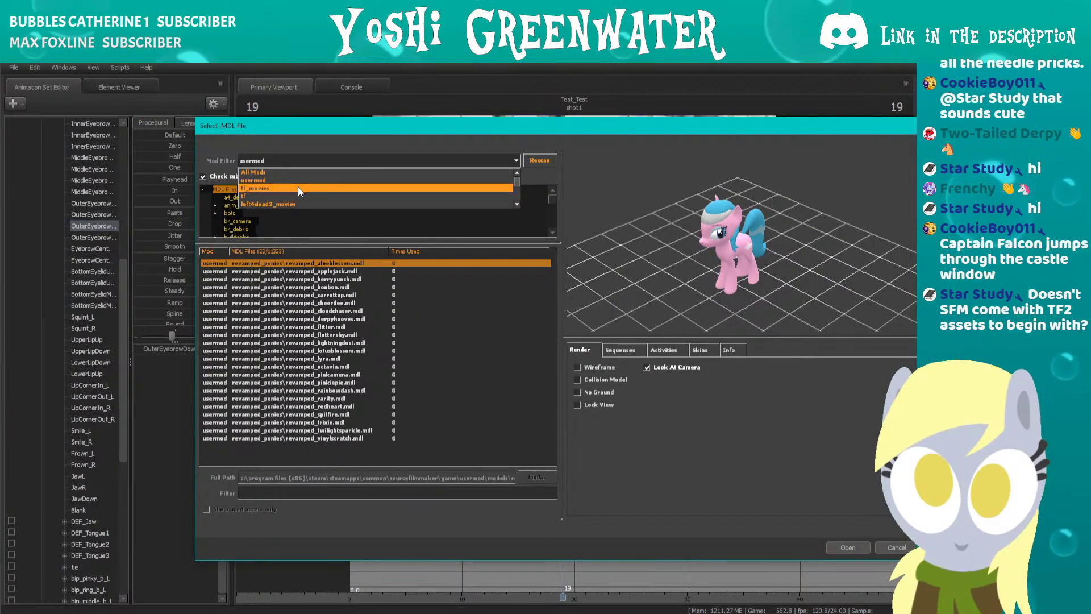
click(295, 193)
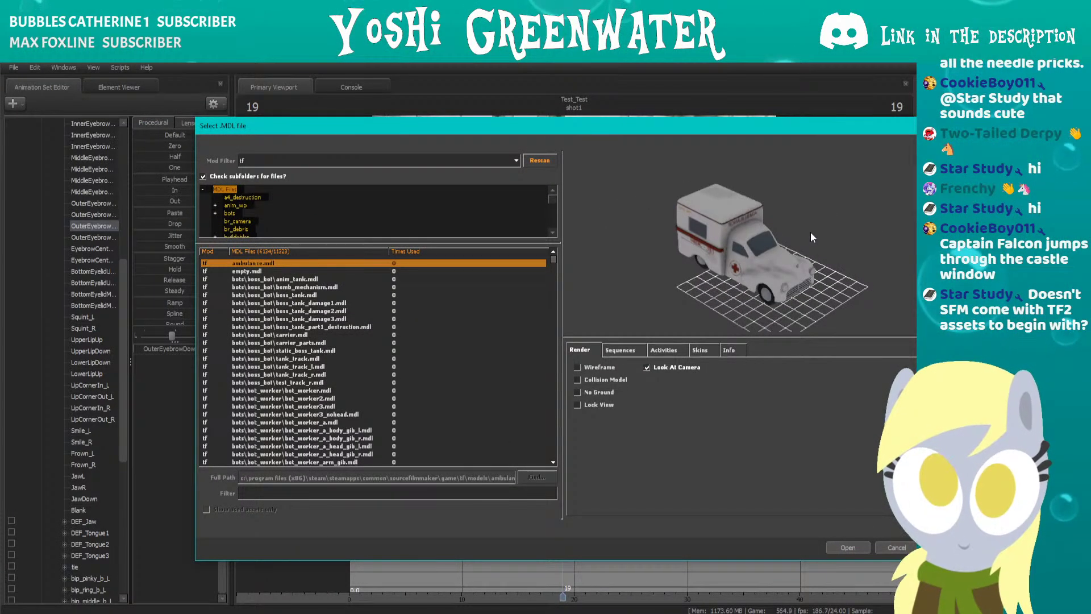
click(257, 163)
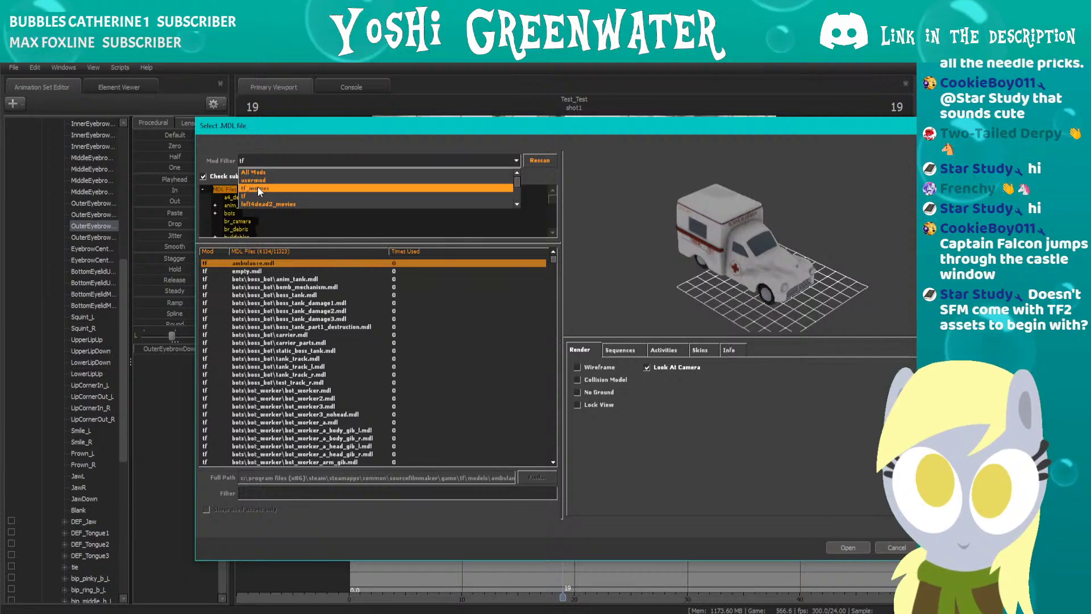
click(258, 187)
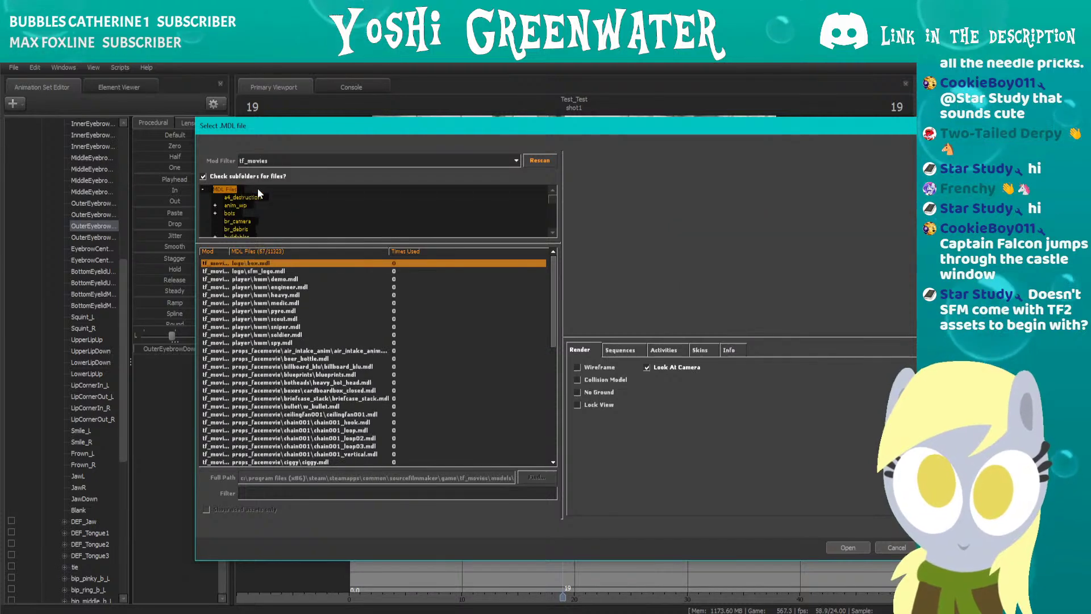
Preview the tf_movies player\hwm\engineer.mdl model up close, viewing its face and upper body from several angles.
click(275, 280)
click(276, 287)
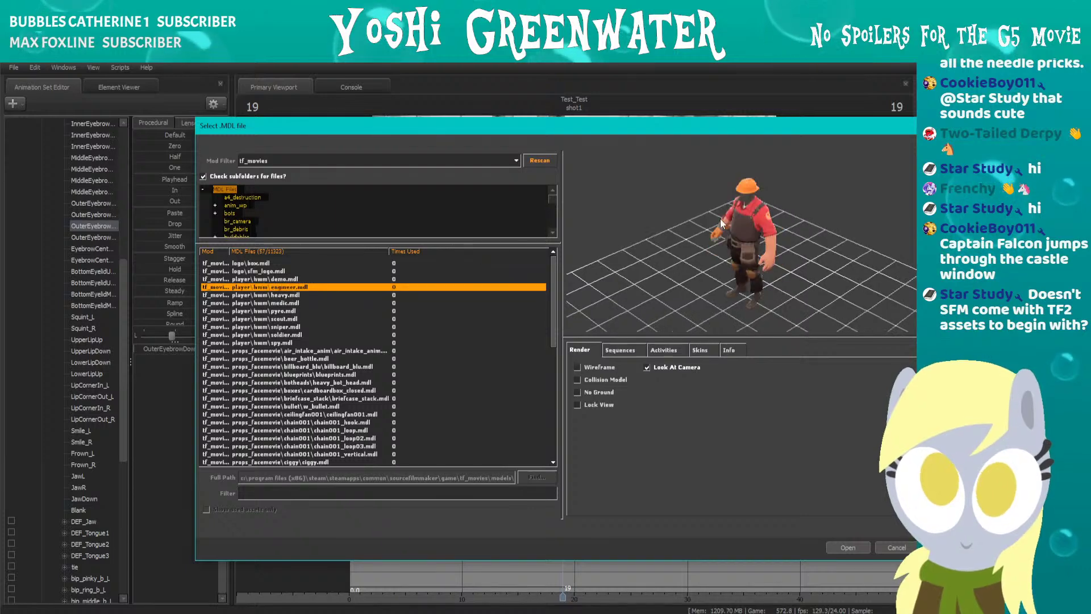
scroll(721, 218, up, 3)
mouse_move(721, 219)
mouse_down()
mouse_move(739, 199)
mouse_move(727, 199)
mouse_up()
scroll(721, 187, up, 5)
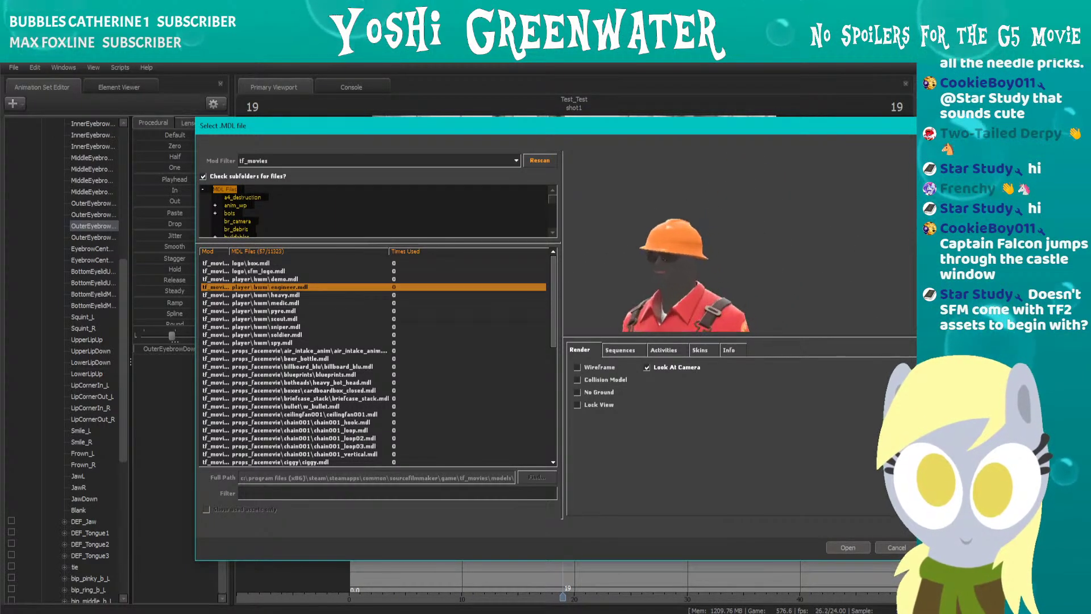
drag(659, 264, 627, 258)
scroll(627, 257, down, 5)
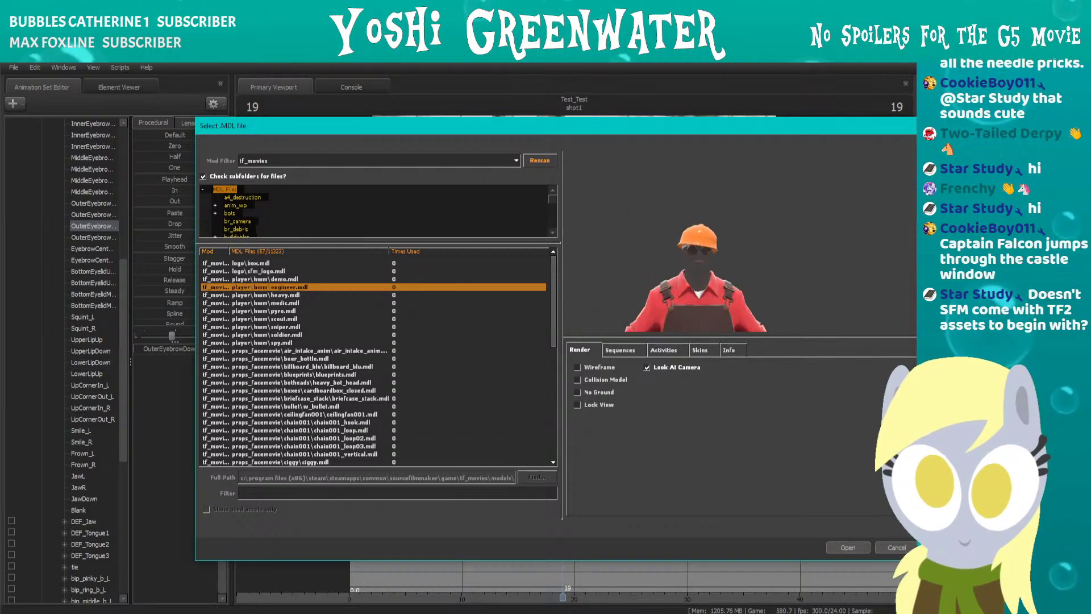
mouse_move(763, 231)
middle_down()
mouse_move(755, 225)
mouse_move(761, 233)
middle_up()
scroll(761, 232, down, 2)
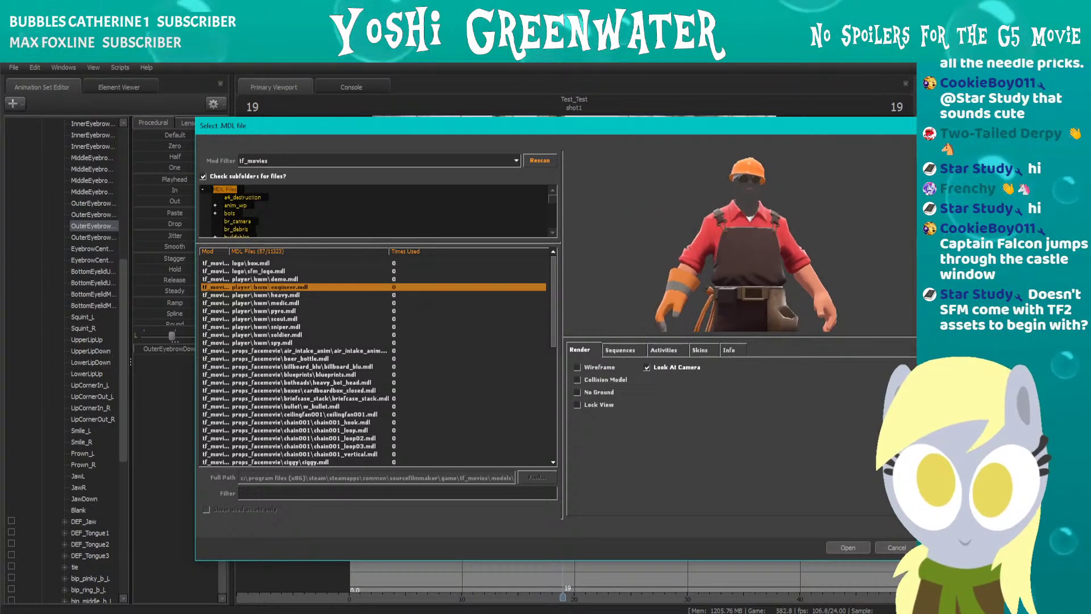
middle_drag(776, 193, 782, 189)
mouse_move(781, 190)
mouse_down()
mouse_move(831, 194)
mouse_move(771, 190)
mouse_move(796, 181)
mouse_move(782, 165)
mouse_move(764, 195)
mouse_up()
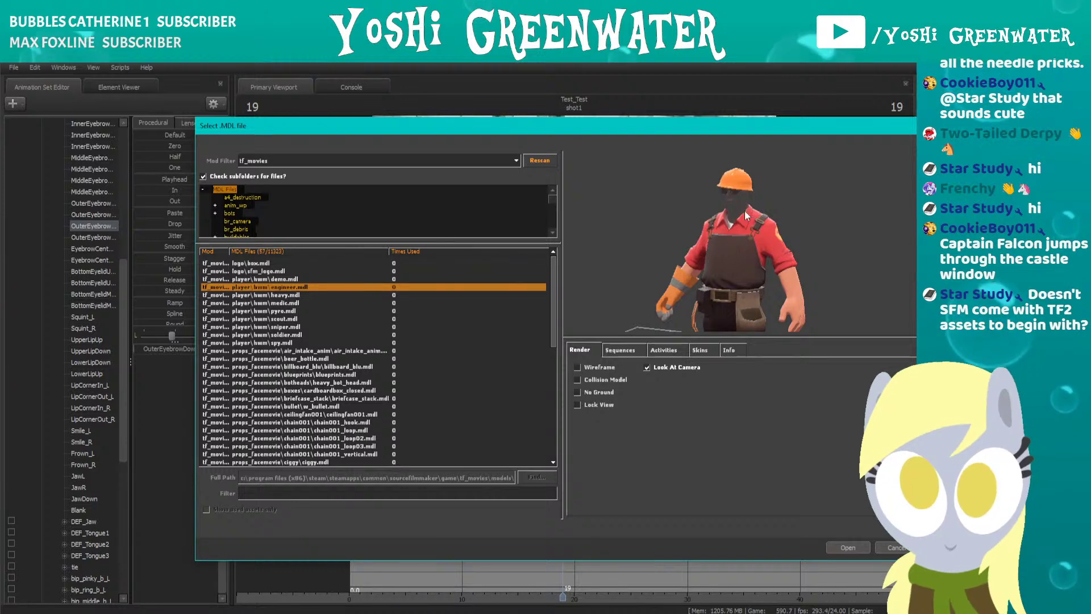
Look through the available mods and filter the model list to platform.
click(465, 160)
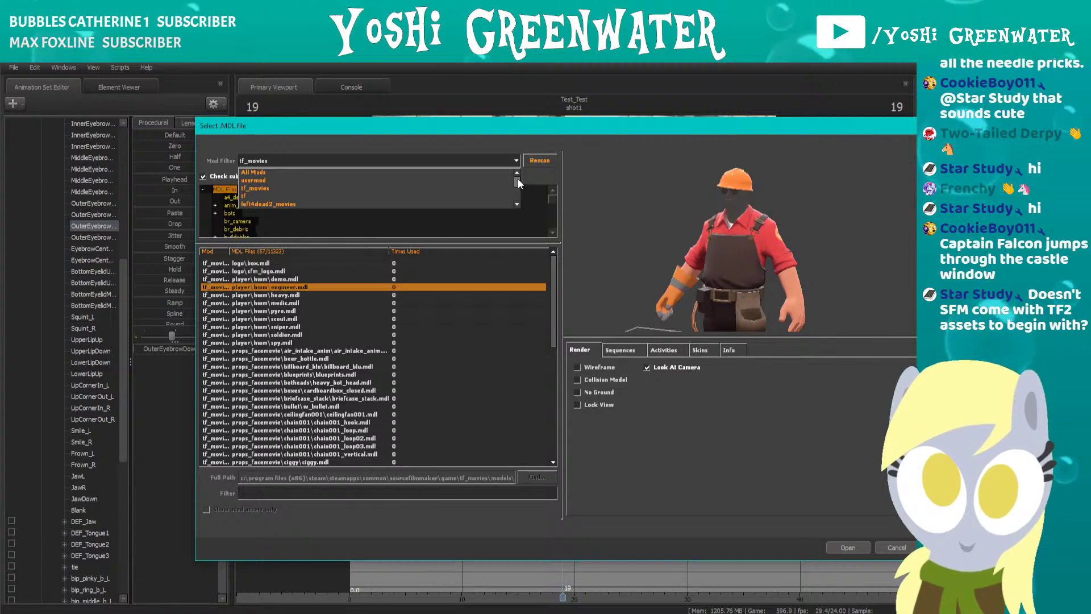
click(537, 170)
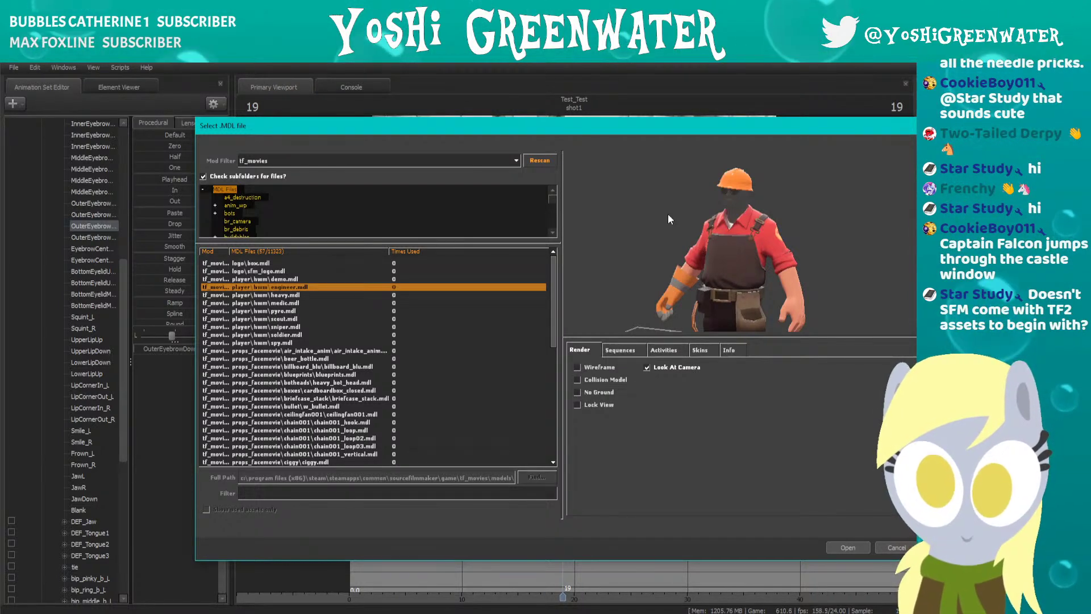
drag(606, 128, 599, 121)
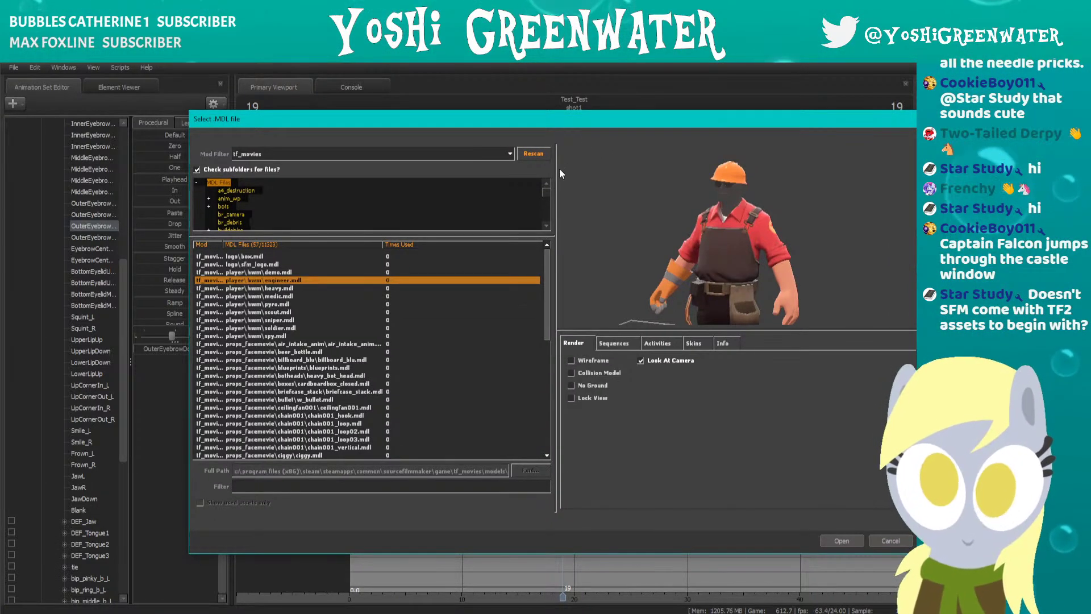
drag(547, 192, 509, 190)
click(483, 155)
scroll(494, 165, down, 3)
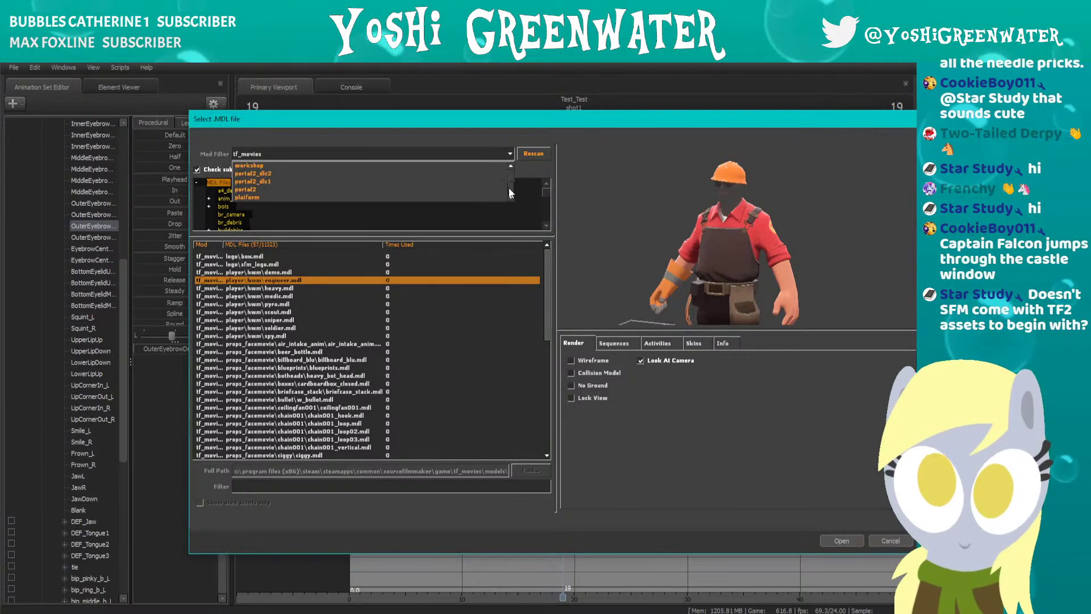
click(407, 198)
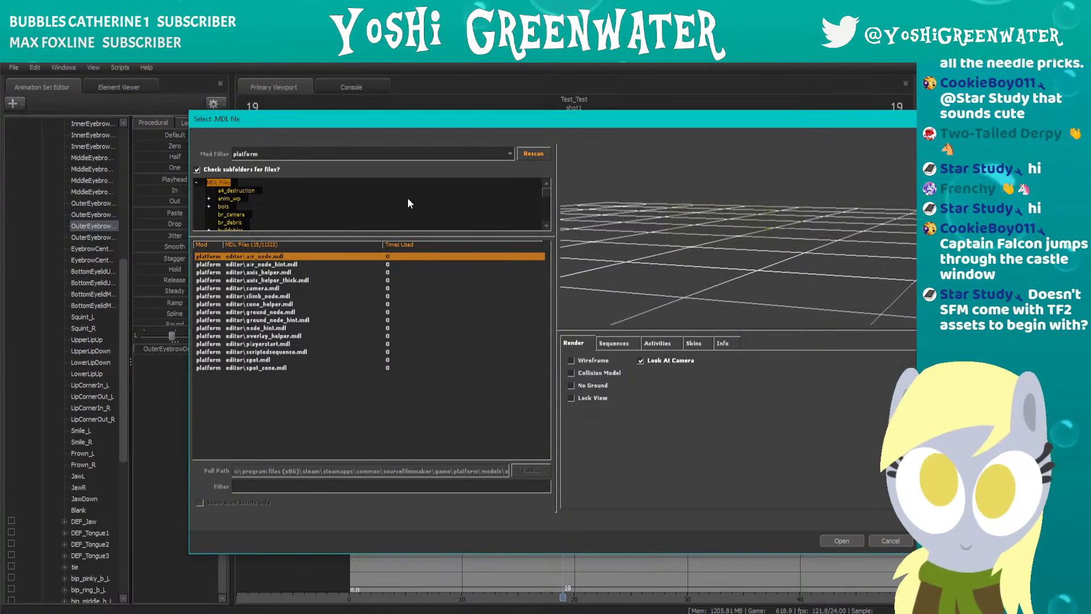
Preview the platform editor models, including climb_node, node_hint, playerstart, scriptedsequence, spot and spot_cone.
click(309, 264)
click(299, 295)
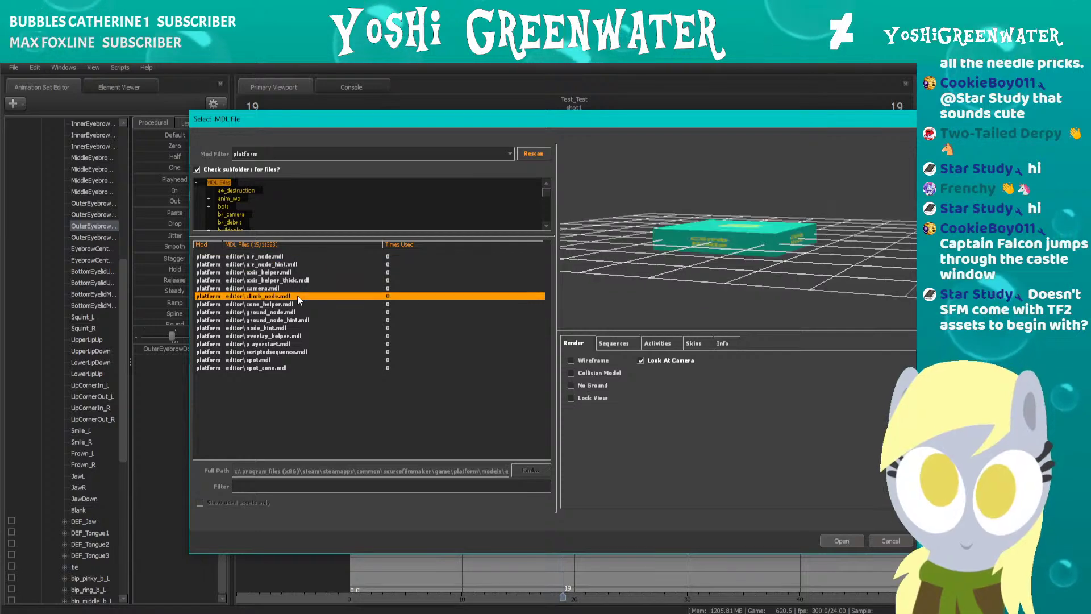
click(292, 327)
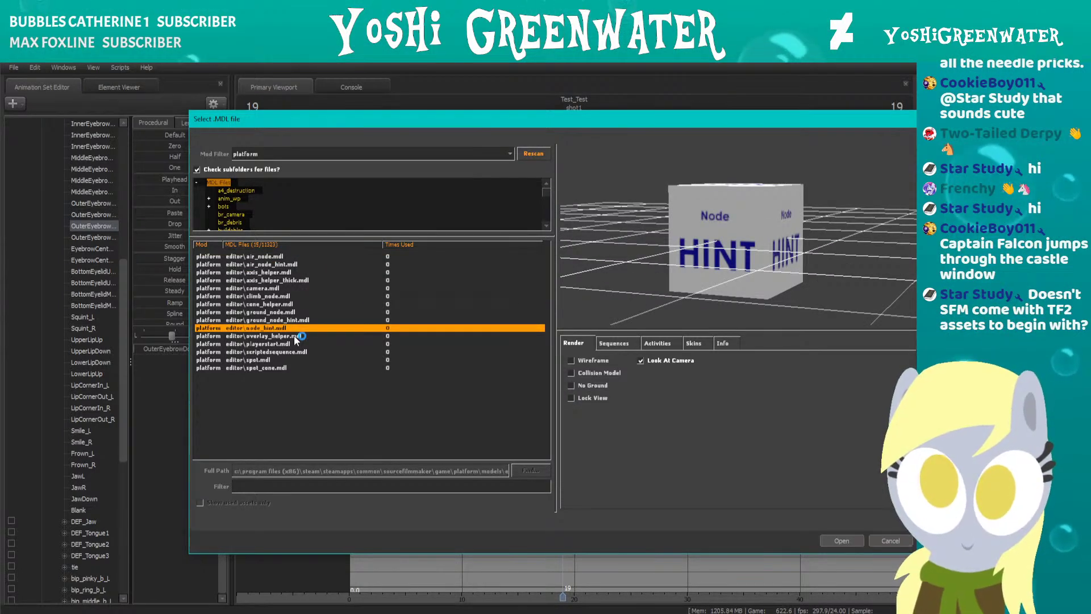
click(294, 335)
click(294, 343)
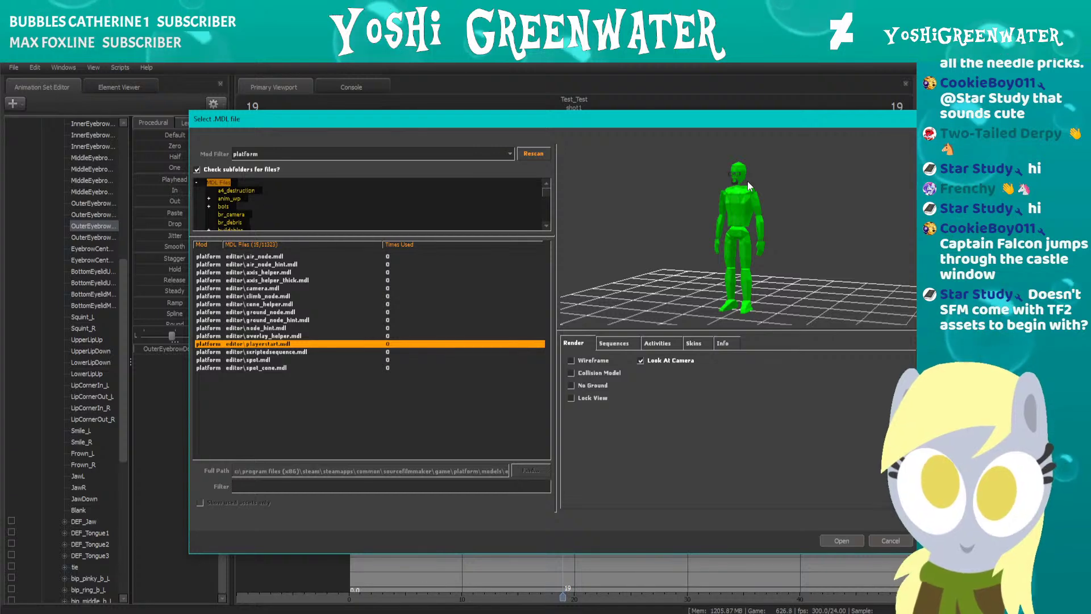
click(312, 352)
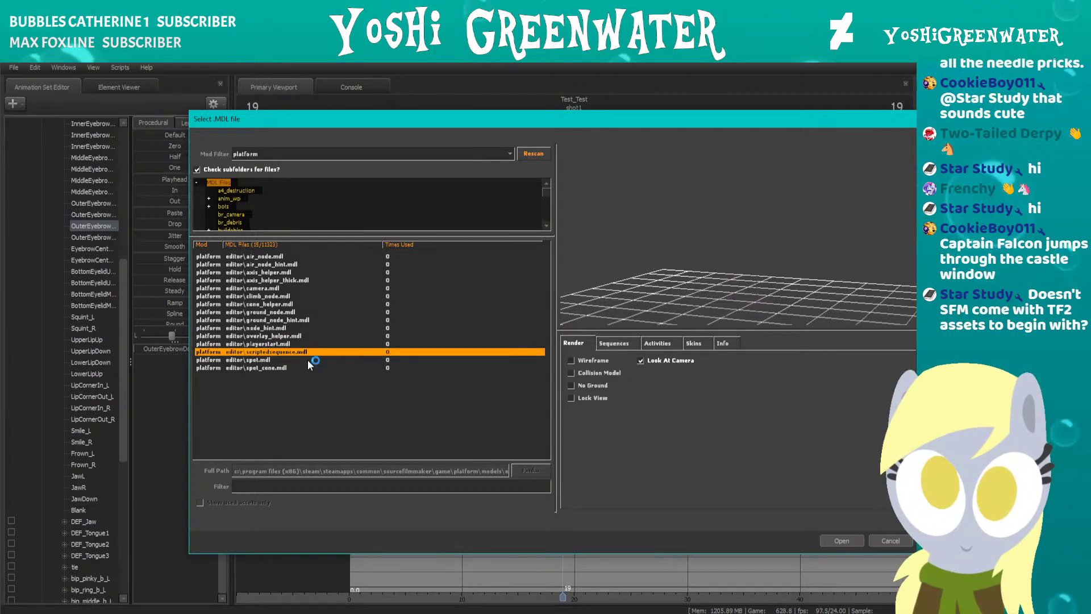
click(309, 360)
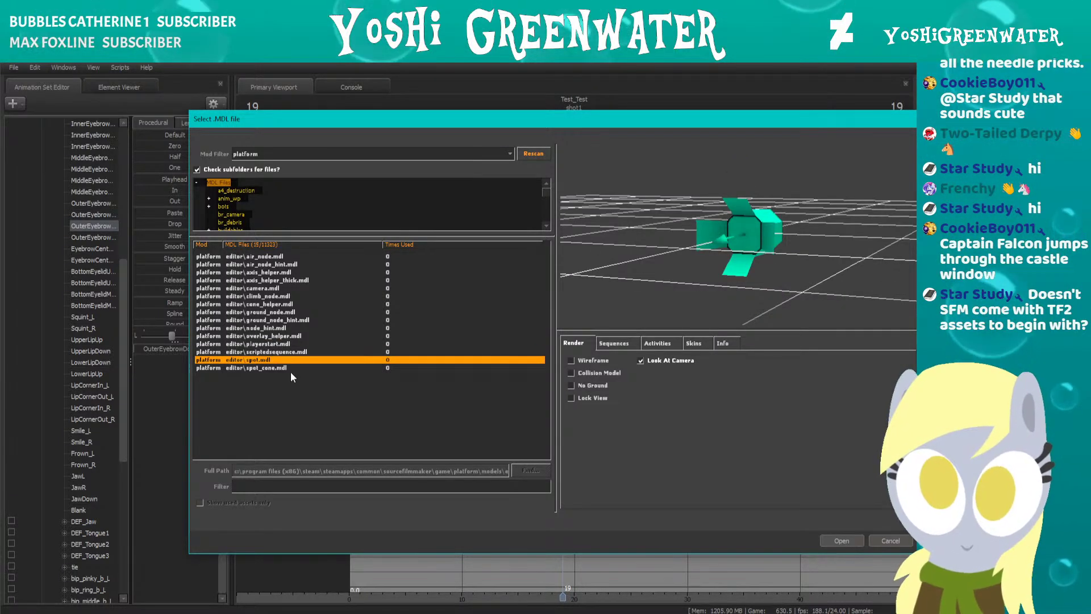
click(290, 368)
drag(752, 213, 789, 233)
Look through the mod filter choices again for another set of models to browse.
click(388, 152)
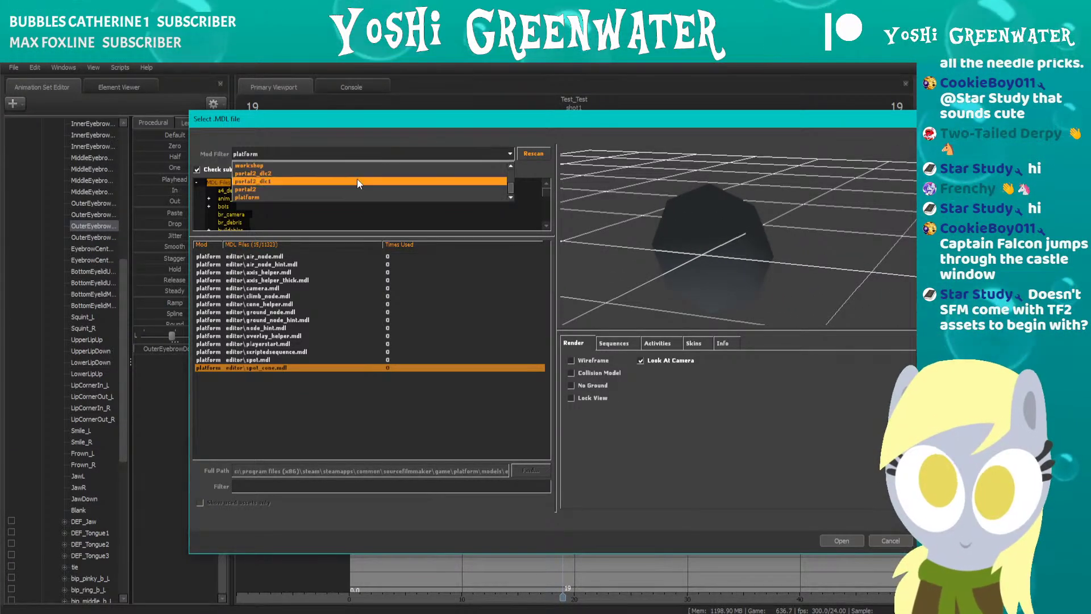
scroll(356, 178, up, 5)
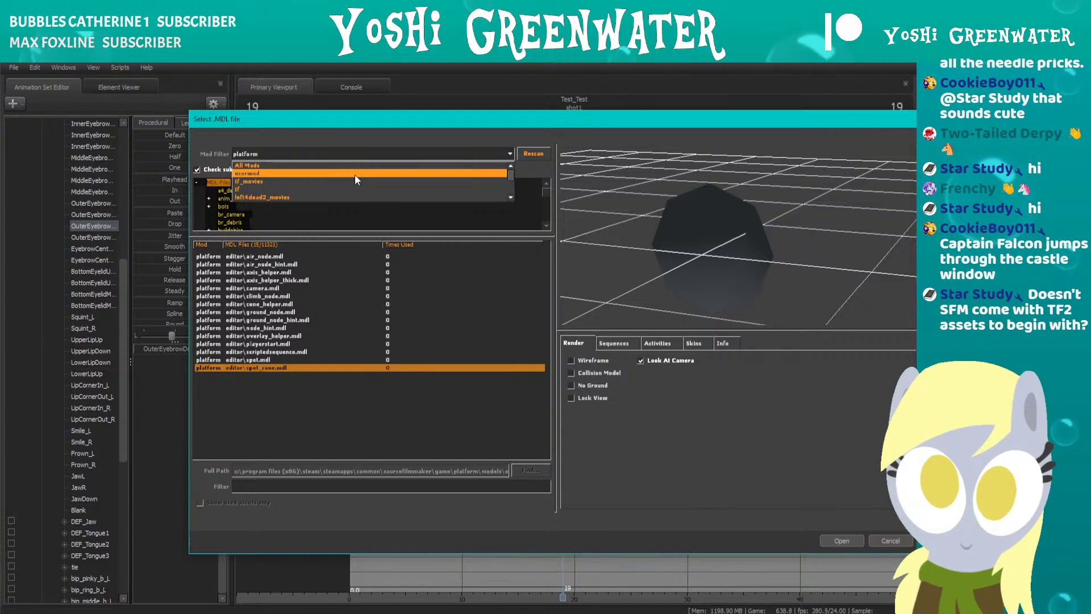
Preview revamped_derpyhooves.mdl among the usermod models, and close the model browser without opening a model.
click(356, 176)
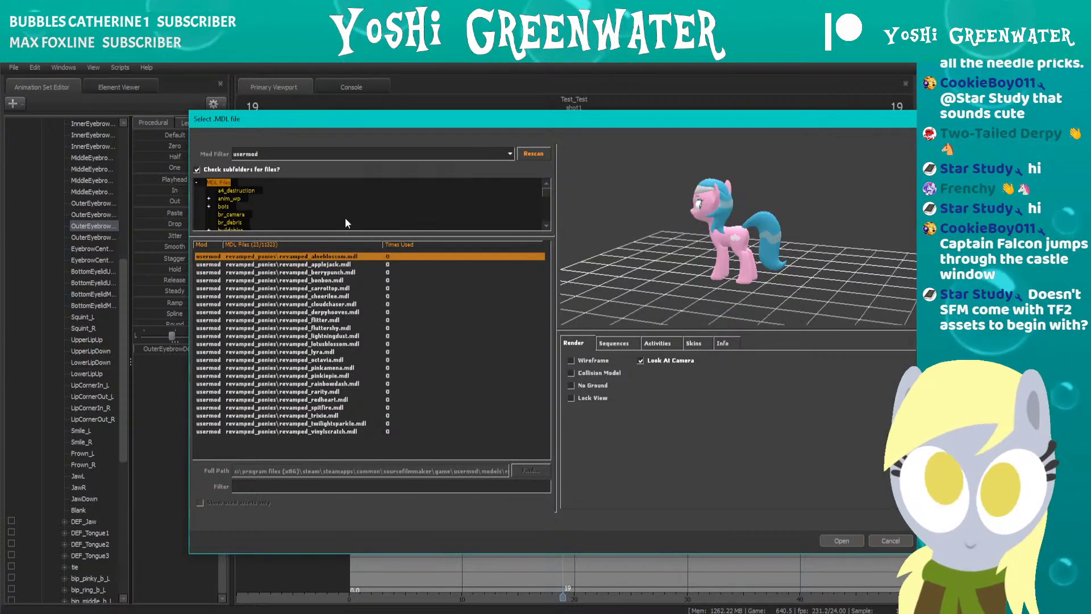
click(311, 312)
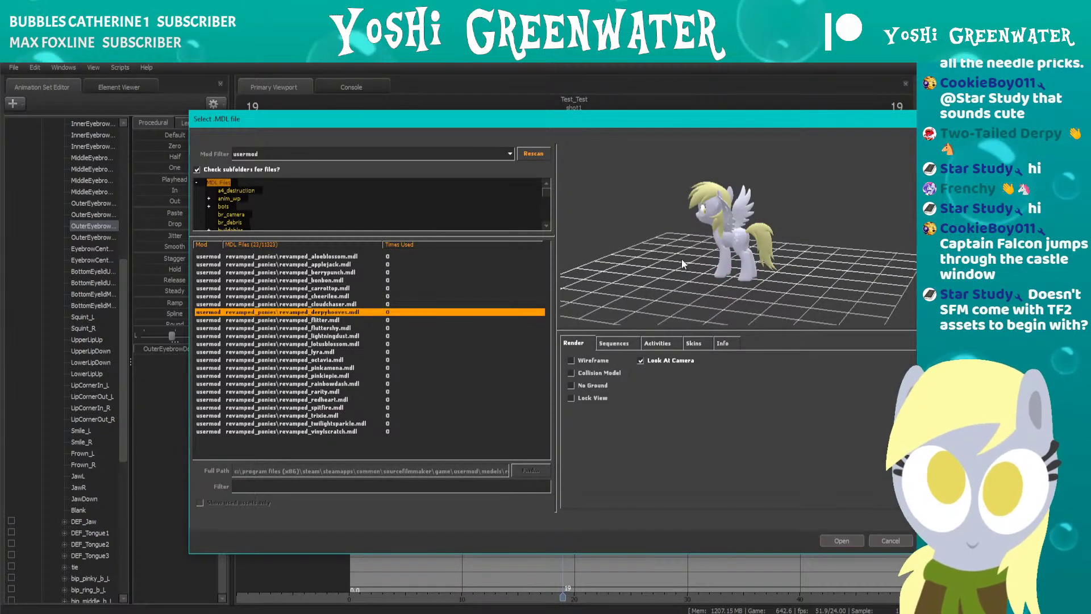
drag(681, 260, 677, 231)
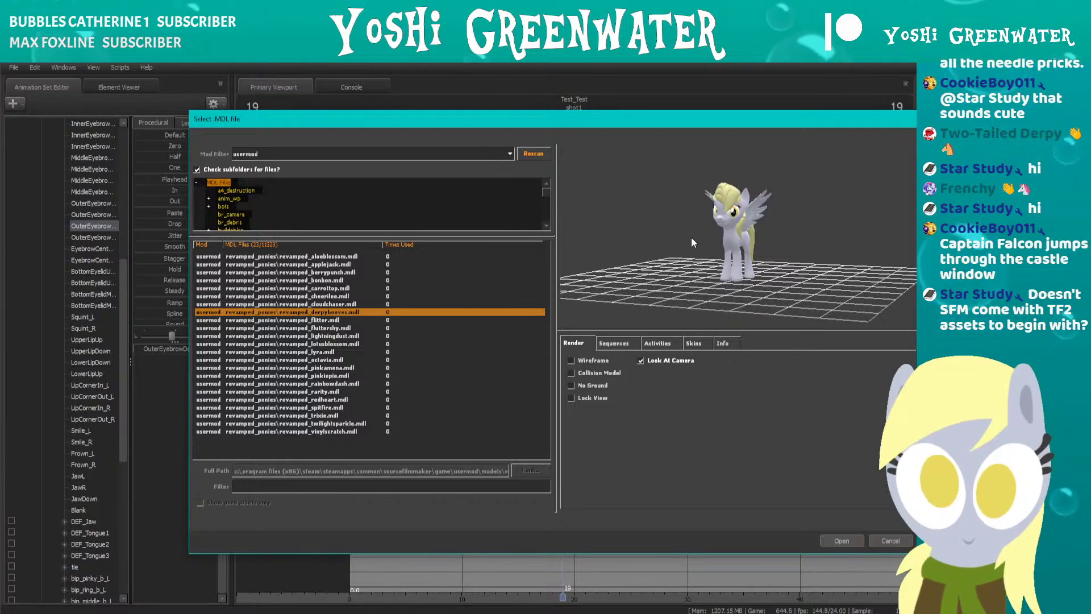
click(332, 152)
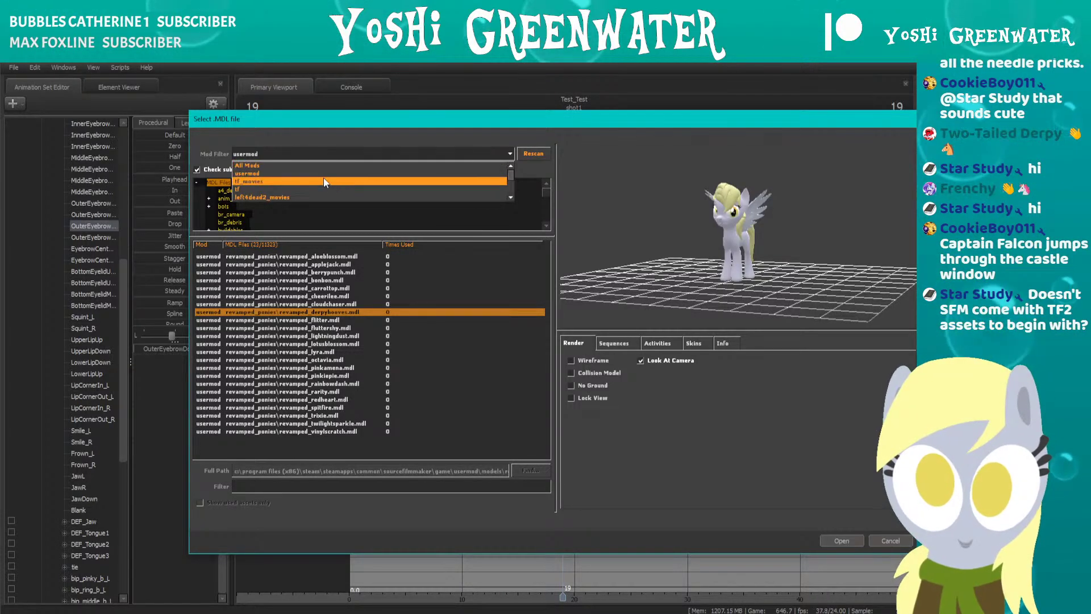
scroll(324, 179, down, 3)
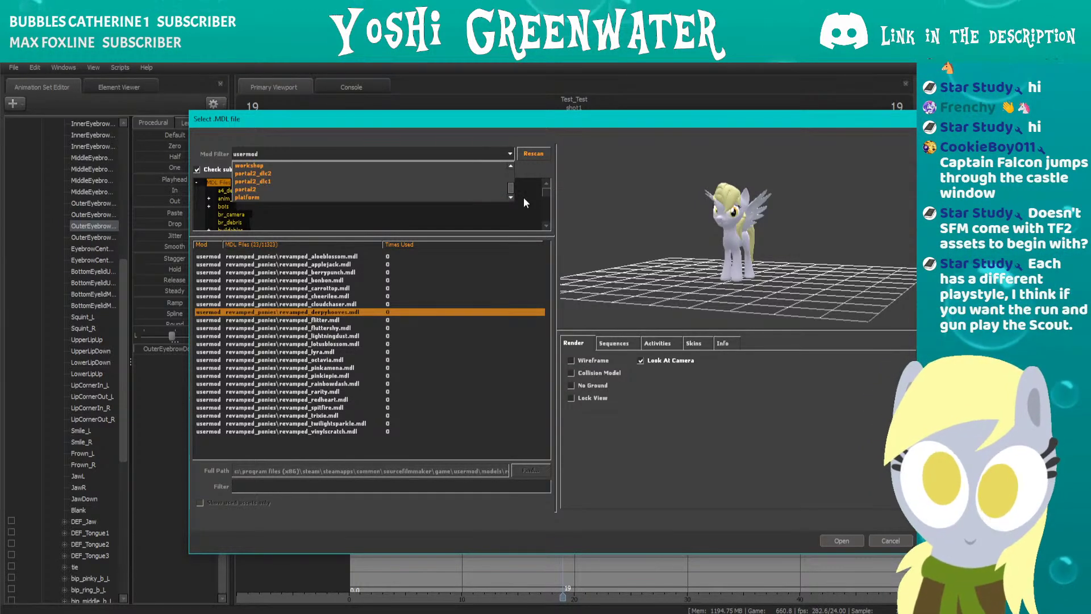
click(541, 172)
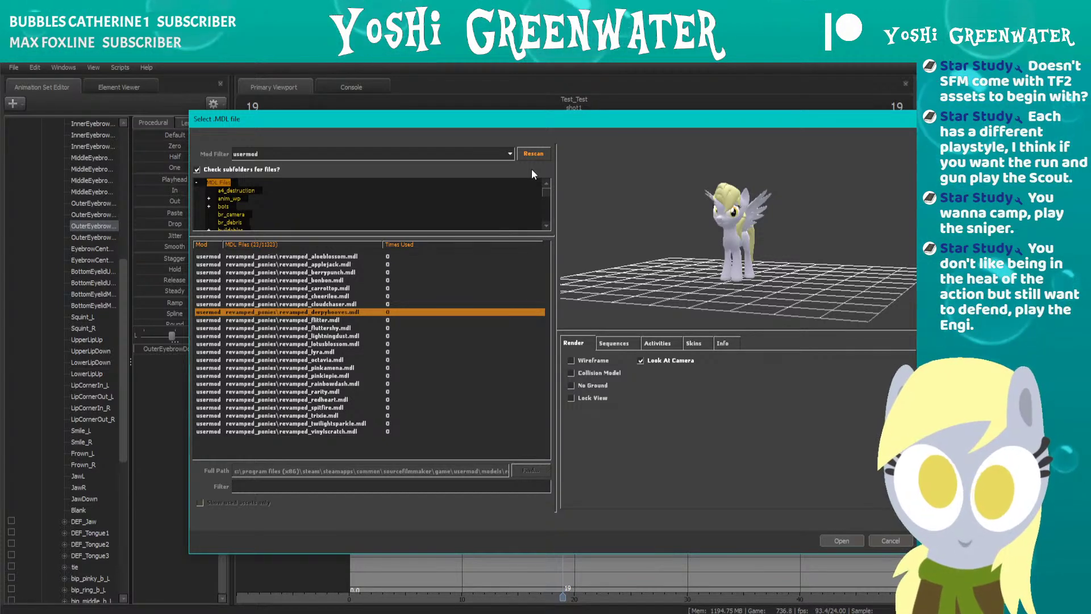
drag(558, 119, 542, 123)
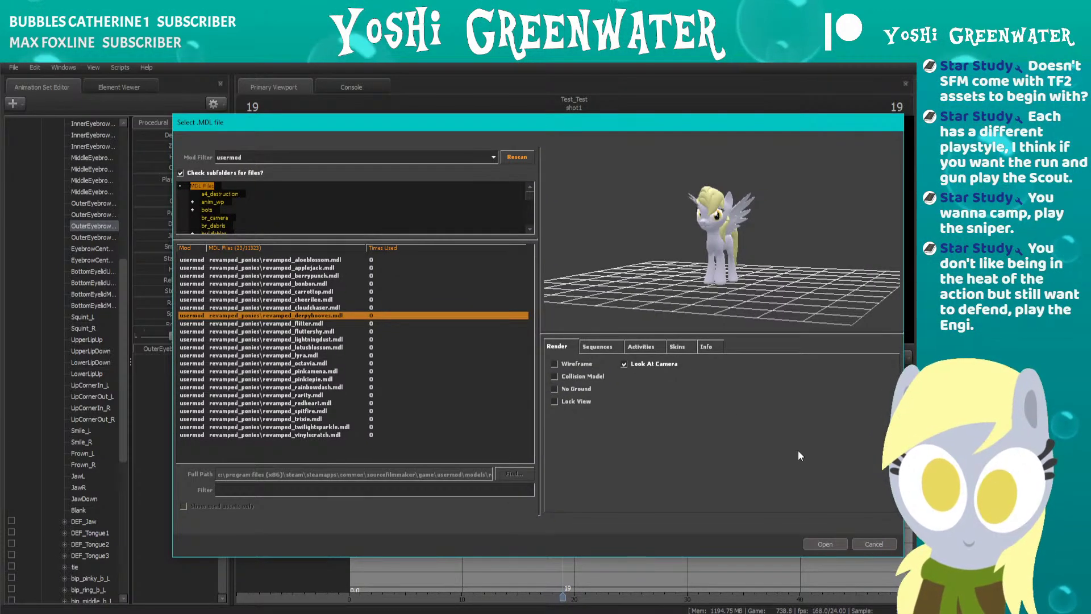
click(872, 544)
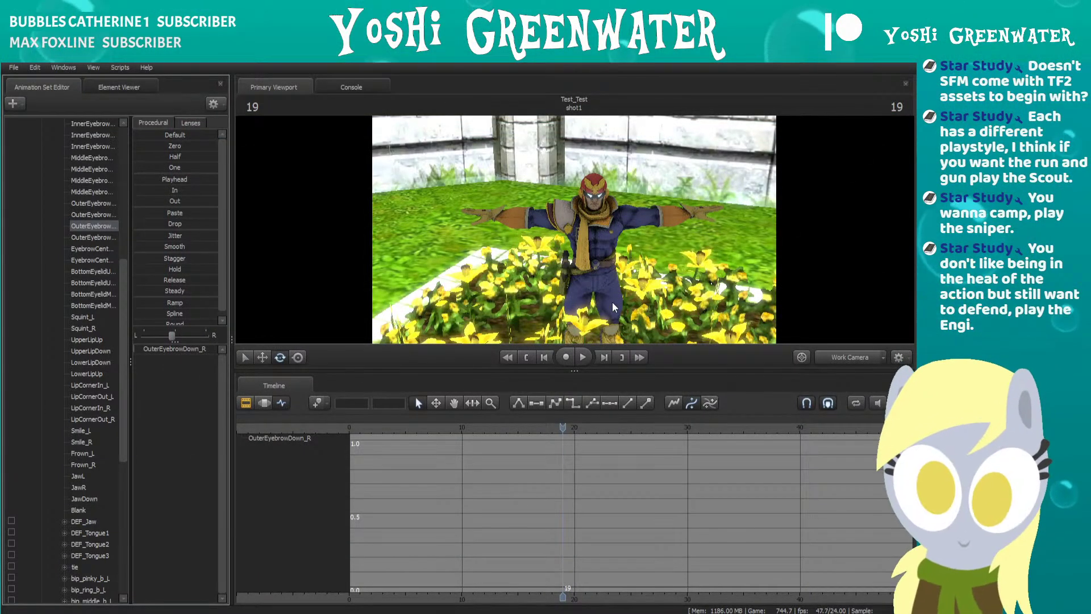
Pull the work camera back to frame the castle garden and stairs, and slightly increase the viewport's height.
drag(614, 307, 574, 233)
key(s)
key(s)
key(s)
key(s)
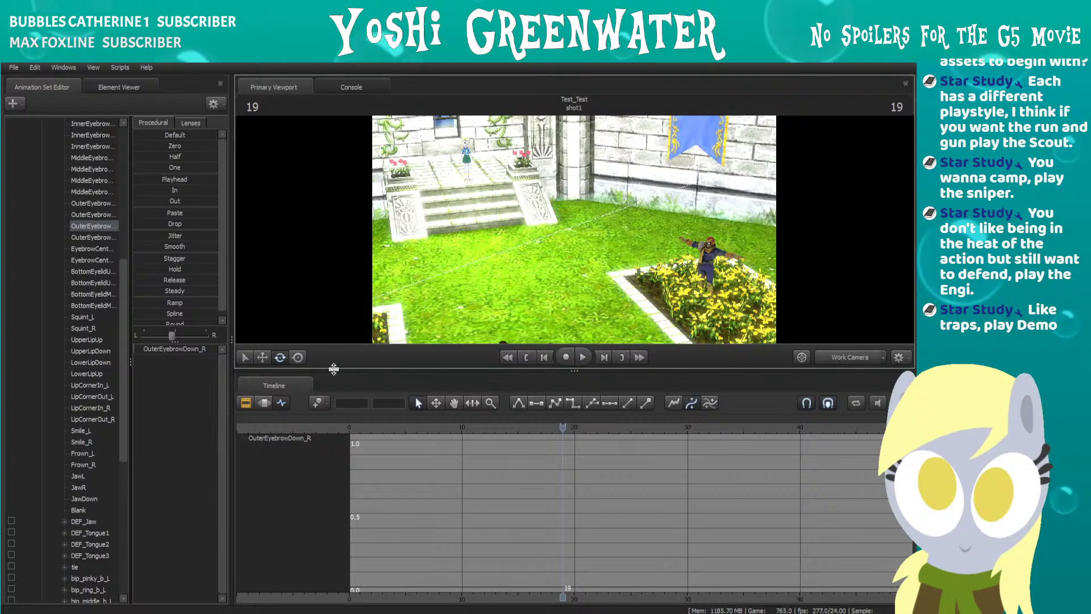
drag(334, 369, 334, 378)
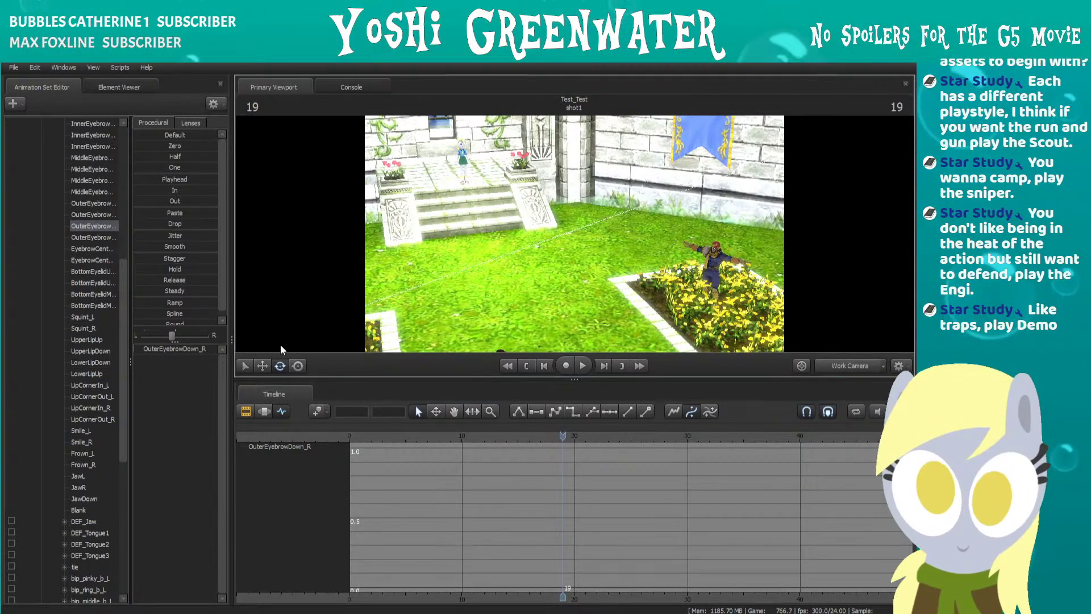
Collapse derpy1's Unknown group and its whole control tree in the animation set list.
scroll(74, 251, up, 9)
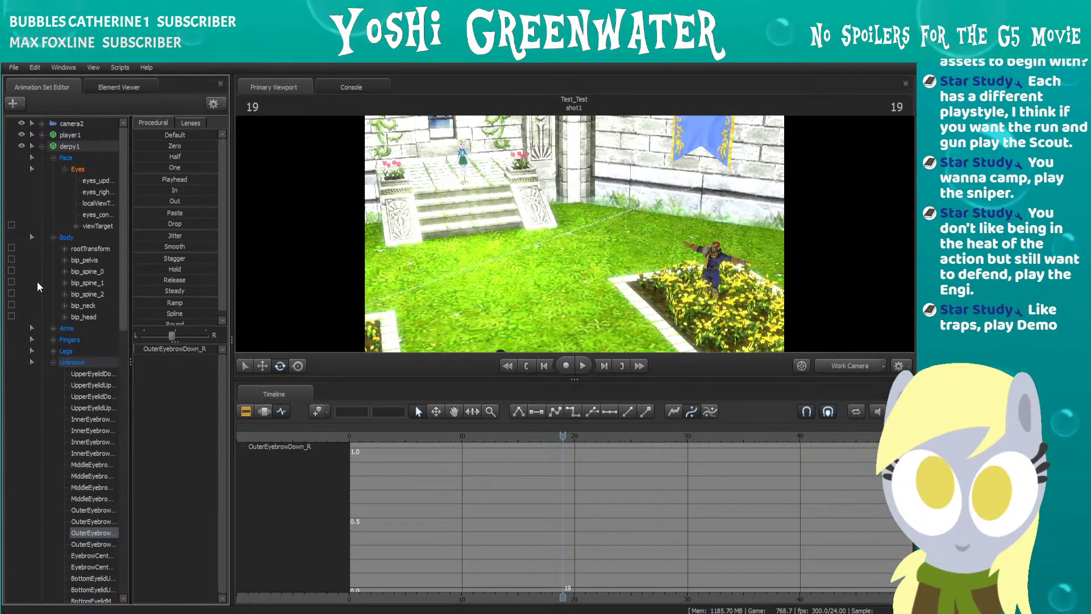
click(51, 363)
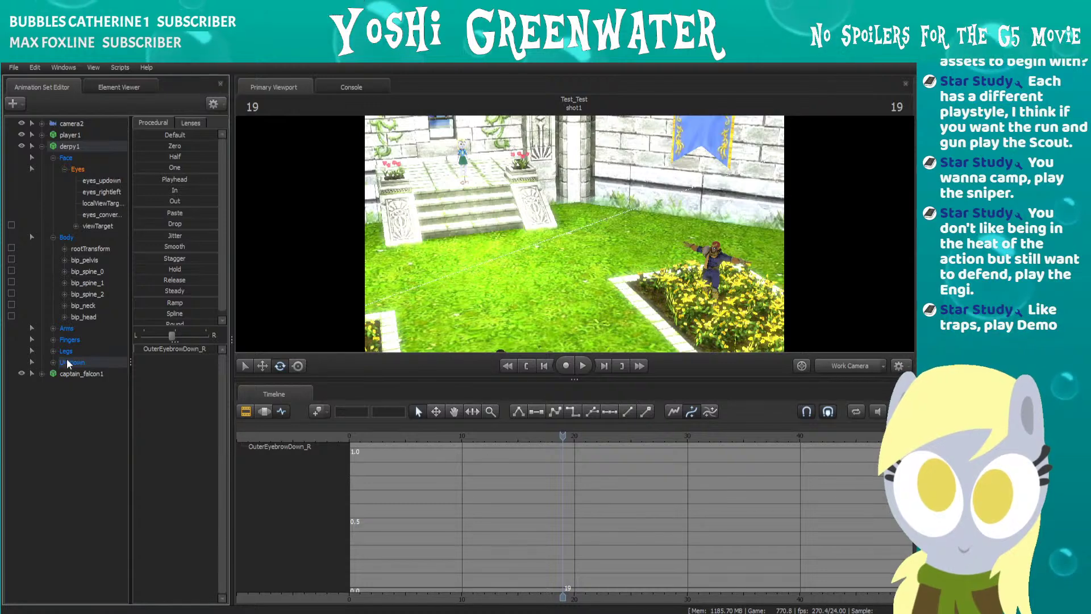
click(45, 146)
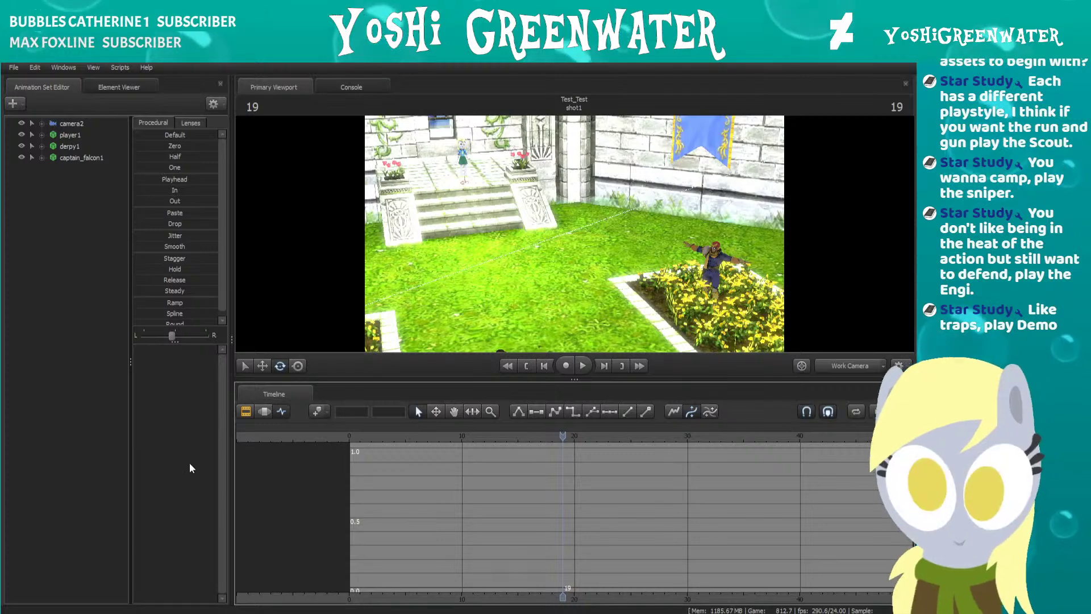
Switch to the story document in Adobe Animate and append "(Don't have muffin model)" to the line "Derpy sitting juggling muffins.".
key(alt+Tab)
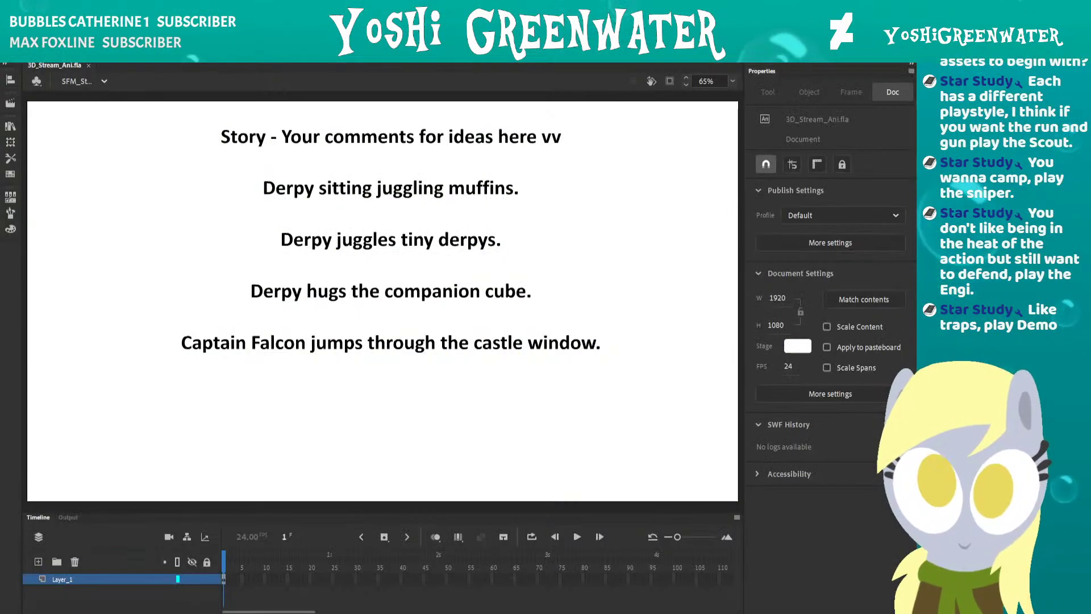
click(486, 231)
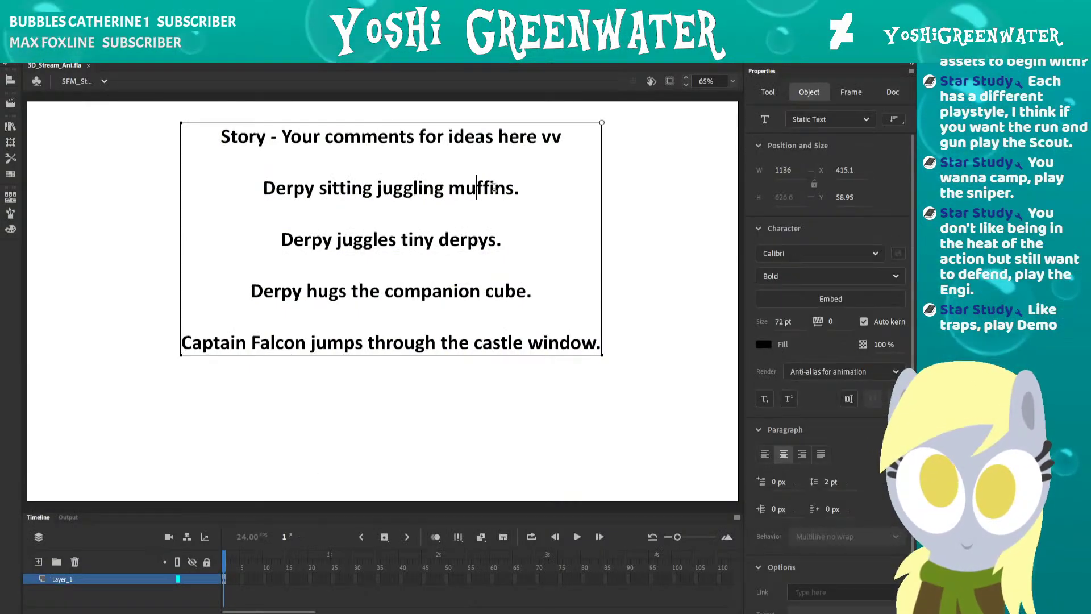
click(529, 189)
text(()
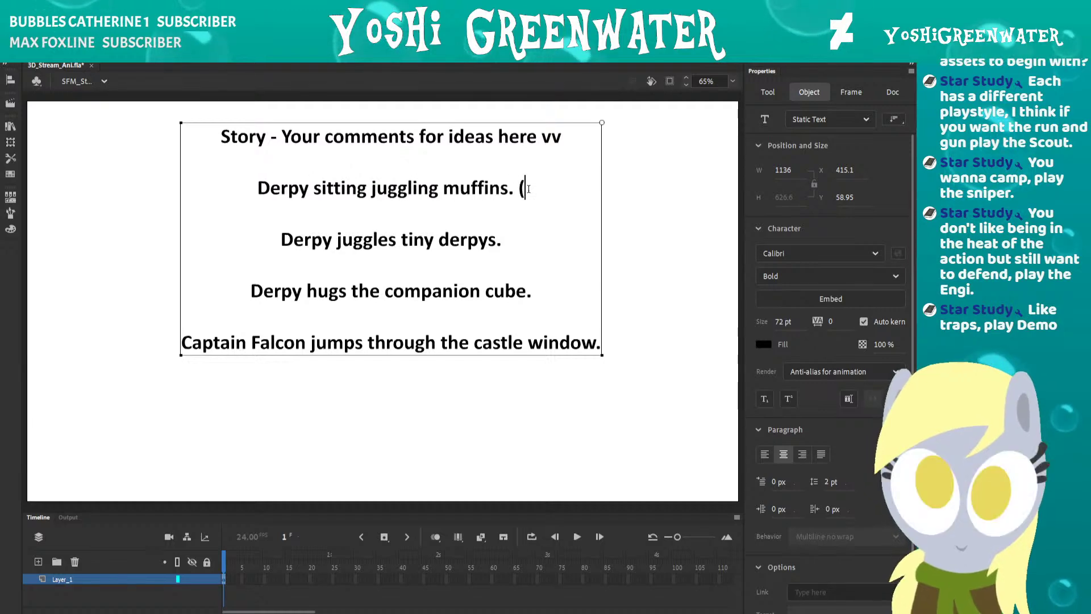
text(Don't have mu)
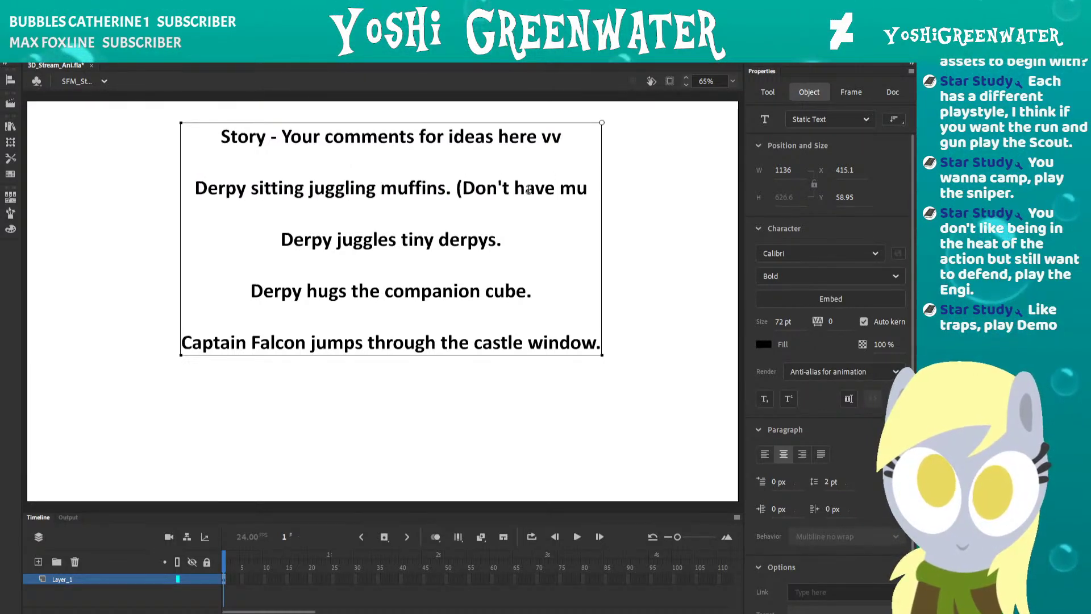
text(ffin model)
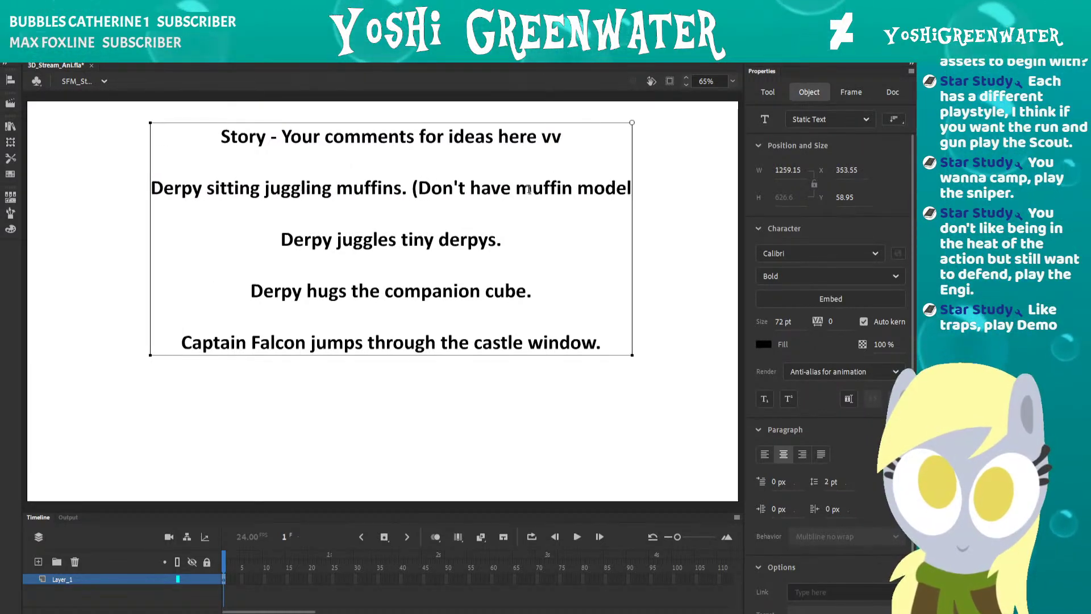
text())
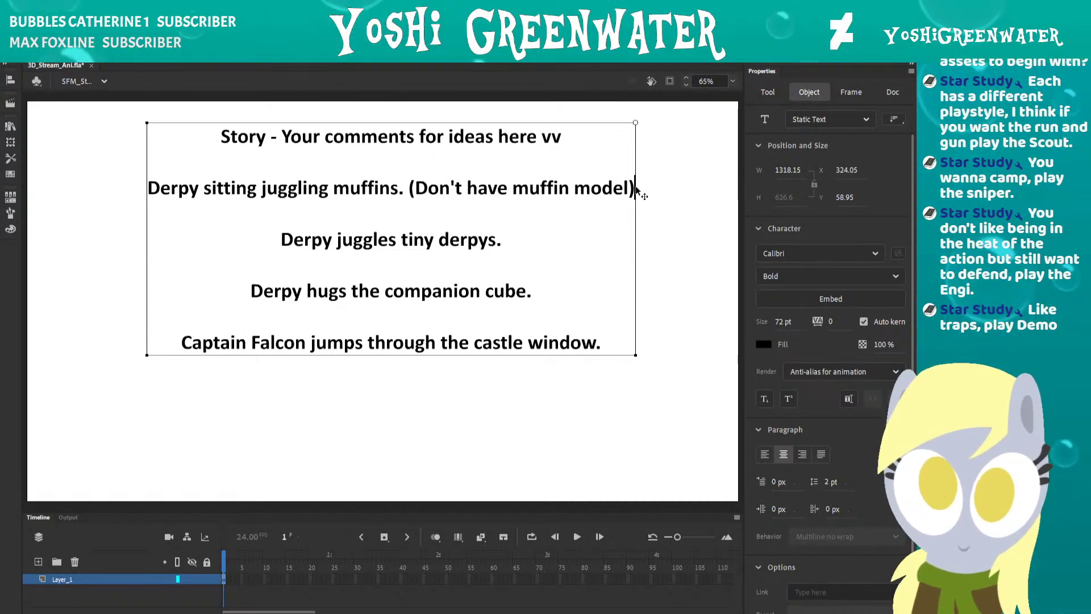
key(shift+Home)
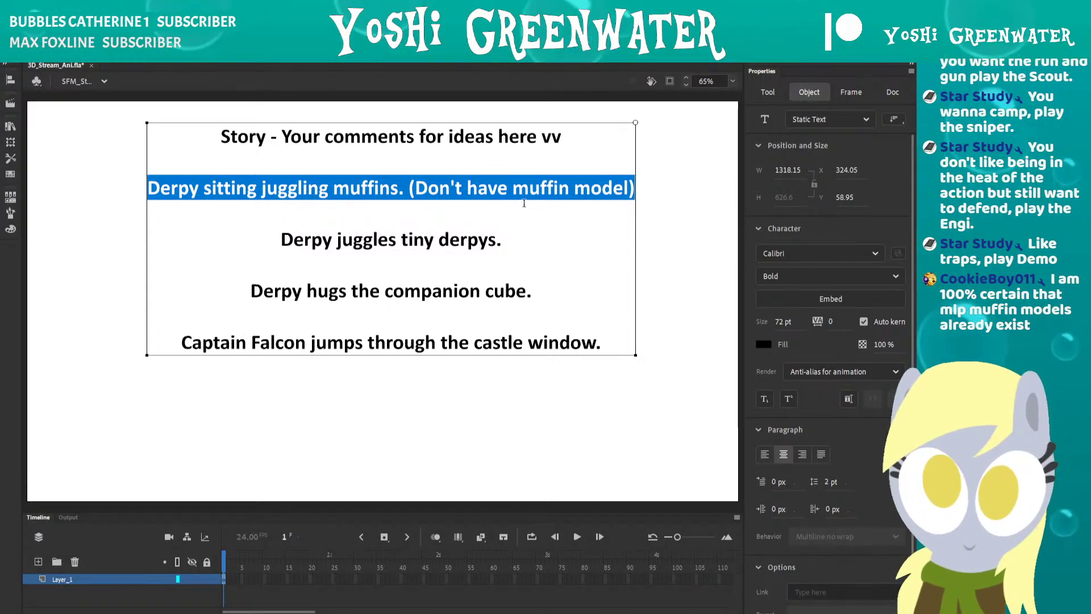
click(625, 187)
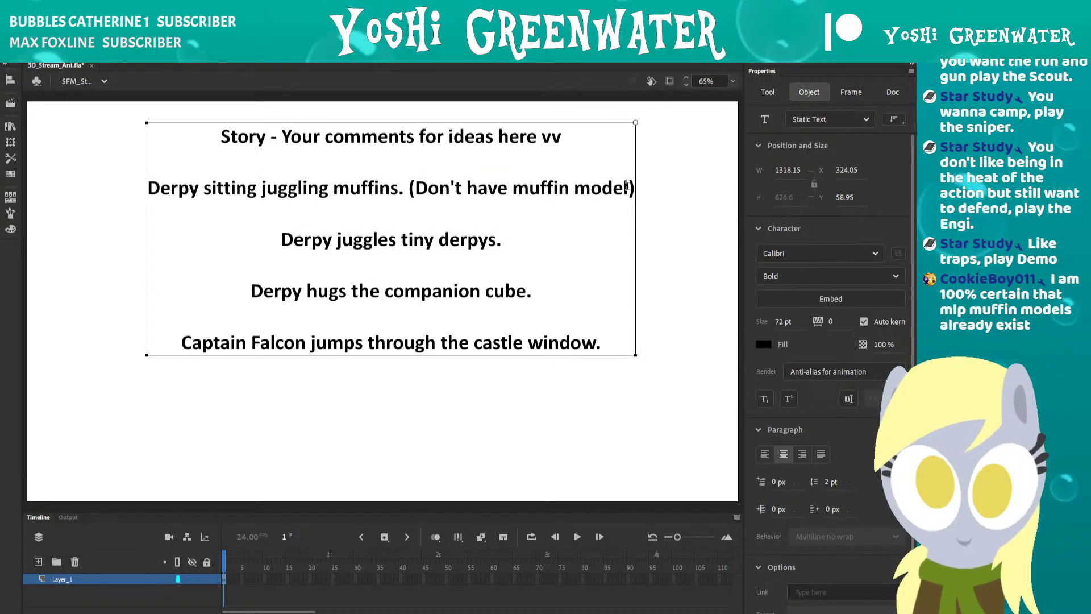
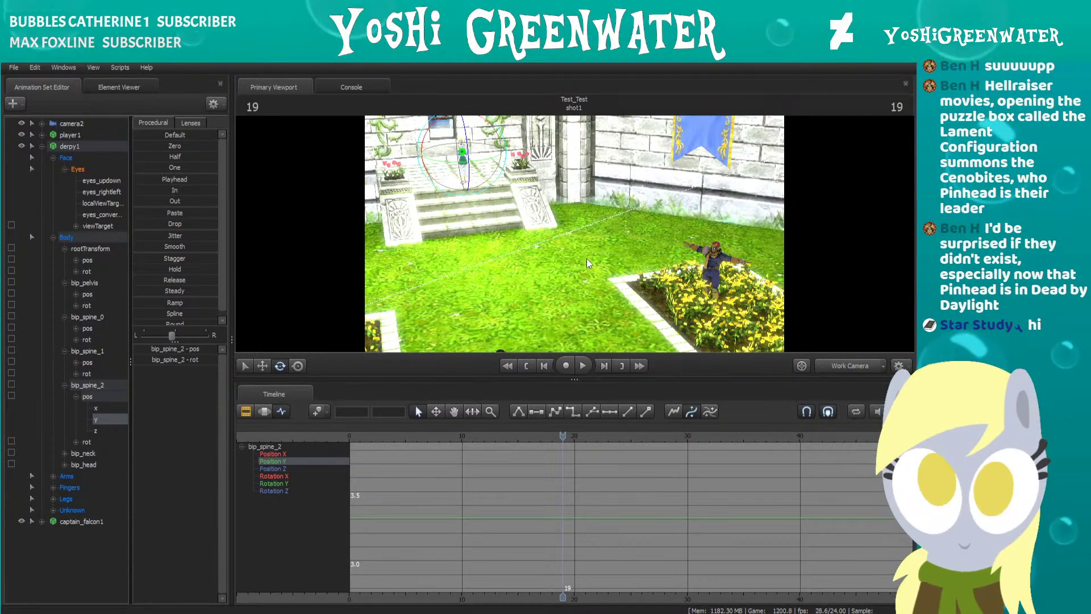
Examine the animation curves of derpy1's bip_spine_2 channels and its eyes_updown control over the whole shot.
drag(586, 259, 622, 237)
key(s)
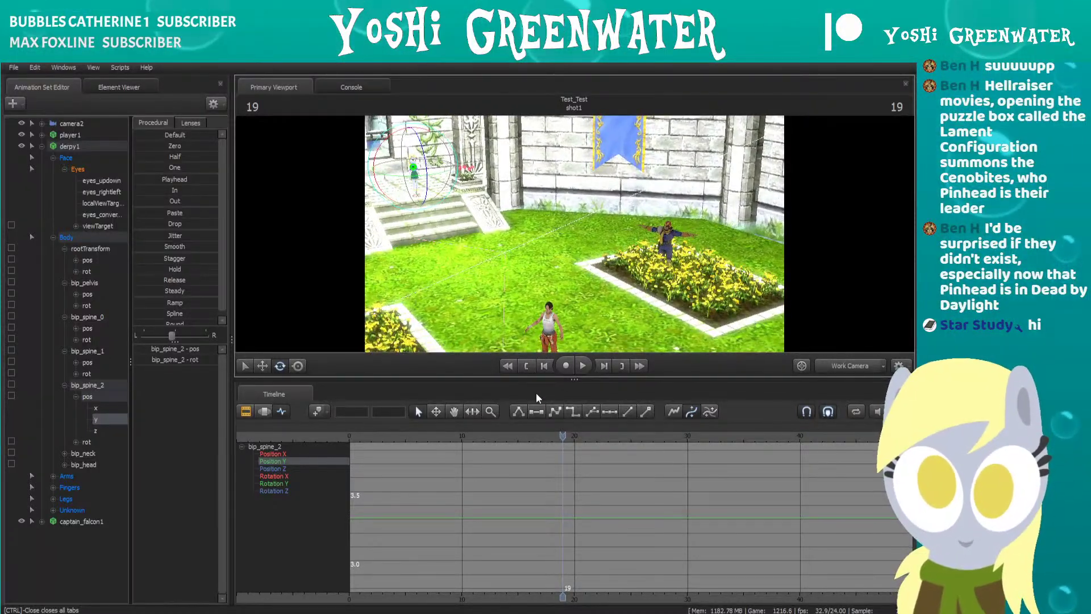
scroll(531, 493, down, 3)
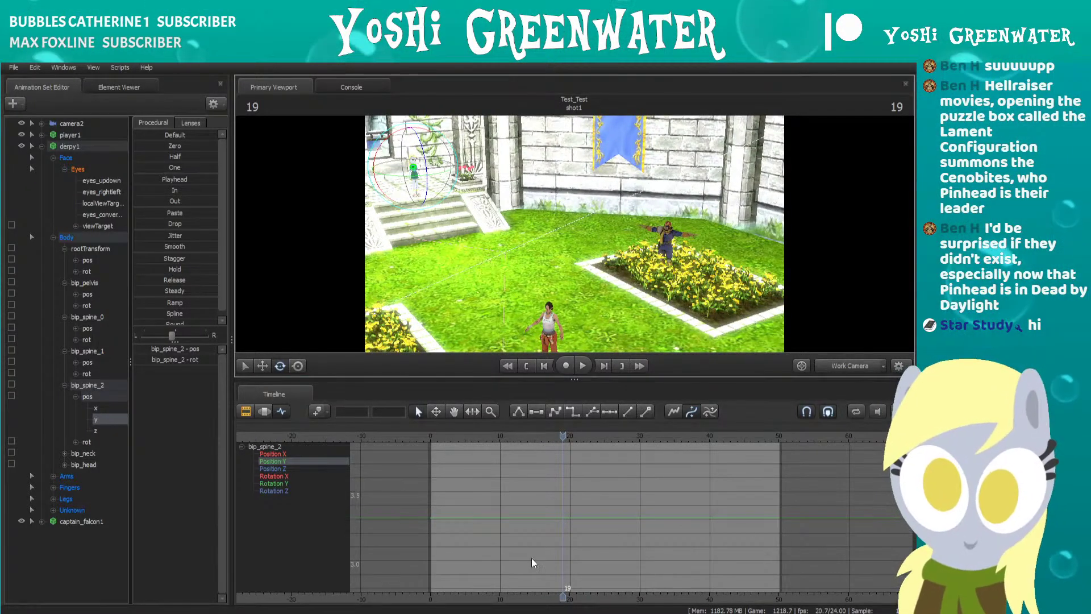
key(ctrl+a)
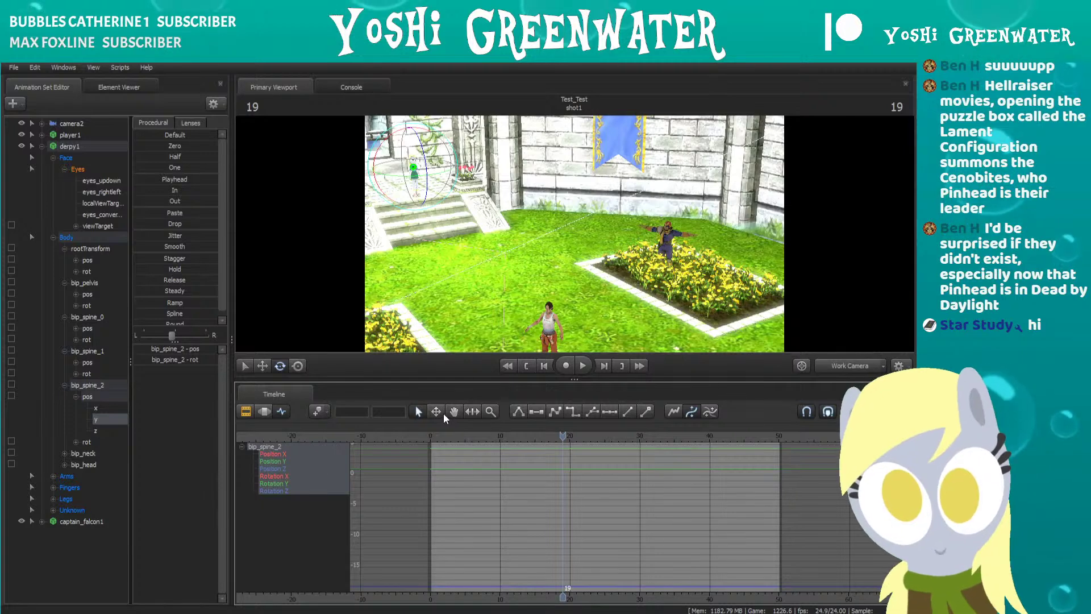
click(98, 408)
click(97, 430)
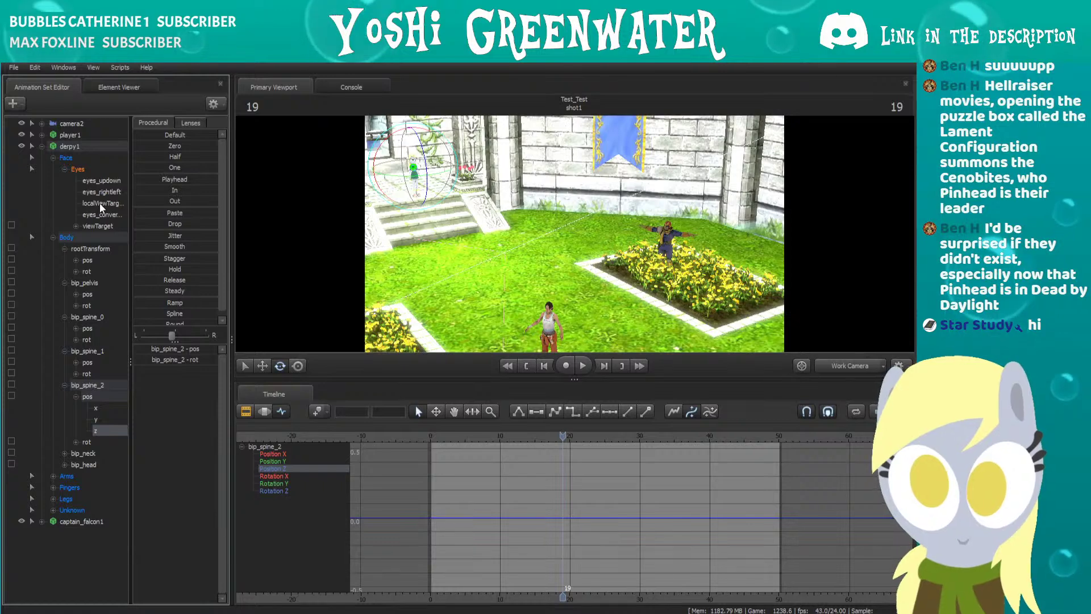
click(103, 181)
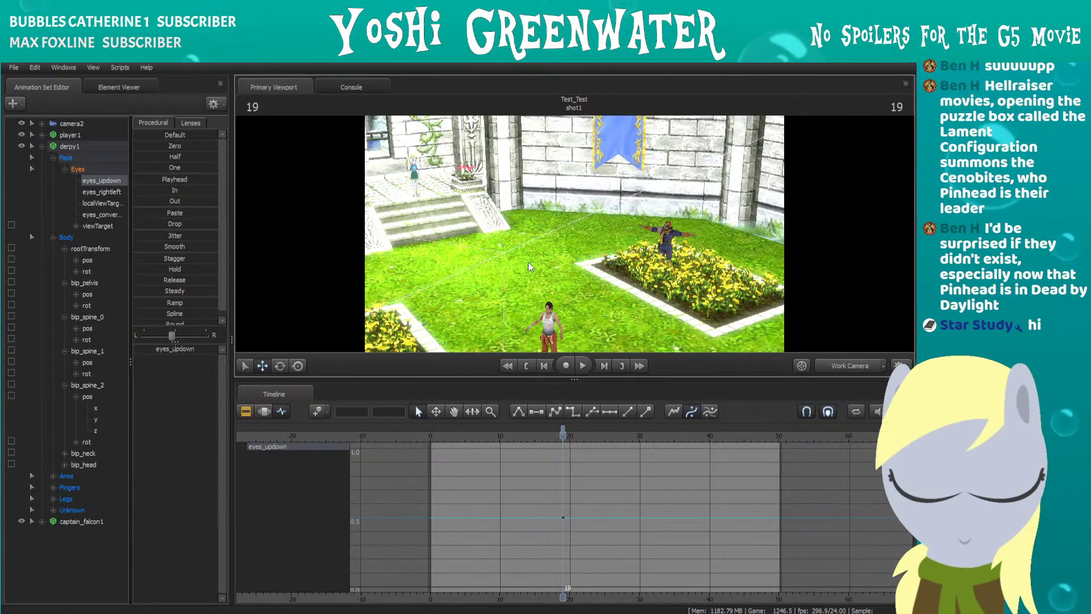
Collapse derpy1's controls and select rootTransform in player1's Body group.
click(43, 148)
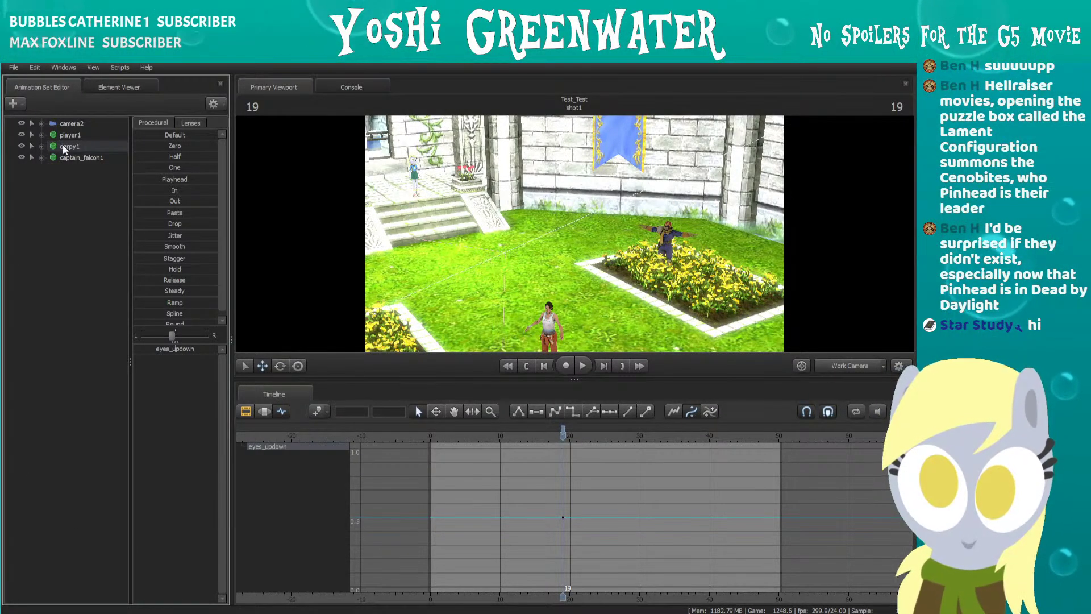
click(64, 133)
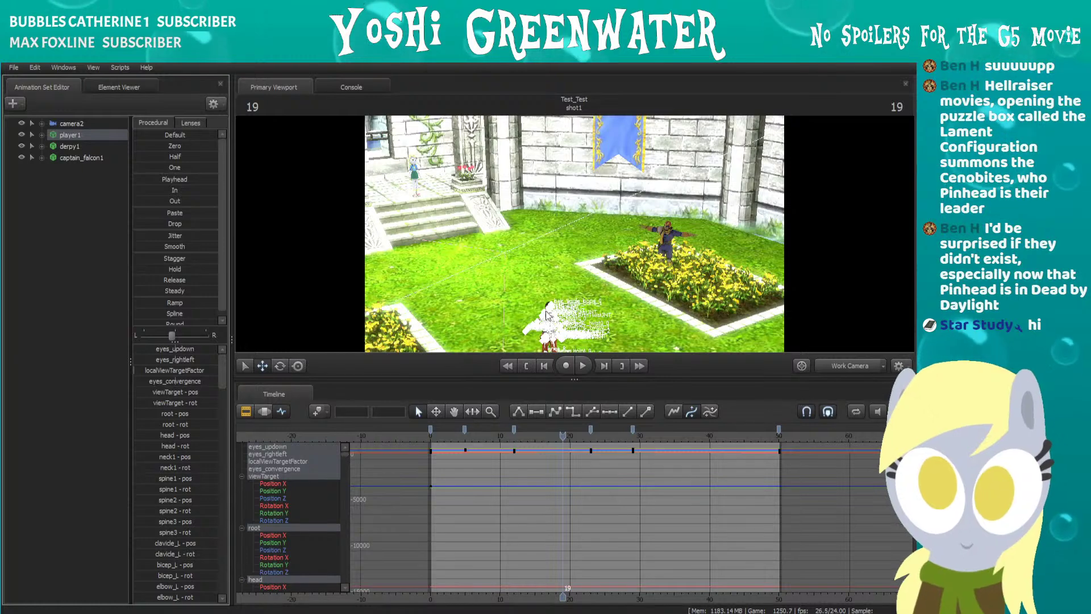
click(42, 135)
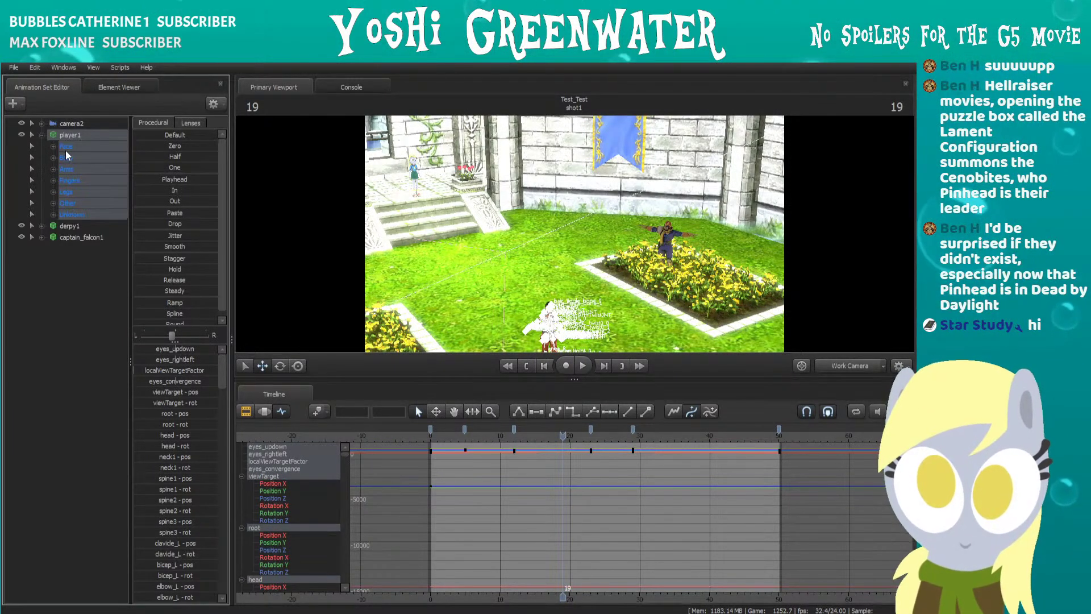
click(56, 155)
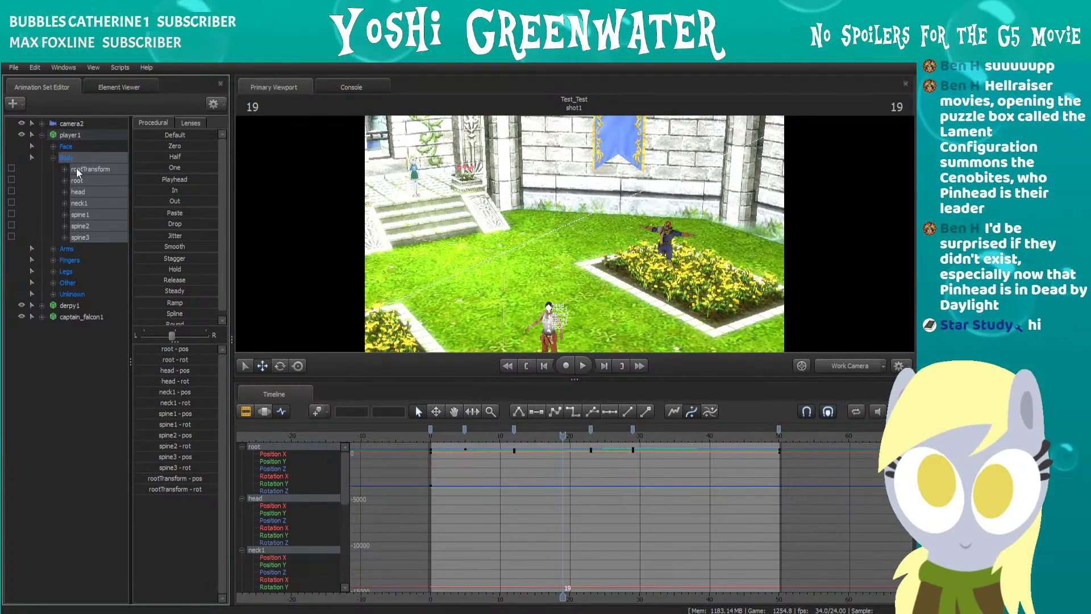
click(80, 169)
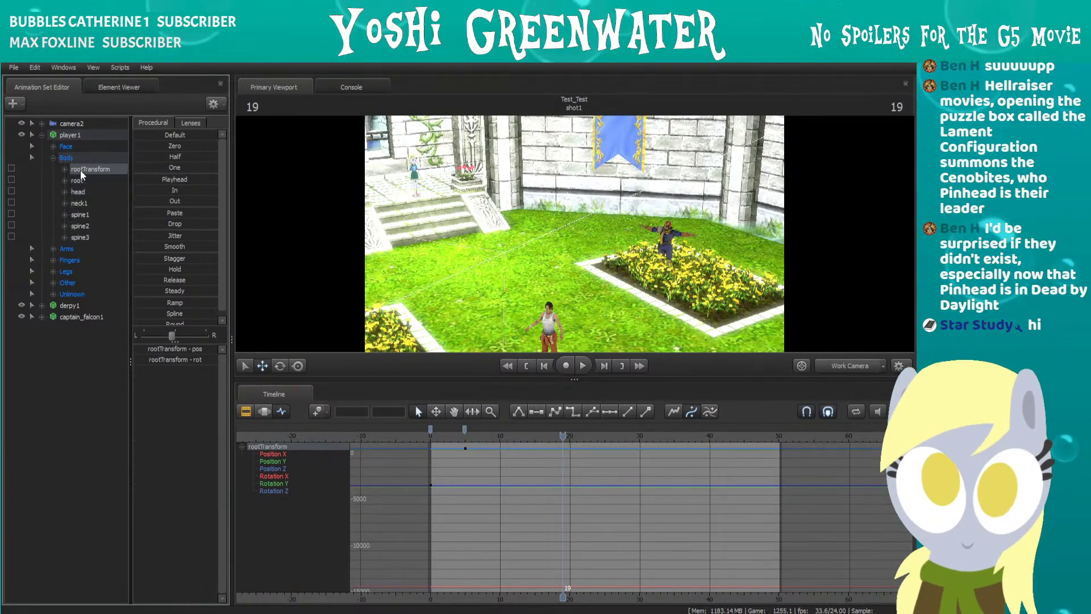
Set the playhead to frame 5 and expand the position channels of player1's rootTransform.
click(458, 434)
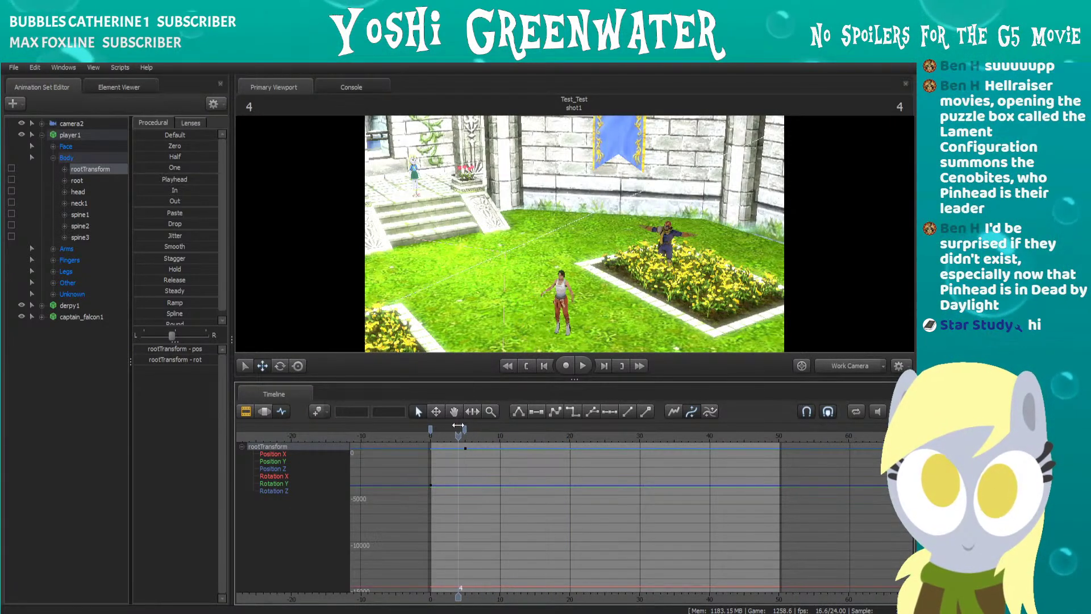
drag(458, 426, 465, 426)
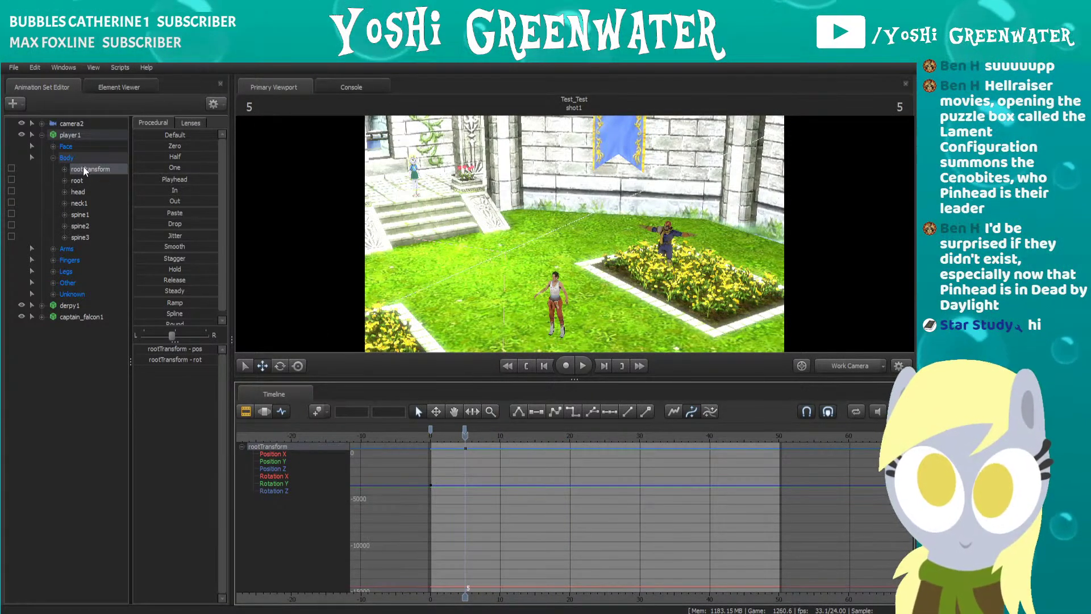
click(65, 169)
double_click(93, 182)
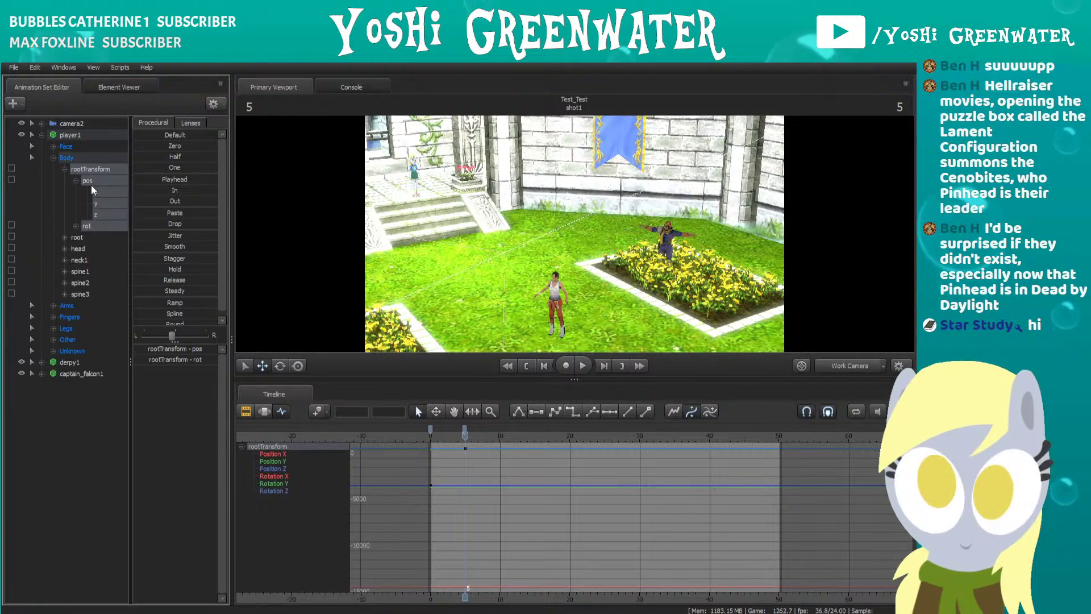
Fly the work camera in close to player1 and select its root control.
click(850, 366)
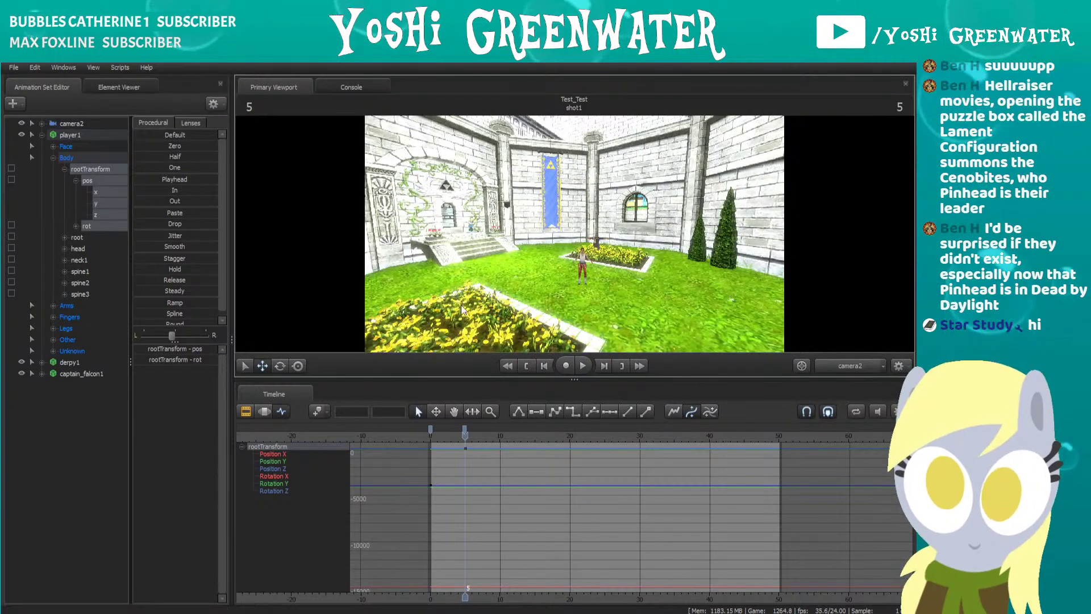
click(849, 366)
key(w)
drag(566, 243, 564, 255)
key(ctrl)
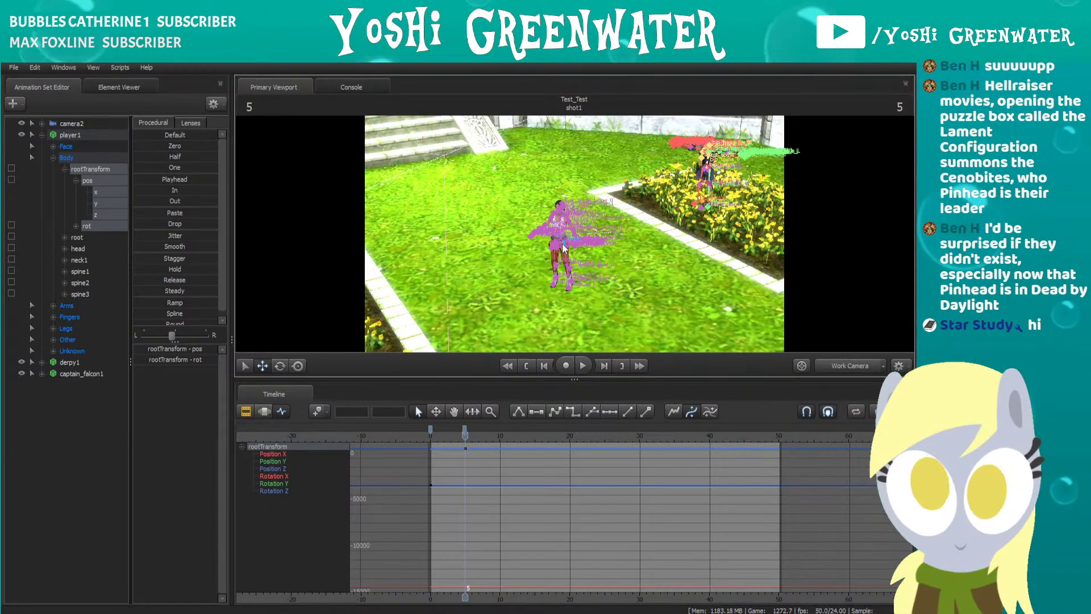
key(w)
drag(564, 248, 548, 250)
click(545, 246)
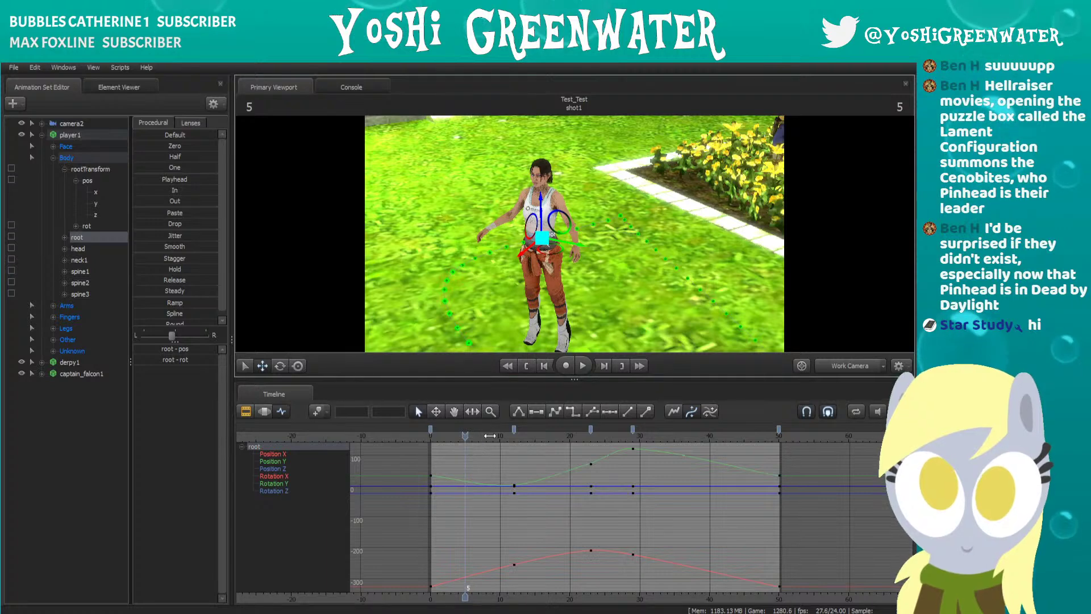
Isolate root's Position Y curve, move its frame 12 keyframe to frame 5 with value 15.40, and play the shot.
drag(490, 435, 513, 435)
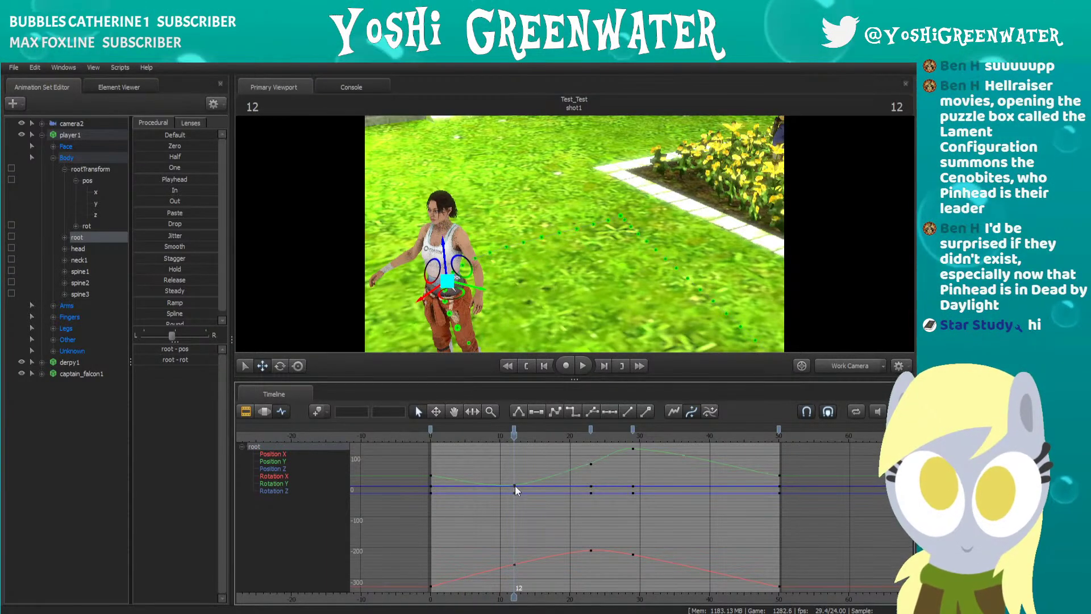
click(279, 460)
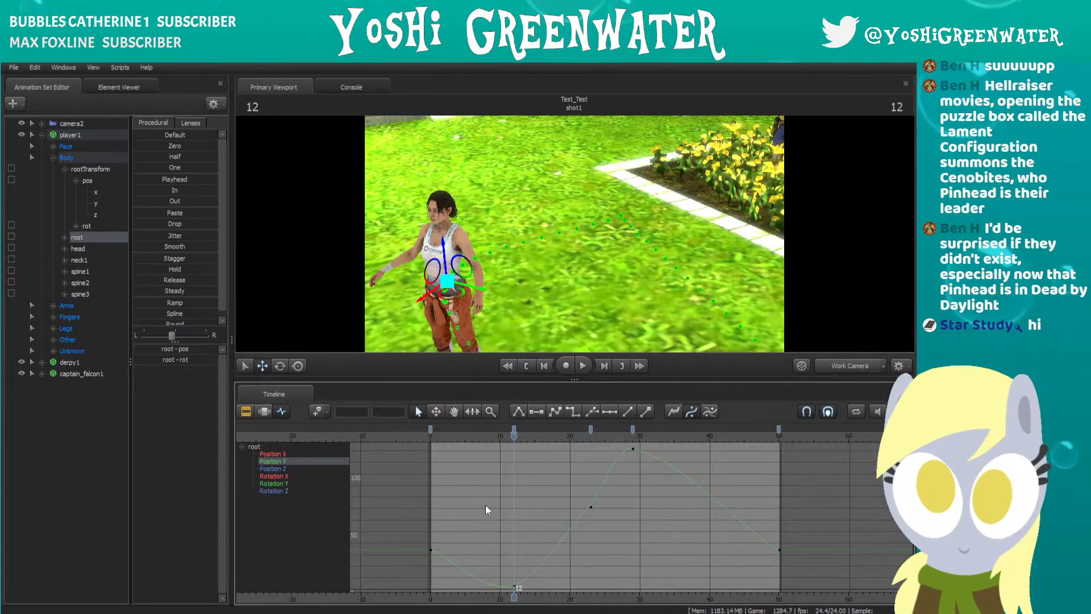
click(515, 583)
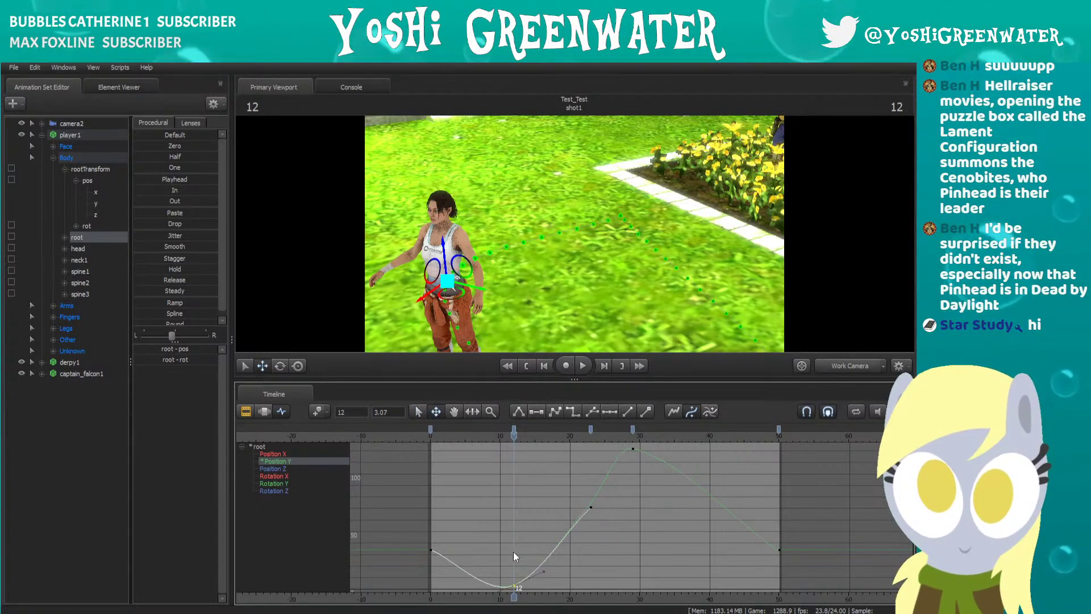
drag(516, 585, 463, 569)
drag(433, 440, 440, 442)
key(space)
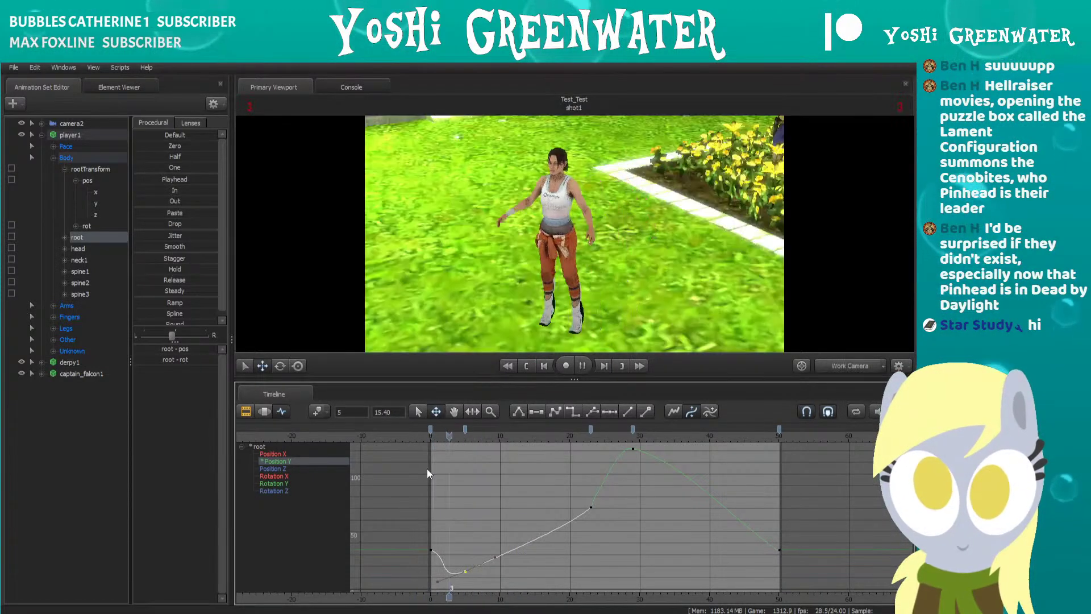
Slide the frame 5 Position Y keyframe to frame 19 and play the shot from the start.
key(space)
drag(465, 436, 560, 434)
drag(416, 436, 438, 447)
key(space)
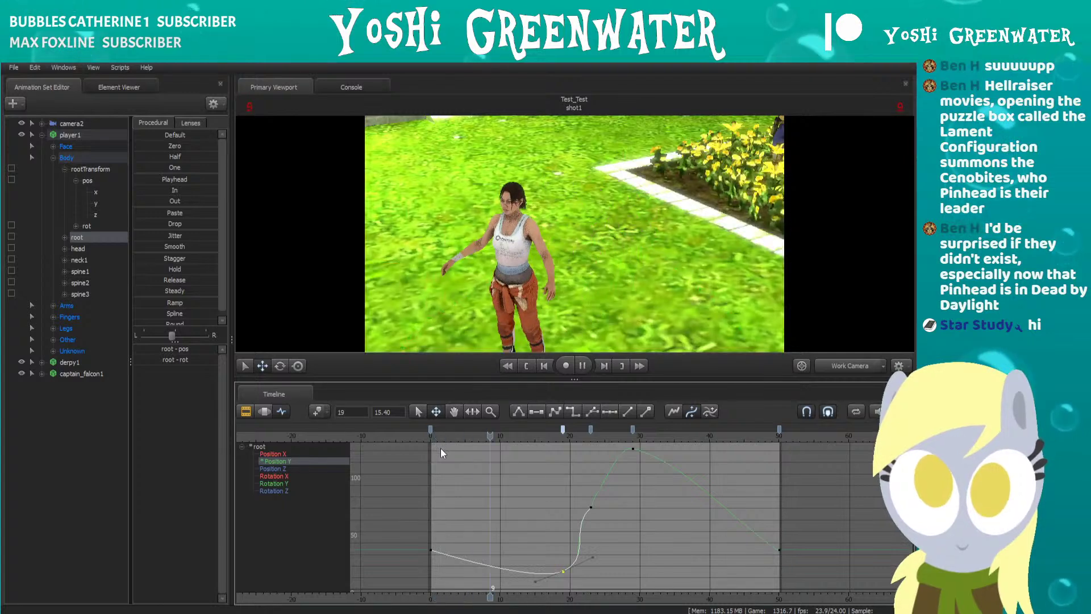
Move the frame 19 Position Y keyframe to frame 10 with value 17.38 and scrub through the motion.
key(space)
drag(561, 570, 503, 569)
drag(451, 436, 479, 436)
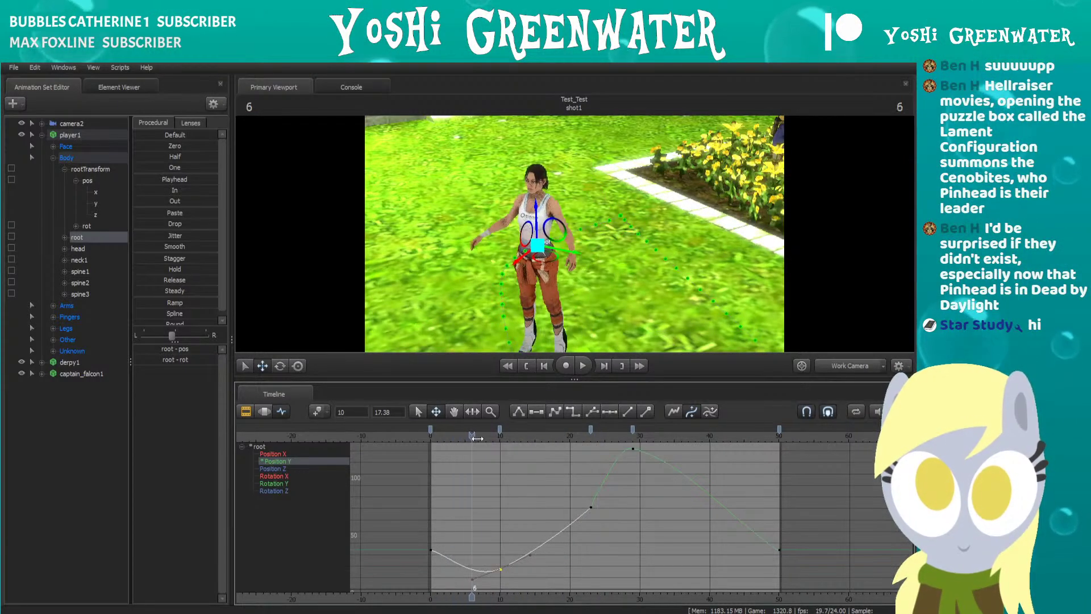
Try raising the frame 10 Position Y keyframe to 117.53, play the motion, and undo the change.
scroll(503, 503, down, 5)
drag(485, 572, 467, 438)
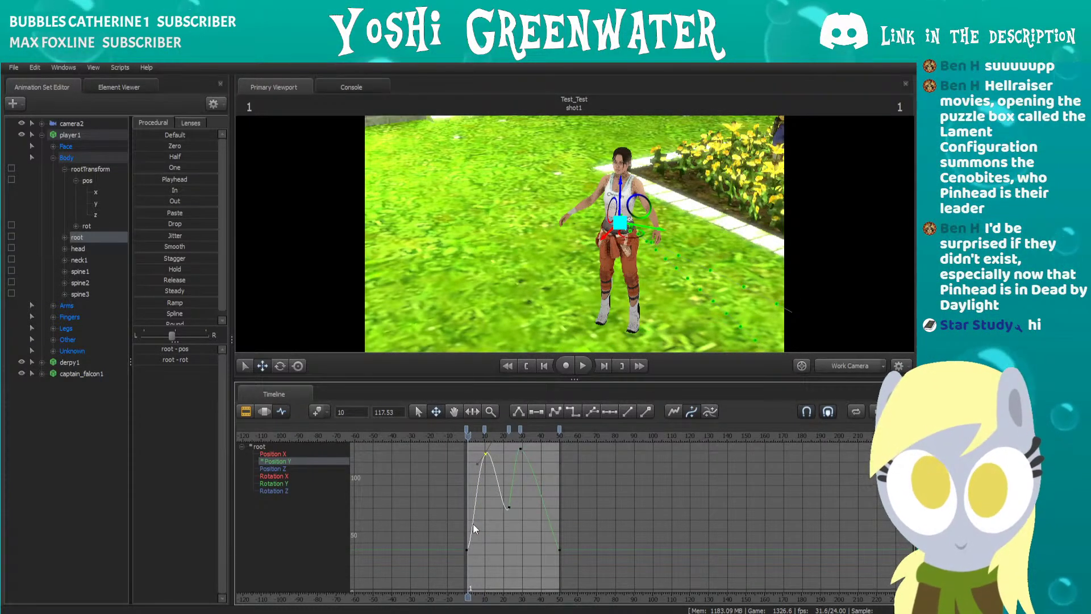
key(space)
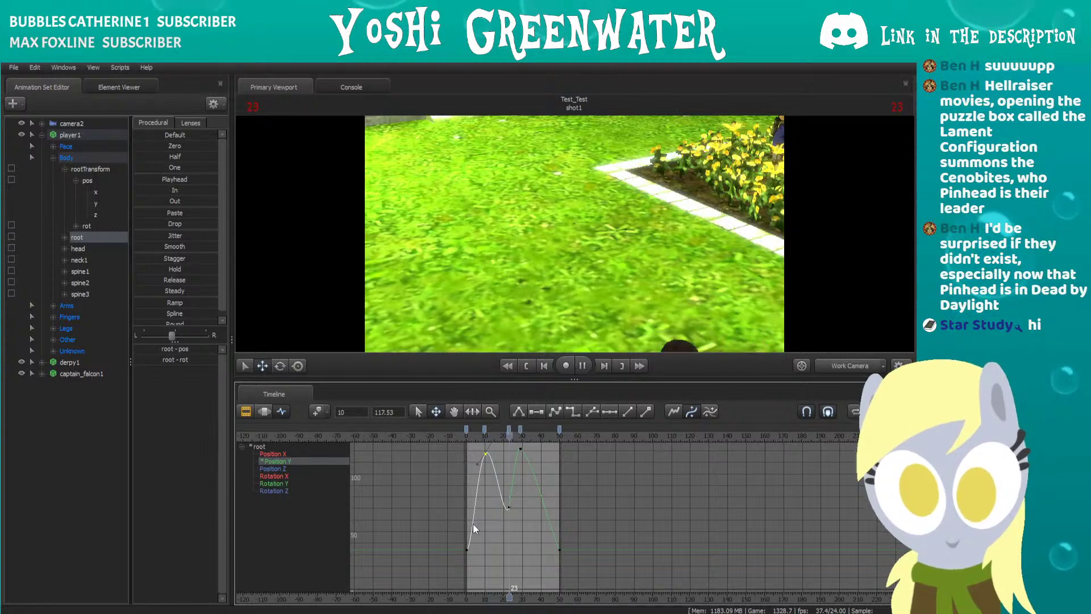
key(ctrl+z)
key(ctrl+z)
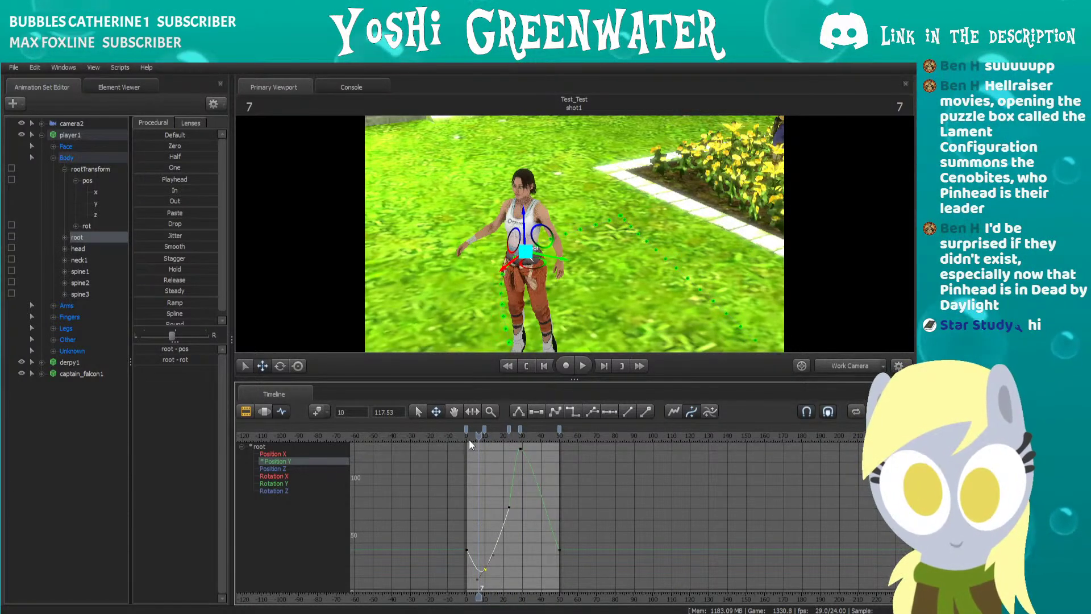
key(space)
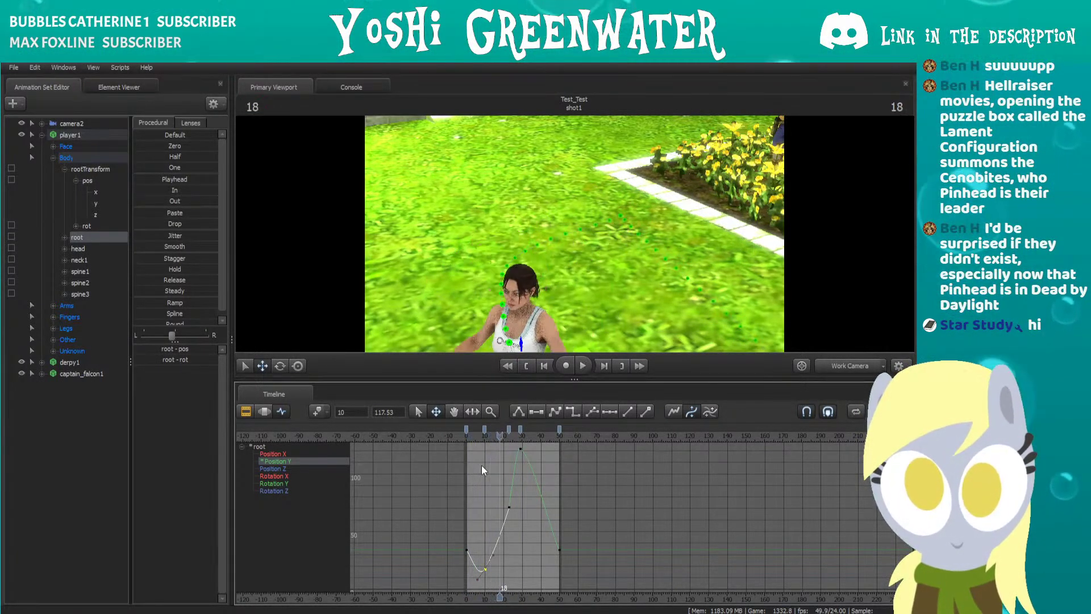
Examine player1's root motion path across the lawn from a higher, farther viewpoint.
drag(511, 284, 500, 324)
key(s)
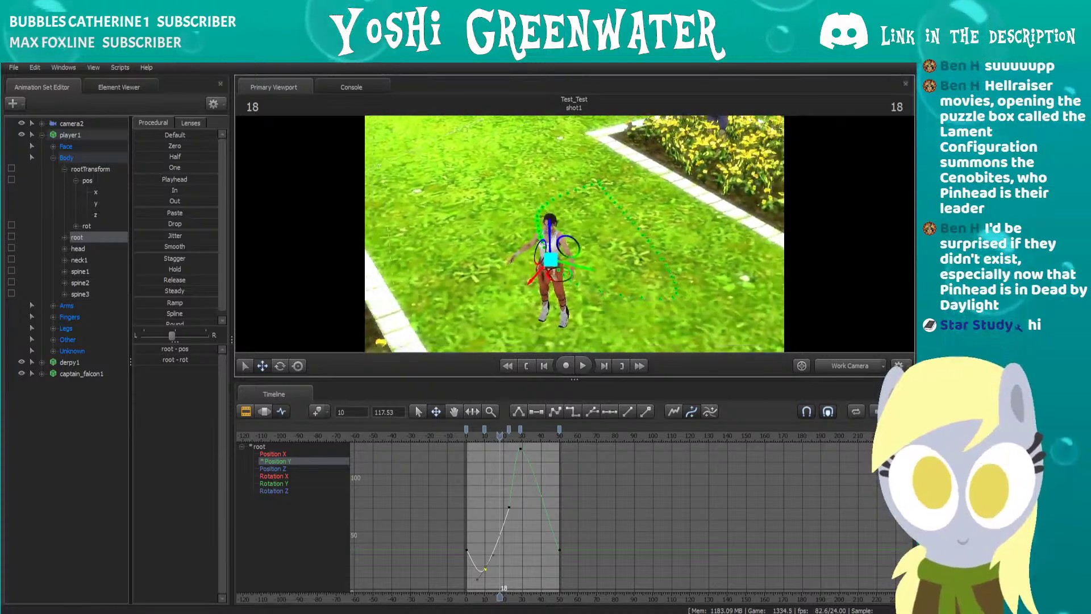
drag(574, 233, 574, 235)
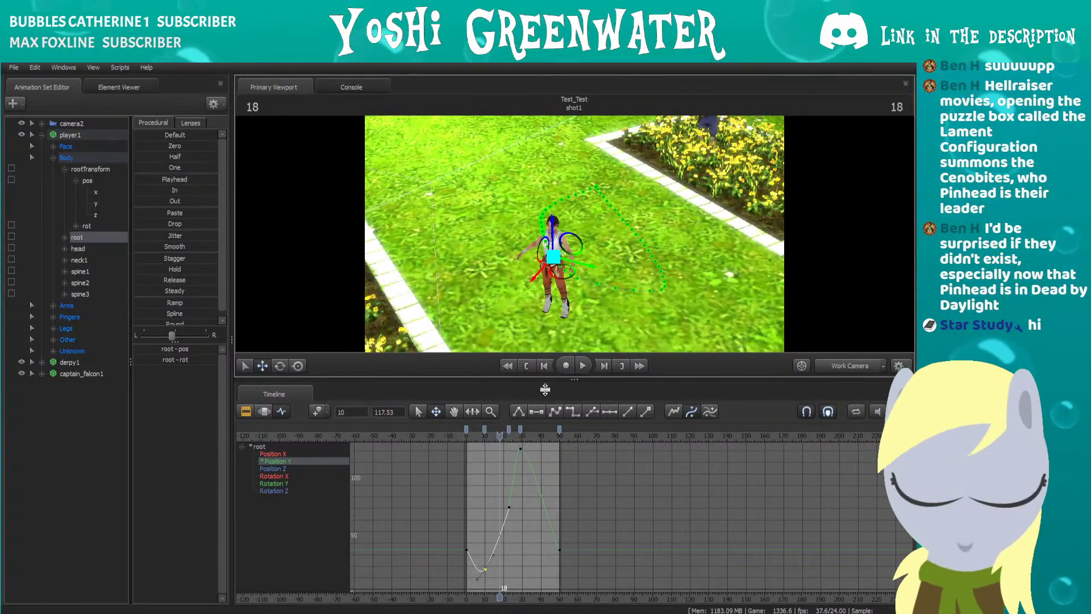
scroll(508, 483, up, 2)
drag(560, 323, 535, 310)
key(d)
drag(574, 234, 563, 237)
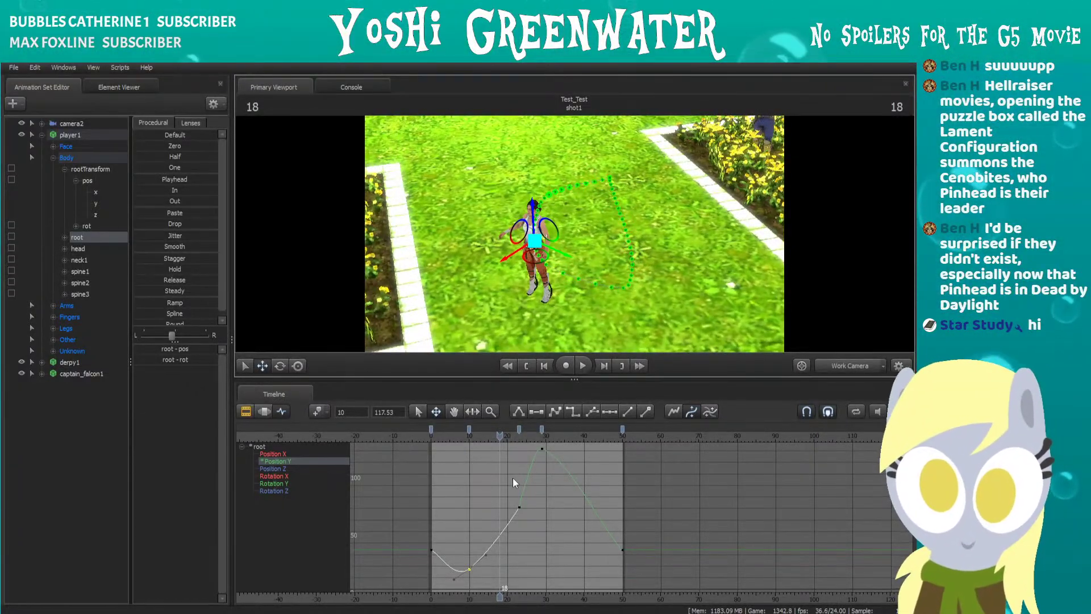
key(space)
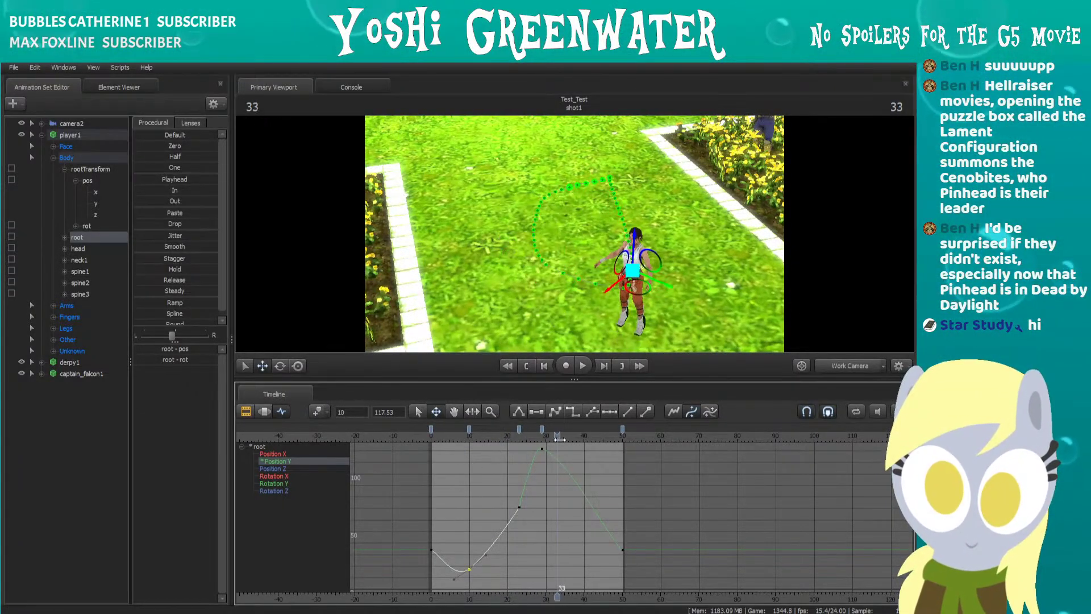
View the shot in the Motion Editor and Clip Editor, and return the timeline to the Graph Editor.
click(265, 412)
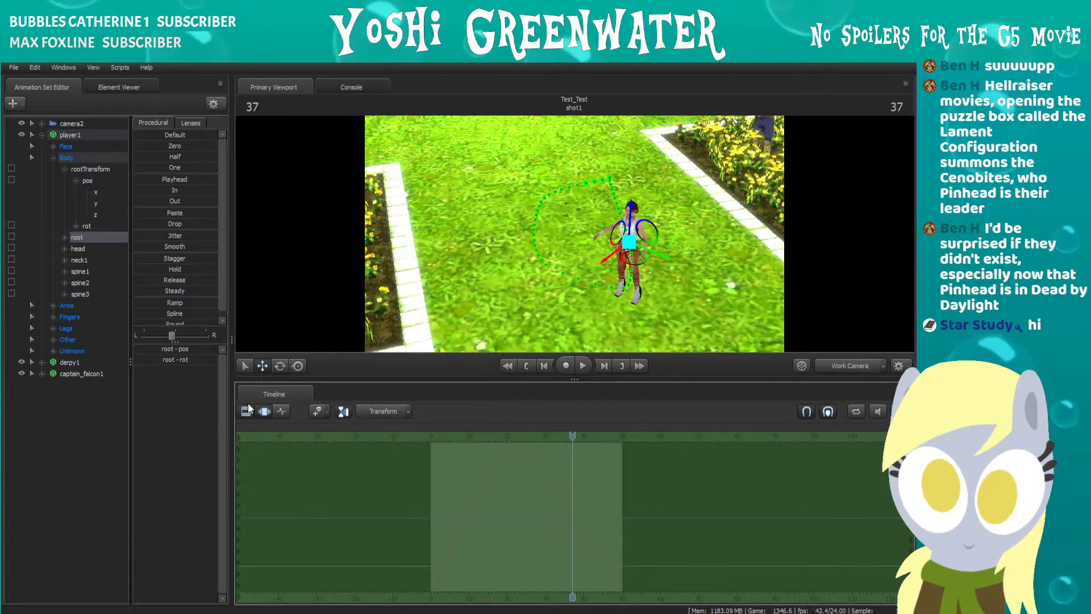
click(247, 409)
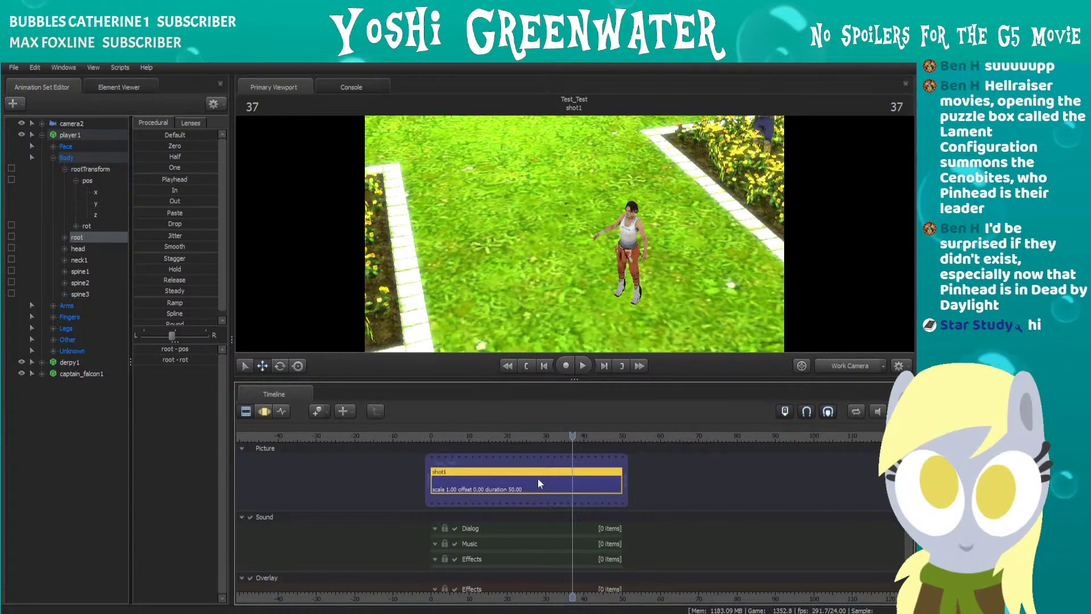
drag(480, 437, 495, 439)
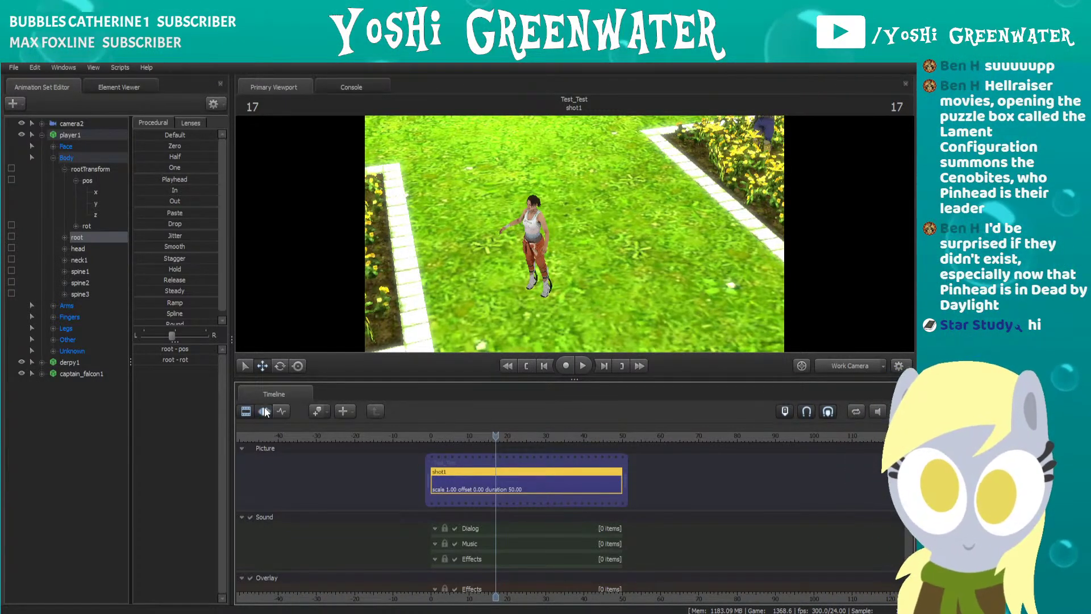
key(F4)
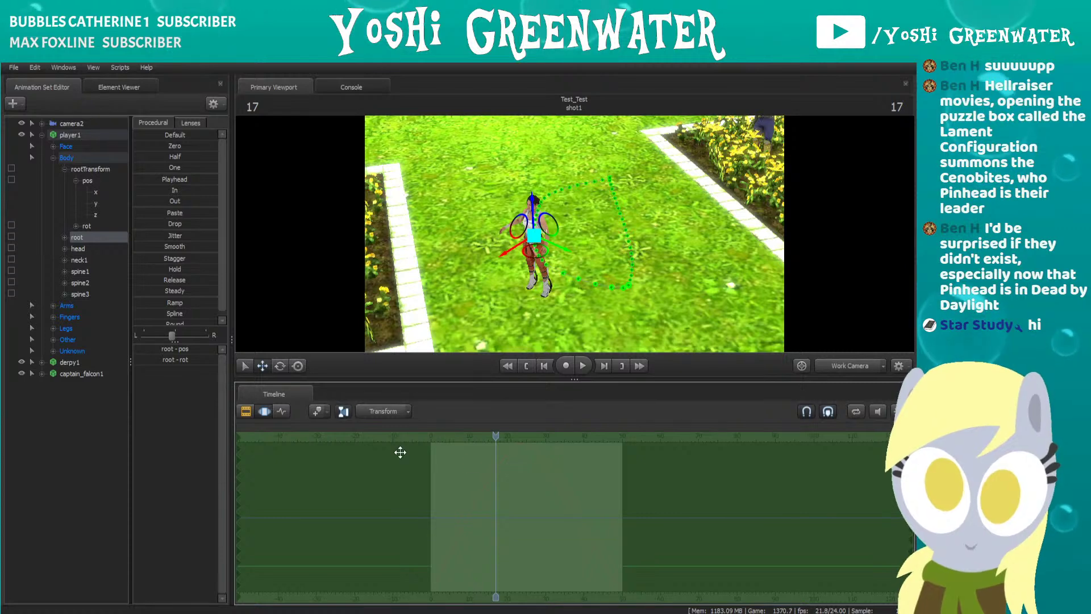
click(280, 412)
scroll(550, 469, up, 4)
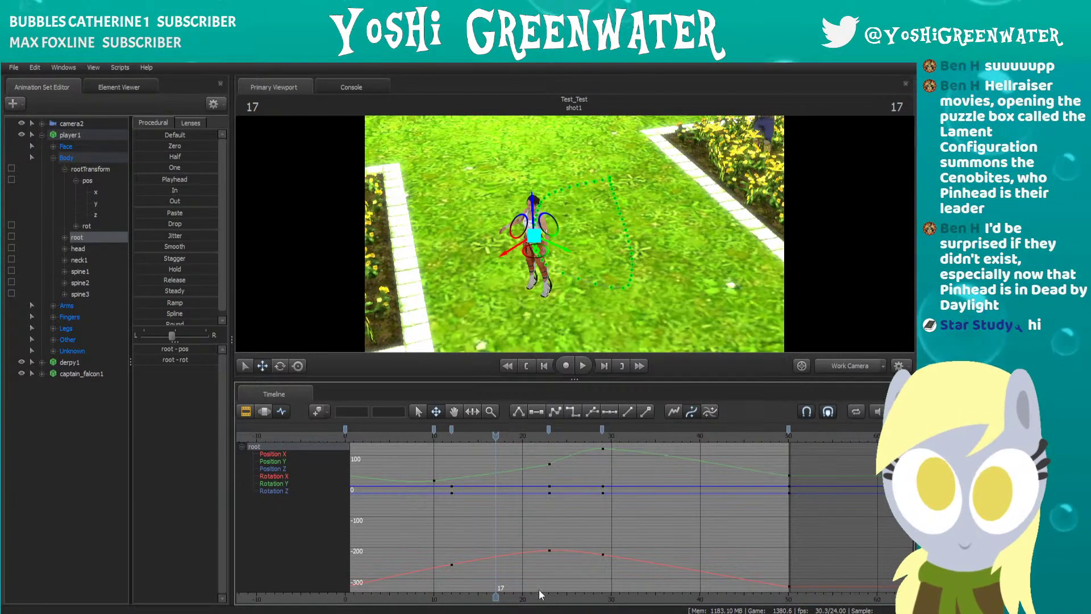
Move root's frame 10 keyframe to frame 12, in line with the other channels' keys, and scrub the shot.
drag(557, 594, 605, 597)
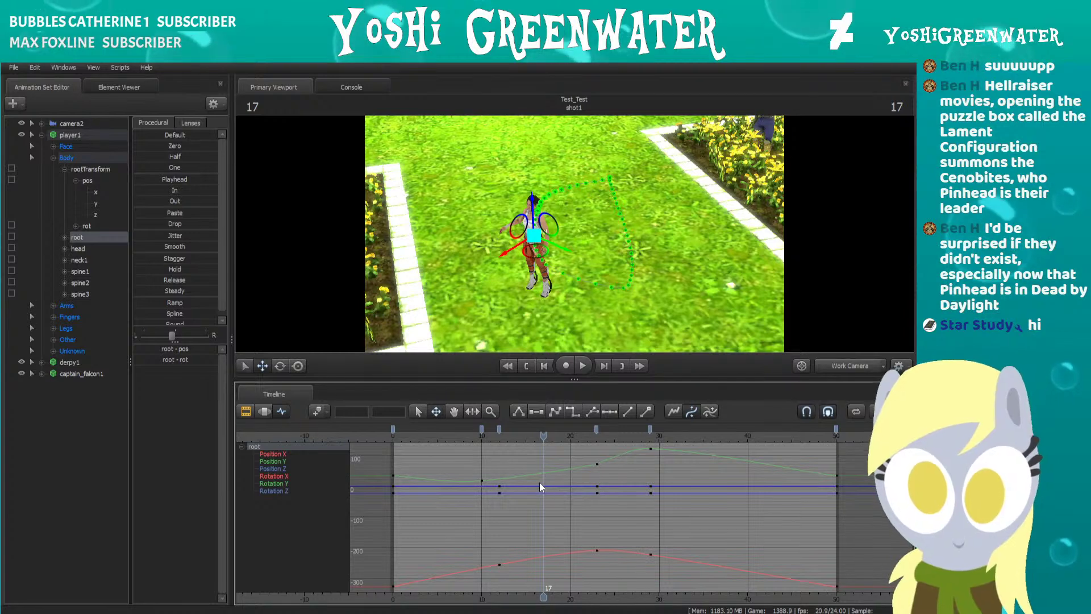
drag(487, 434, 500, 430)
click(482, 429)
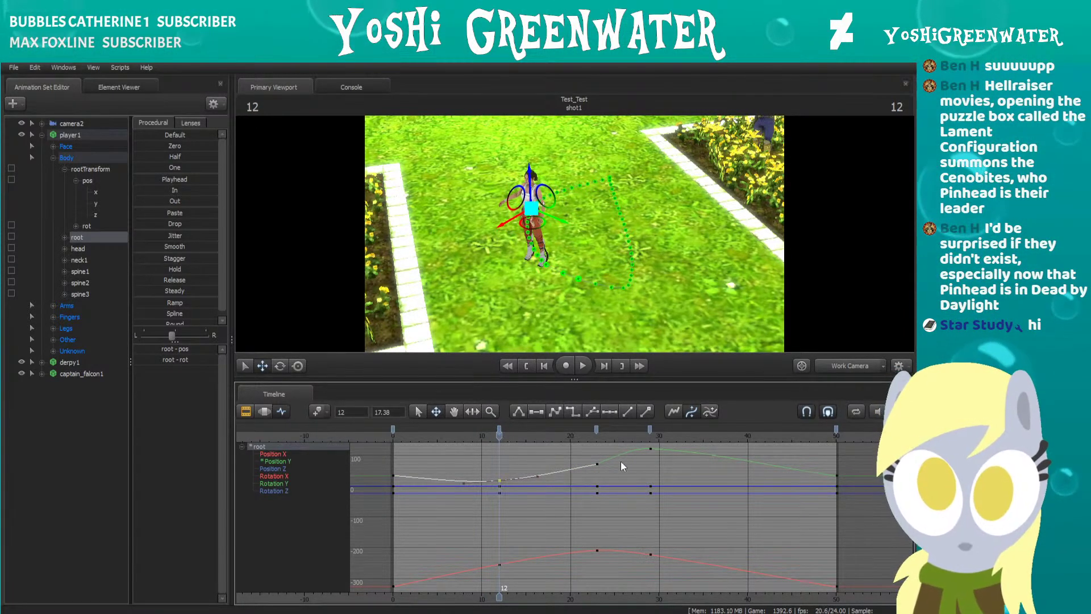
drag(403, 433, 429, 438)
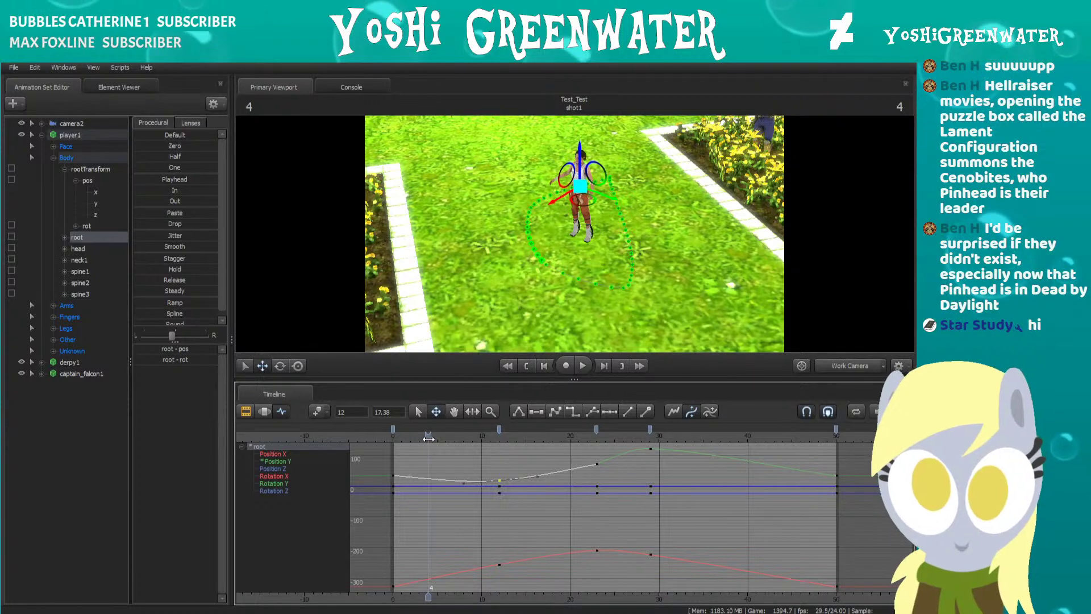
Examine root's Position X, Position Y, Position Z and Rotation X curves one at a time.
click(285, 454)
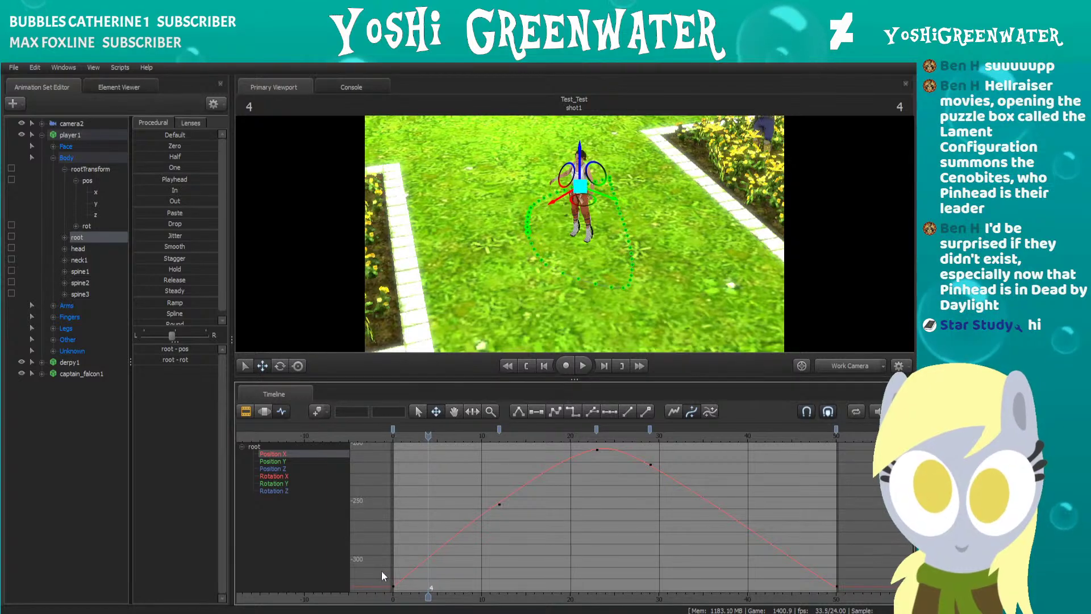
scroll(382, 563, down, 3)
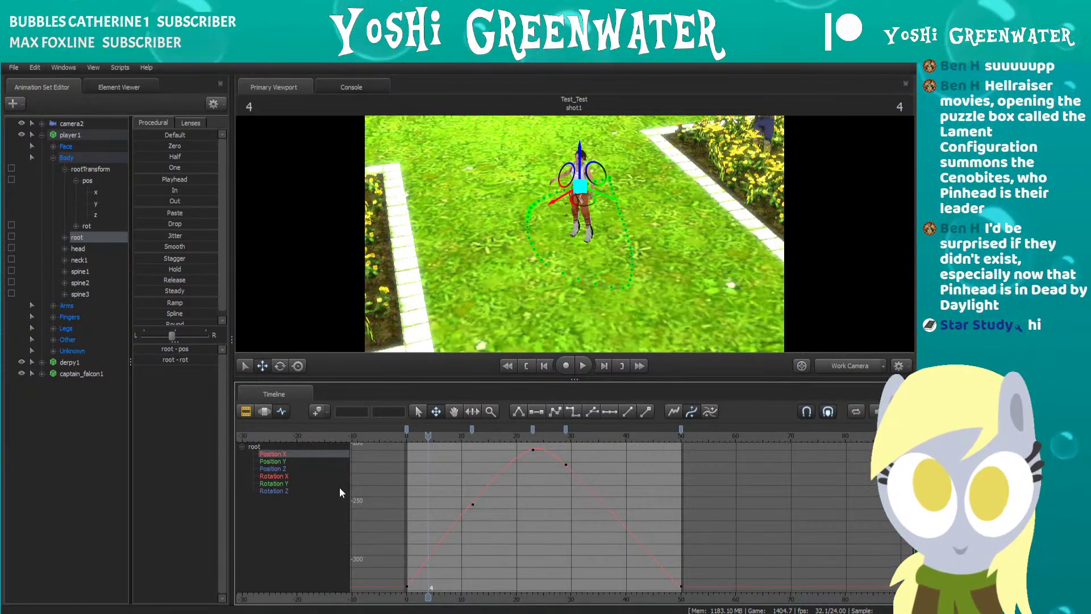
click(272, 461)
click(288, 469)
click(288, 476)
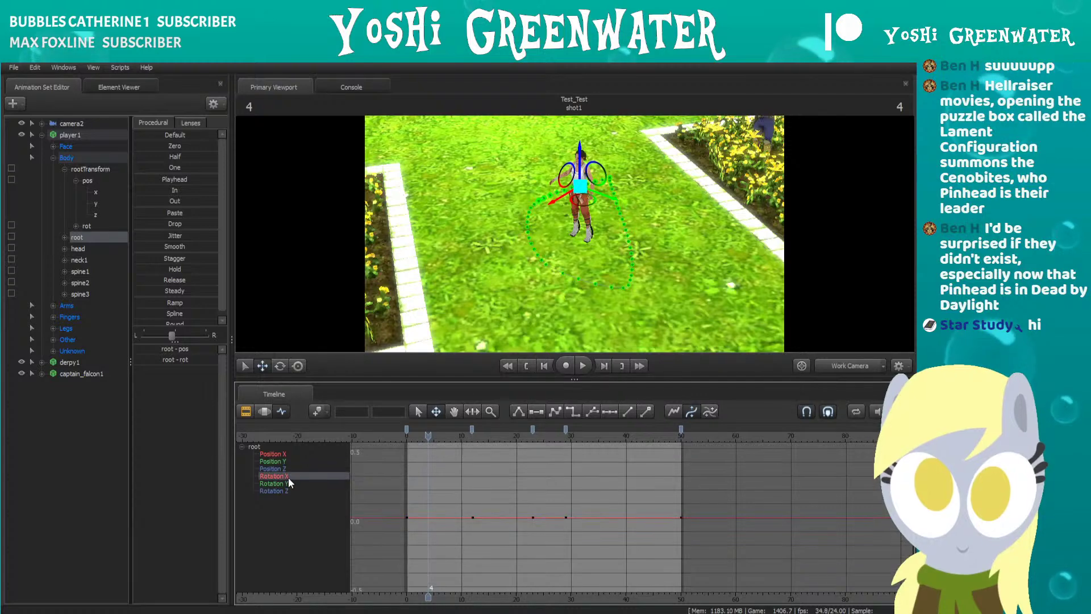
Delete the keyframes at frames 12, 23, 29 and 50 from root's Position Z curve.
click(291, 469)
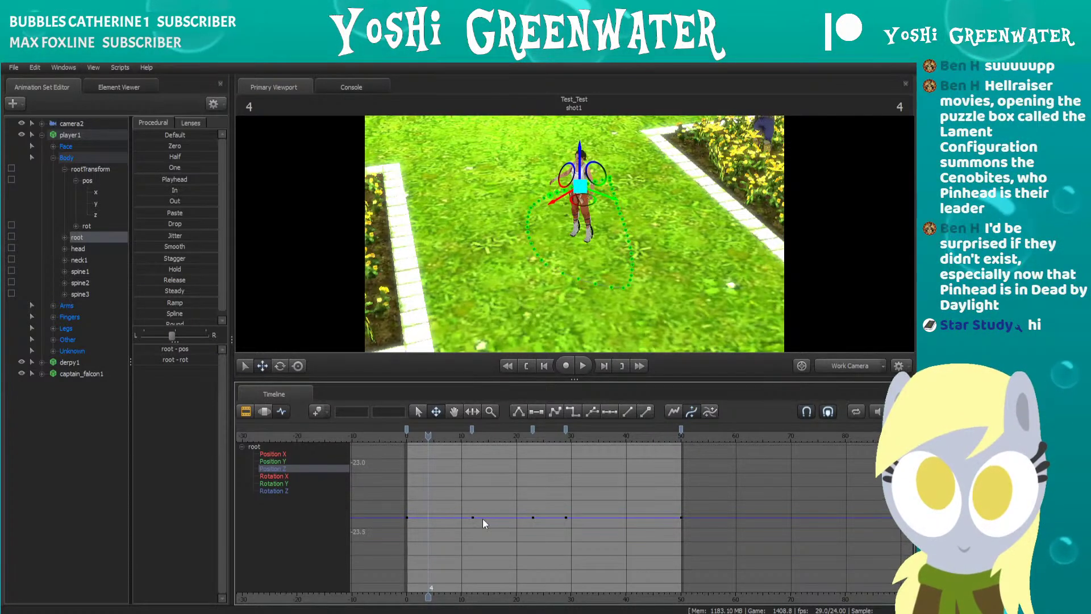
key(Delete)
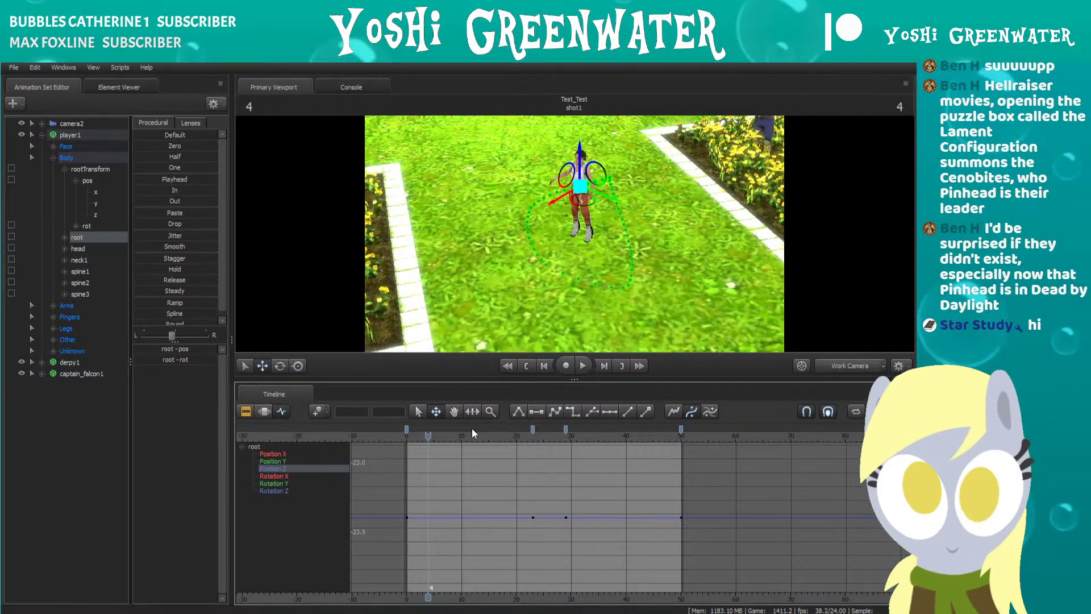
click(533, 428)
key(Delete)
click(566, 429)
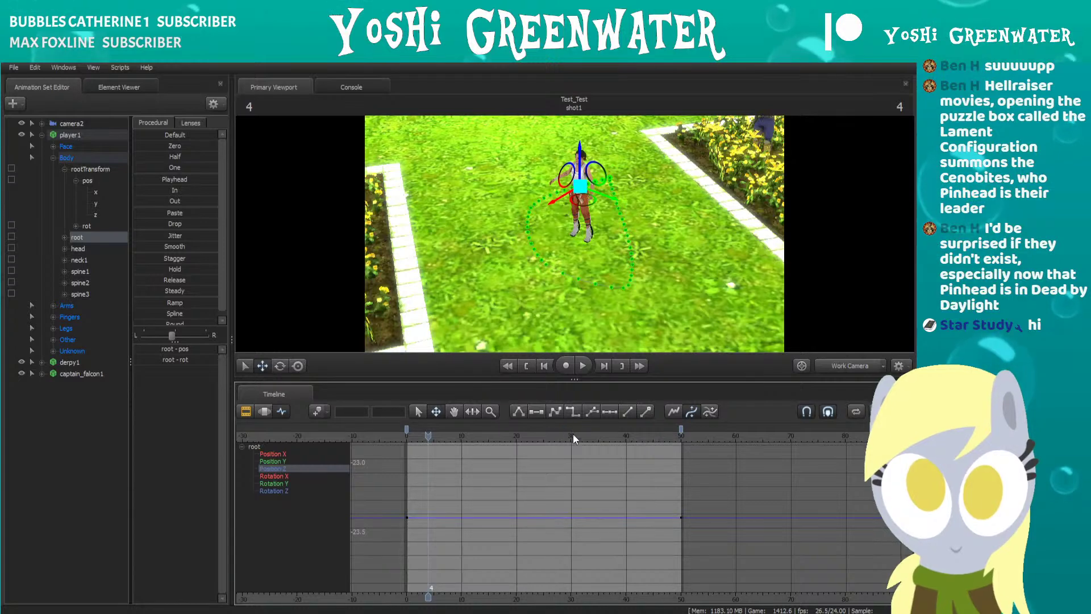
key(Delete)
click(681, 429)
key(Delete)
Select all of root's position and rotation channels to show their curves together.
click(280, 462)
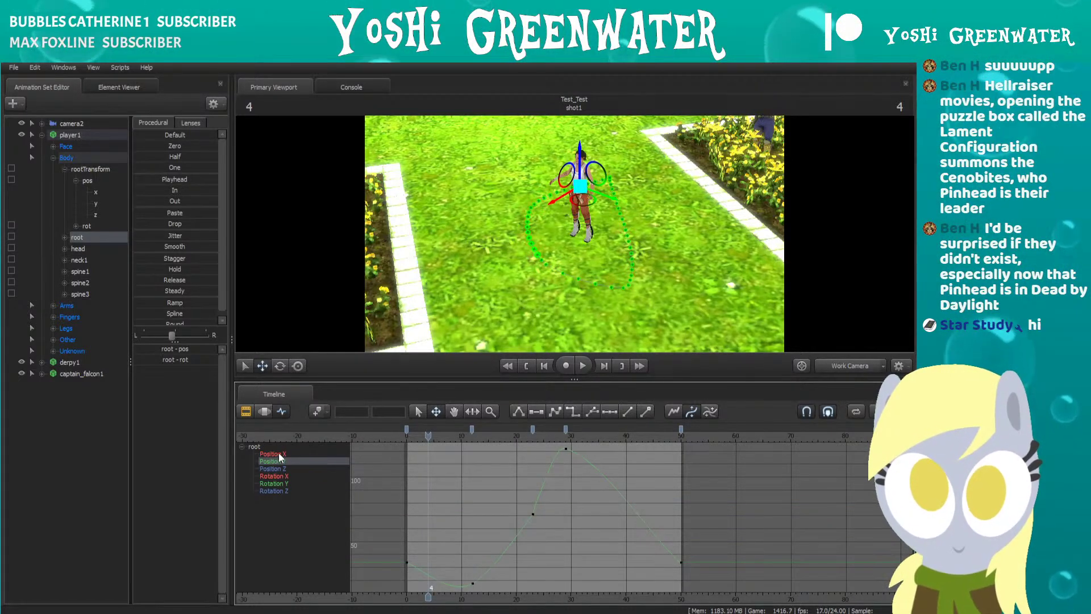
click(272, 453)
shift+click(274, 490)
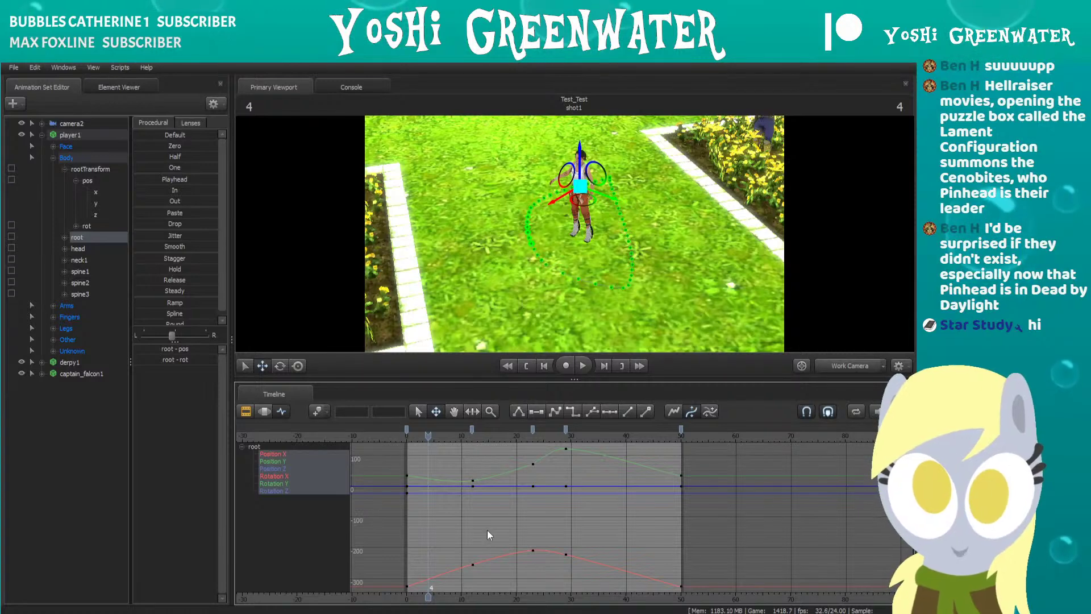
click(325, 515)
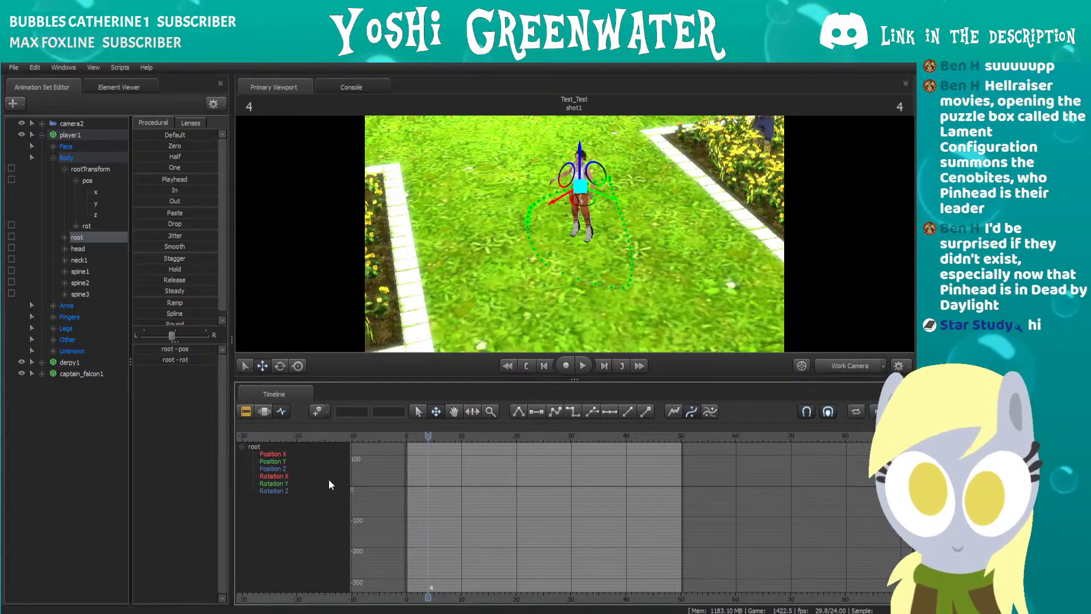
key(ctrl+a)
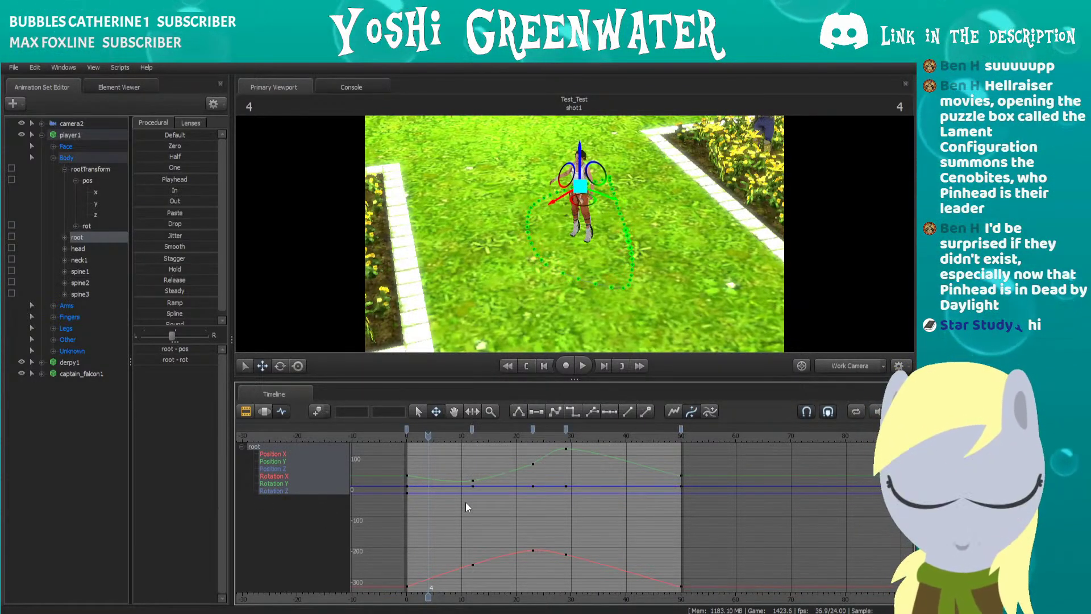
Clear the root selection, collapse player1's control hierarchy and turn the work camera toward the castle steps and flower bed.
click(280, 509)
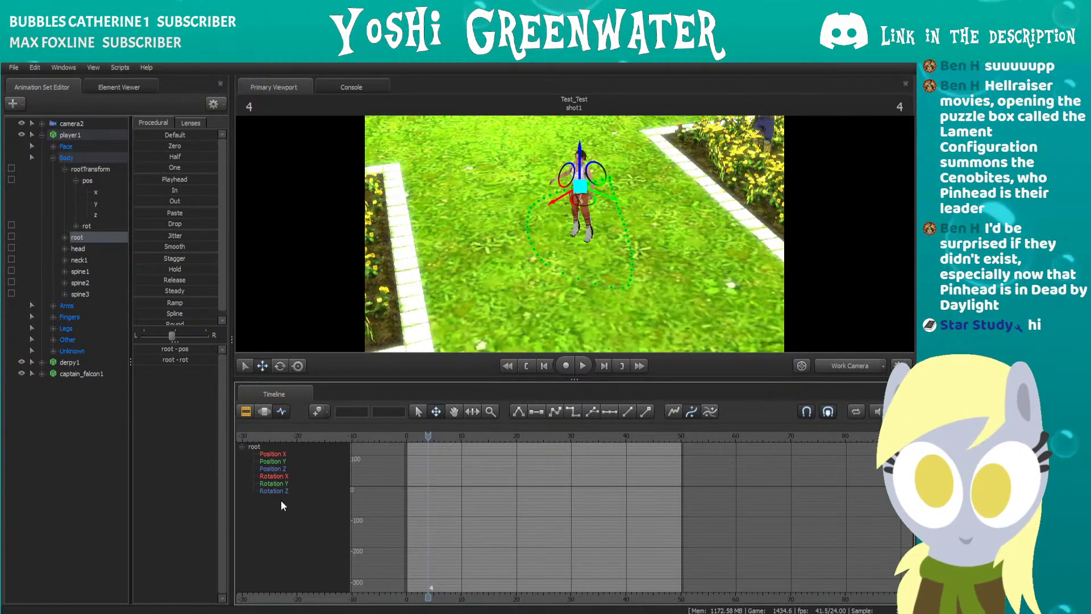
click(103, 458)
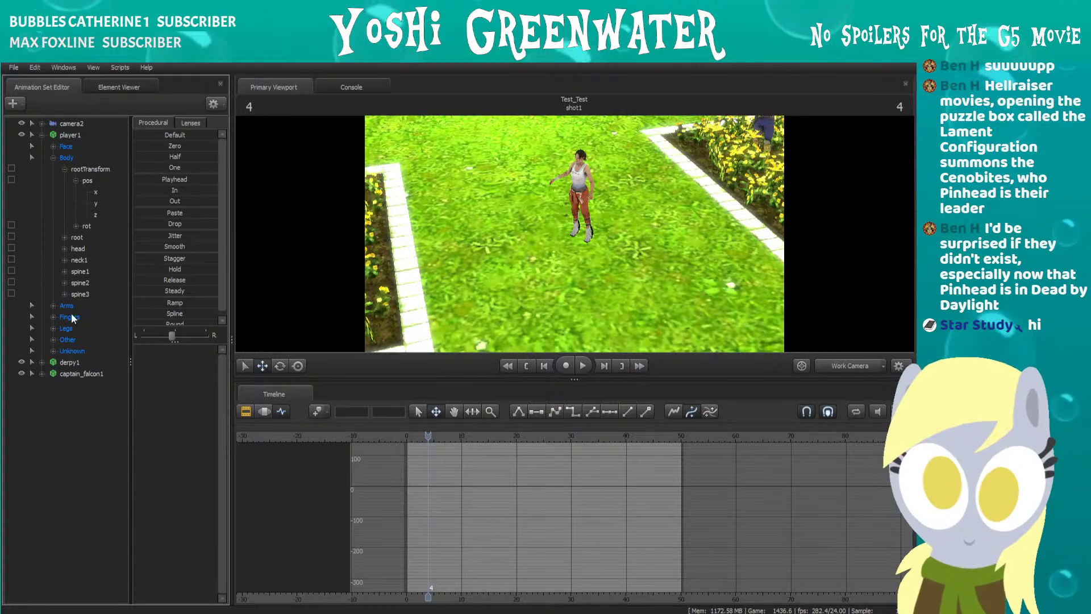
click(42, 135)
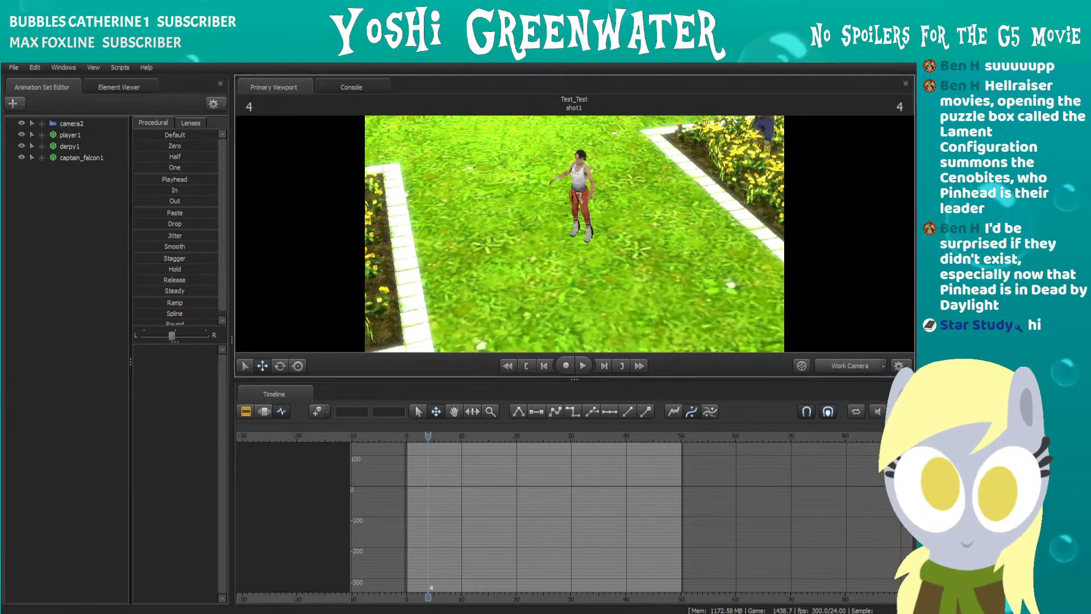
drag(574, 233, 619, 187)
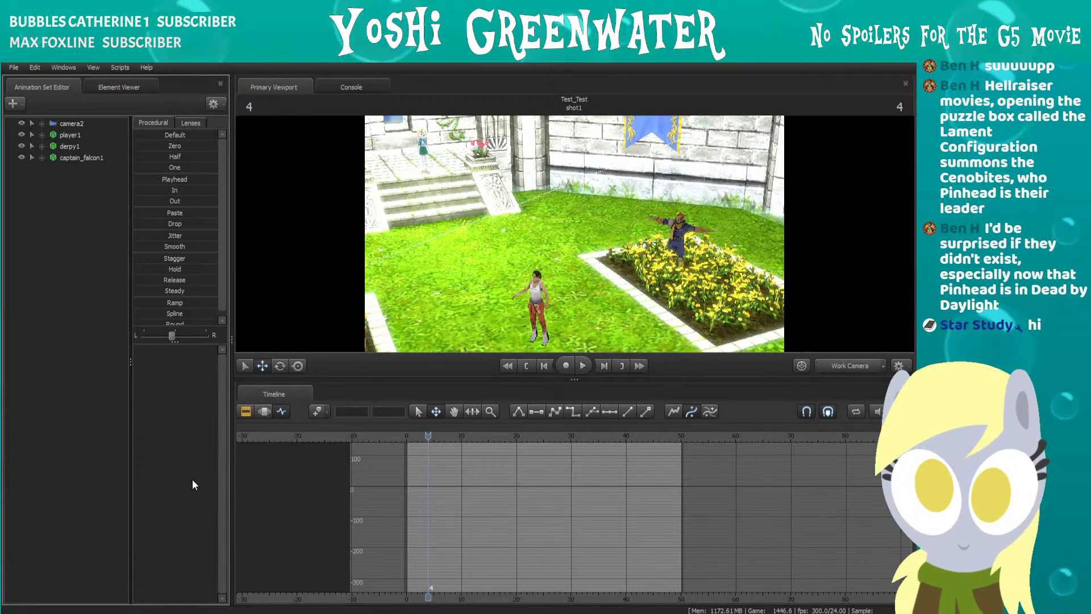
Switch to the 3D_Stream_Ani.fla document in Animate and move the story ideas text block up to Y 32.9.
key(alt+Tab)
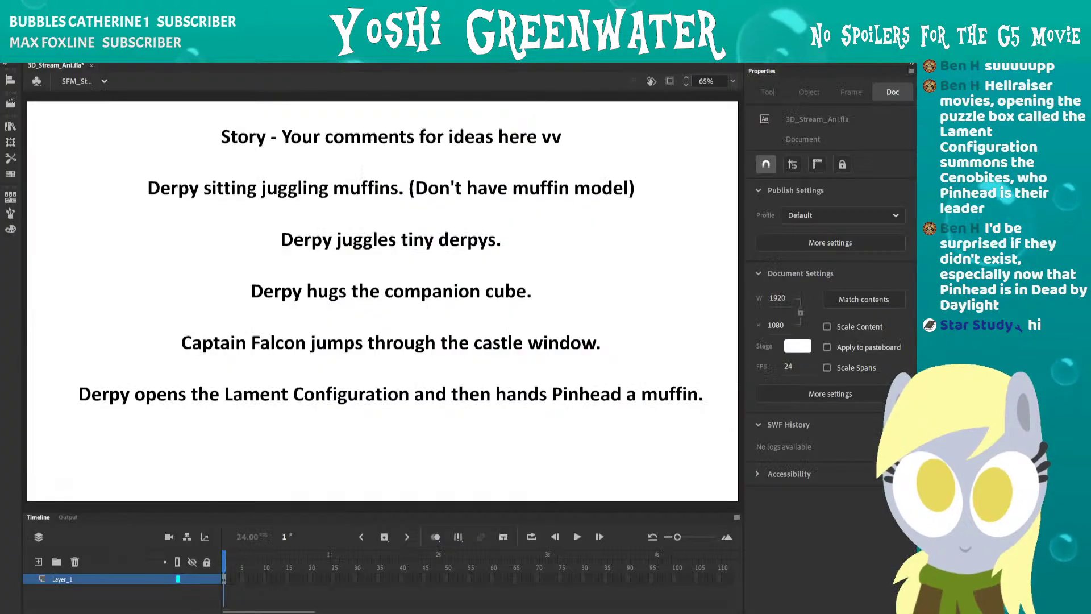
click(373, 294)
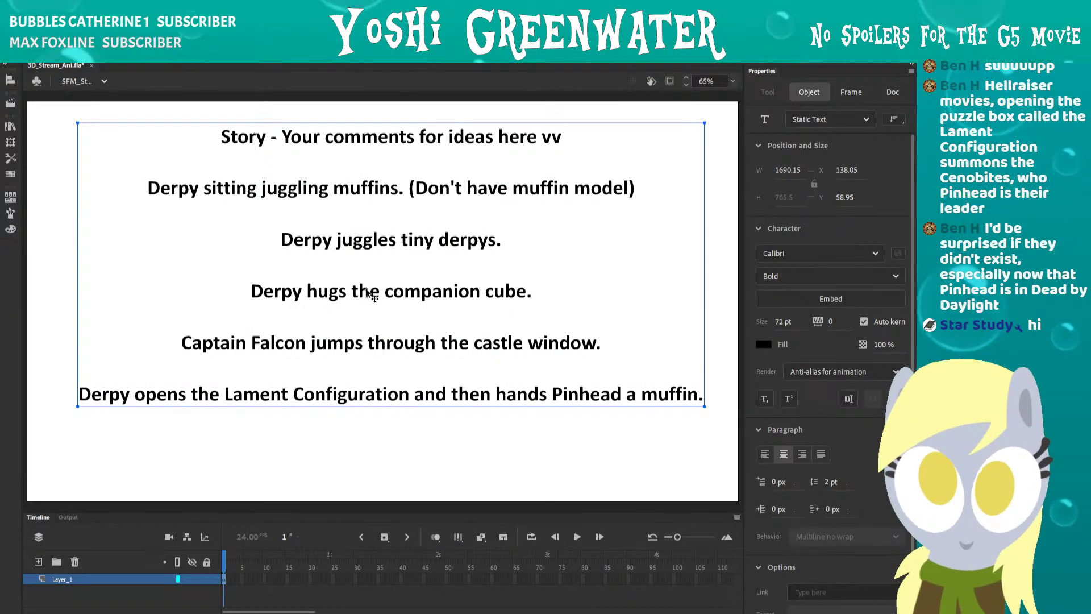
key(q)
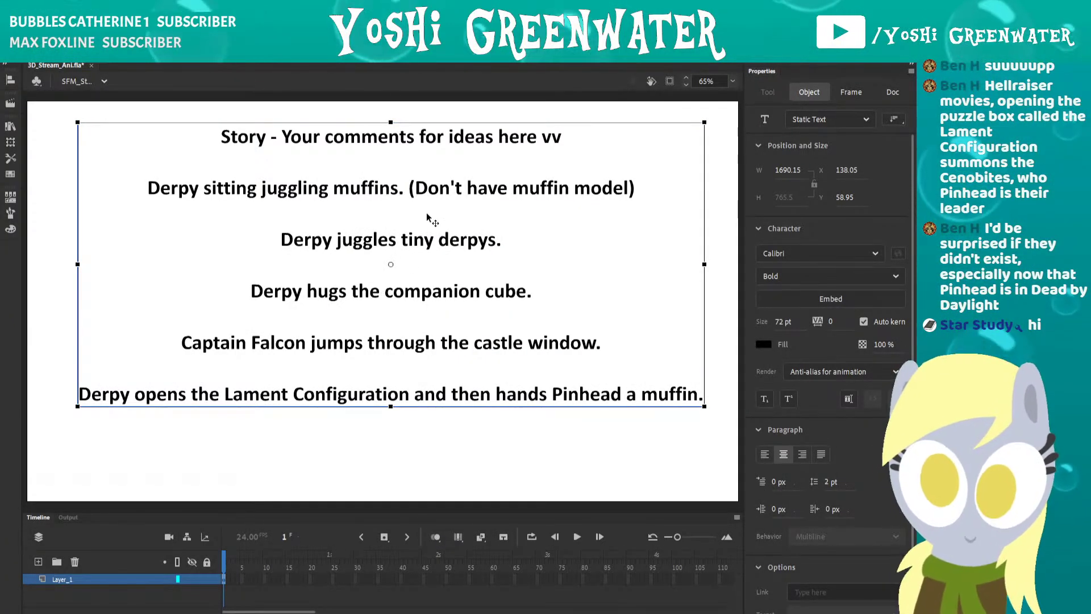
drag(442, 191, 444, 182)
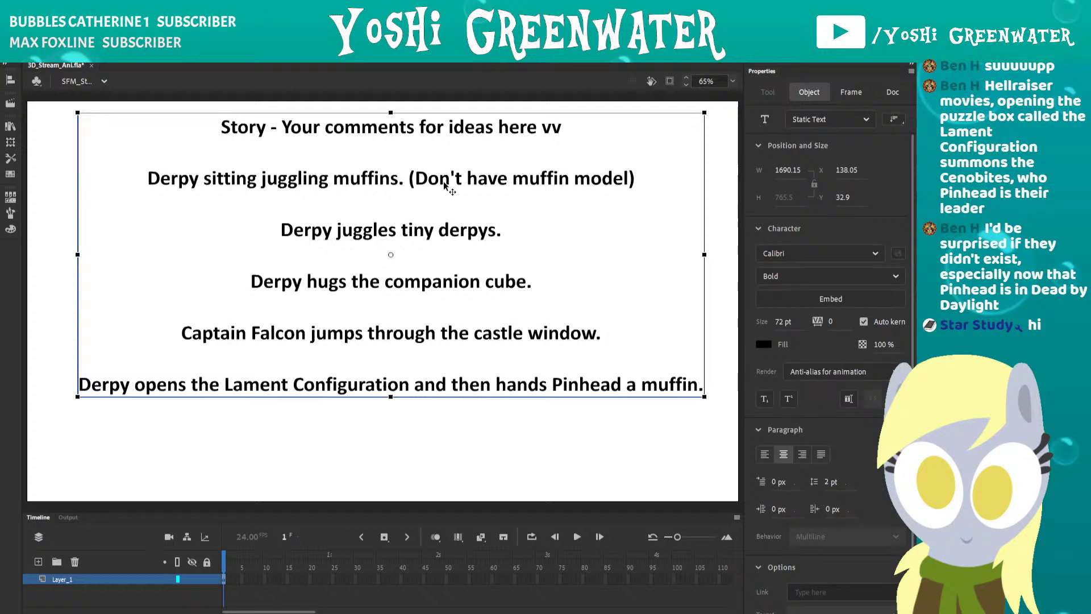
click(435, 429)
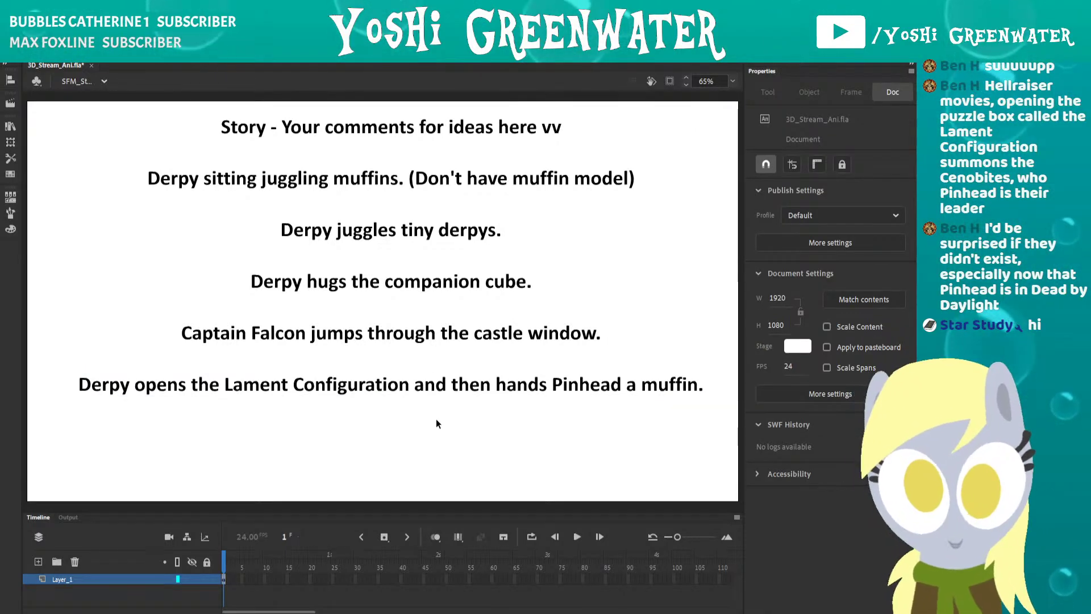
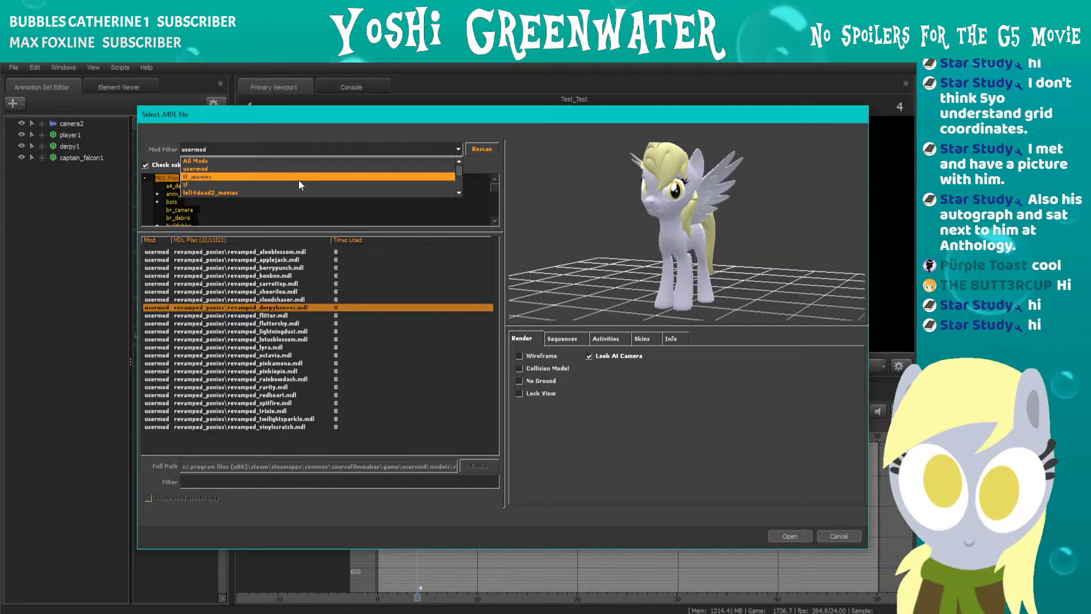
click(329, 133)
drag(370, 121, 370, 125)
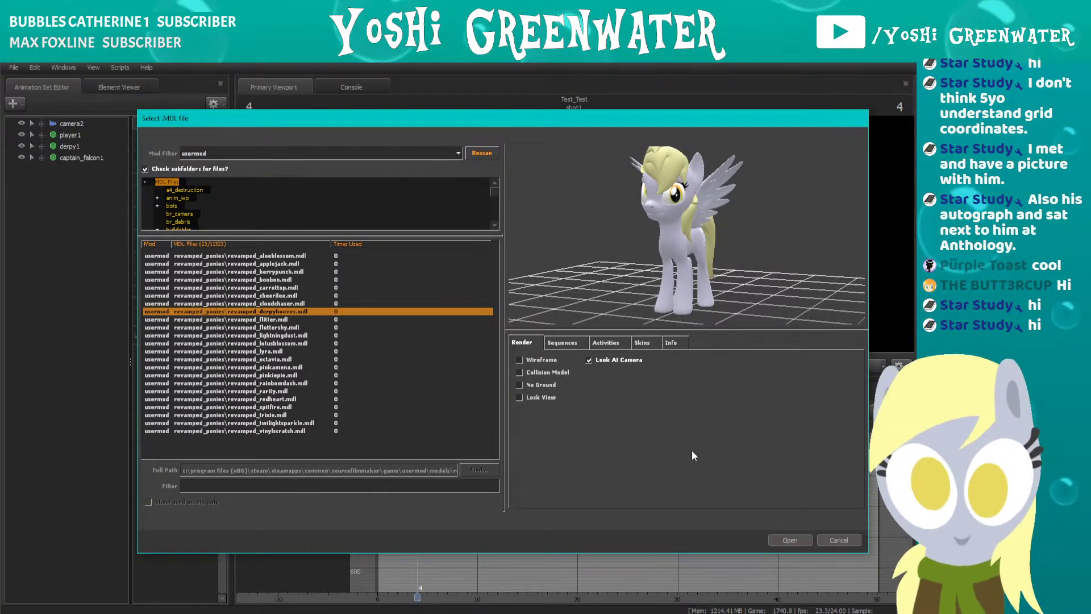
click(834, 539)
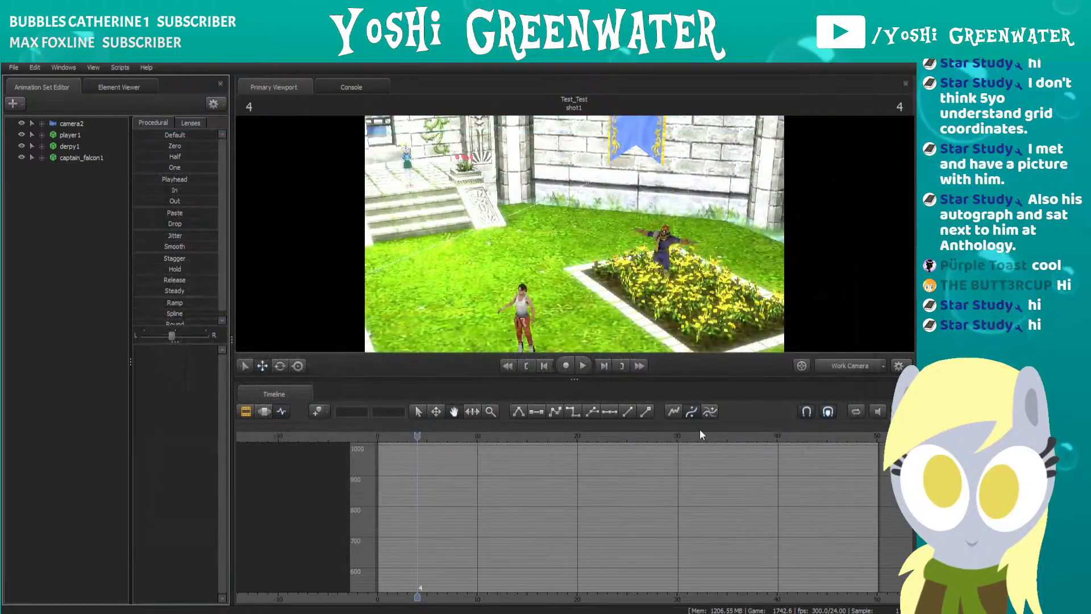
Select player1, return to frame 0 and fly the work camera to a front view of Derpy before the castle window.
mouse_move(574, 233)
mouse_down()
mouse_move(614, 227)
mouse_move(608, 216)
mouse_move(631, 233)
mouse_move(619, 250)
mouse_move(596, 233)
mouse_move(571, 241)
mouse_move(515, 209)
mouse_move(574, 233)
mouse_up()
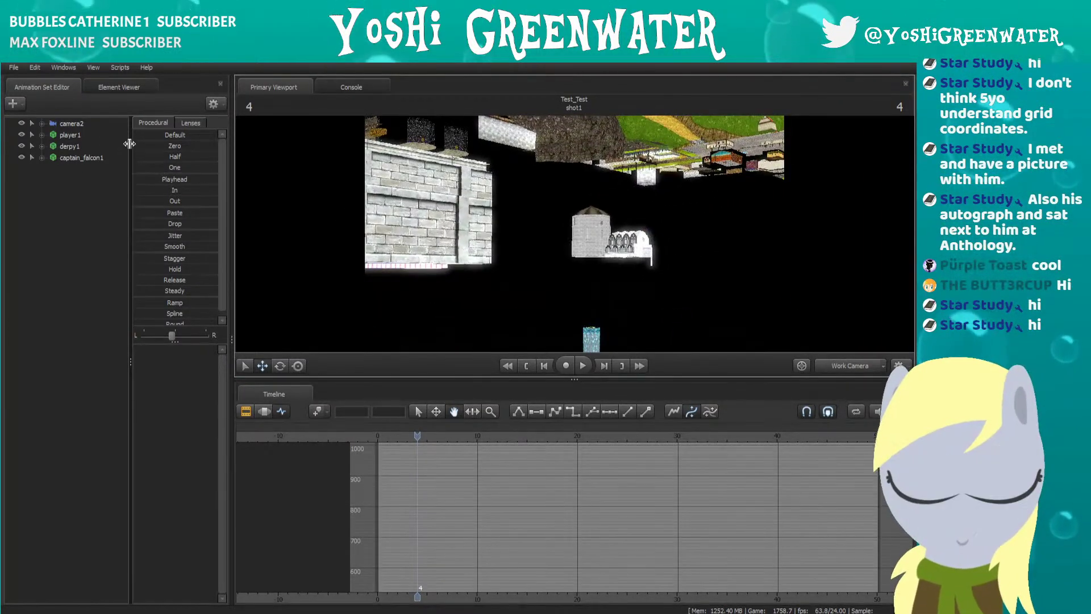
click(81, 134)
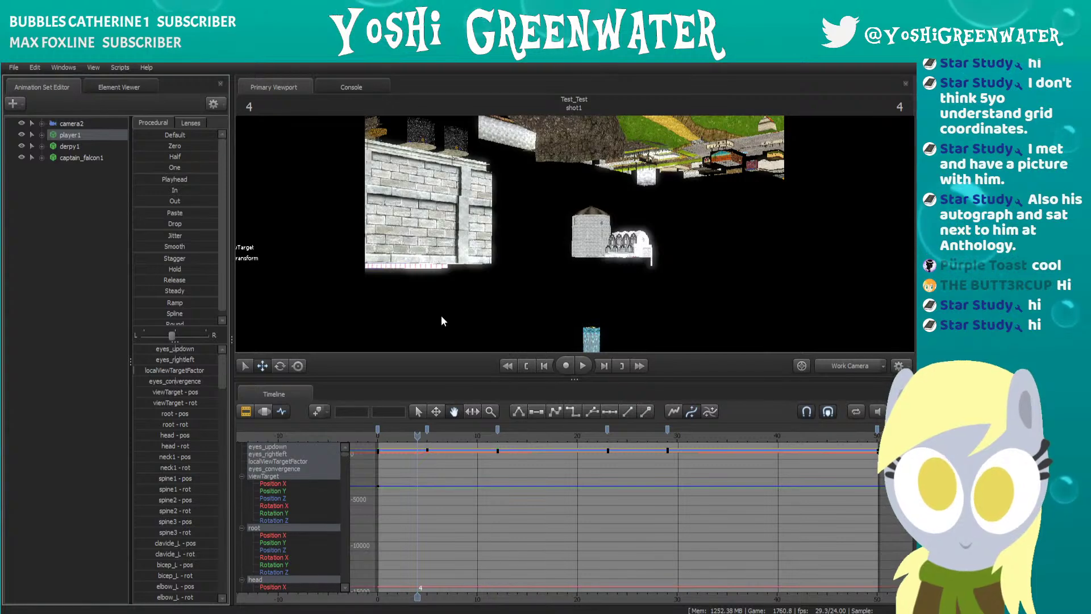
click(535, 367)
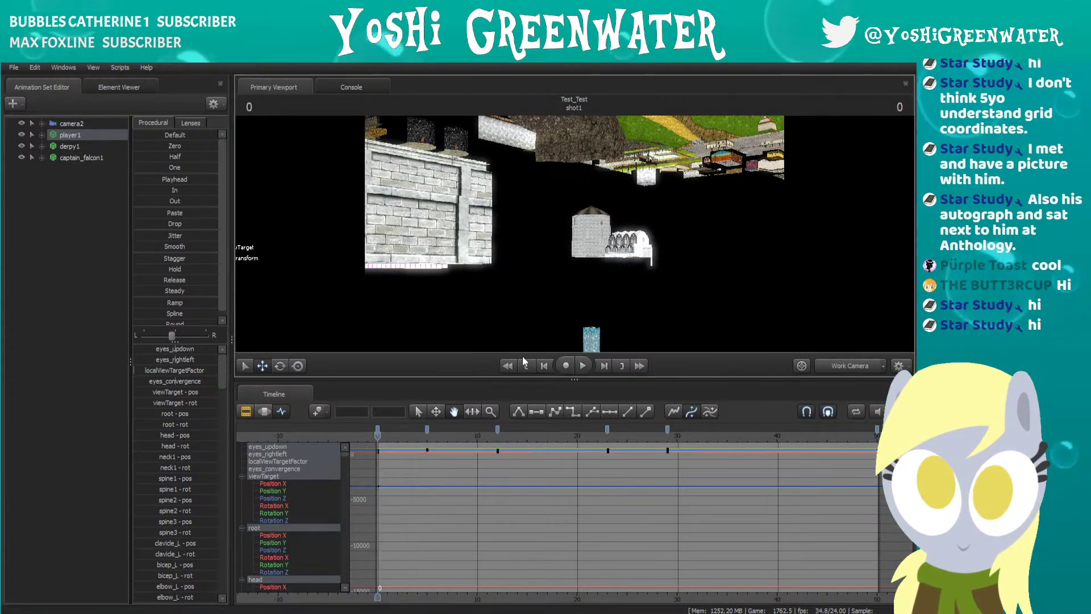
key(w)
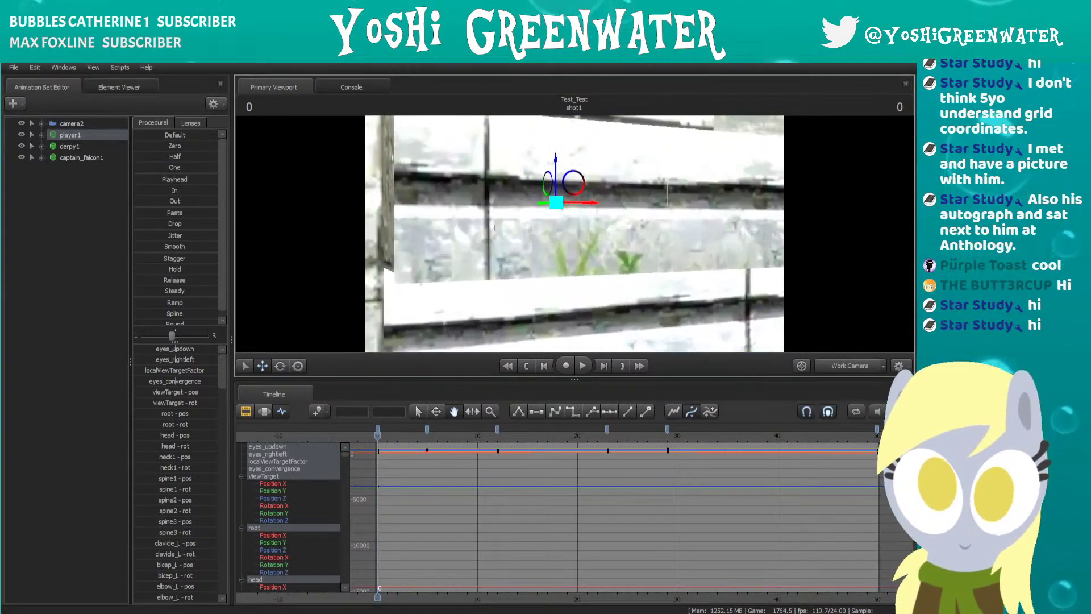
key(w)
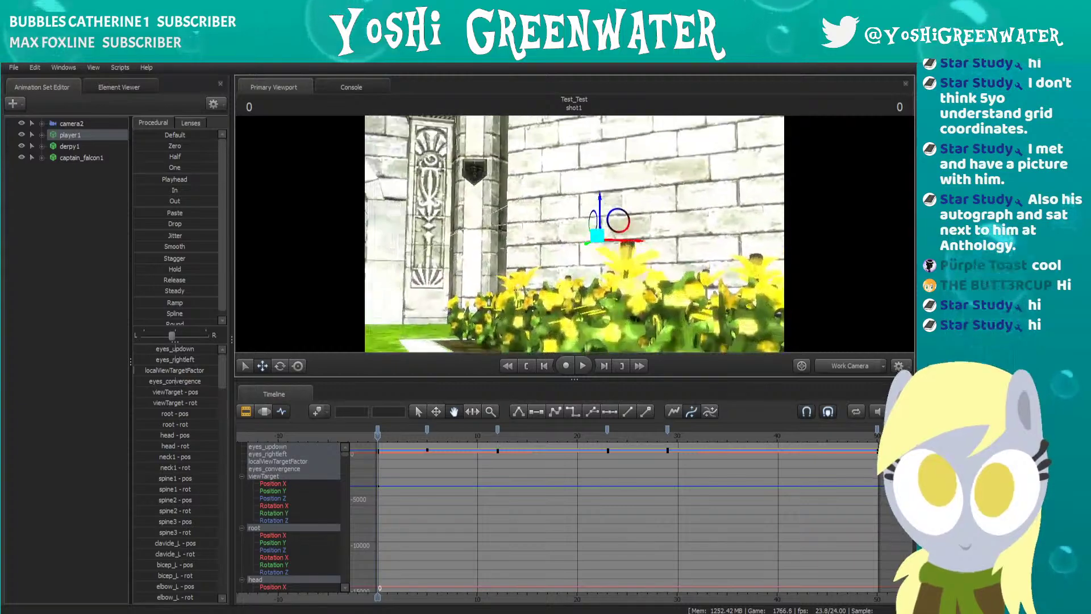
key(w)
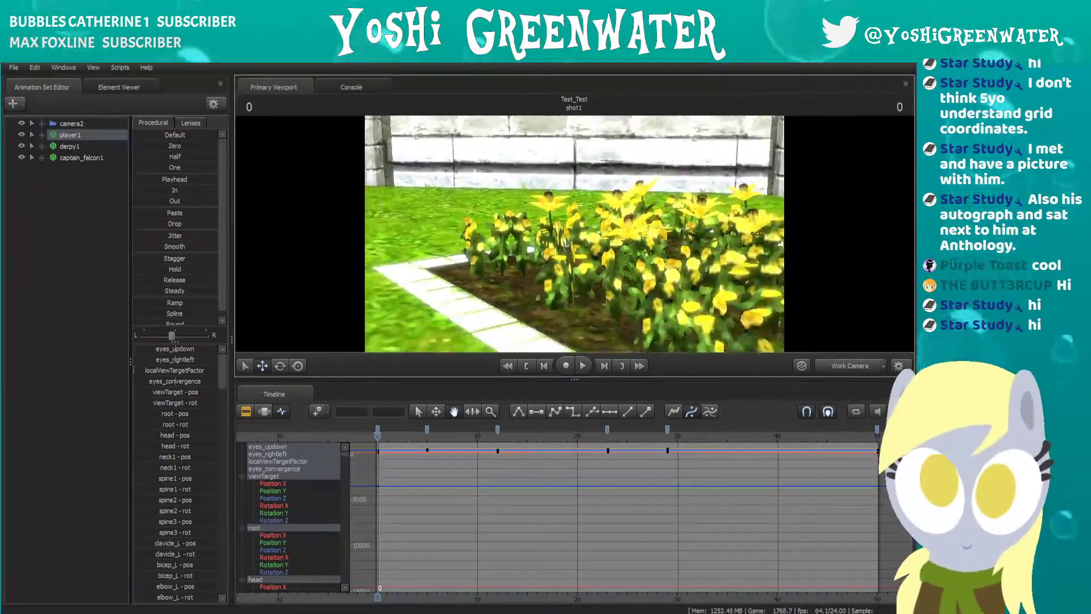
key(w)
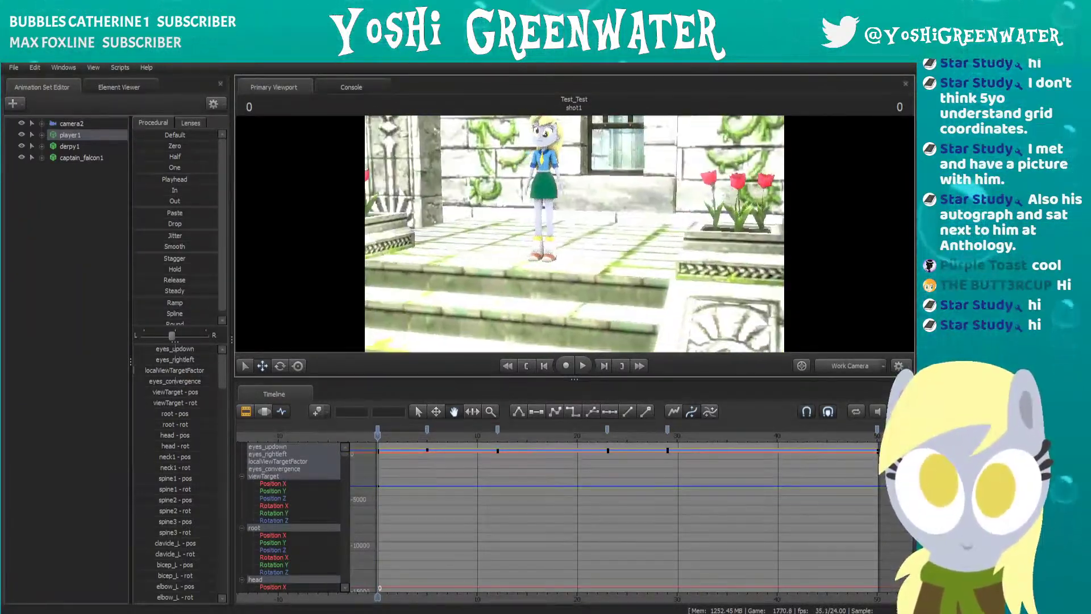
key(w)
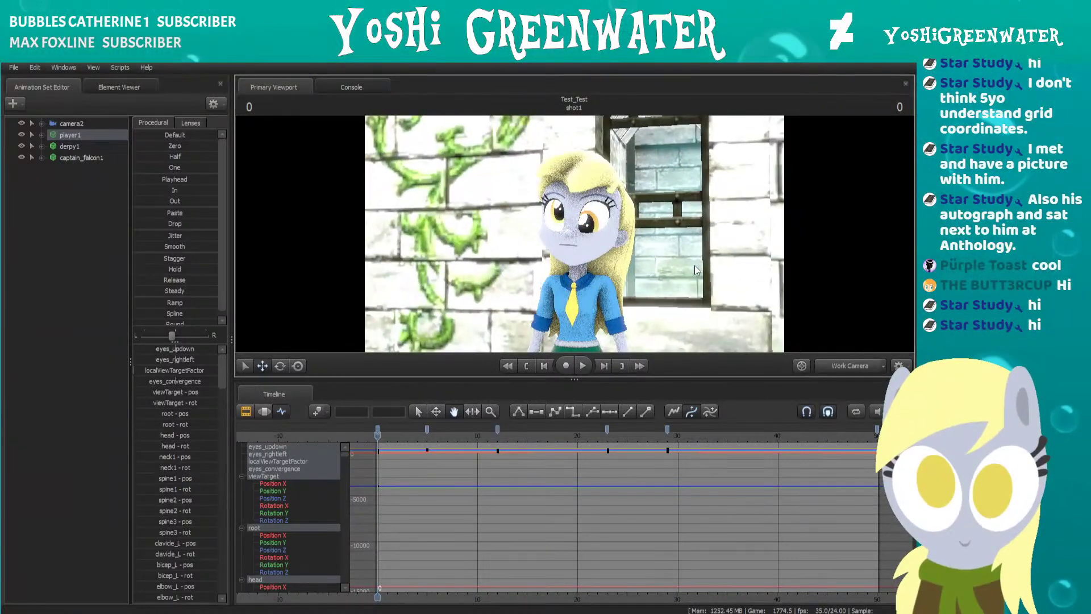
key(a)
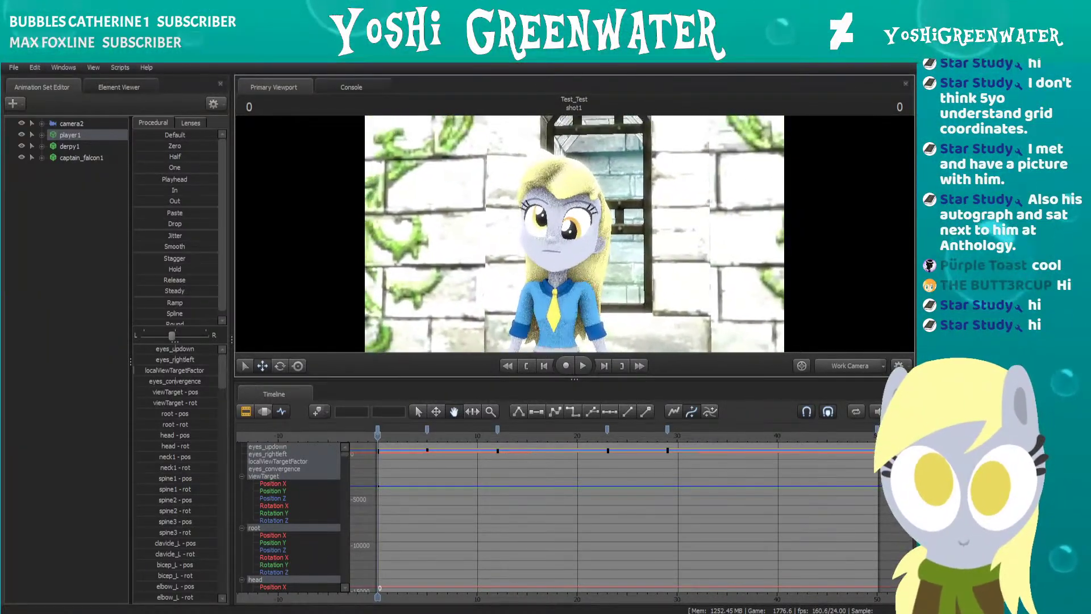
key(s)
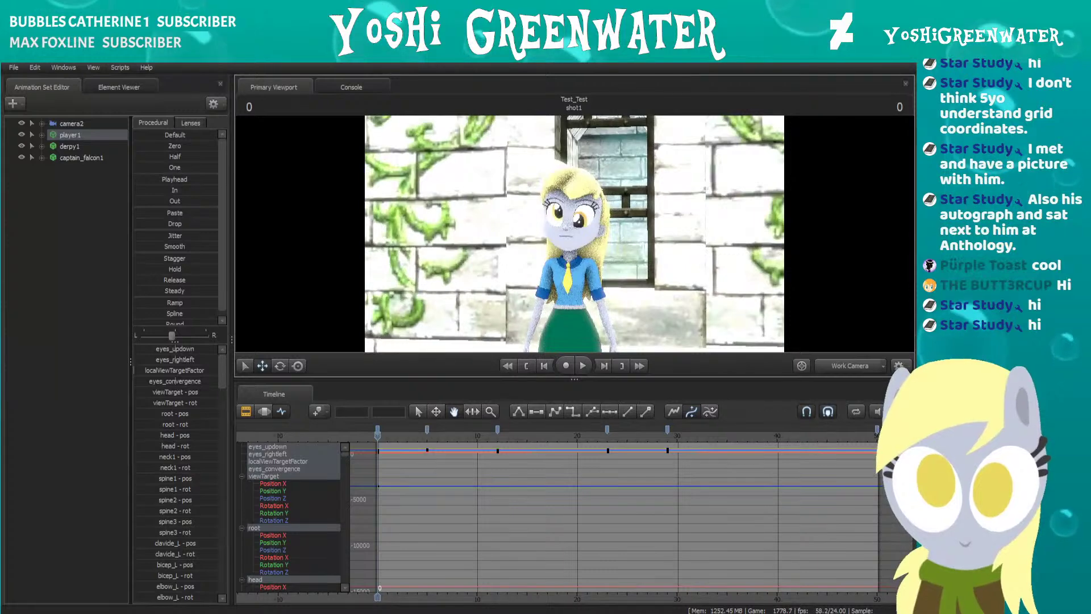
key(d)
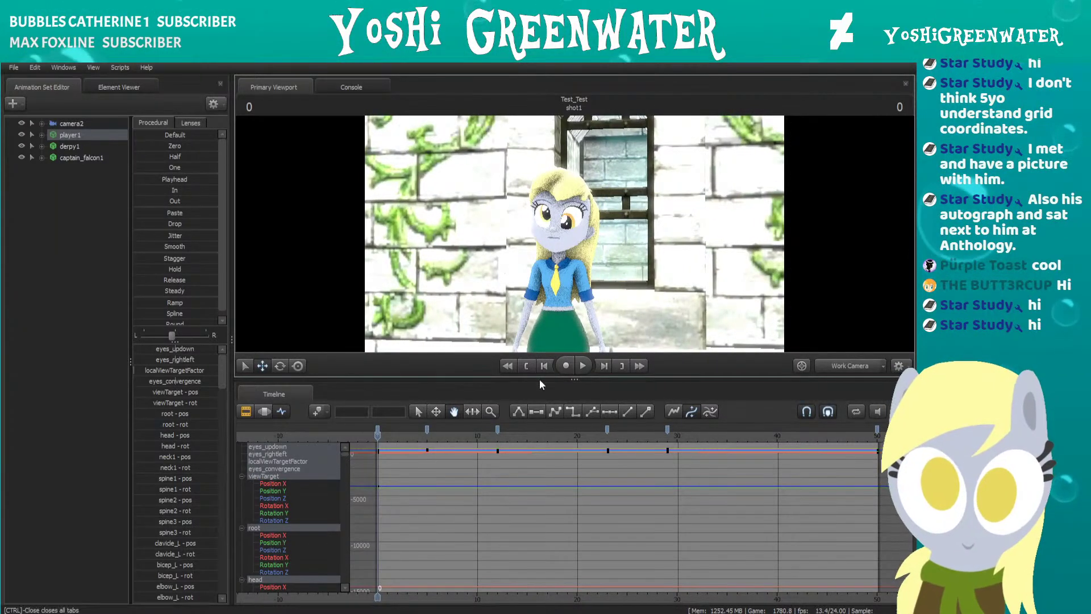
Play the shot while viewing shot1 in the Clip Editor, and stop playback.
click(577, 367)
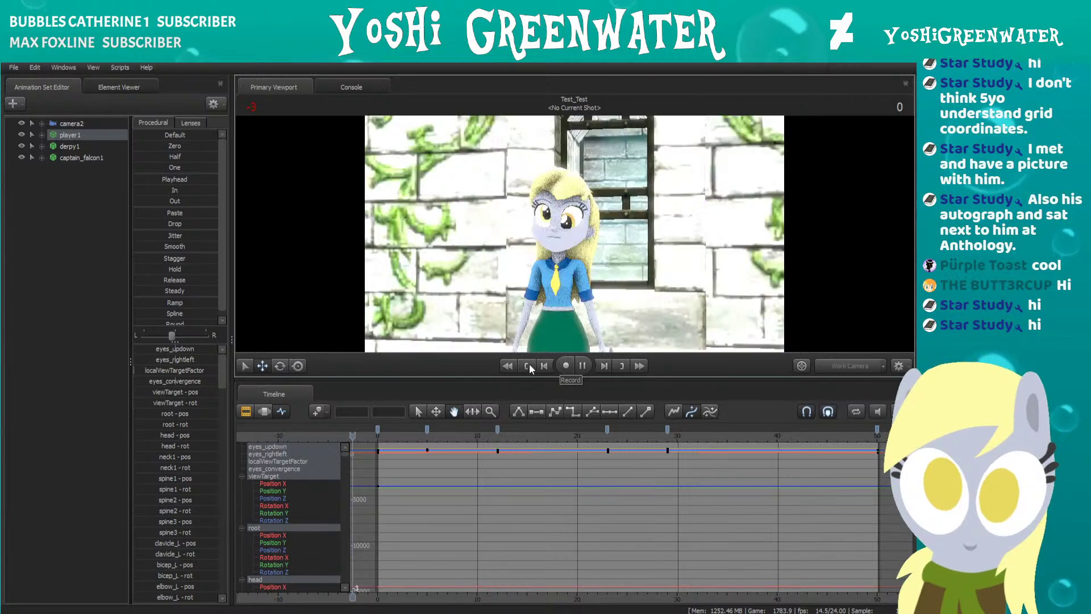
click(246, 412)
key(space)
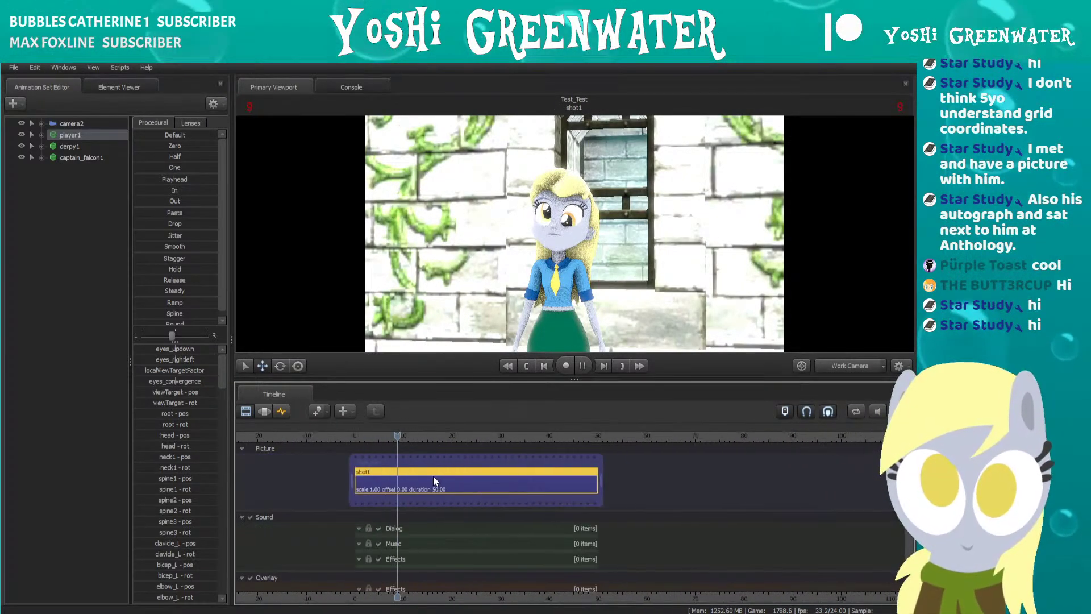
scroll(445, 493, down, 2)
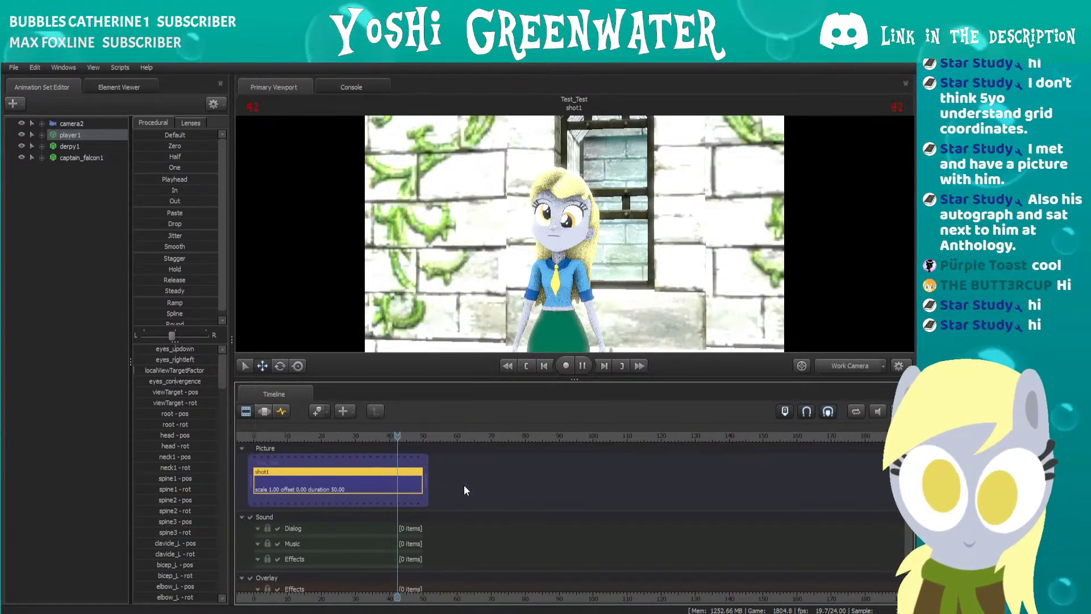
key(space)
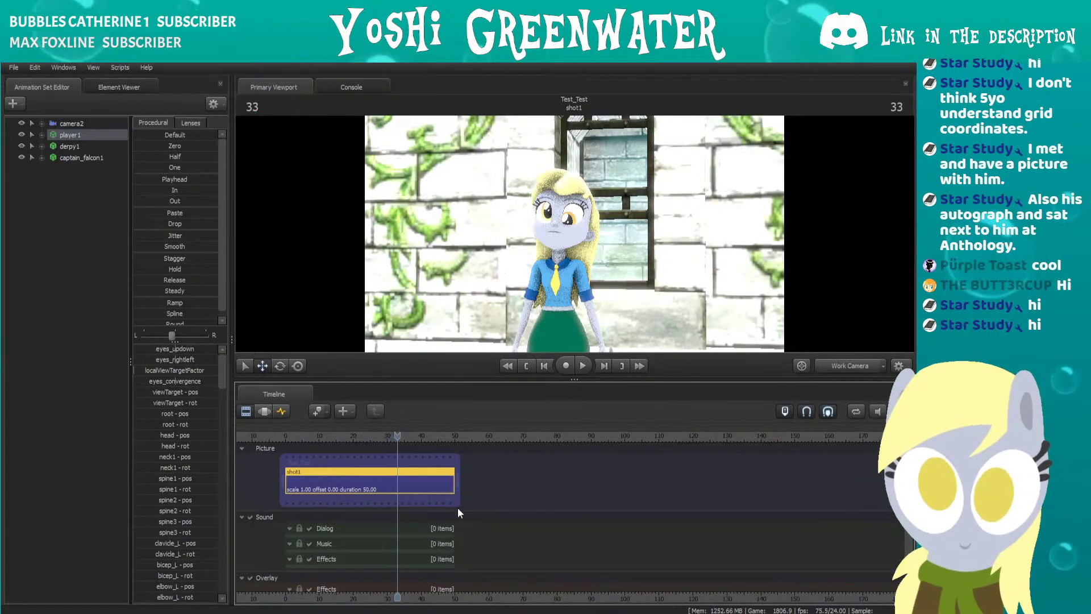
Switch to the Animate document and review the viewers' story ideas inside the text block.
click(212, 613)
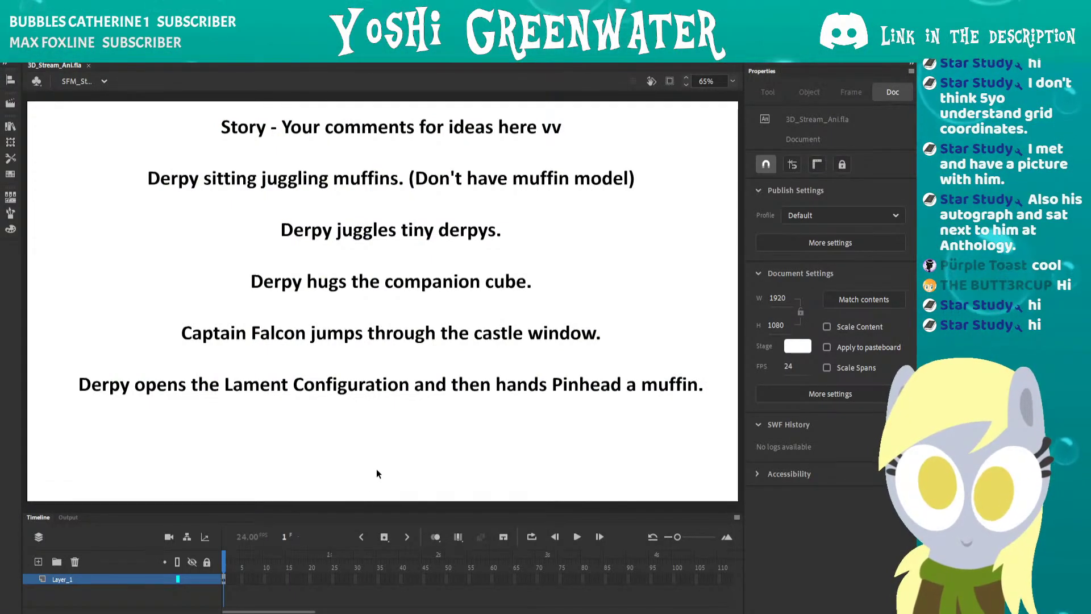
click(408, 235)
double_click(408, 235)
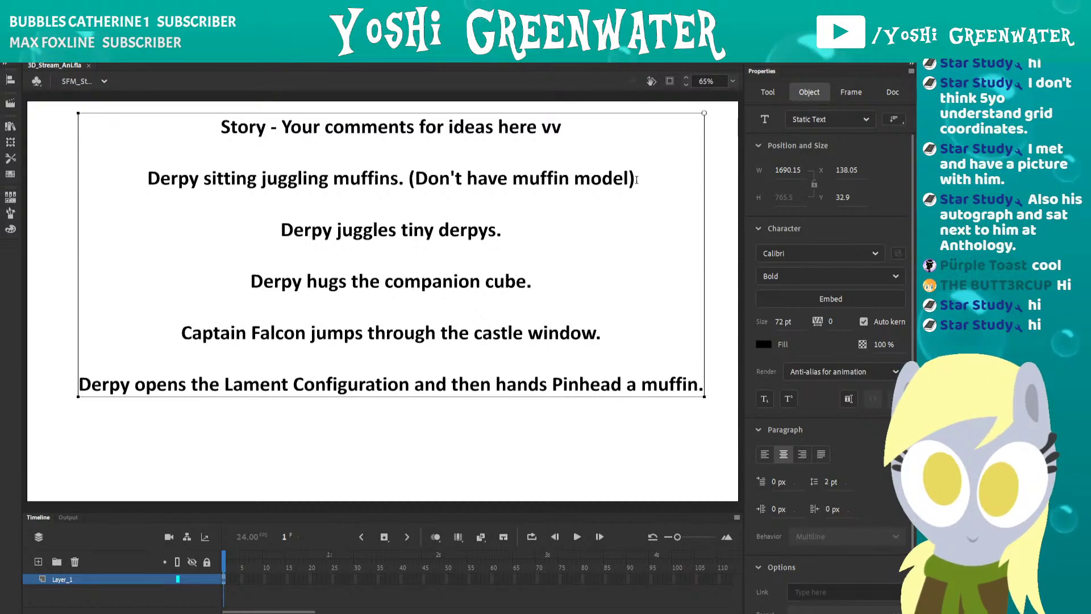
click(536, 232)
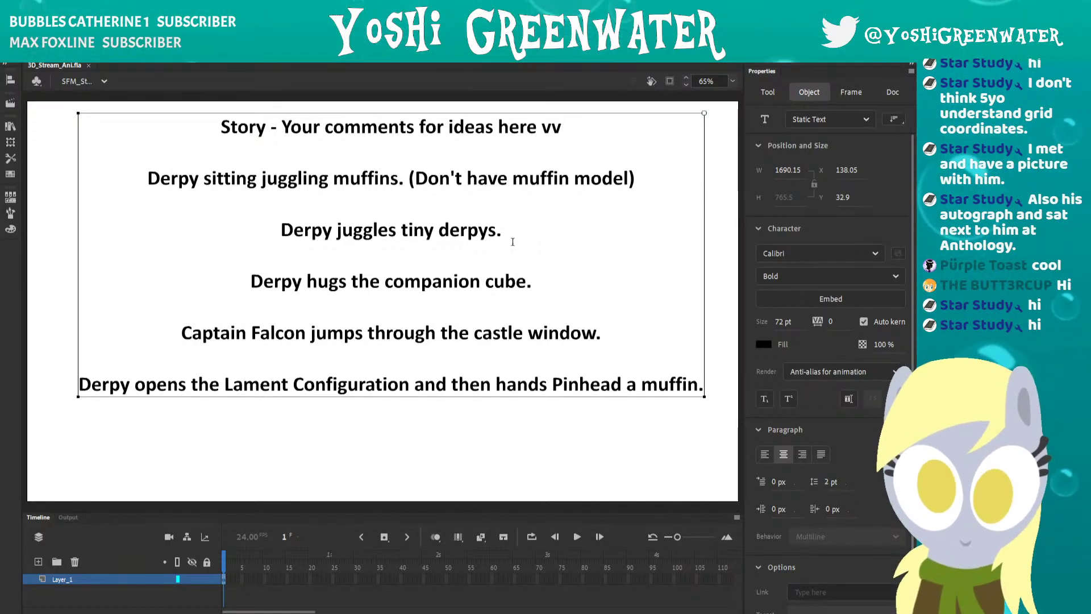
Switch back to Source Filmmaker, duplicate the player1 animation set by copy and paste, and select the copy.
key(alt+Tab)
click(86, 135)
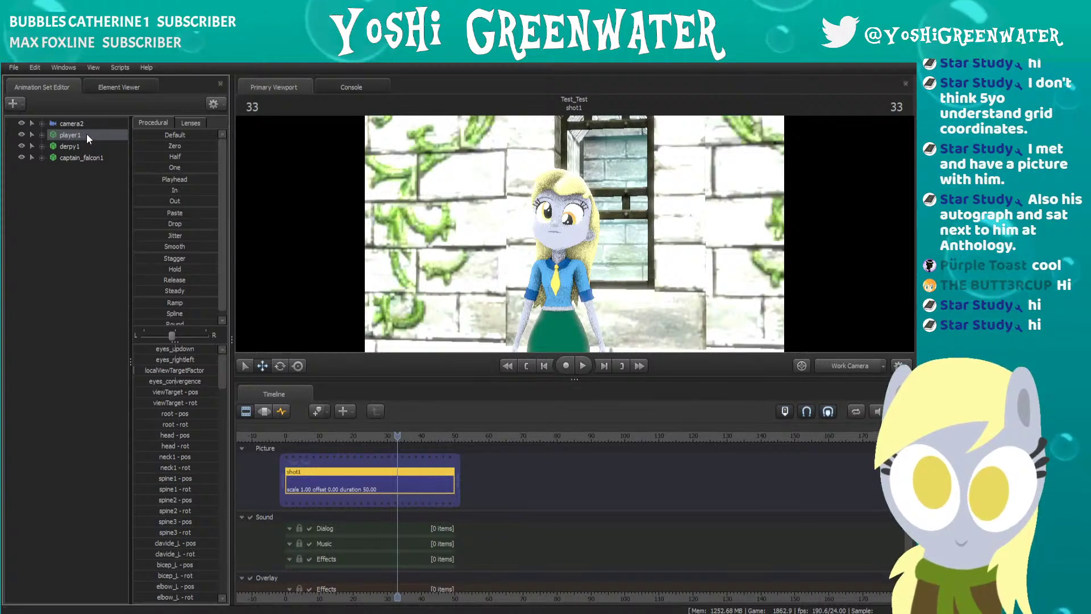
right_click(87, 135)
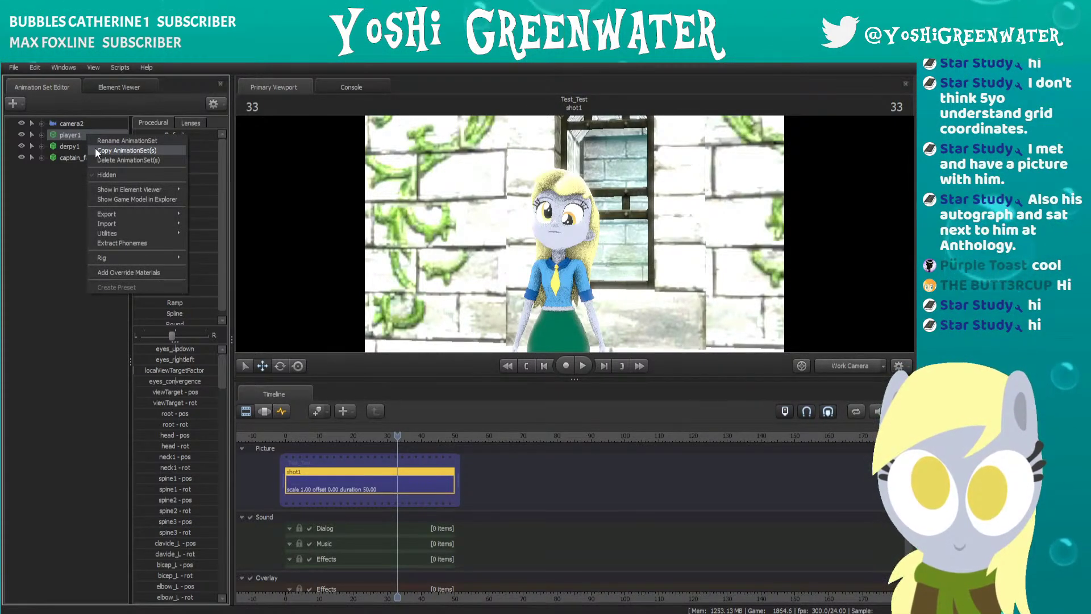
click(94, 149)
right_click(80, 183)
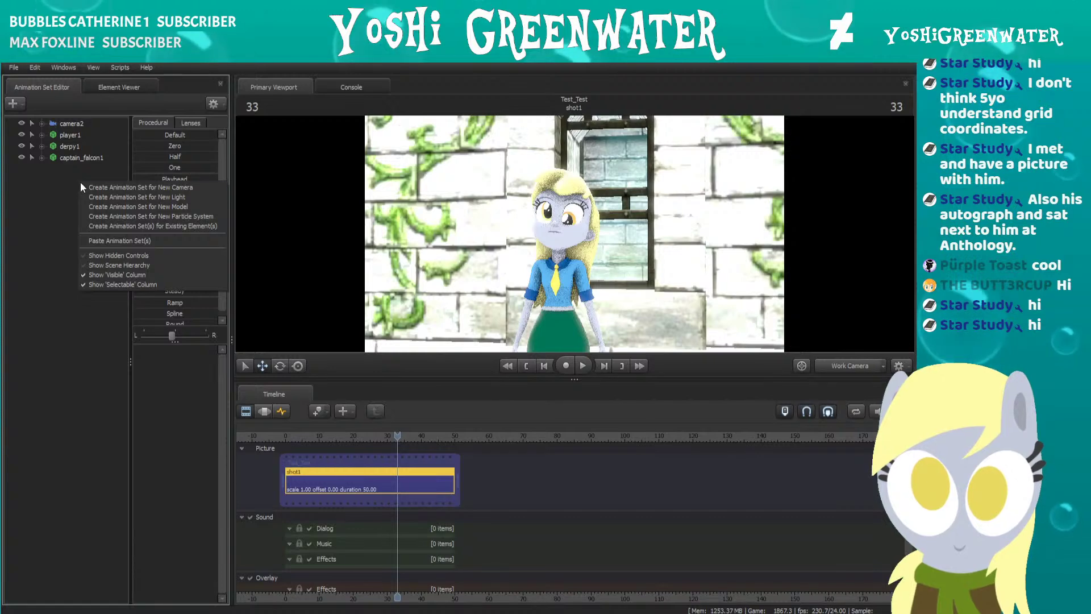
click(95, 241)
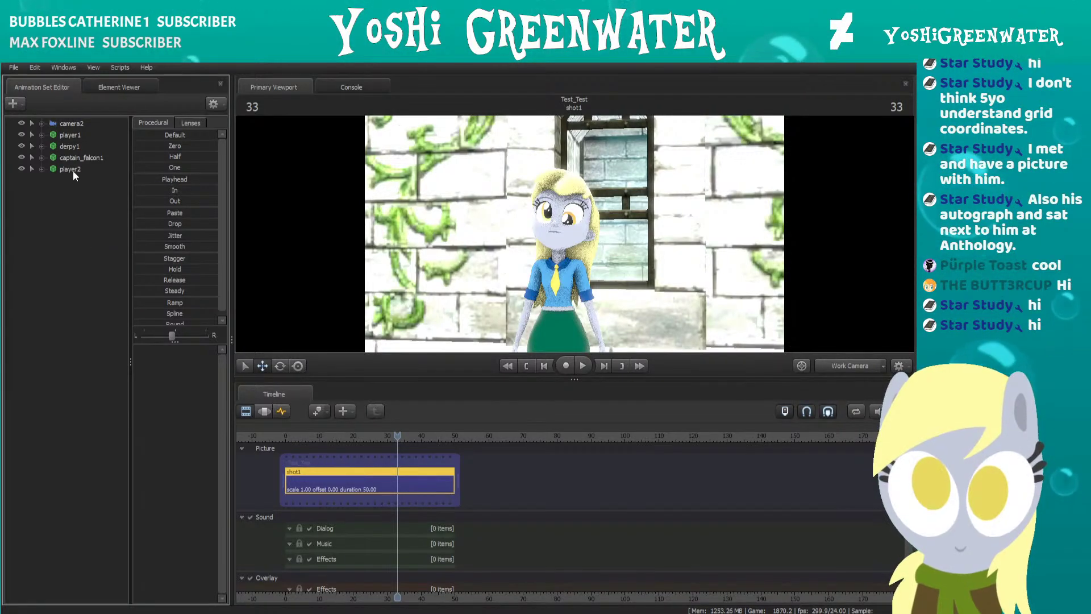
click(71, 169)
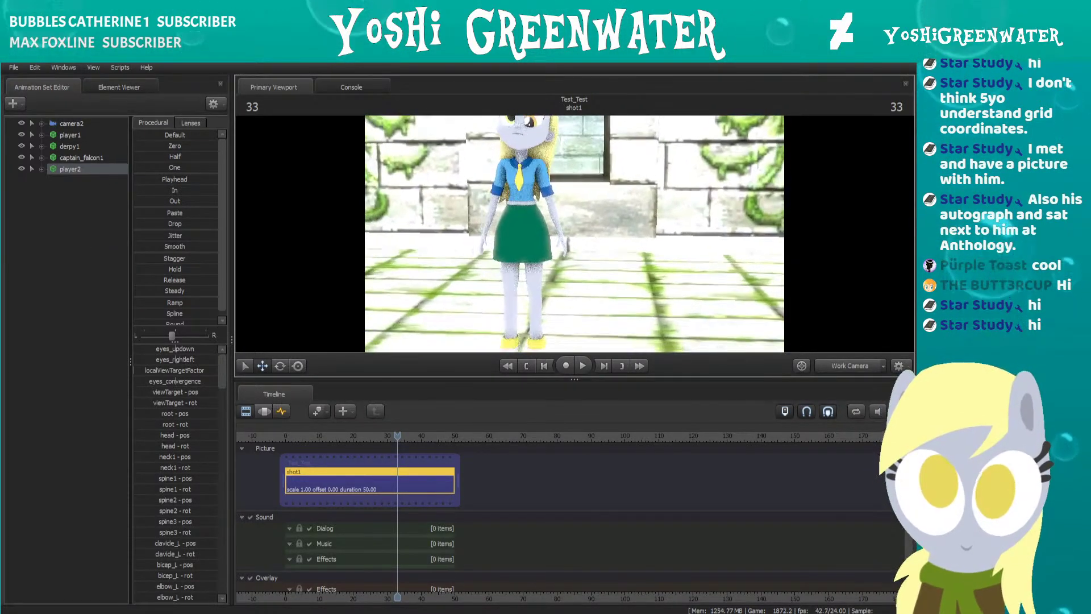
Fly the work camera over the castle garden lawn, expand player2's Body group and select its rootTransform control.
key(s)
drag(574, 233, 474, 264)
key(w)
key(s)
click(41, 169)
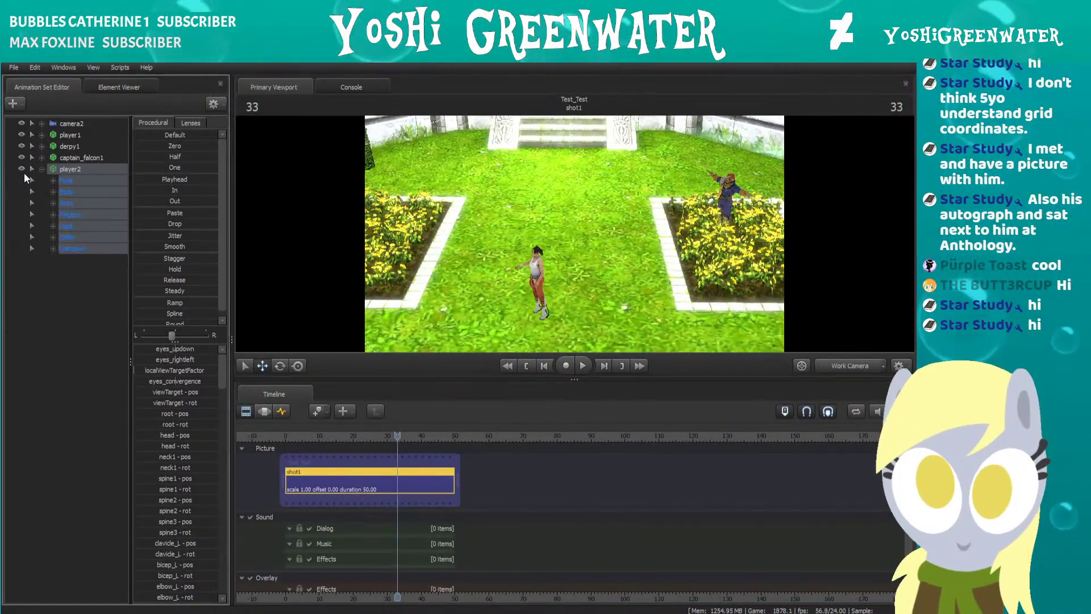
click(66, 192)
click(53, 192)
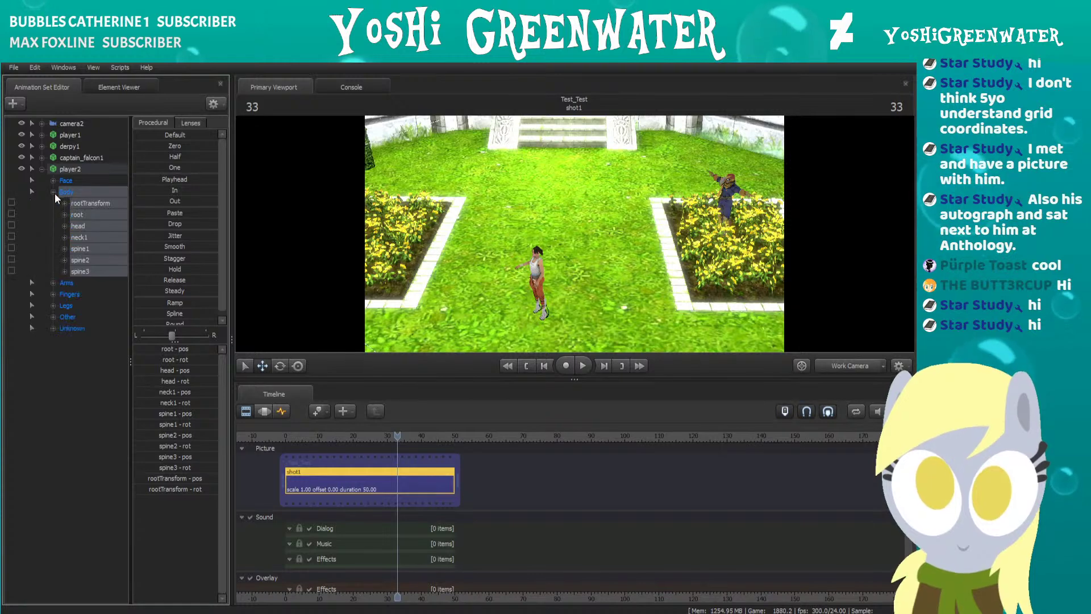
click(73, 205)
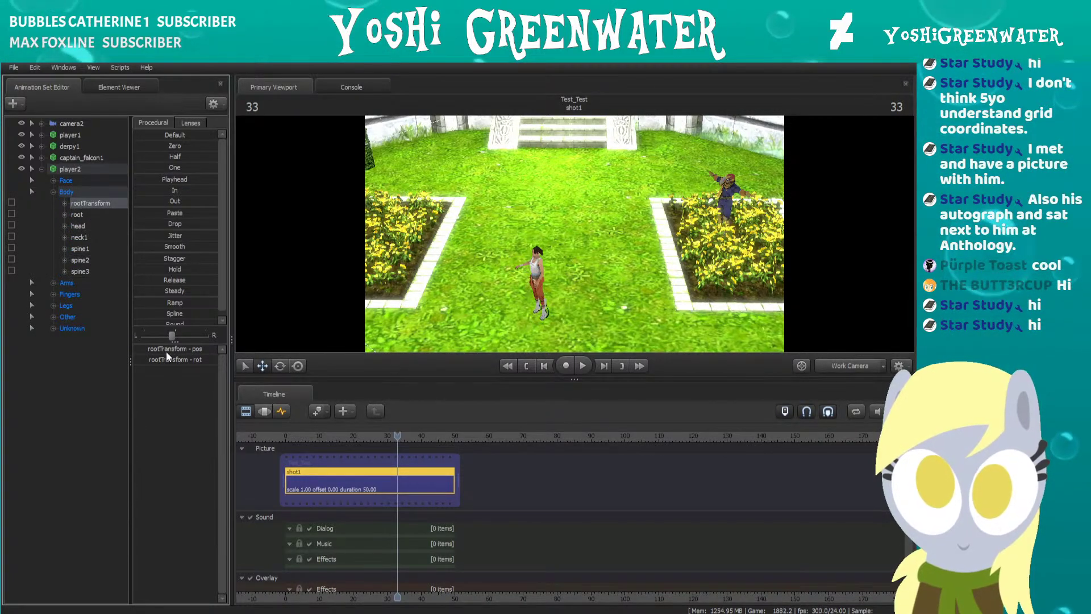
Show the rootTransform curves in the Graph Editor and move the playhead to the keyframe at frame 5.
click(281, 411)
scroll(378, 474, up, 3)
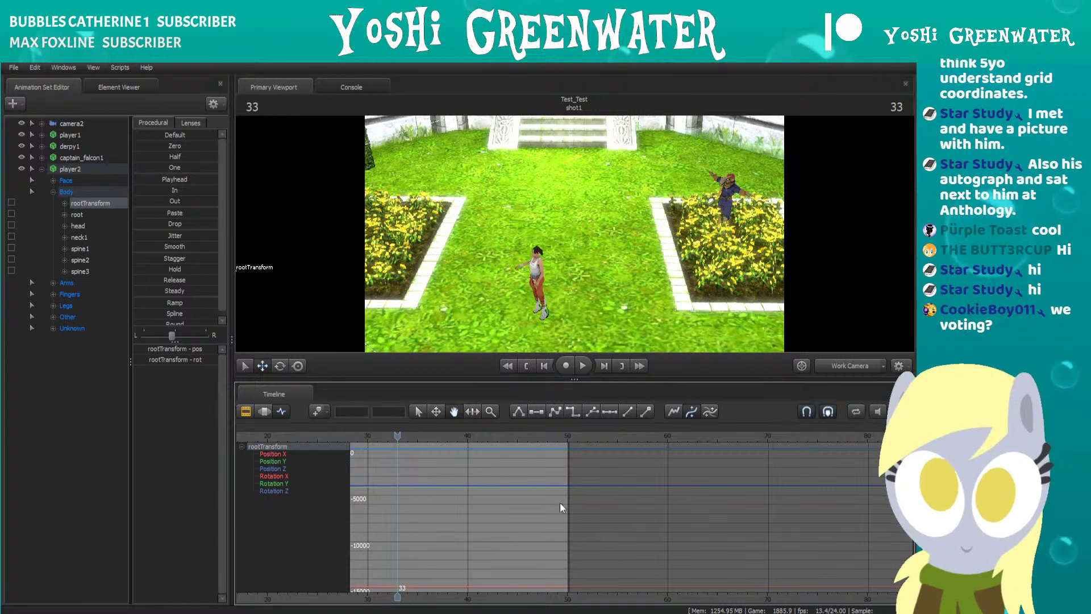
drag(430, 501, 737, 536)
scroll(618, 508, down, 2)
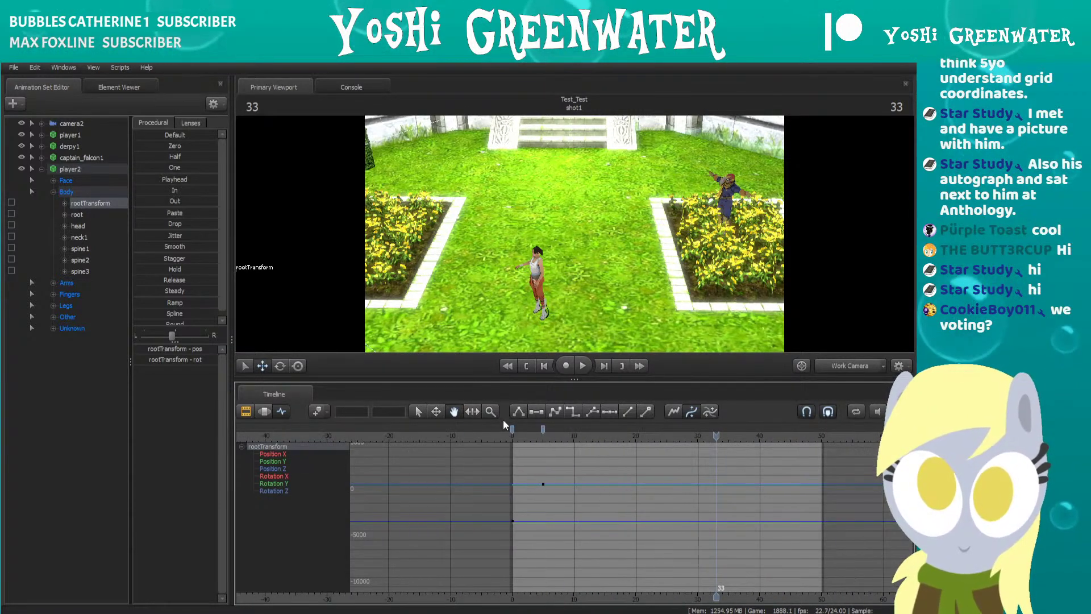
click(543, 439)
drag(546, 441, 542, 438)
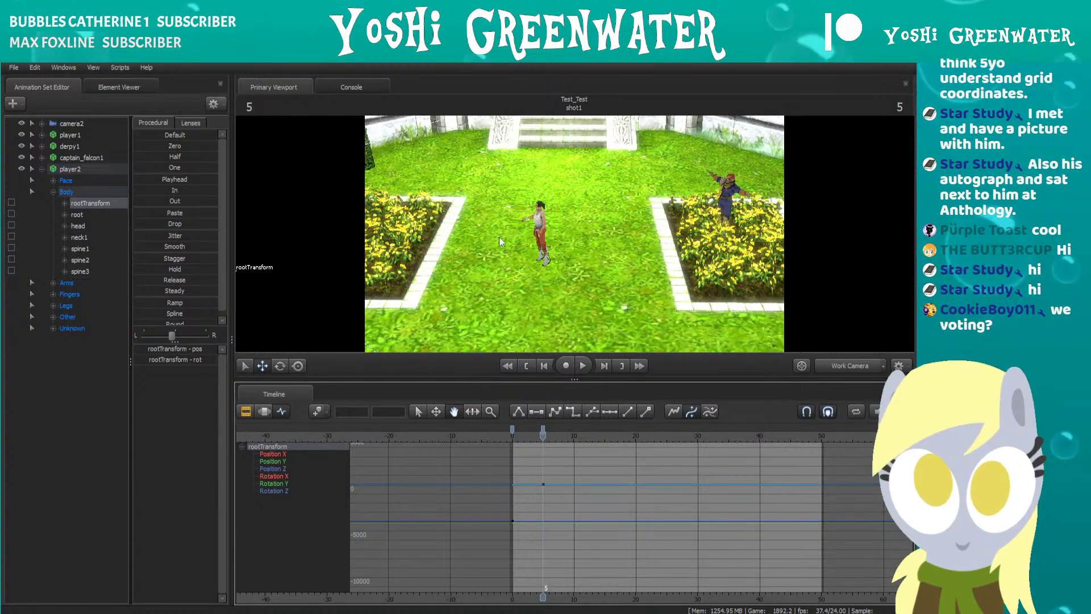
Try to move player1's thigh_R control in the viewport, undo the move, and reselect rootTransform under player2's Body group.
click(540, 230)
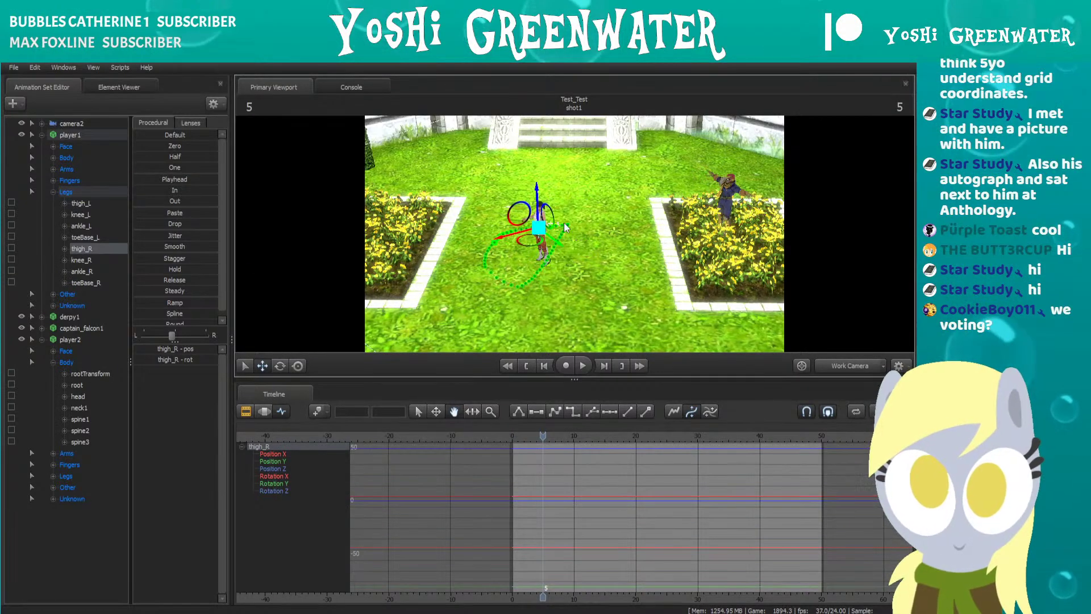
drag(537, 238, 534, 201)
key(ctrl+z)
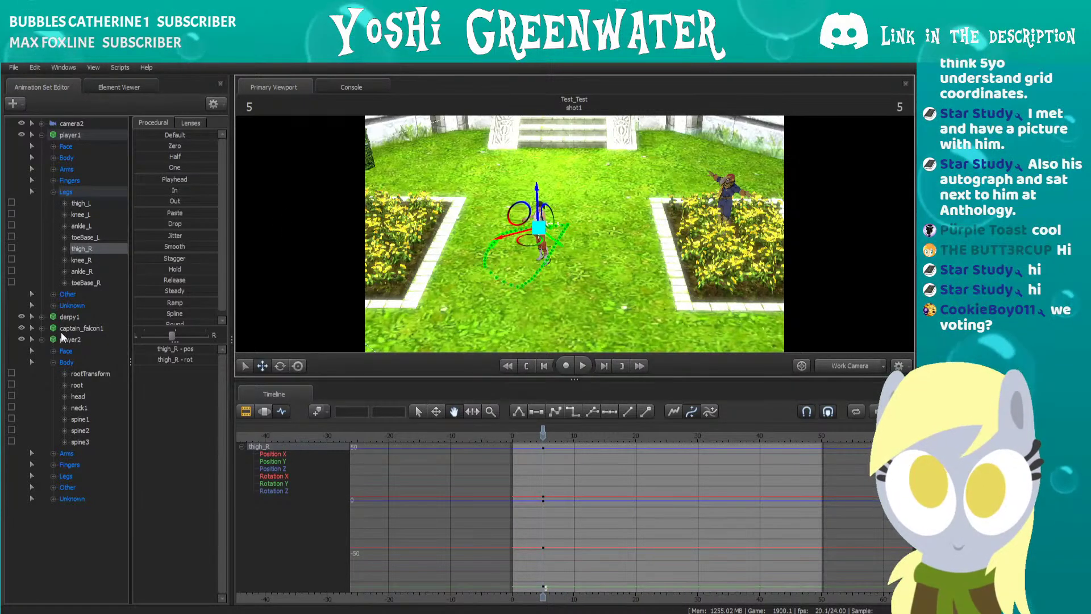
click(69, 360)
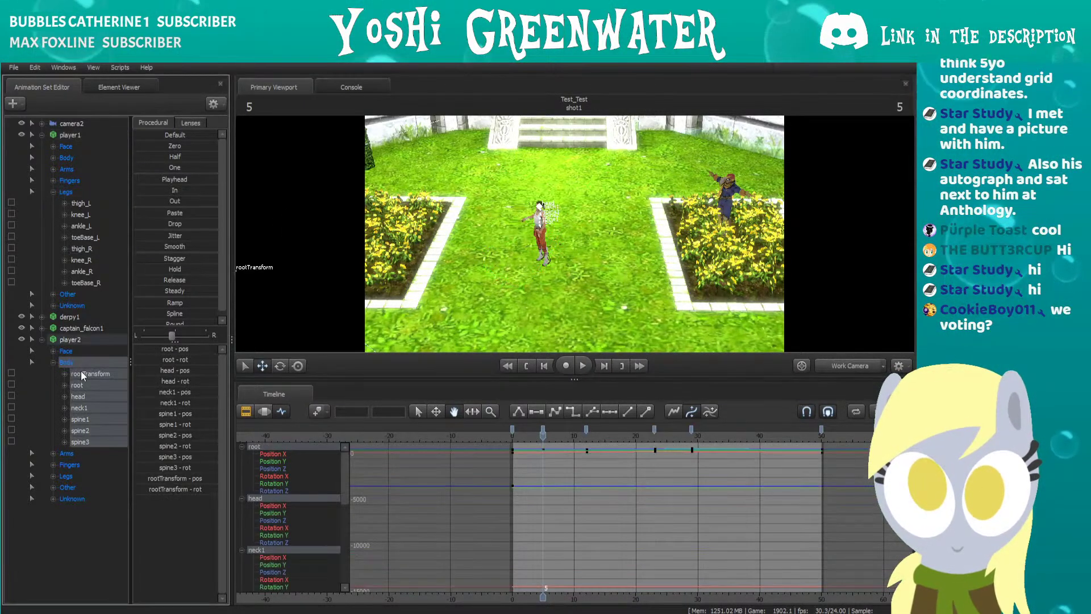
click(84, 373)
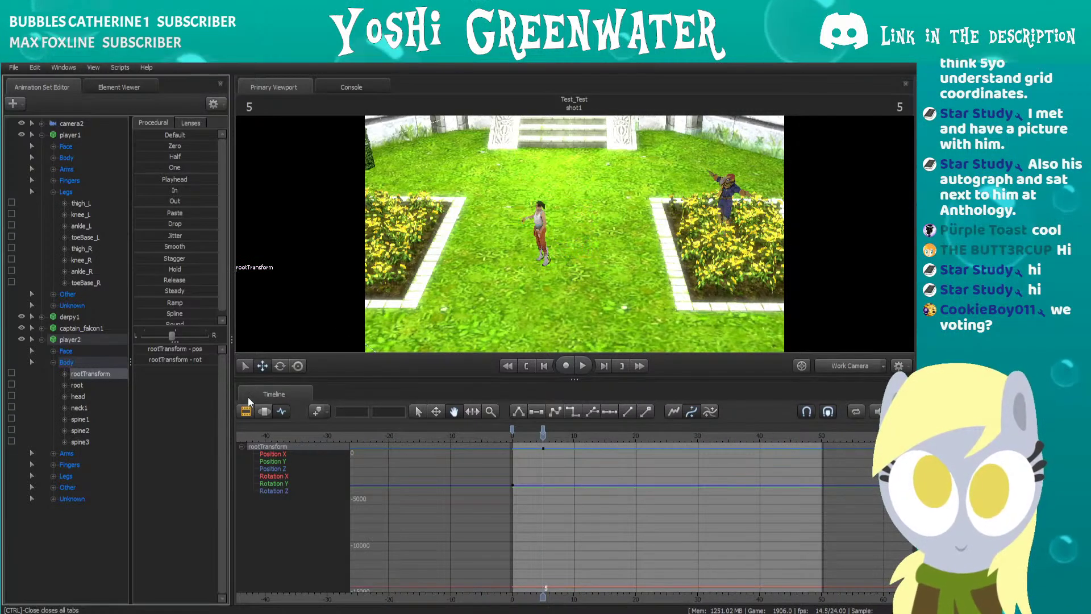
Switch to the Animate document and capitalize "Derpys" in the line about Derpy juggling.
key(alt+Tab)
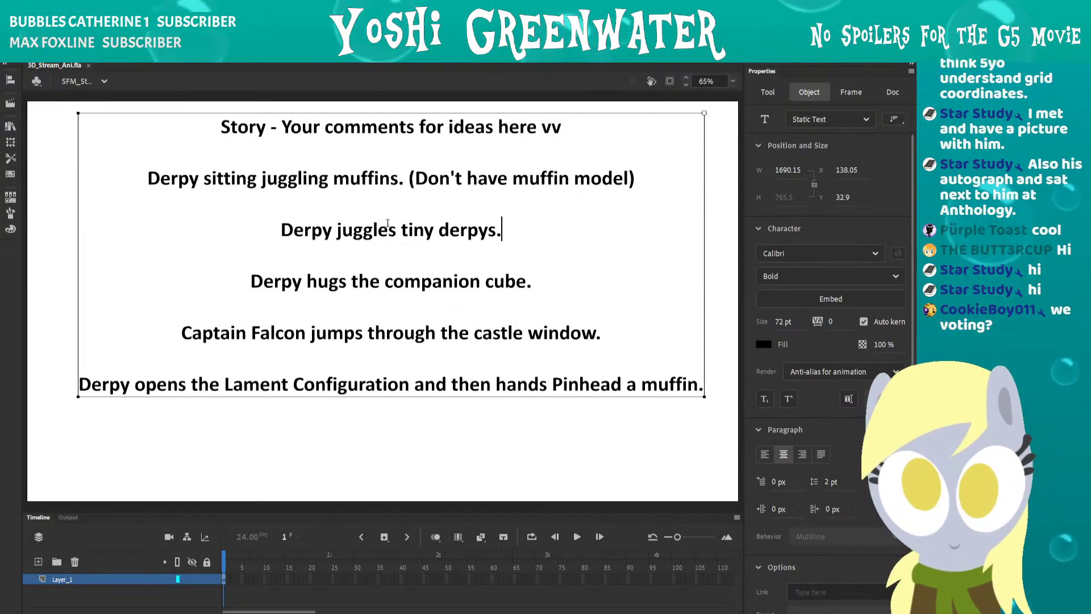
click(450, 233)
key(BackSpace)
text(D)
click(504, 231)
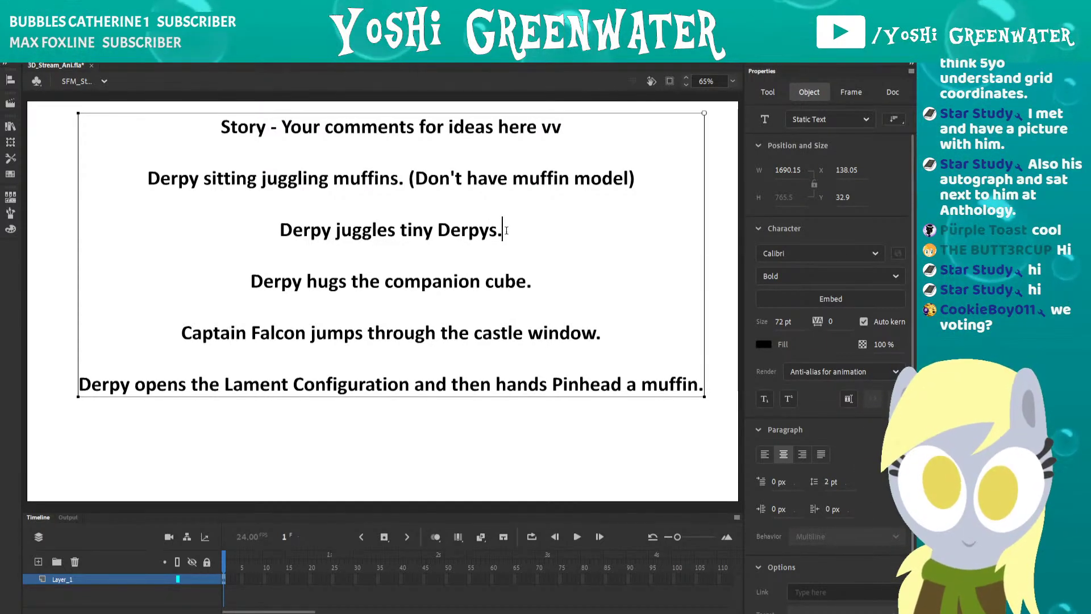
key(alt+Tab)
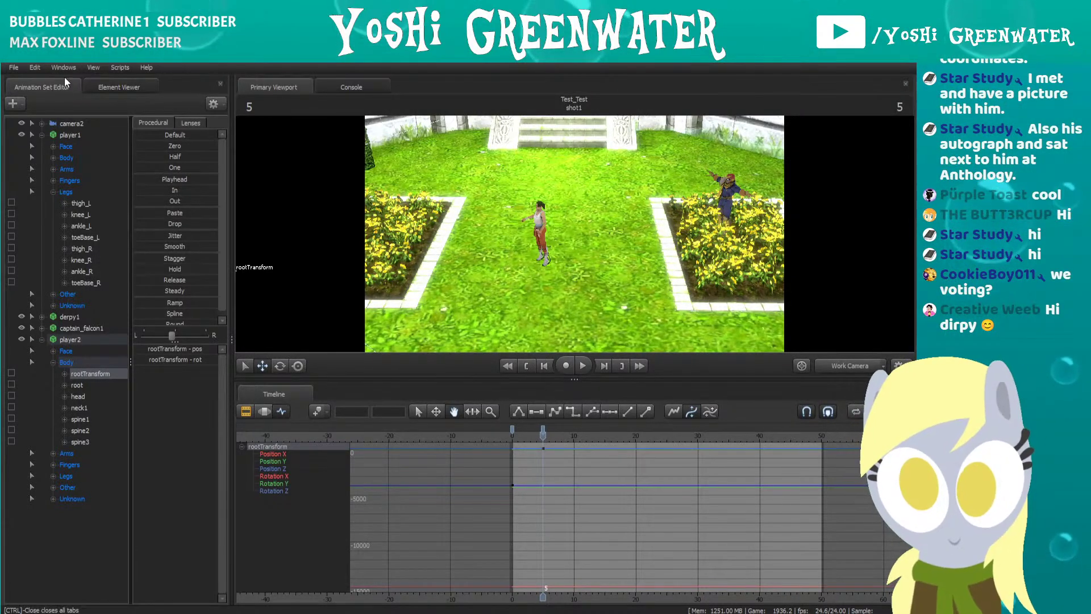
click(14, 103)
click(45, 135)
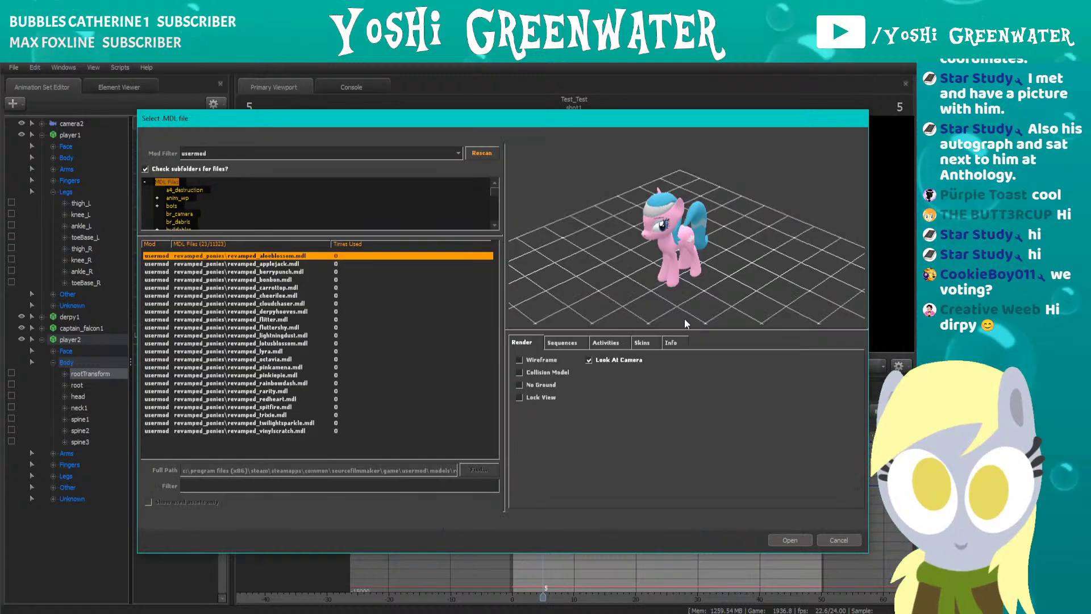
click(821, 538)
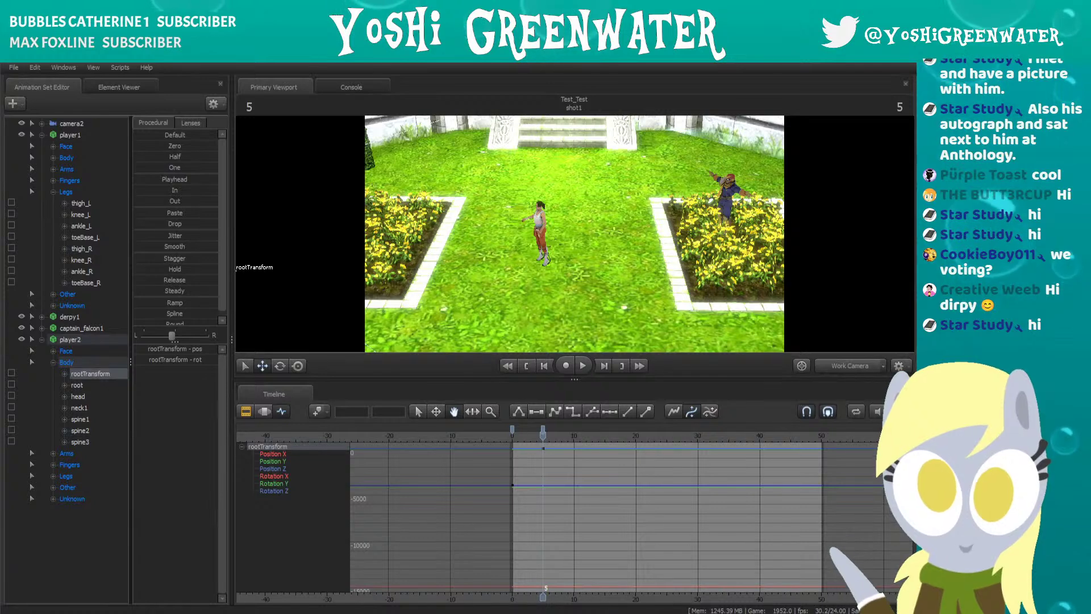
click(292, 518)
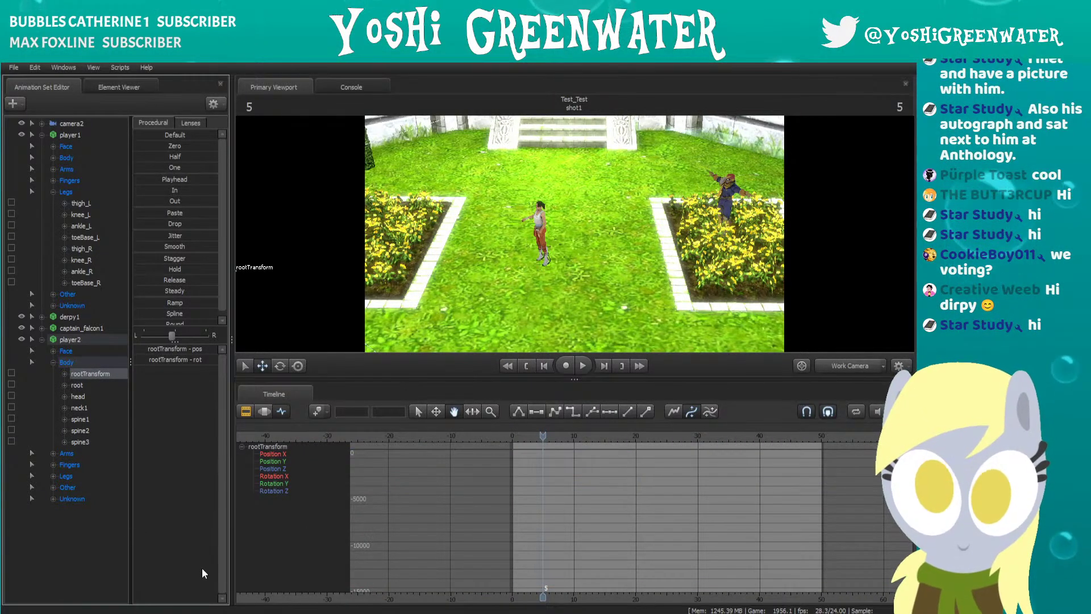
Switch to the Animate document and append "(Don't know if clones work)" to the "Derpy juggles tiny Derpys." line.
key(alt+Tab)
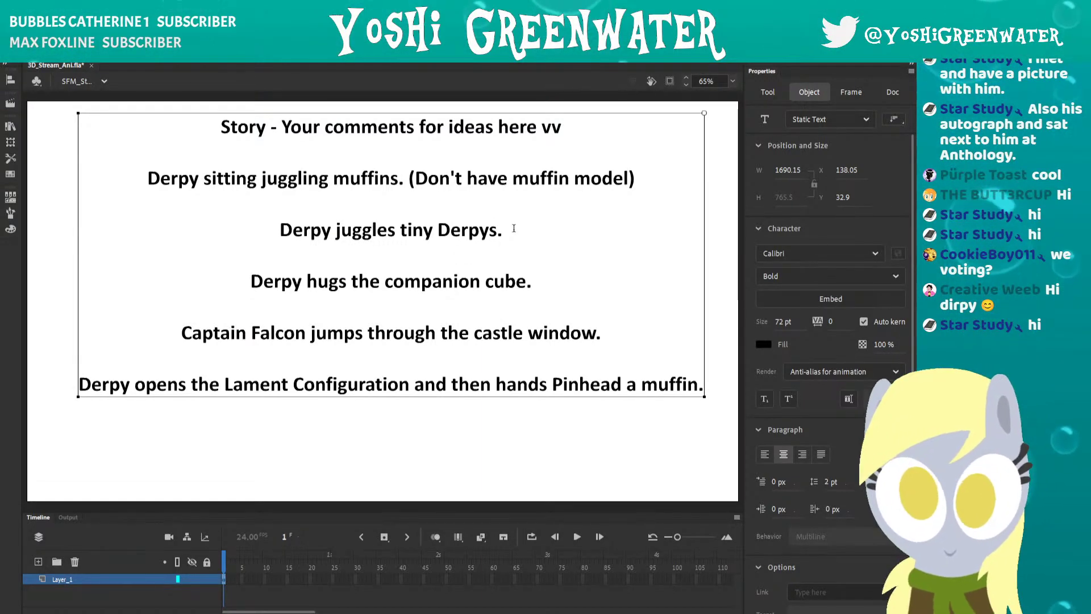
text((D)
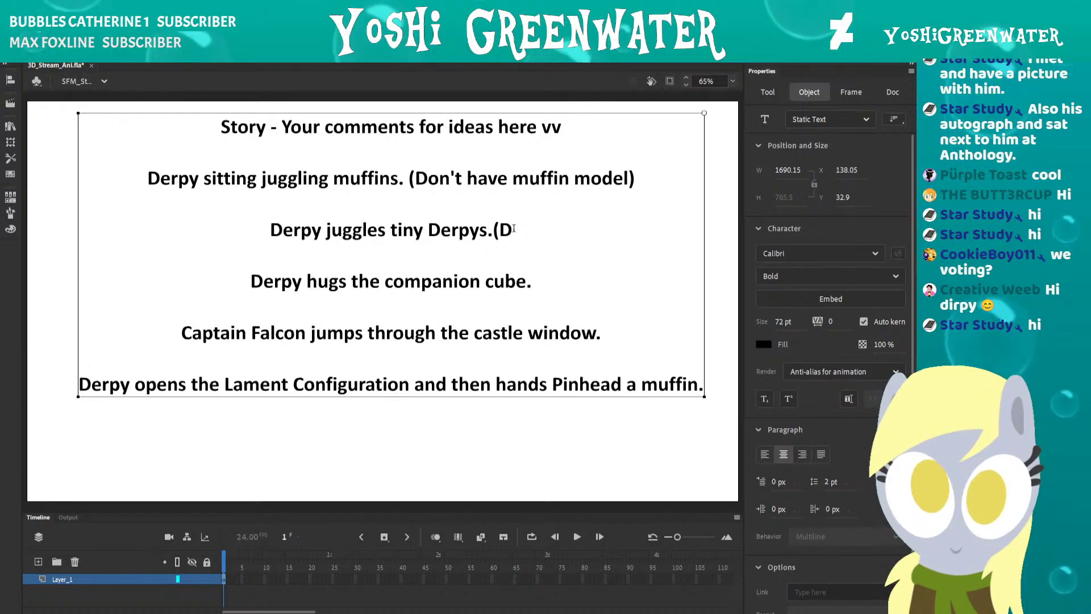
text(on't nko)
key(BackSpace)
key(BackSpace)
key(BackSpace)
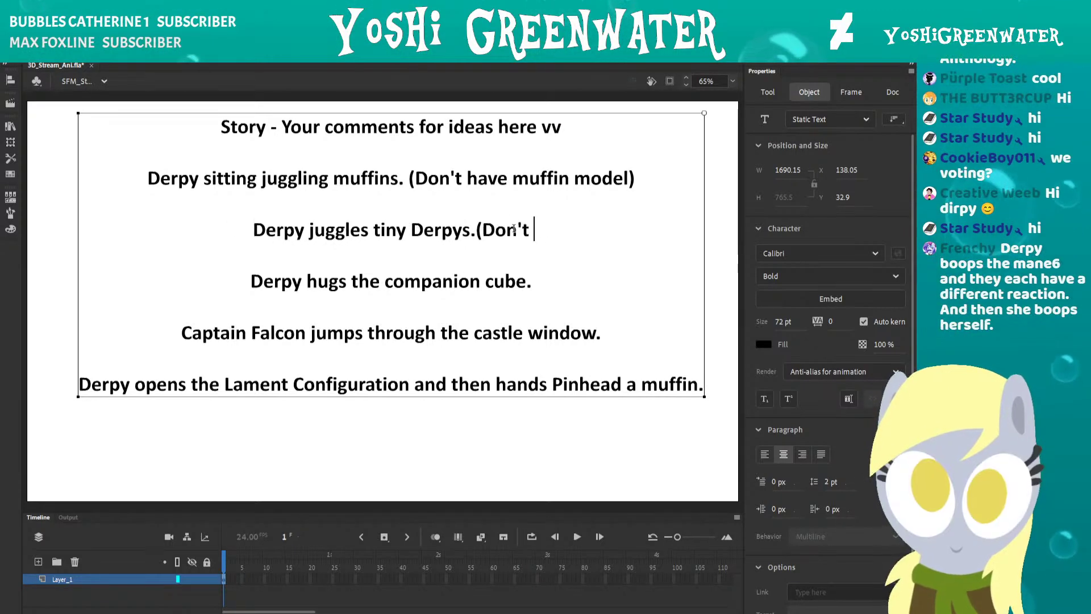
text(know if )
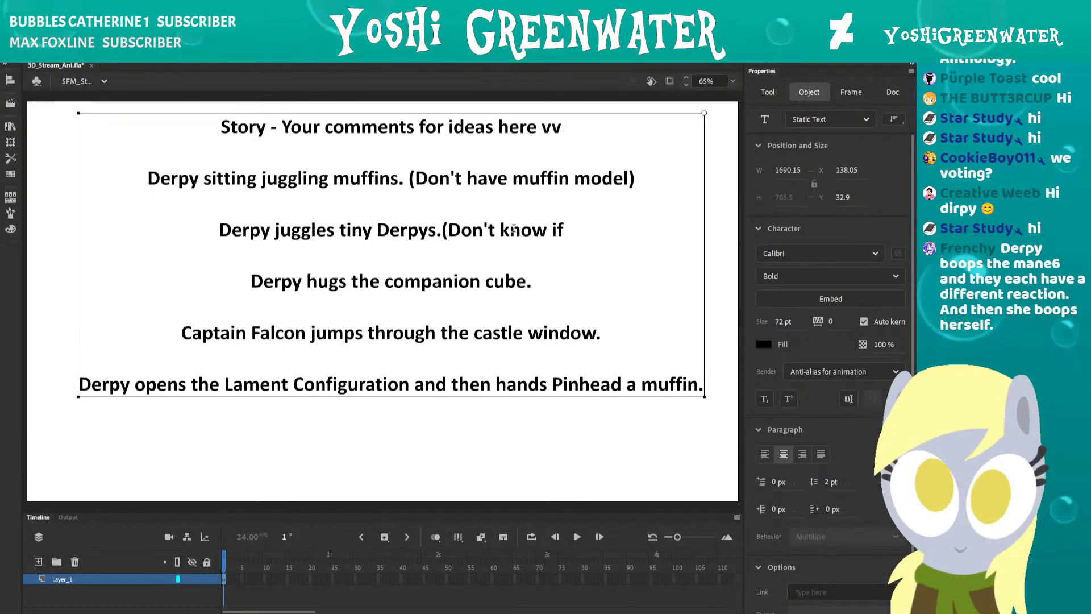
text(clone)
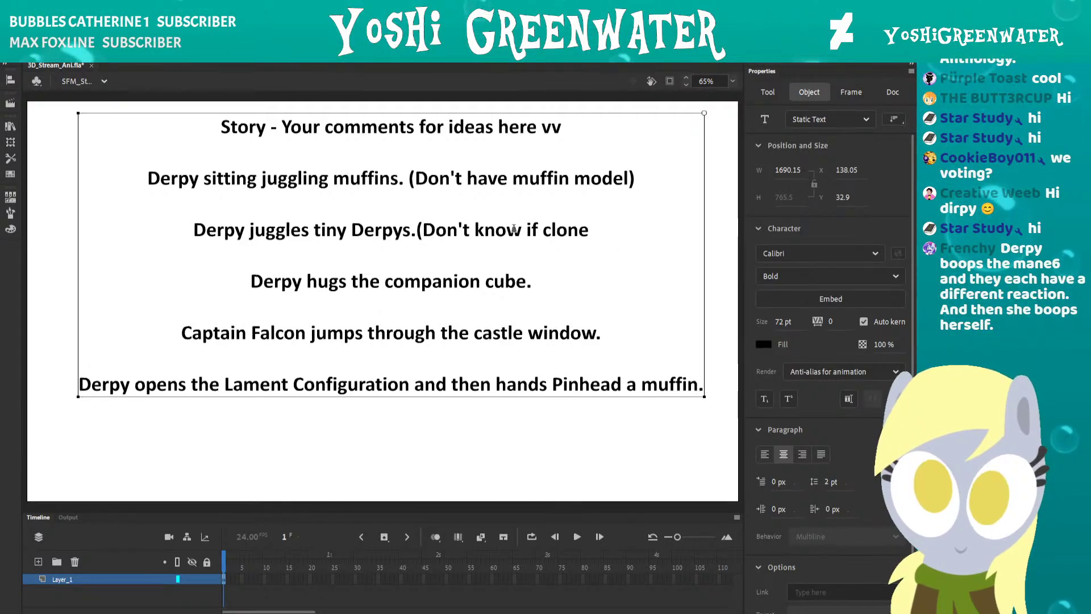
text(s work)
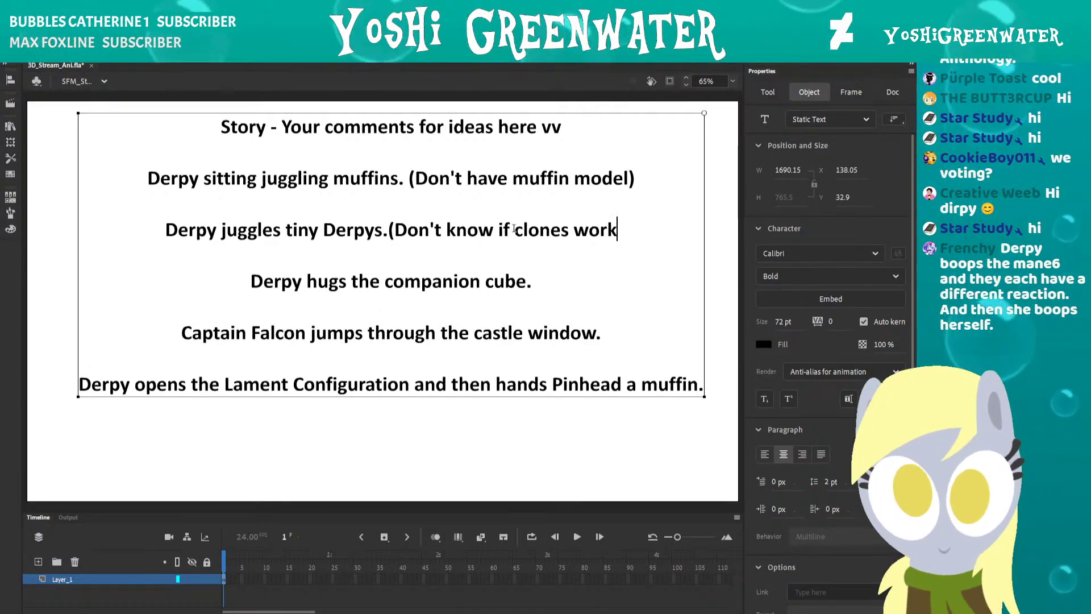
text())
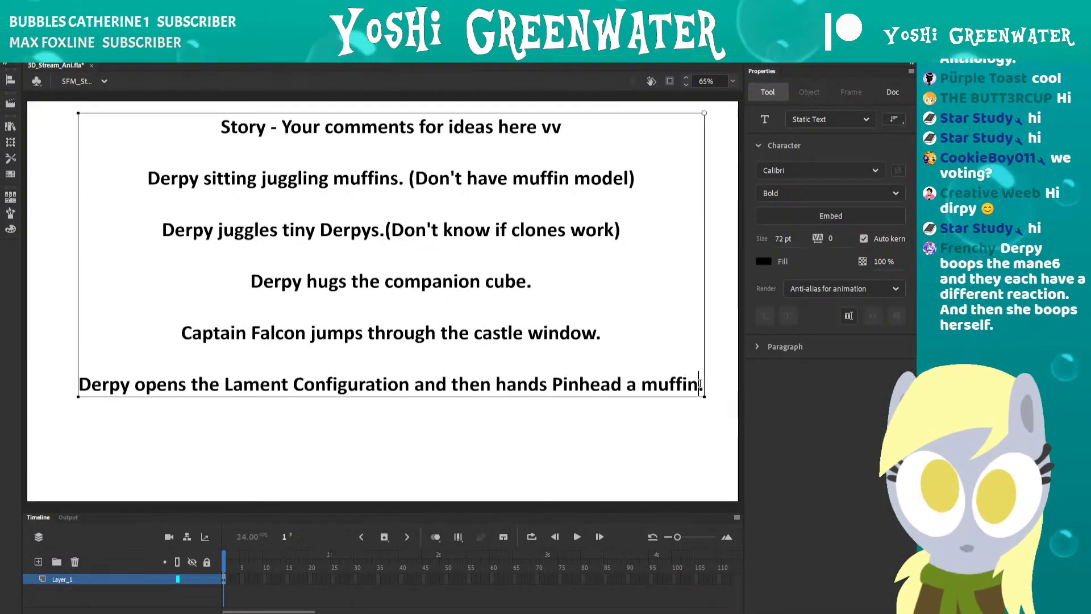
Add the viewer's idea about Derpy booping the mane6 and herself below the last line, breaking it after "reaction.".
key(Return)
text(Derpy boops the mane6 and they each have a different reaction. And then she boops herself.)
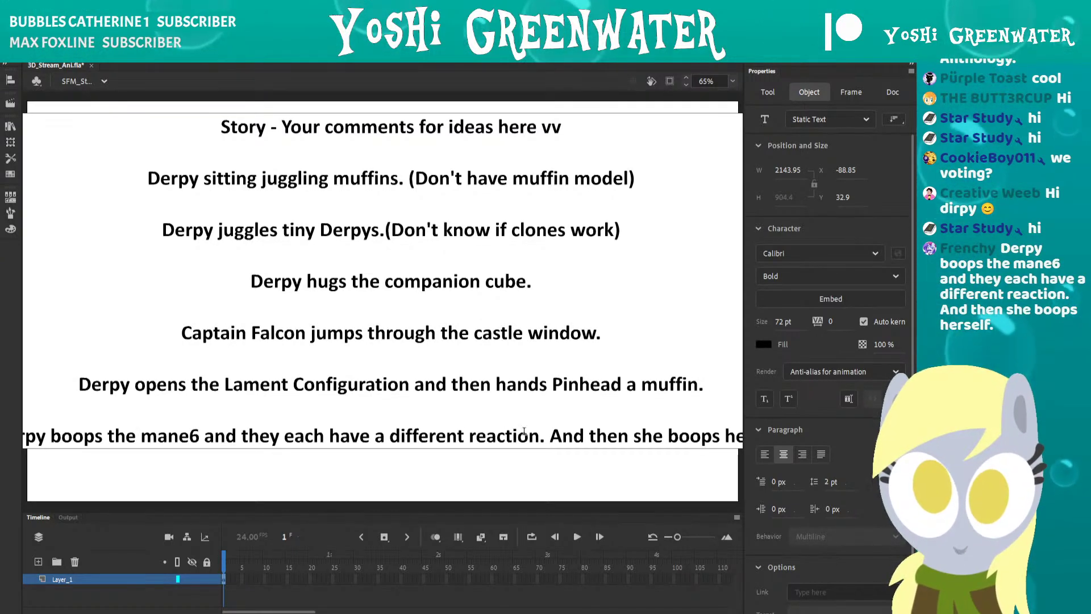
click(540, 436)
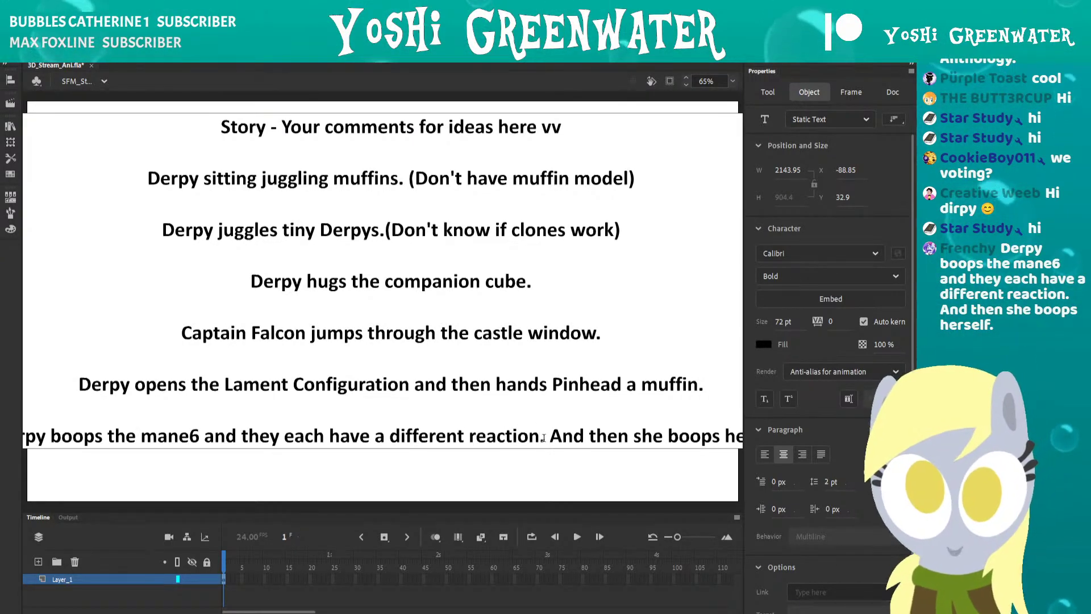
key(Return)
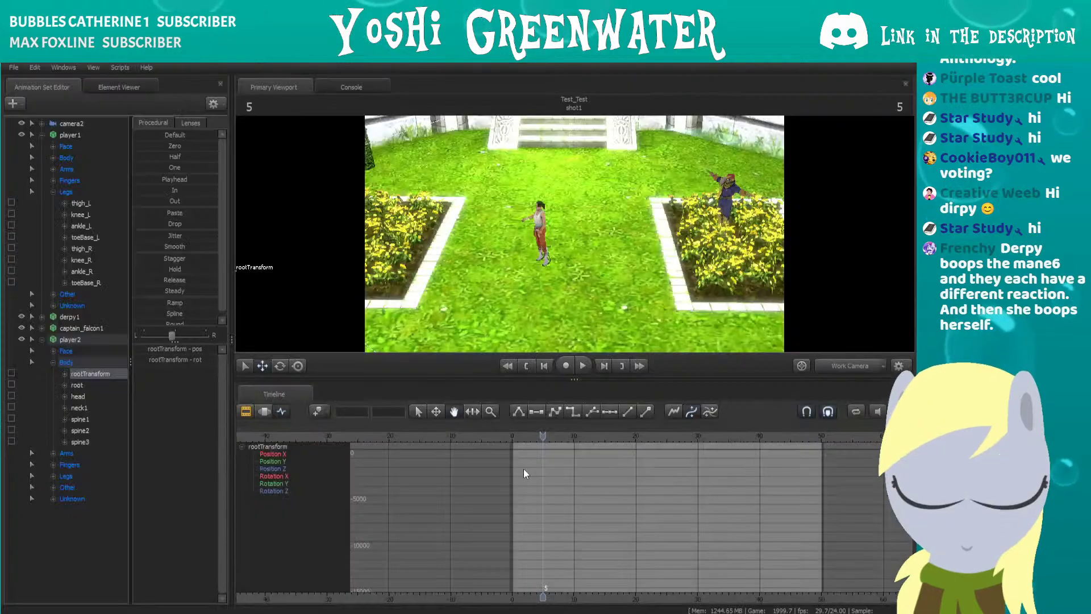
Switch to Source Filmmaker, start an animation set for a new model and set the mod filter to All Mods.
key(alt+Tab)
click(23, 105)
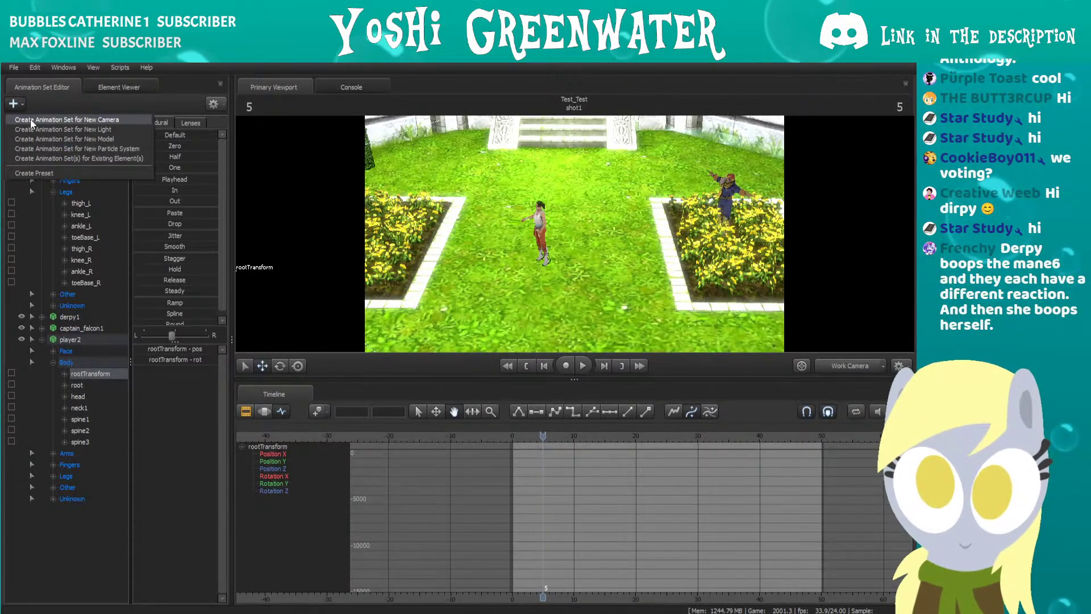
click(36, 139)
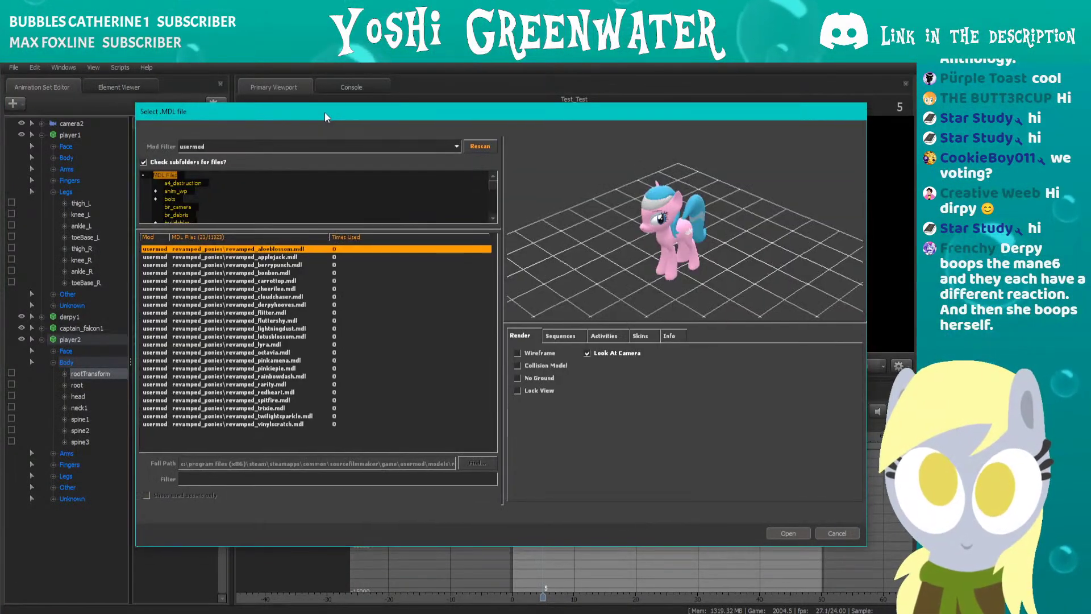
click(298, 145)
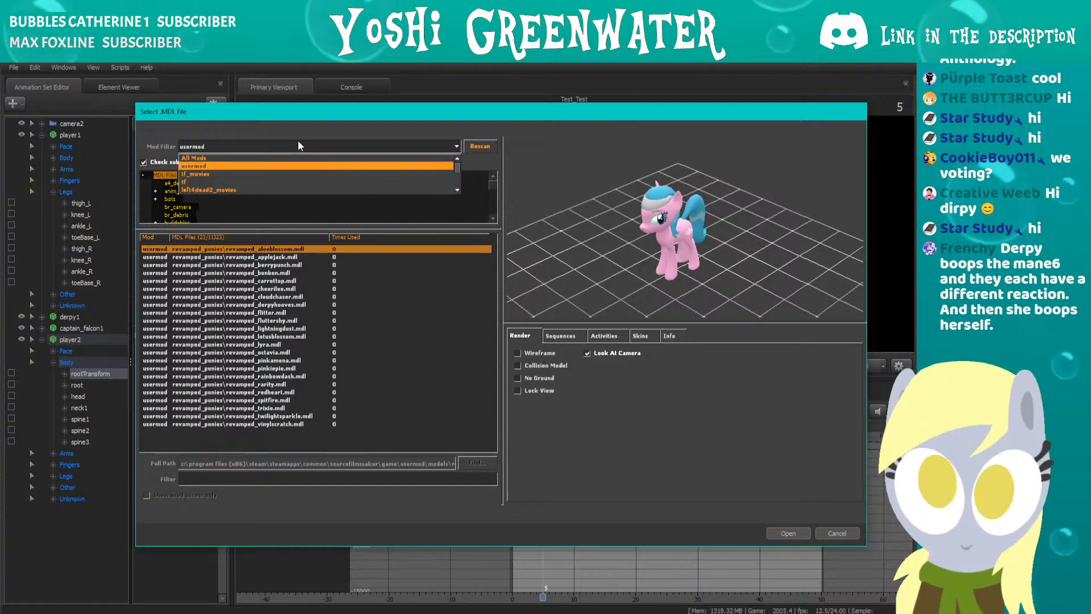
click(288, 155)
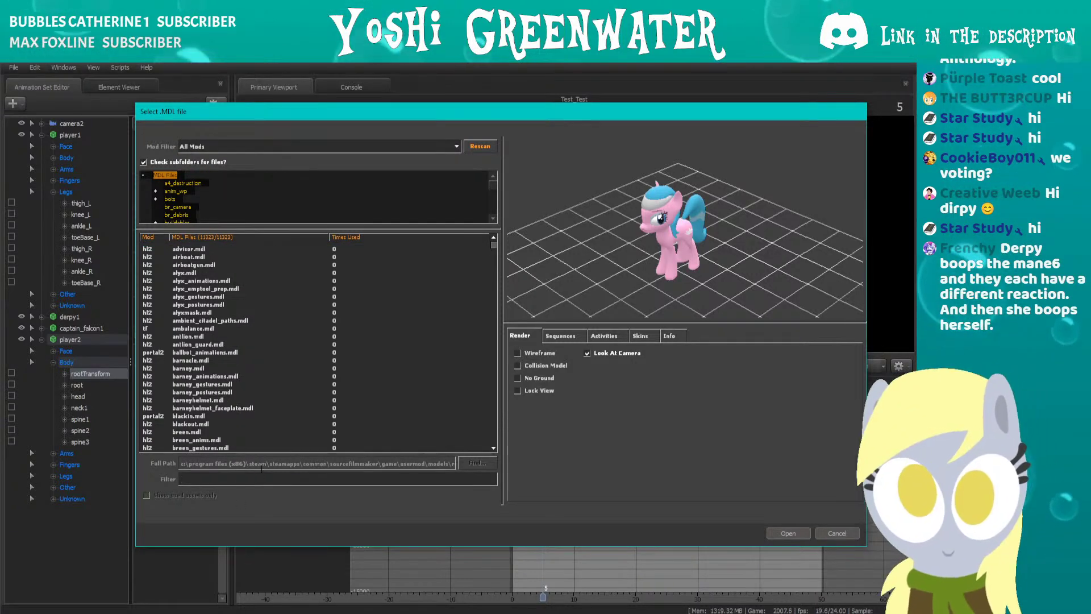
Filter the model list by "compani", select props_map_editor\cubecompanion.mdl and inspect its preview up close.
click(259, 478)
text(cube)
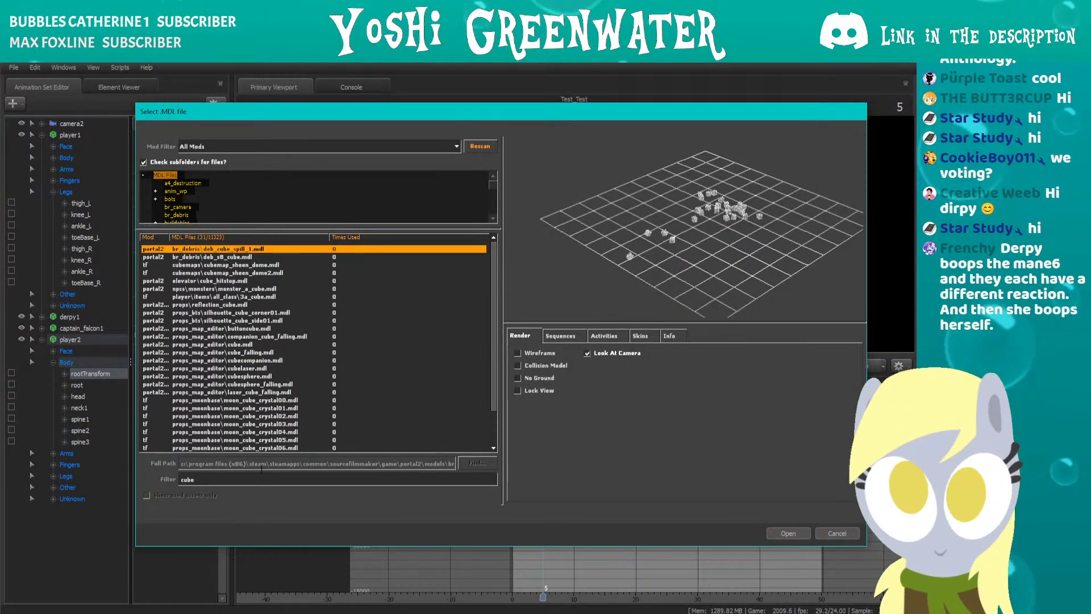
key(BackSpace)
key(BackSpace)
key(BackSpace)
key(BackSpace)
text(com)
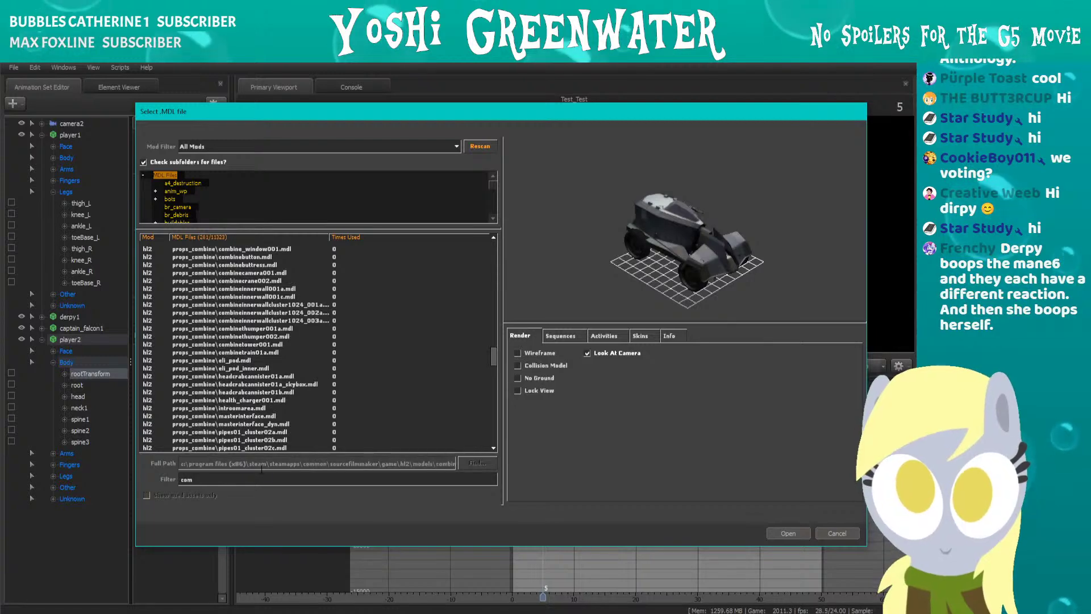
text(pani)
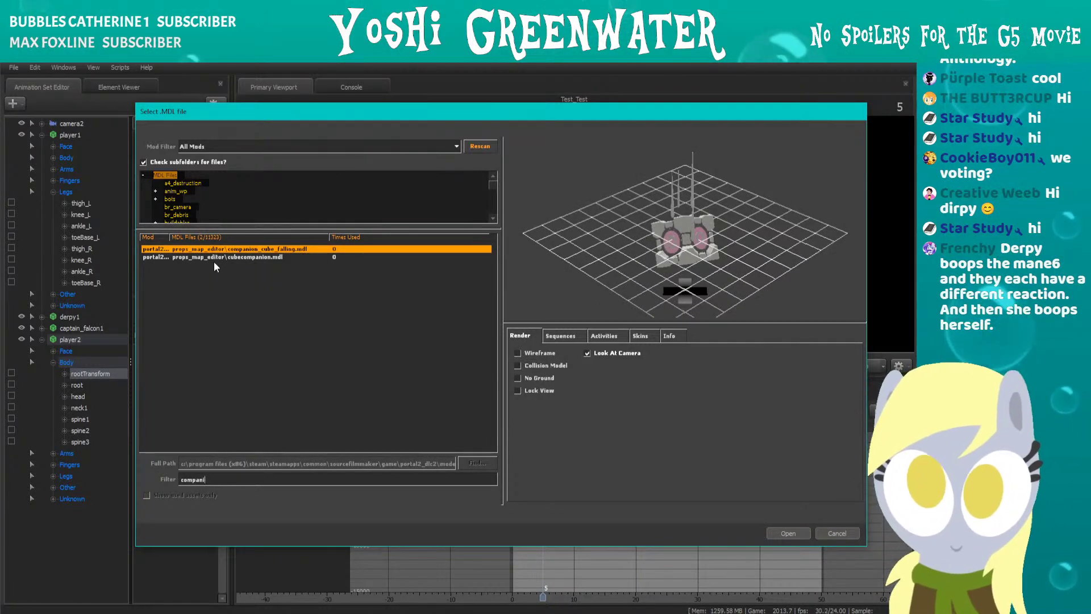
click(217, 256)
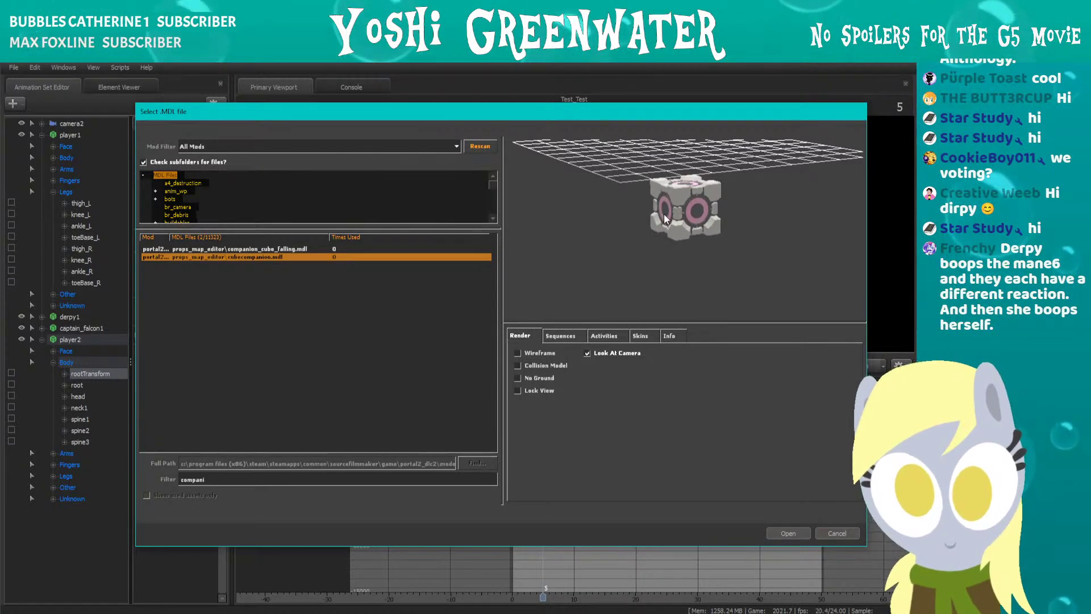
scroll(665, 215, up, 5)
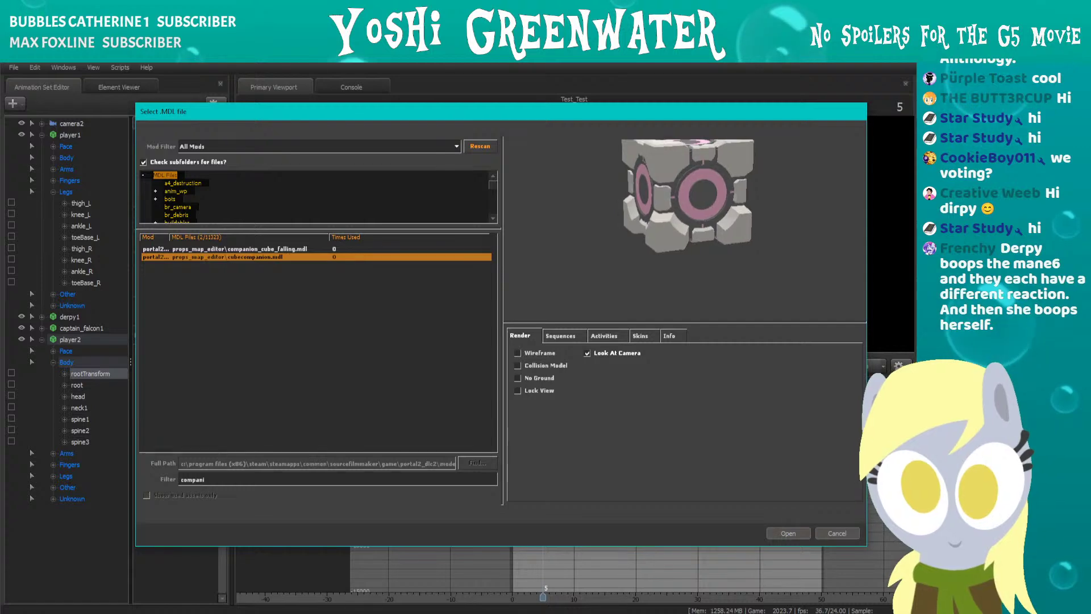
Preview props_map_editor\companion_cube_falling.mdl and inspect the cube up close from different angles.
scroll(680, 224, down, 5)
scroll(680, 224, down, 3)
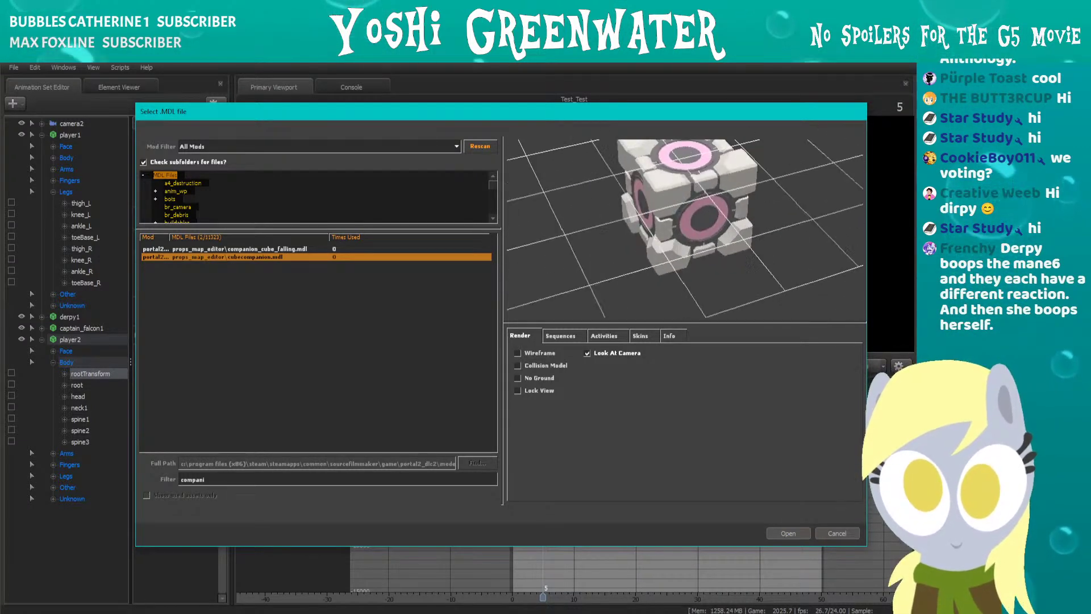
click(409, 249)
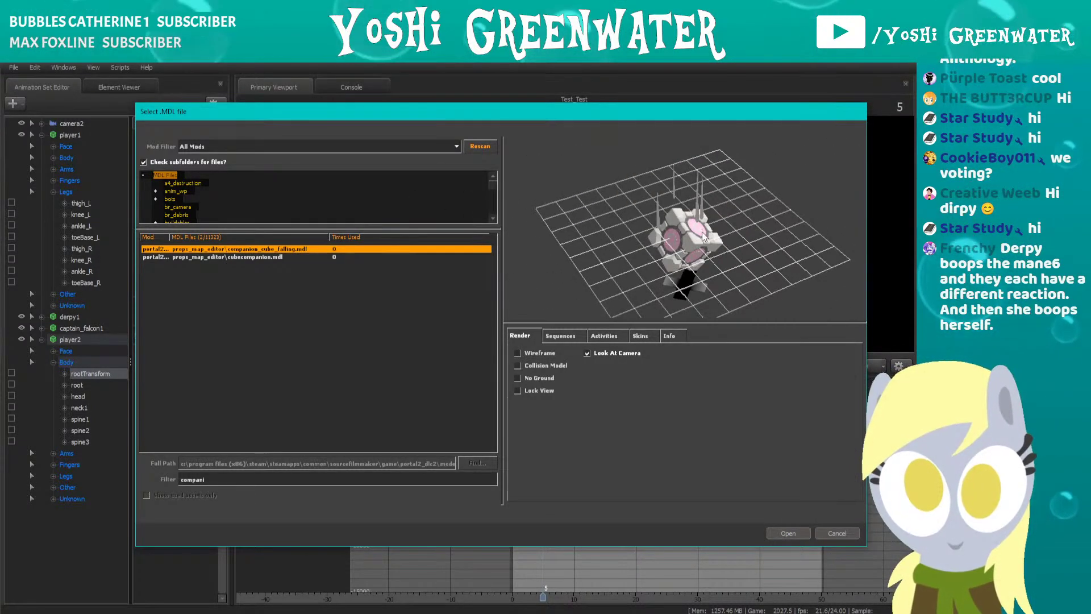
middle_drag(685, 227, 661, 226)
right_drag(660, 226, 660, 153)
scroll(697, 237, up, 5)
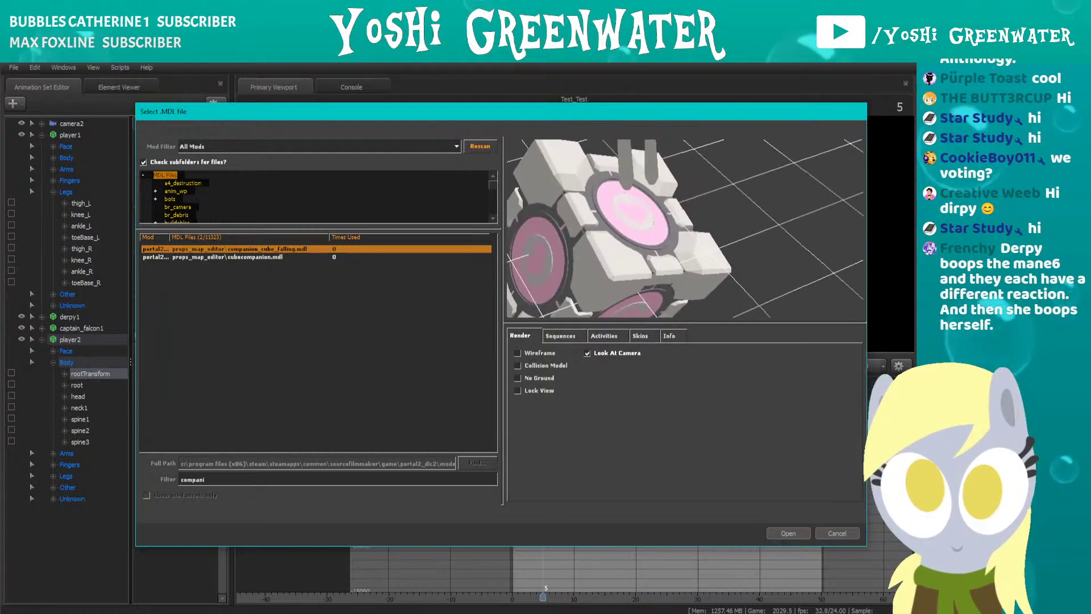
mouse_move(697, 236)
mouse_down()
mouse_move(693, 202)
mouse_move(713, 230)
mouse_up()
middle_drag(696, 222, 724, 237)
Return to props_map_editor\cubecompanion.mdl, examine its preview from several sides and check its skins.
click(284, 257)
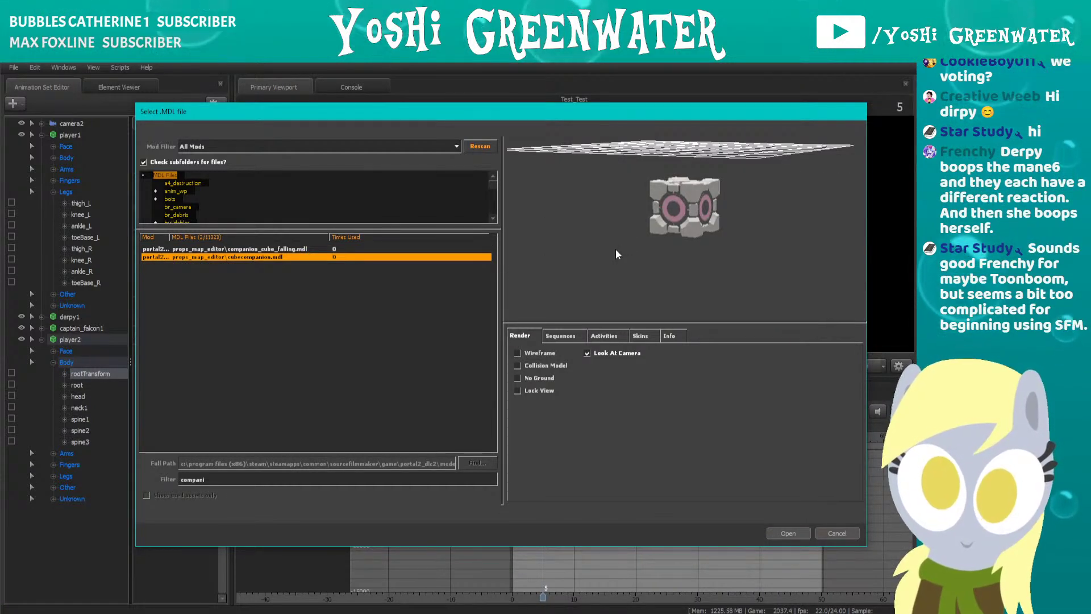
right_drag(625, 188, 625, 239)
middle_drag(625, 175, 635, 234)
drag(691, 227, 721, 253)
right_drag(721, 253, 721, 295)
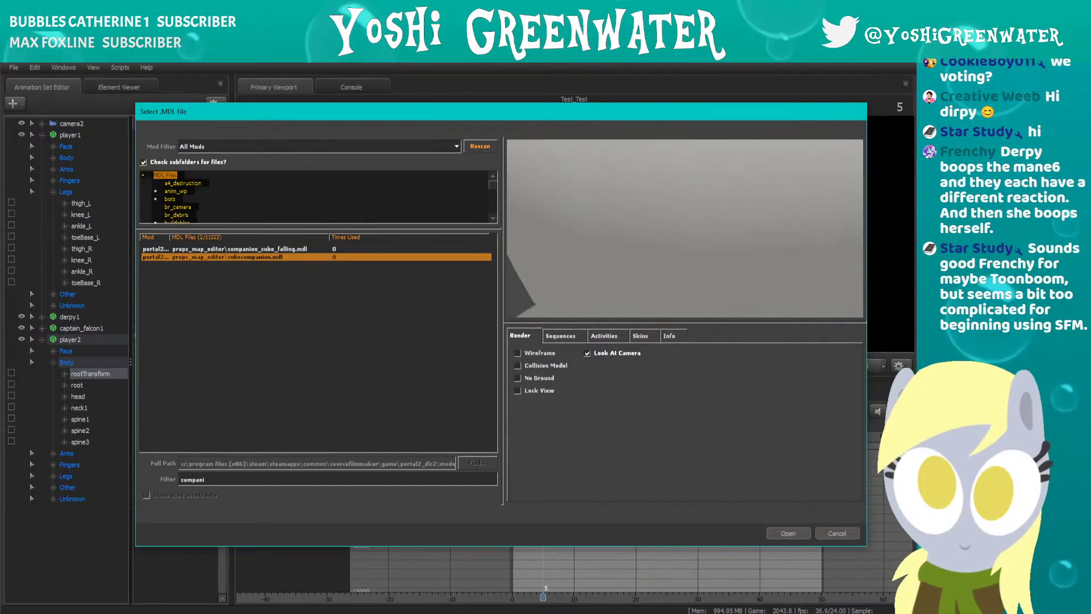
mouse_move(724, 262)
mouse_down()
mouse_move(682, 267)
mouse_move(684, 234)
mouse_move(699, 244)
mouse_up()
right_drag(699, 245, 724, 312)
drag(725, 312, 571, 314)
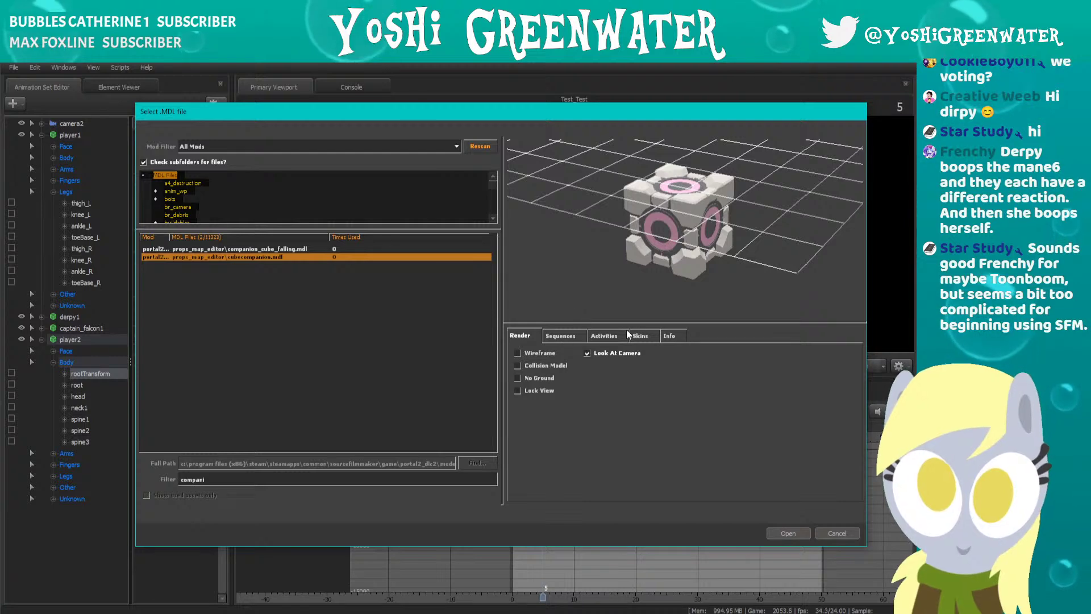
click(640, 335)
click(516, 362)
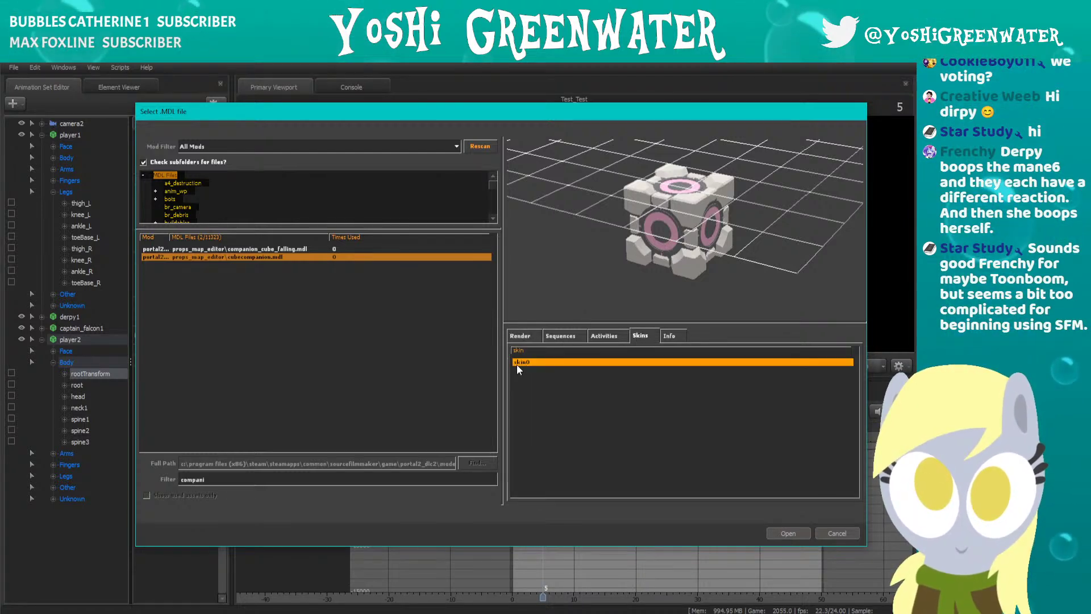
Examine the sequences, info, activities and skins of companion_cube_falling.mdl, then dismiss the model selection without opening a model.
click(334, 249)
click(563, 336)
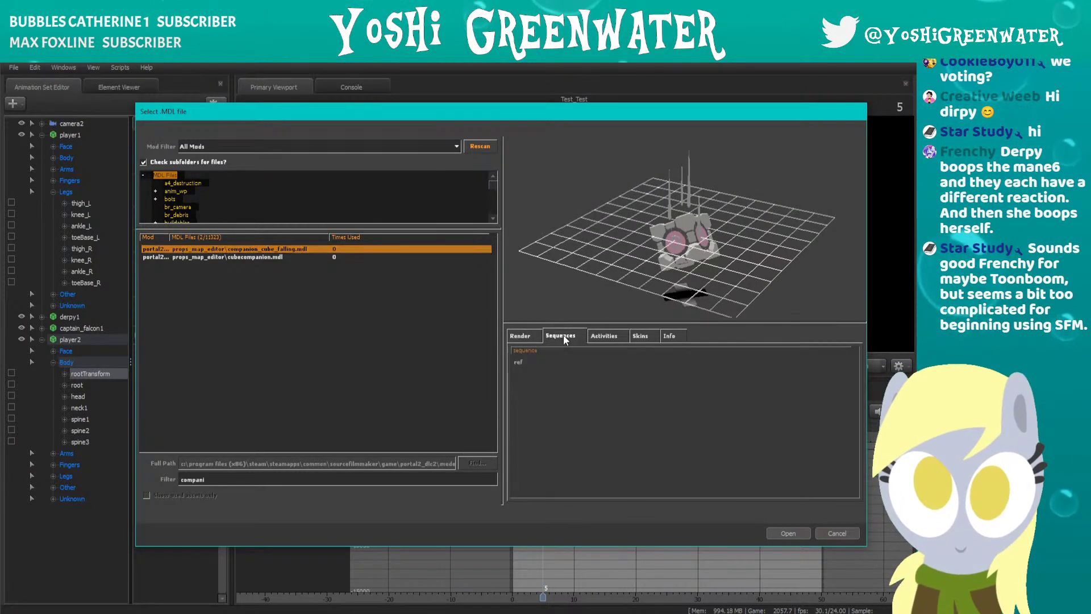
click(549, 361)
click(670, 336)
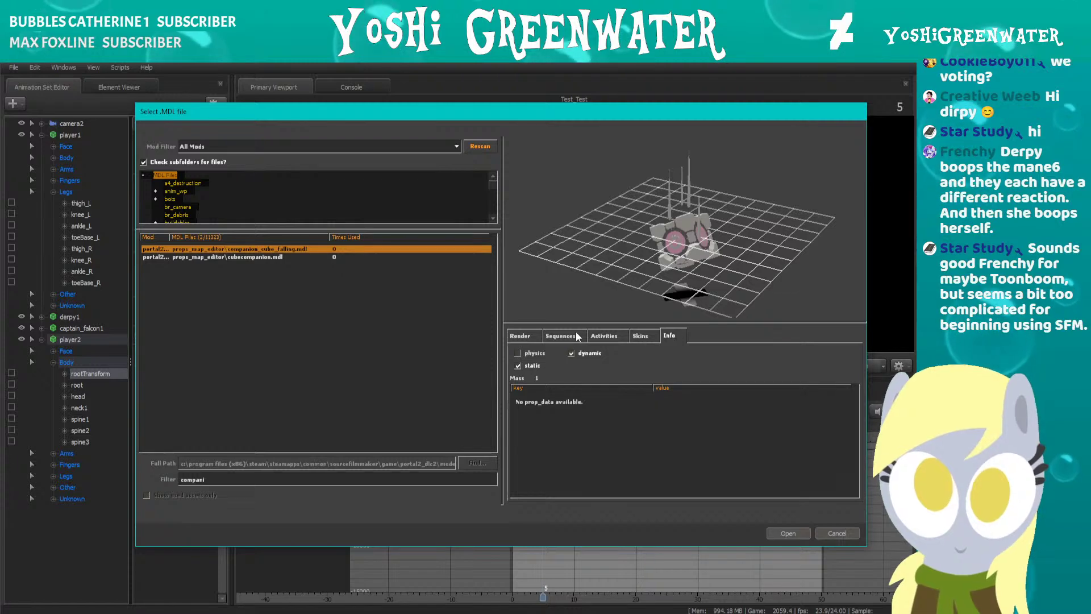
click(574, 337)
click(608, 338)
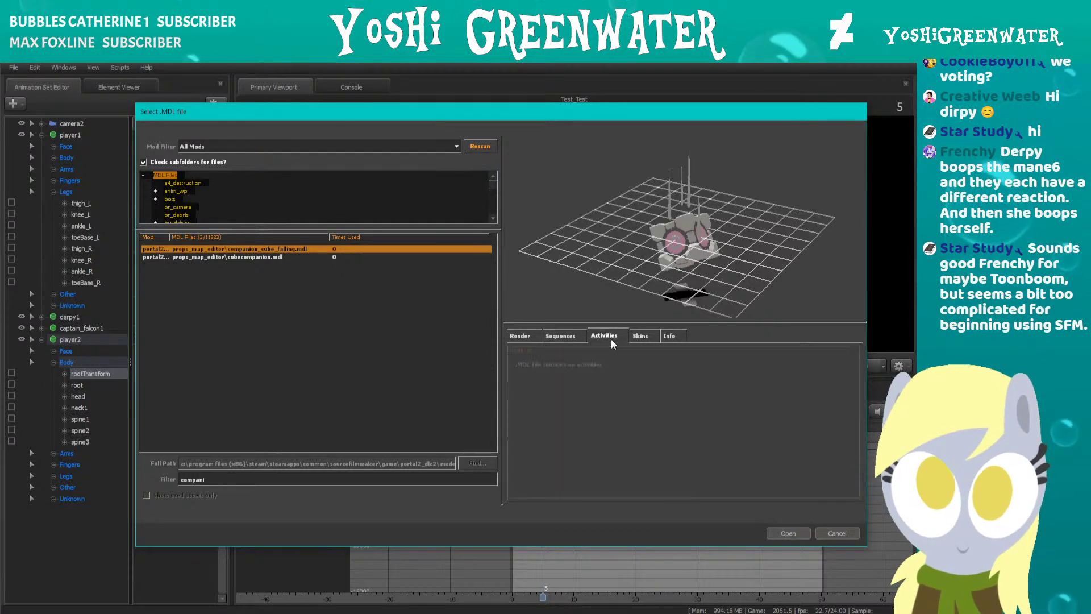
click(639, 337)
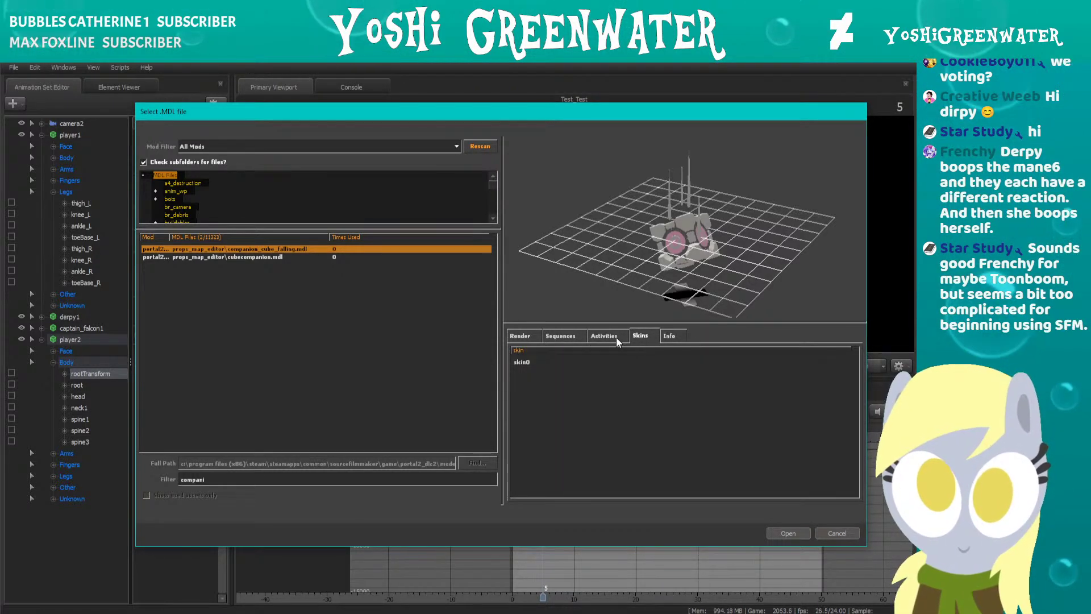
click(616, 337)
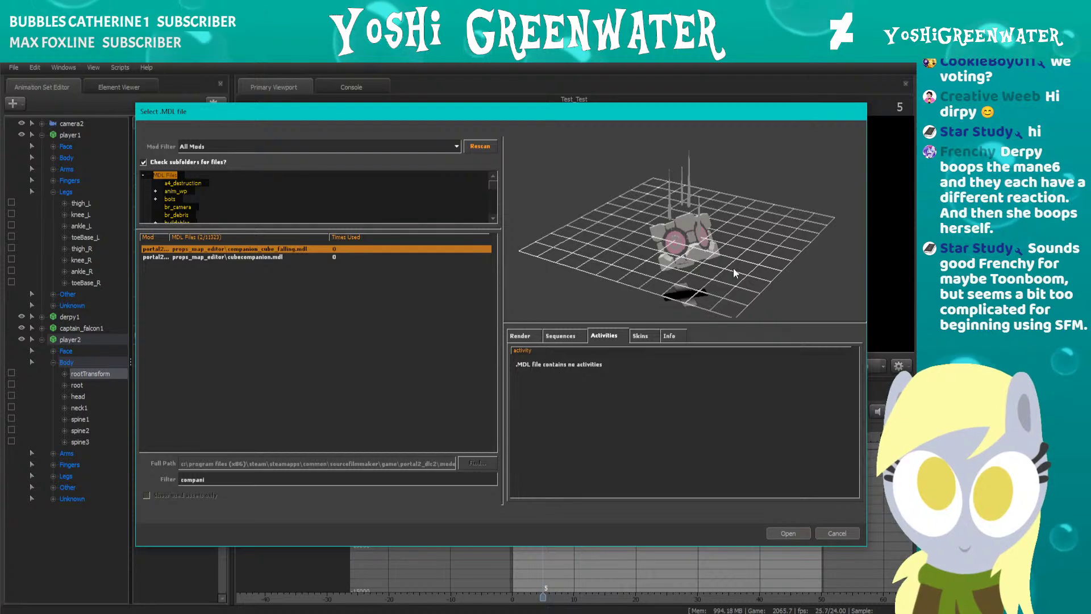
click(562, 335)
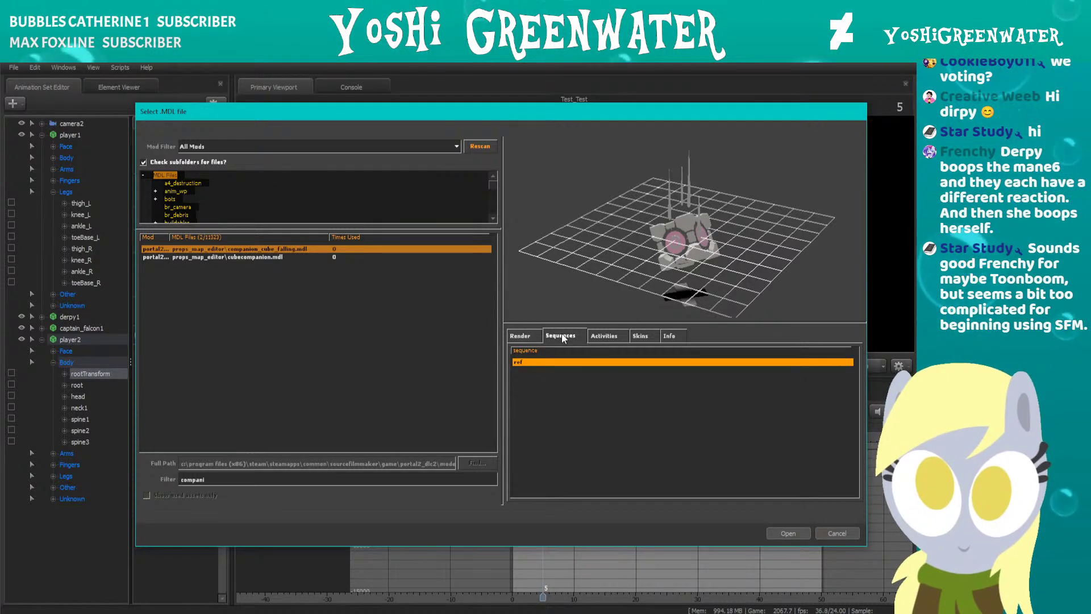
click(514, 334)
click(645, 335)
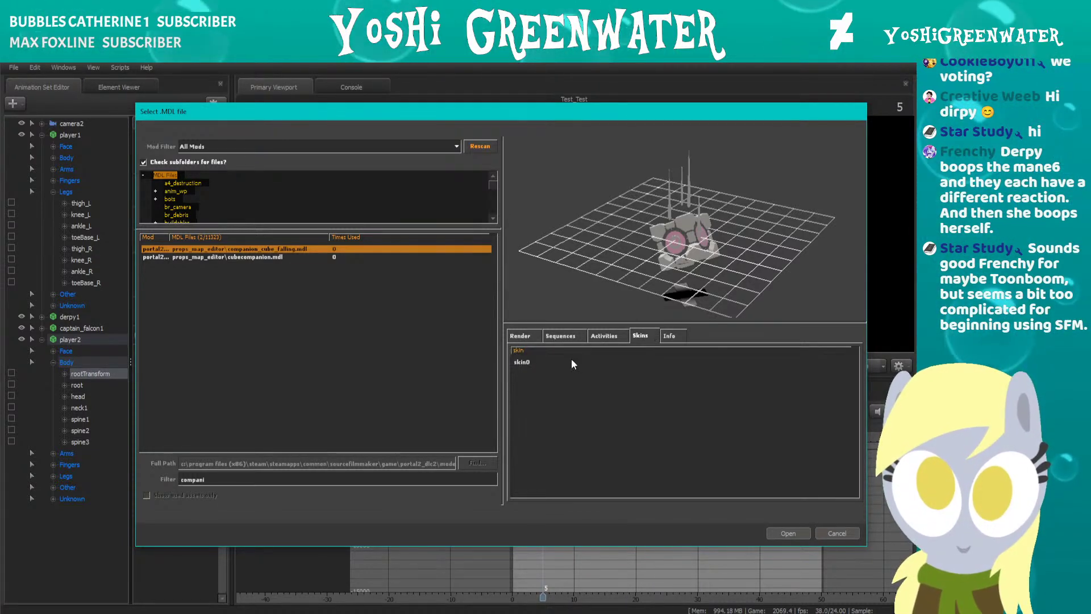
click(566, 363)
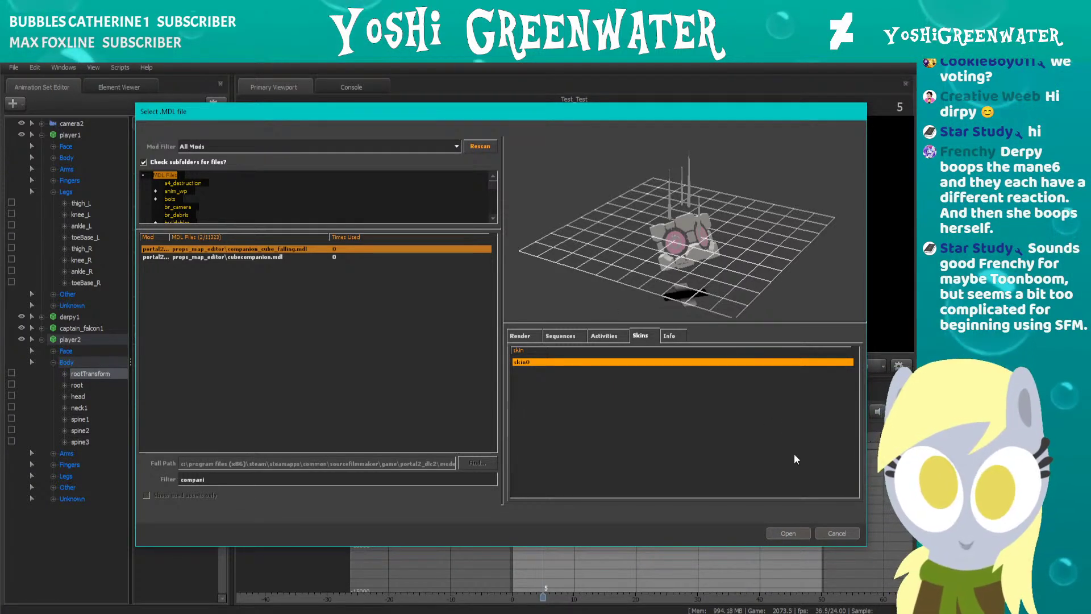
click(846, 530)
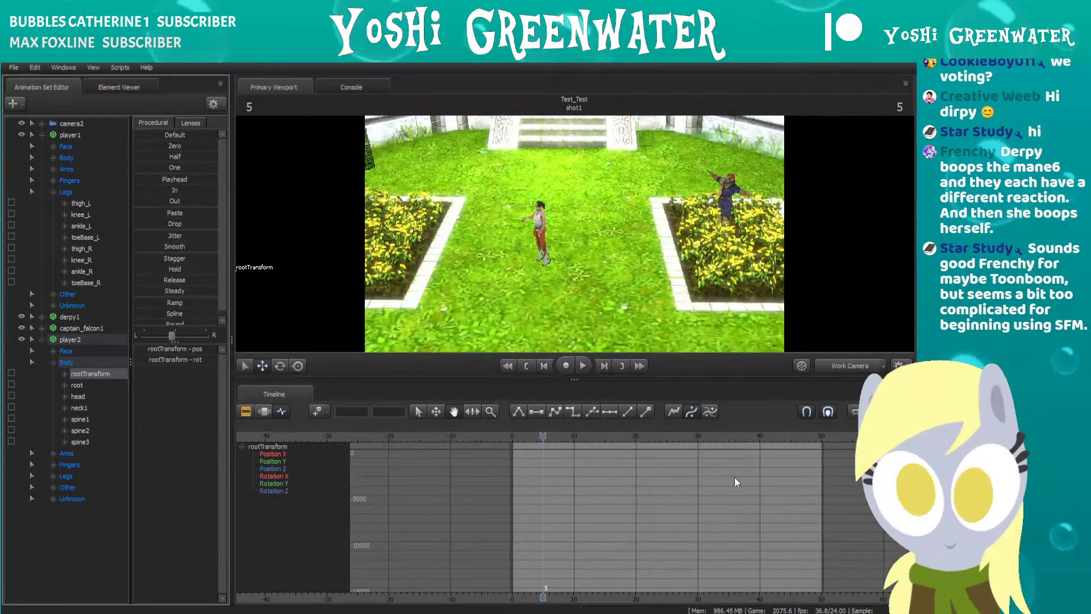
Switch to Animate and add "Derpy stares unblinking at the camera for 12 seconds and nothing ever happens." after a blank line below the last idea.
key(alt+Tab)
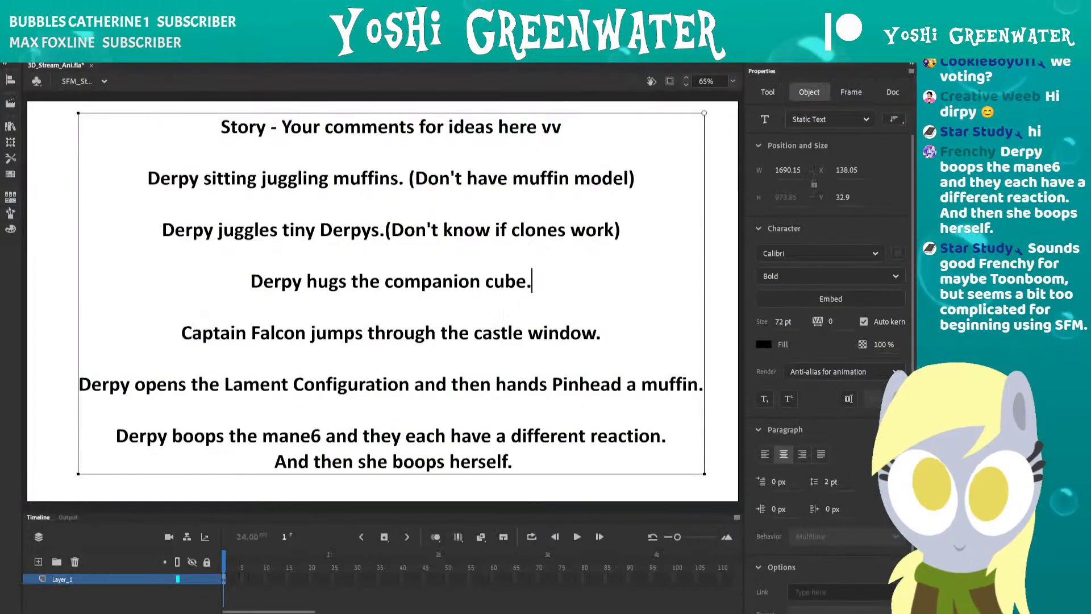
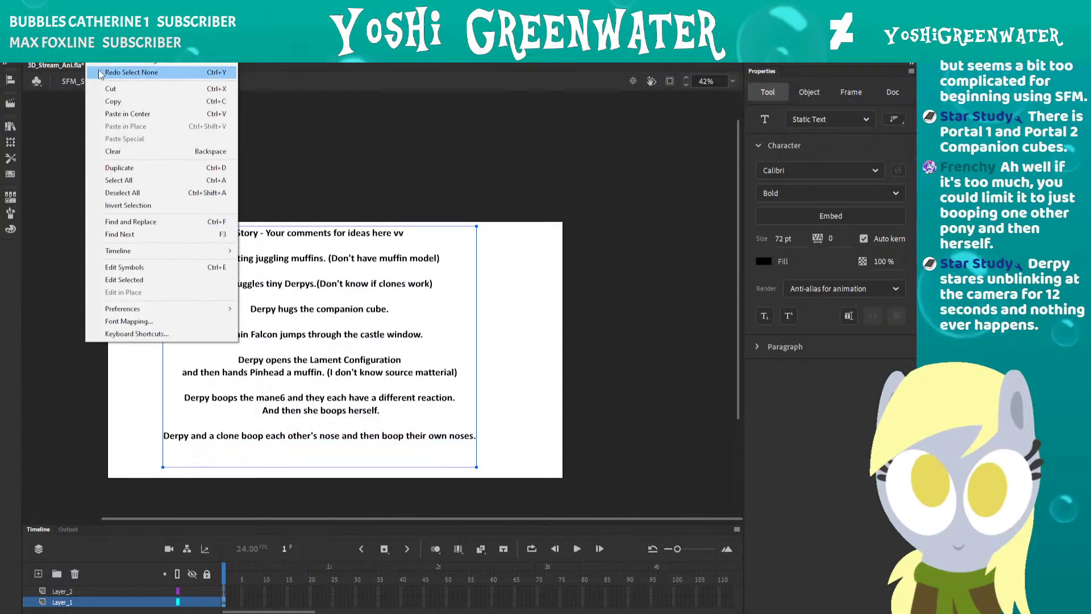
click(98, 57)
click(97, 56)
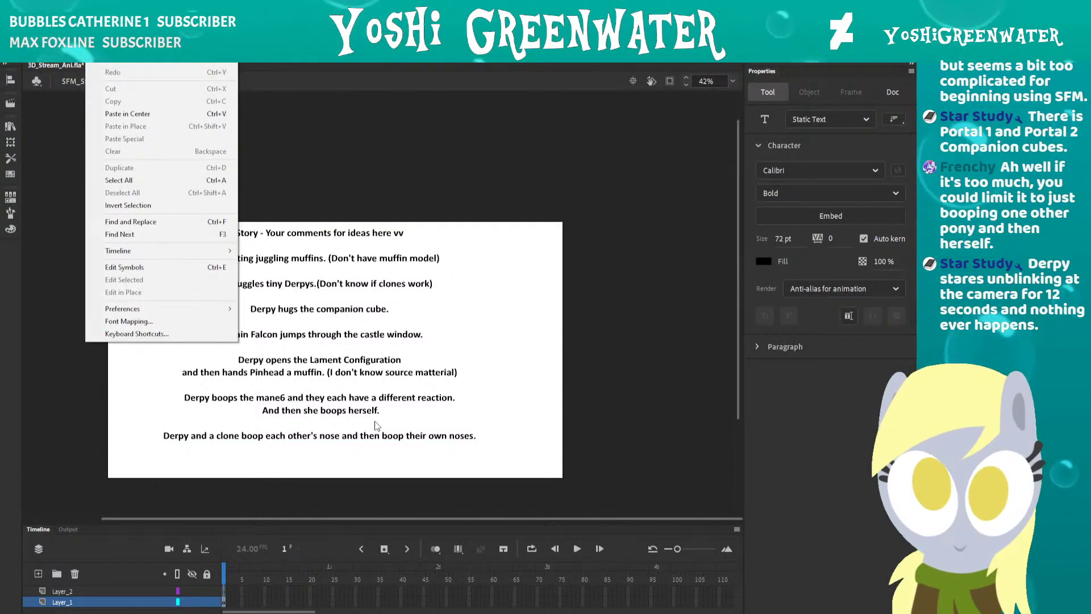
click(267, 473)
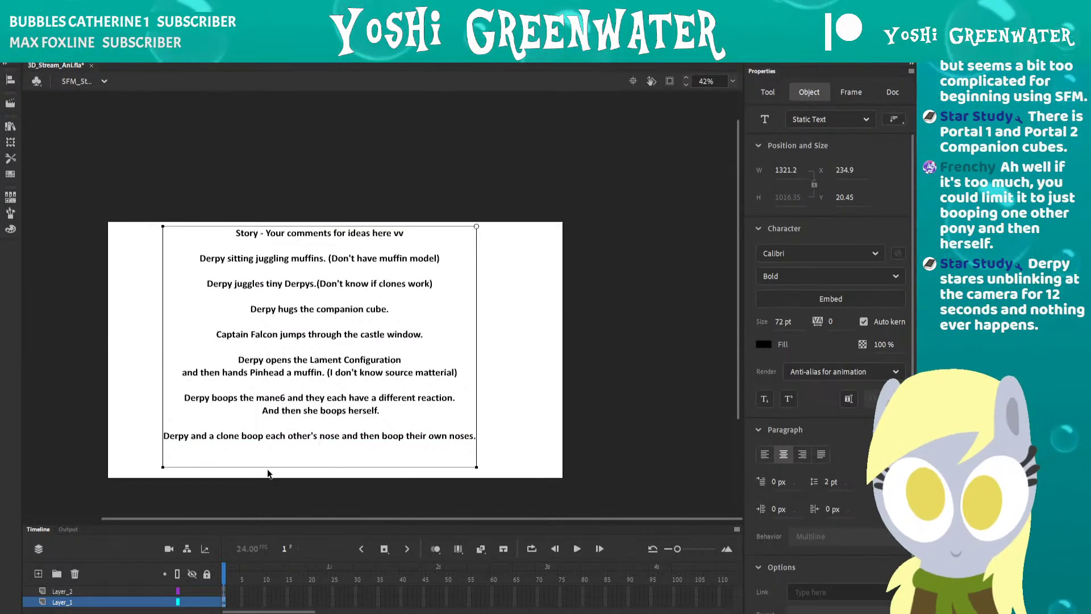
text(Derpy stares unblinking at the camera for 12 seconds and nothing ever happens.)
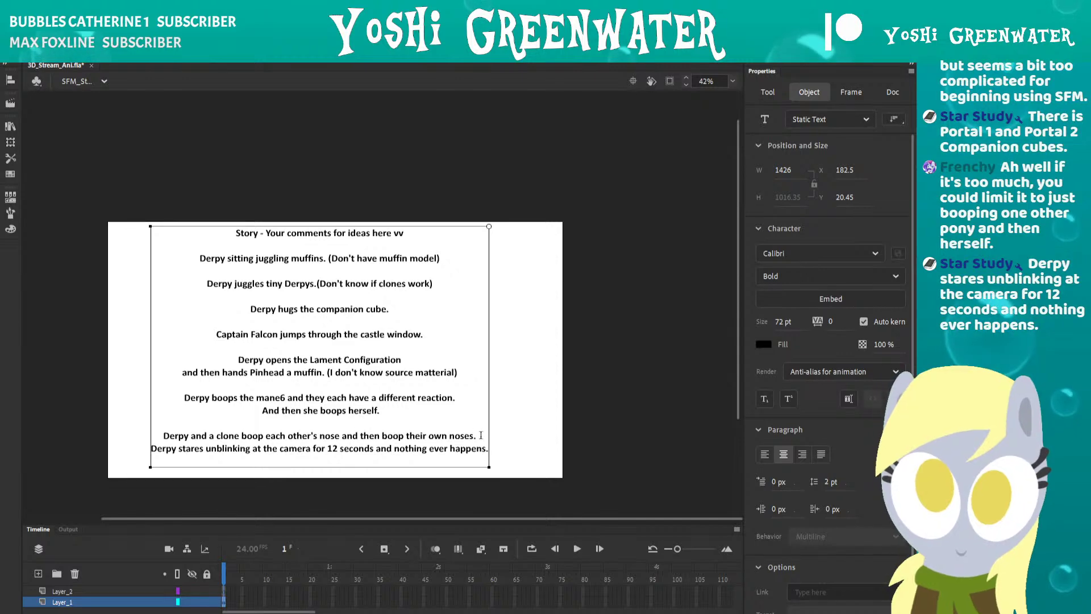
key(Return)
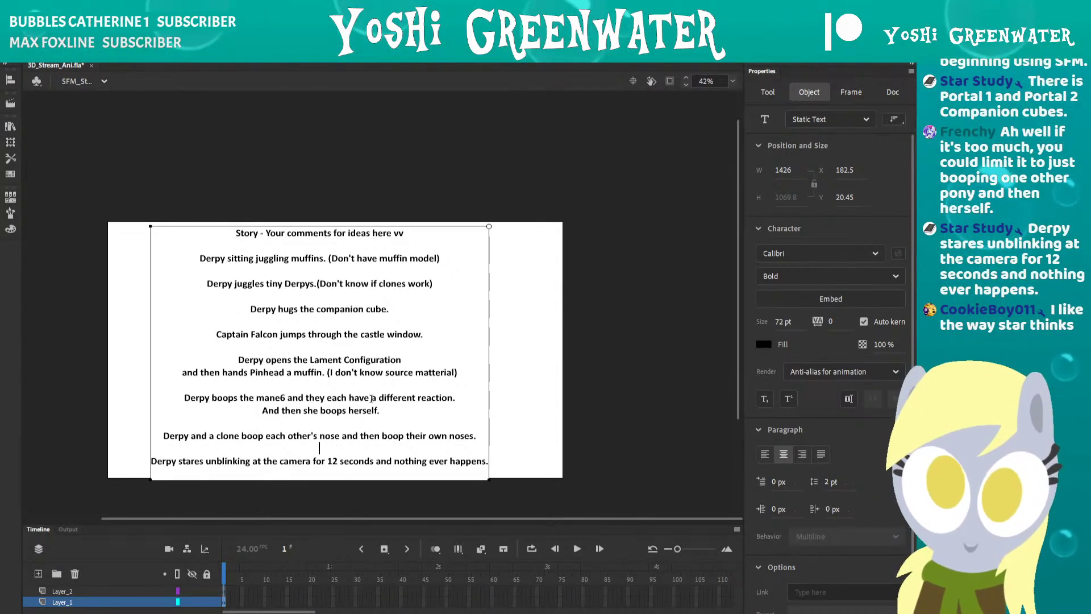
key(ctrl+z)
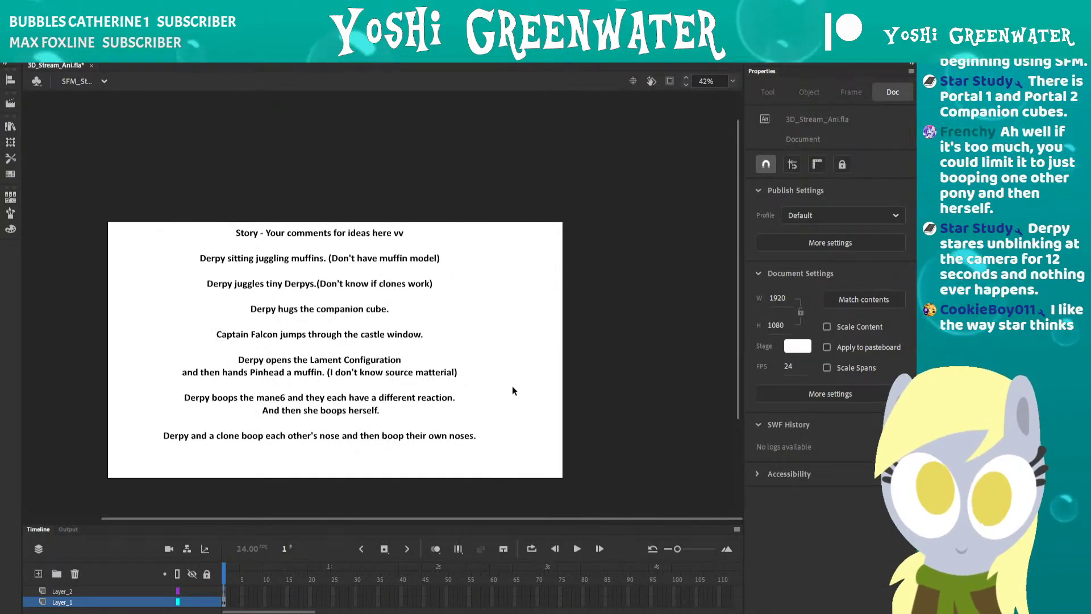
Move the story text block up to about Y -89 and highlight its "Derpy stares unblinking" line.
click(281, 421)
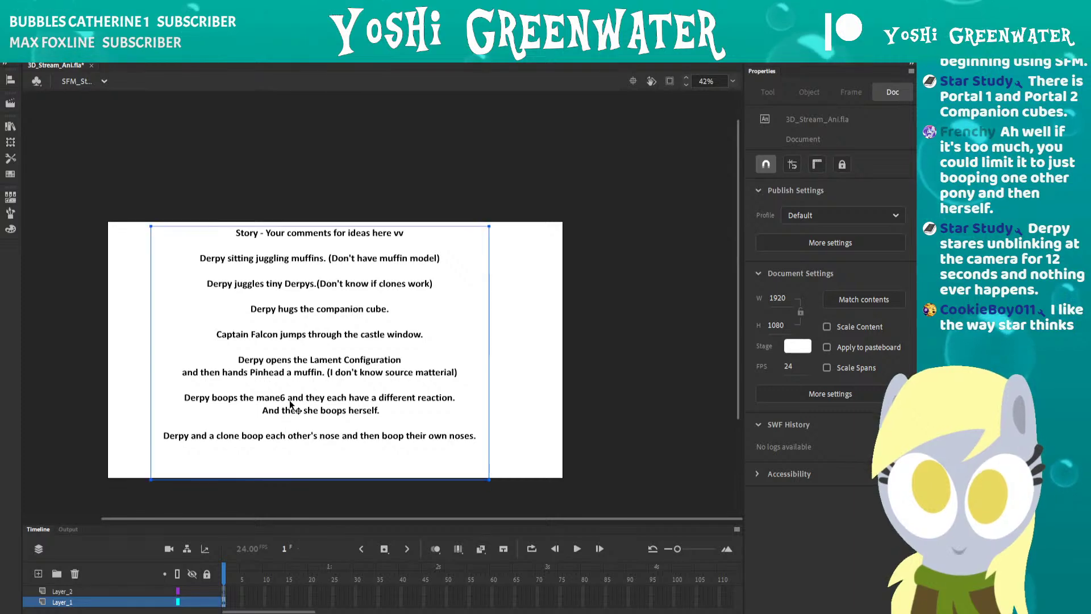
drag(294, 405, 297, 379)
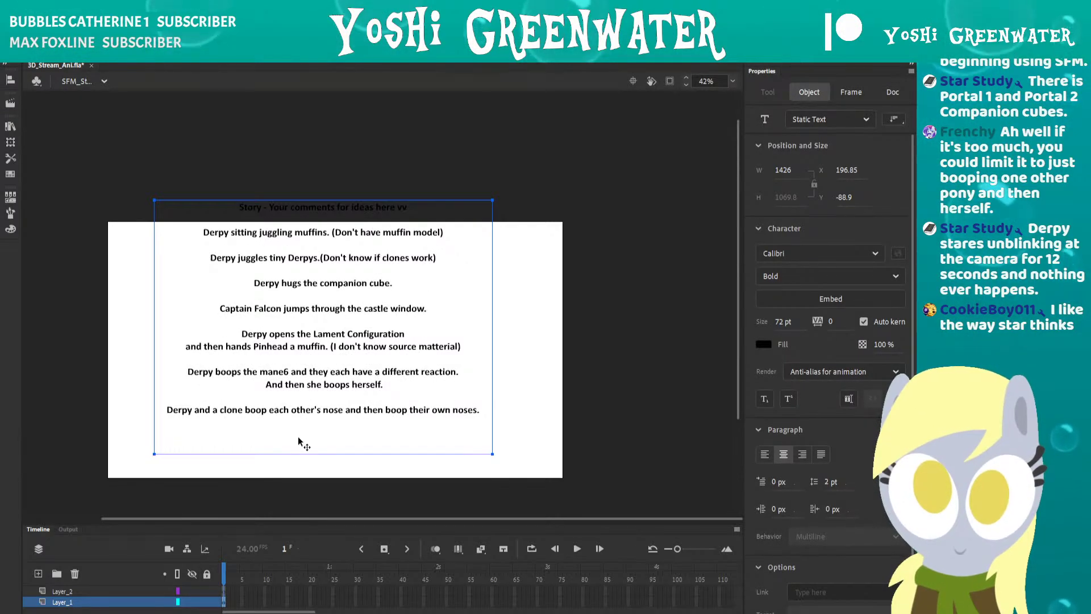
double_click(385, 442)
text(Derpy stares unblinking at the camera for 12 seconds and nothing ever happens.)
drag(491, 435, 142, 420)
key(ctrl+c)
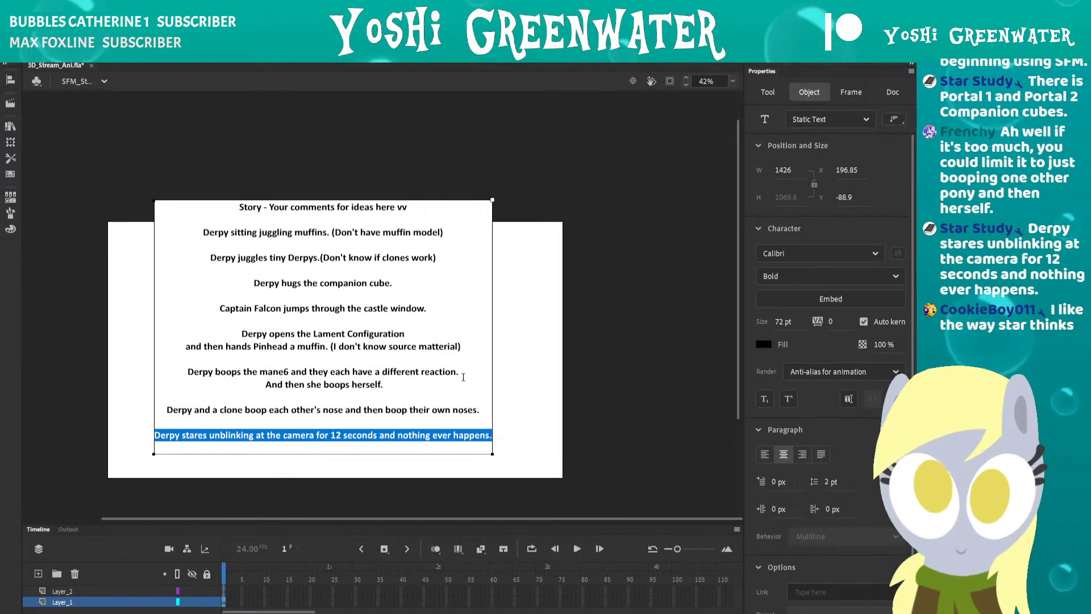
key(Delete)
key(Escape)
click(469, 409)
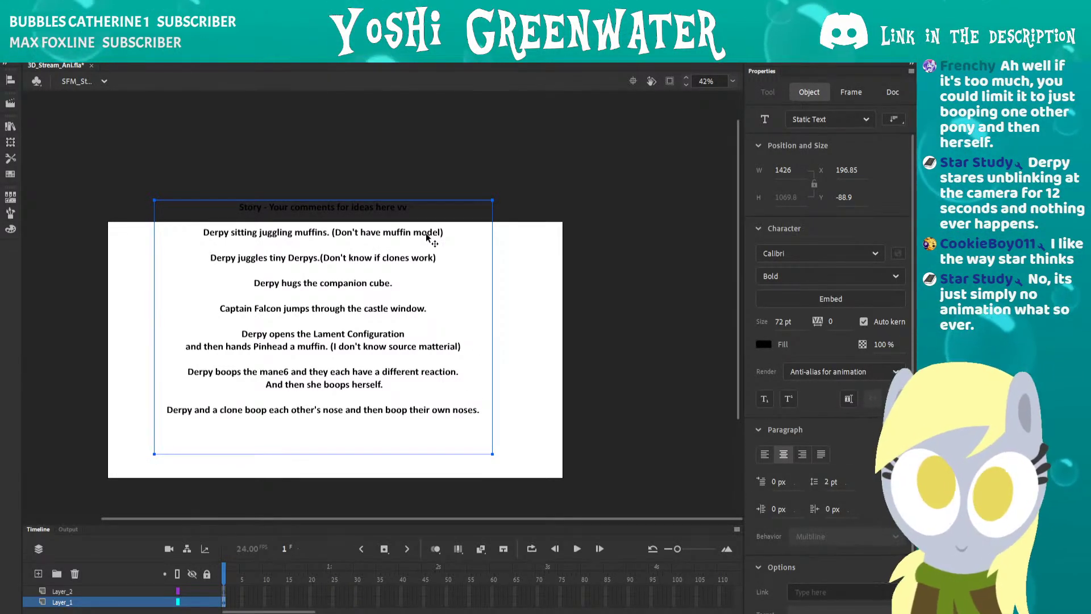
Move the story text block back down onto the stage and widen its text box to about 2200 px.
drag(327, 217, 328, 244)
key(q)
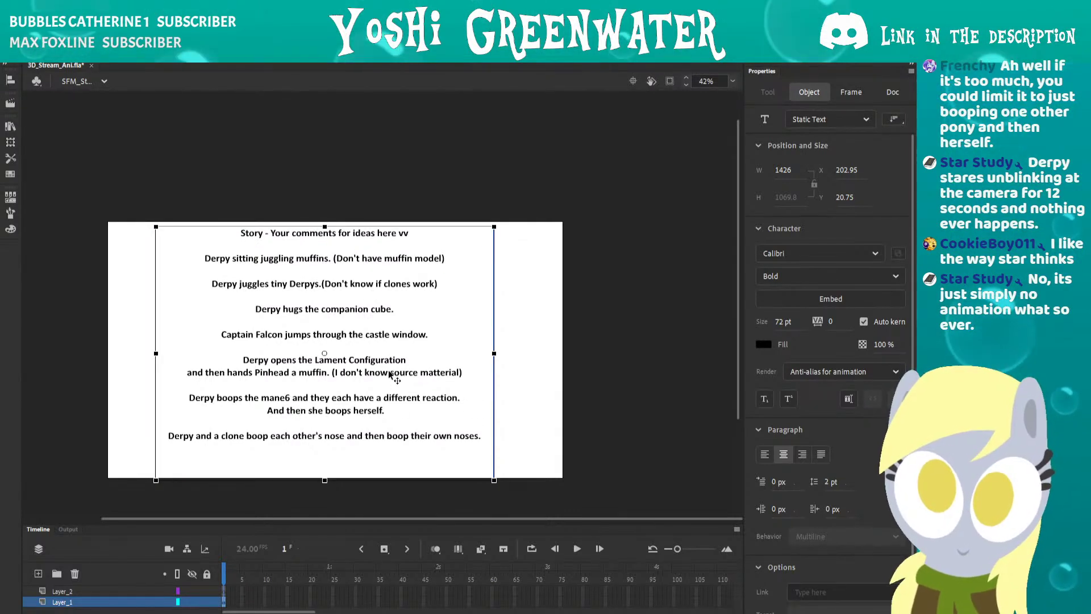
click(433, 267)
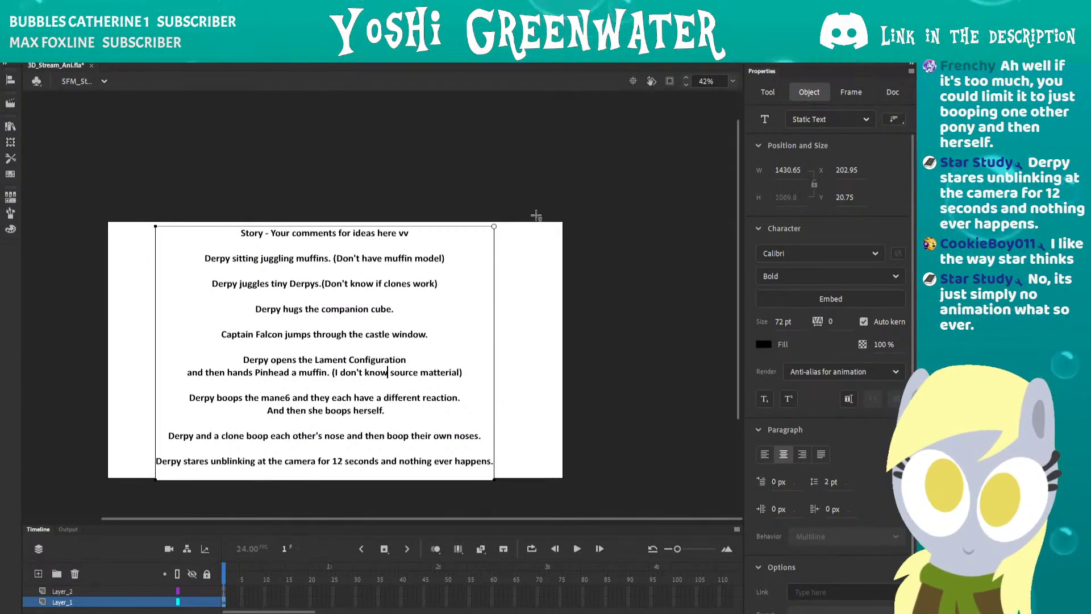
click(582, 218)
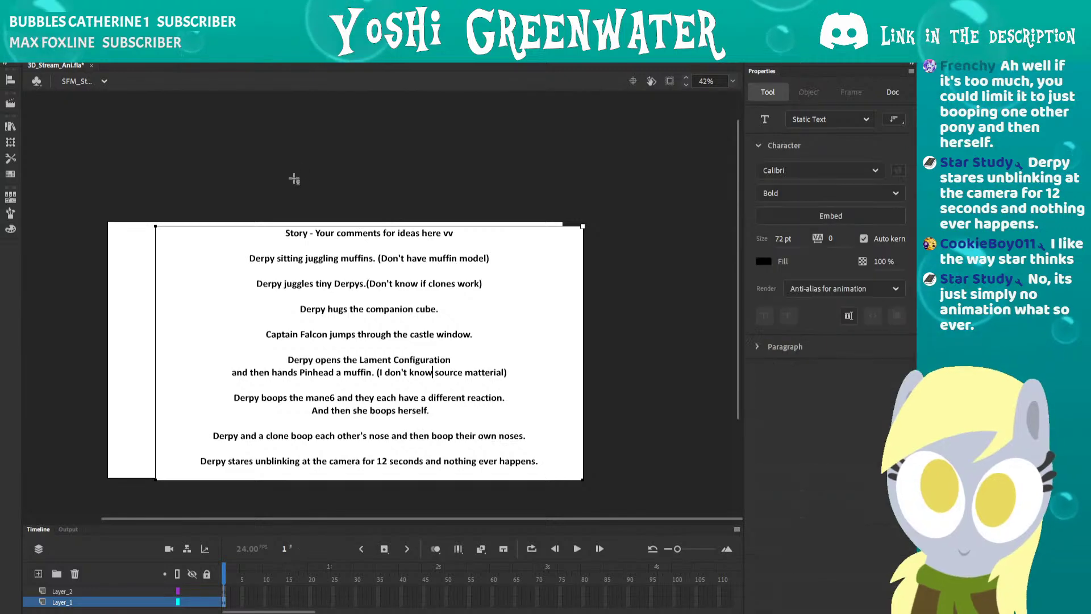
click(439, 235)
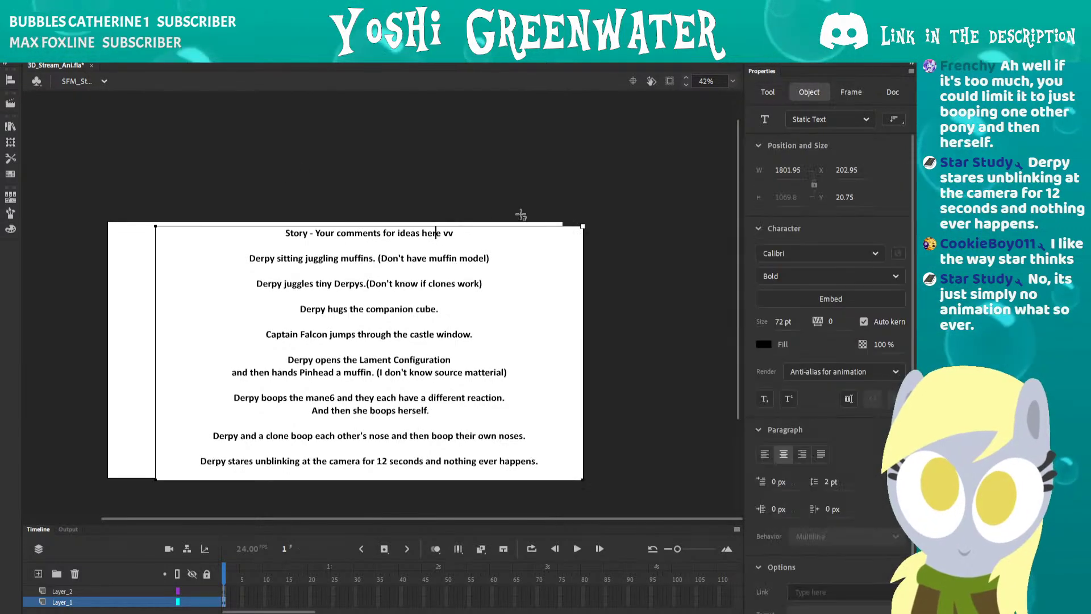
drag(583, 226, 658, 226)
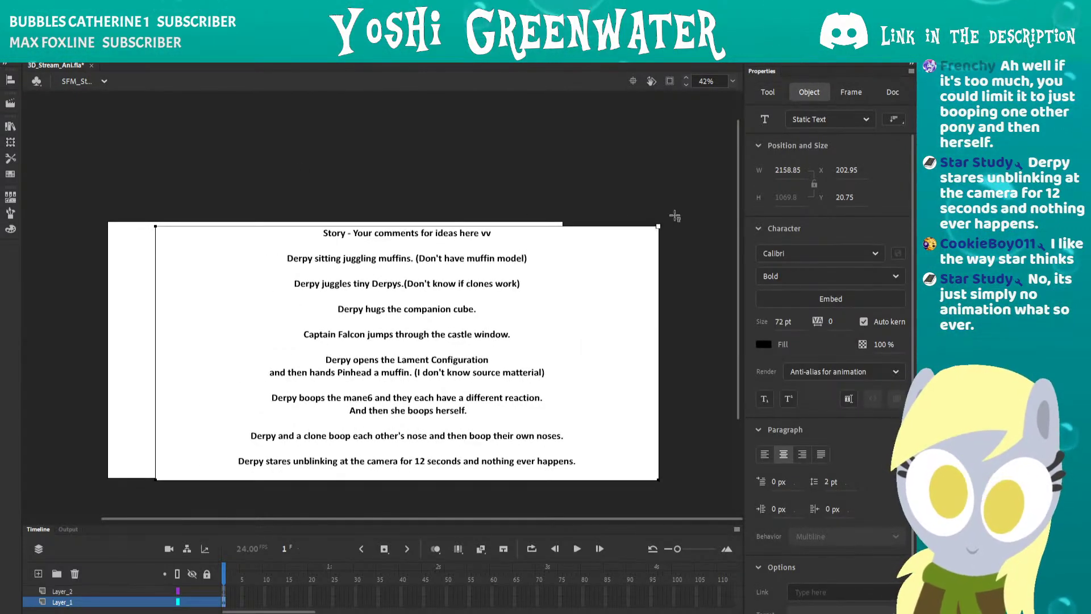
click(498, 146)
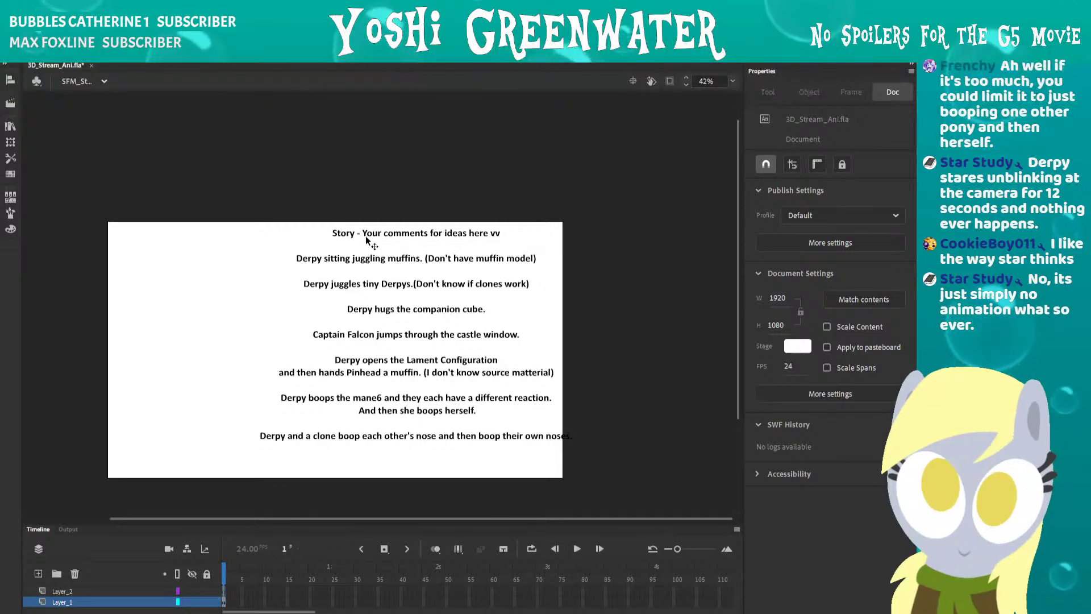
Scale the story text block down to about 1602 by 779 px and place it at about X 39, Y 100.
drag(356, 238, 360, 261)
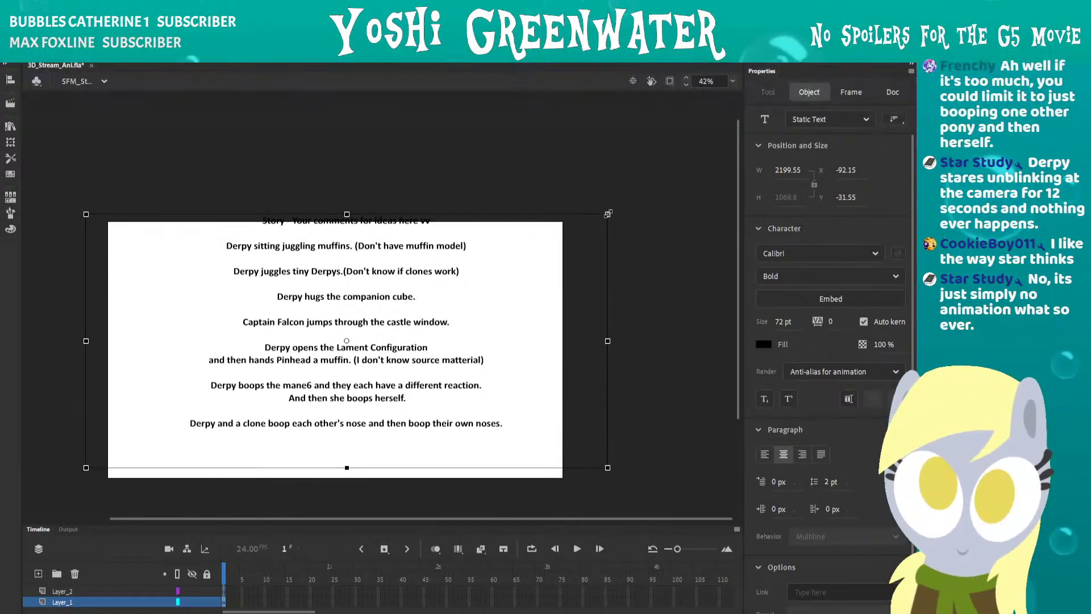
drag(608, 213, 466, 282)
drag(291, 308, 322, 272)
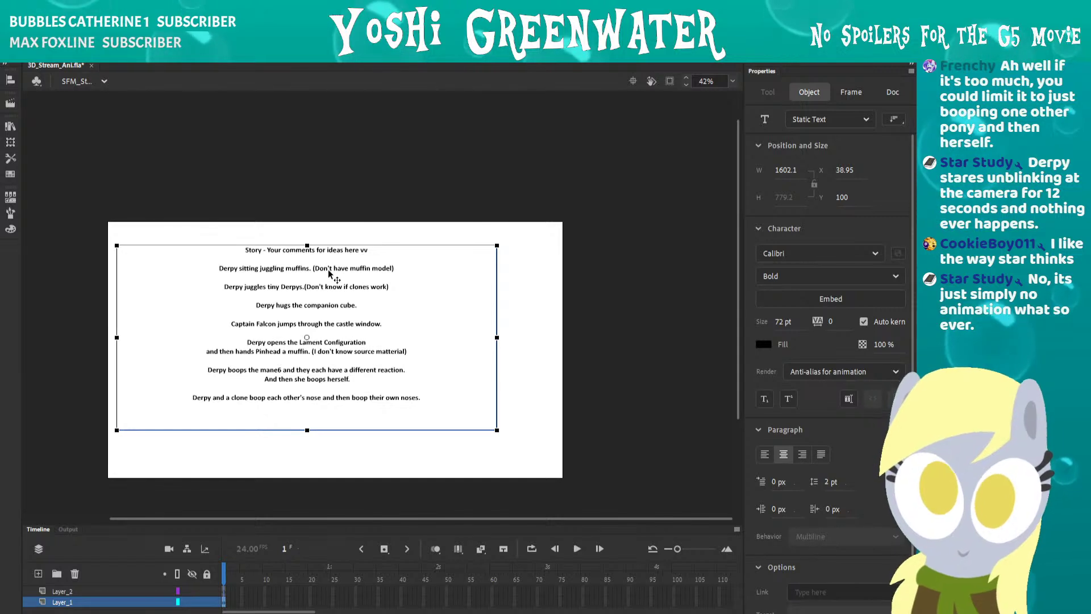
Try to widen the story text box to about 2110 px.
double_click(322, 271)
key(ctrl+v)
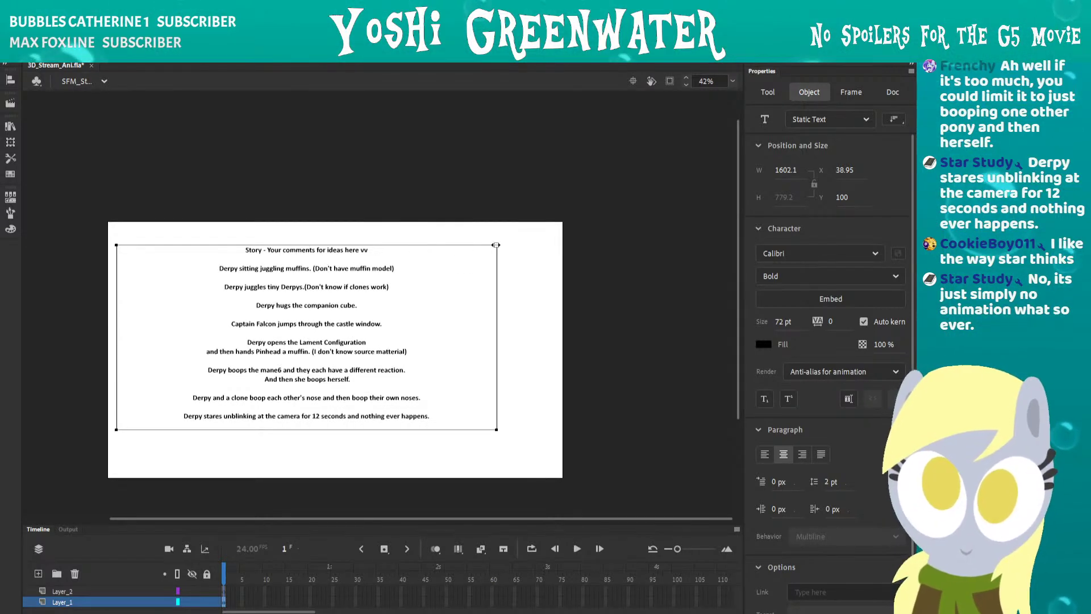
drag(576, 228, 618, 228)
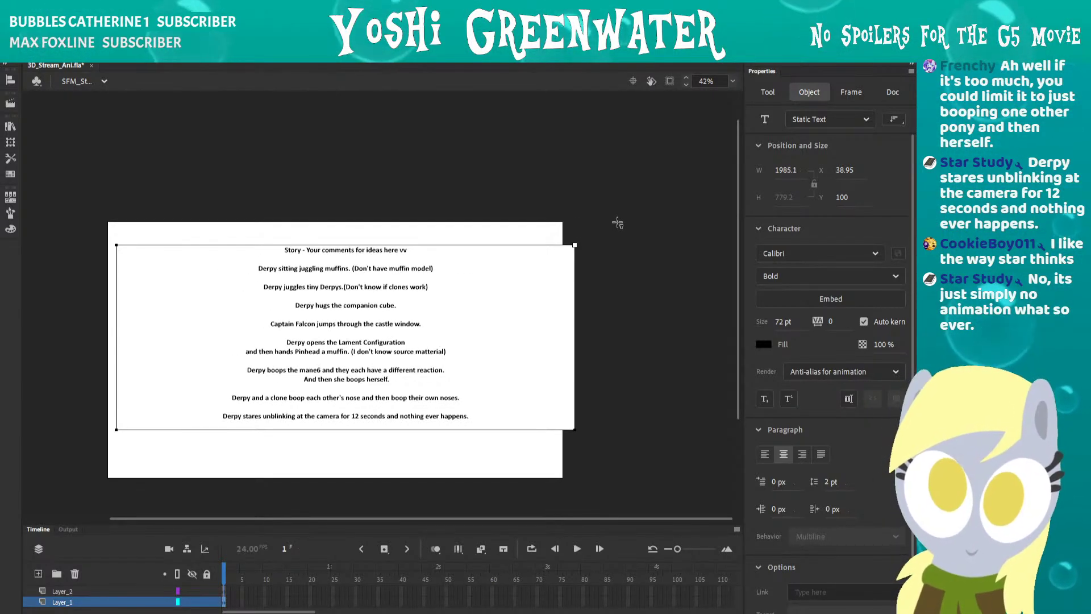
click(456, 197)
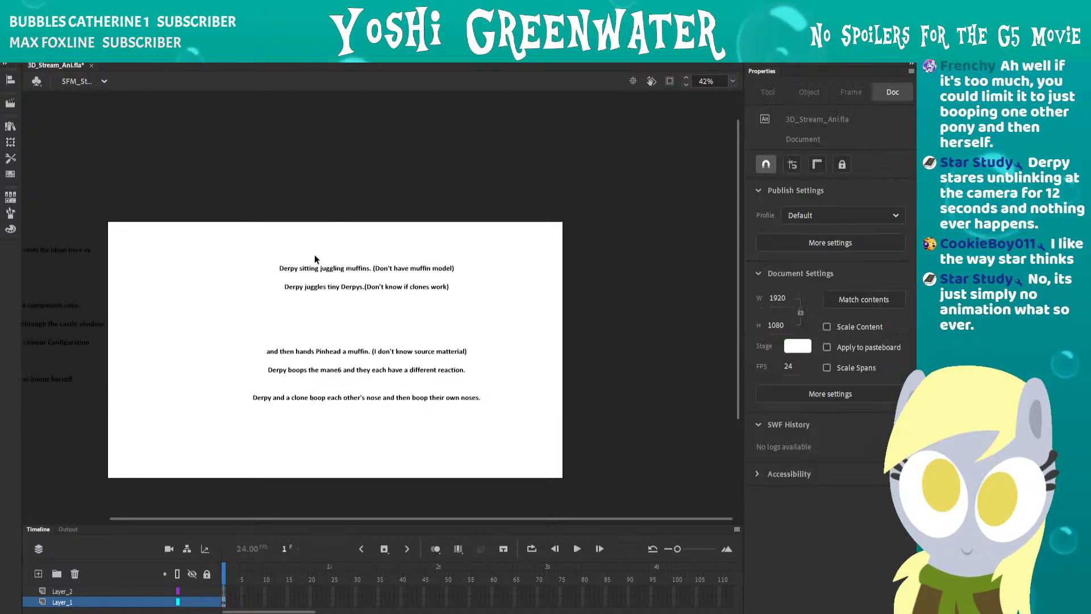
click(317, 271)
drag(287, 271, 246, 274)
key(ctrl+z)
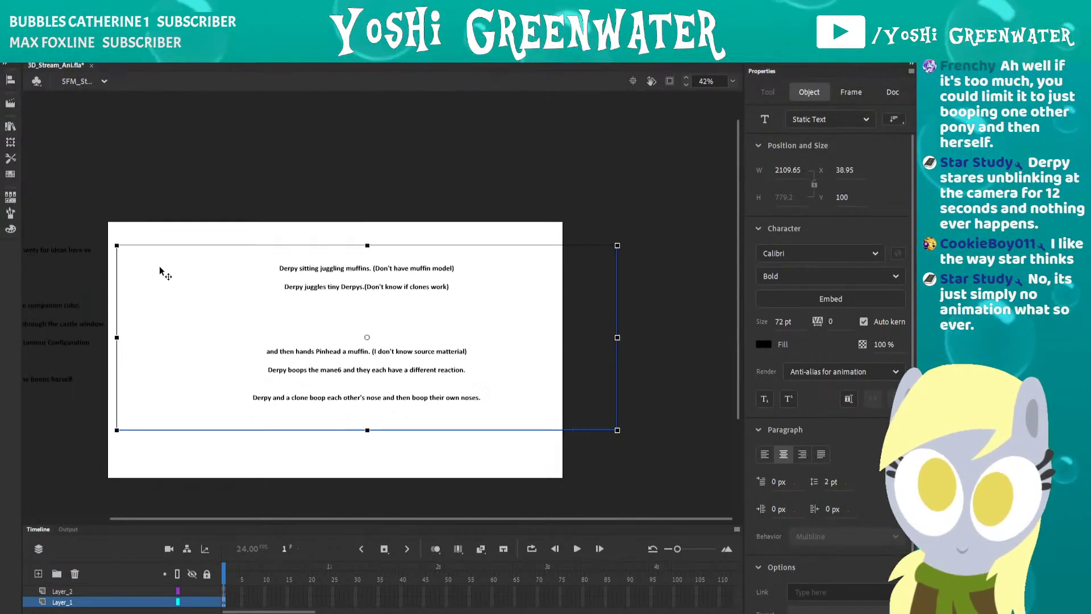
click(160, 271)
click(160, 271)
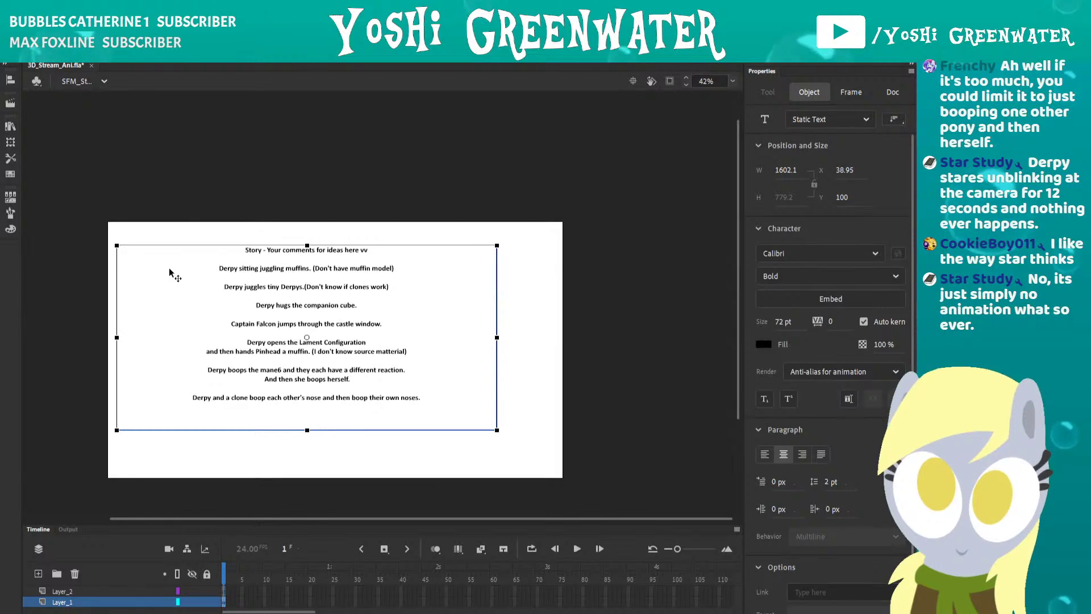
Move the story text block to about X 163, Y 69 and place a duplicate of it lower at about X 123, Y 982.
click(214, 215)
drag(256, 297, 285, 290)
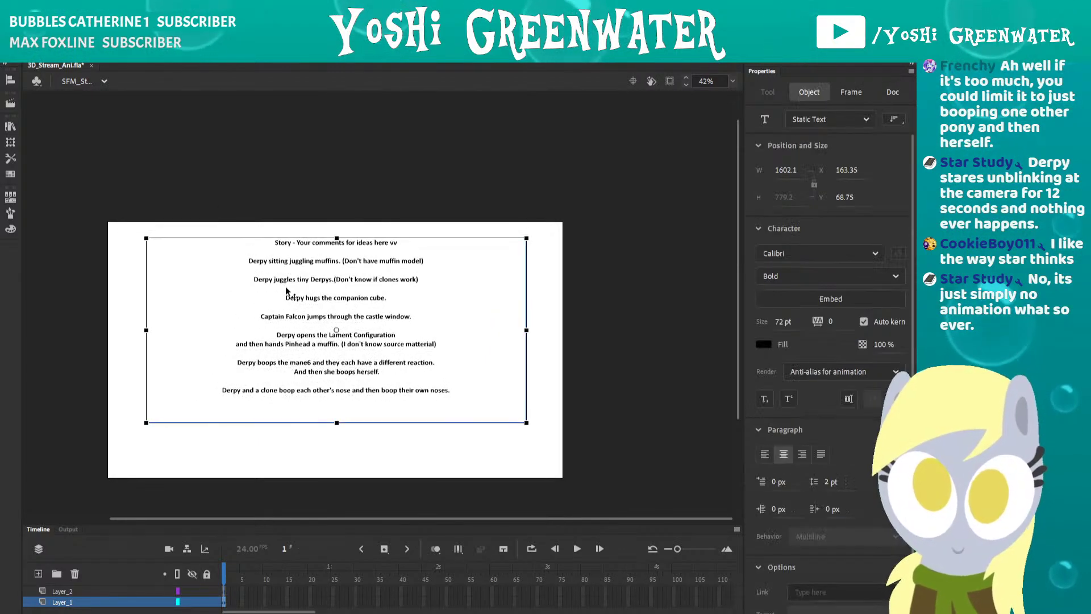
drag(294, 347, 317, 577)
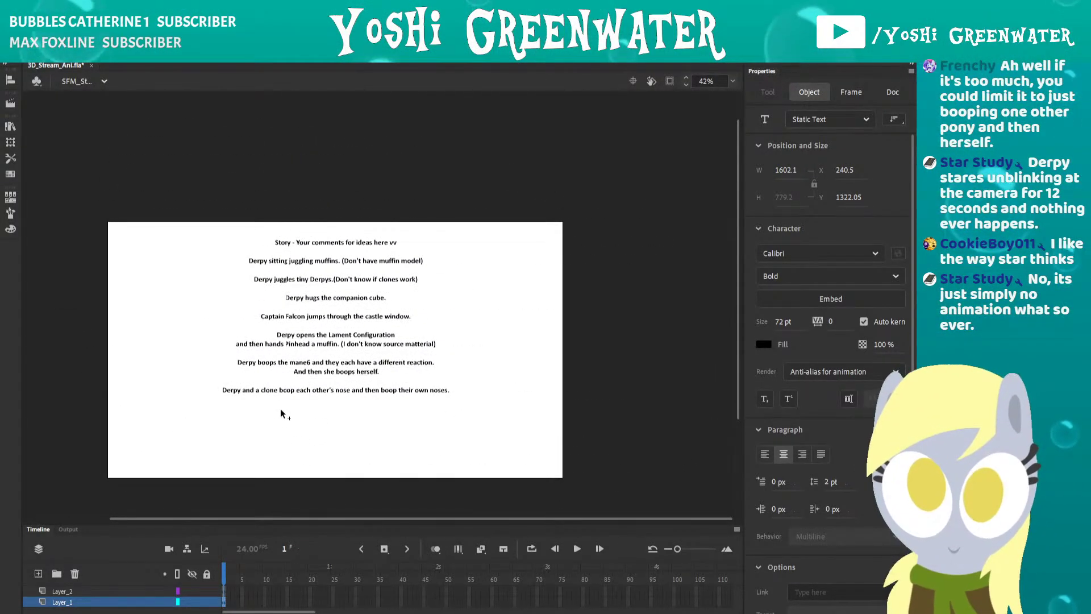
click(310, 273)
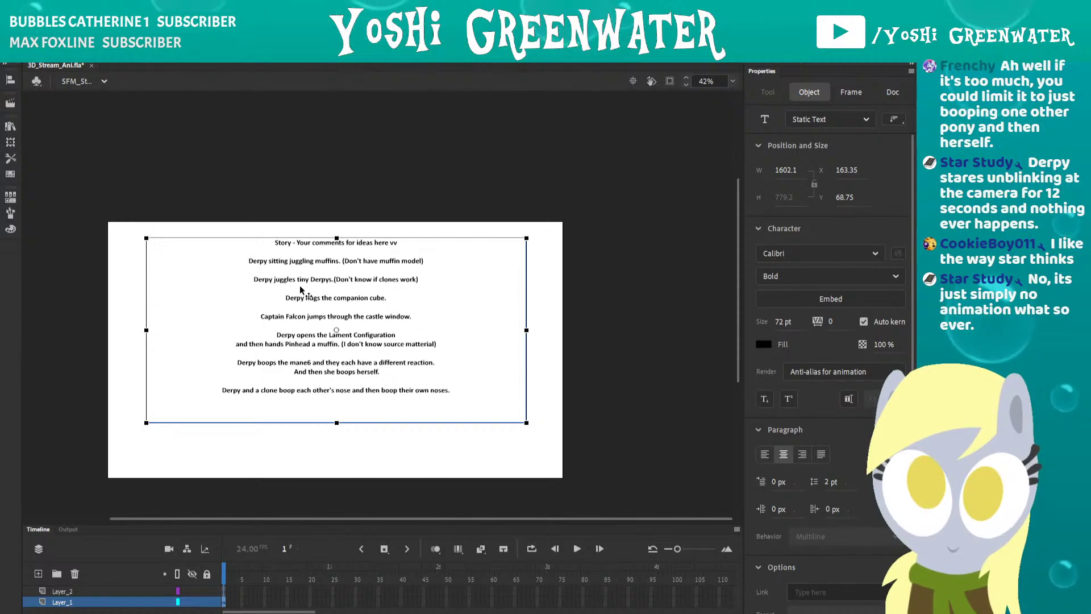
drag(301, 290, 291, 507)
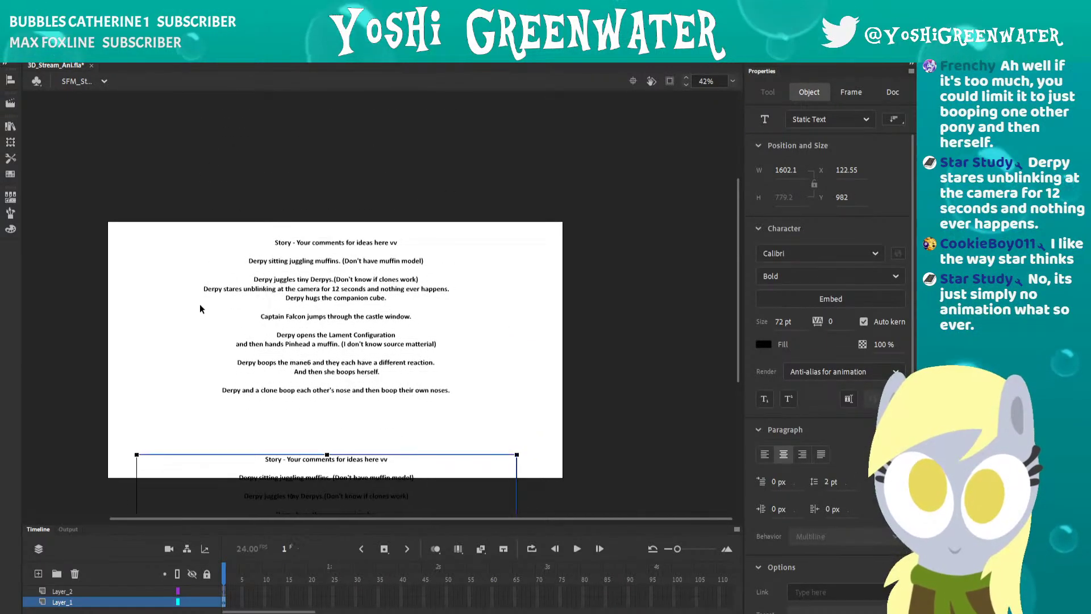
Nudge the duplicate text block vertically below the stage until it sits at Y 1246.
key(shift+Down)
key(shift+Down)
key(shift+Down)
key(shift+Down)
key(shift+Down)
key(shift+Down)
key(shift+Down)
key(shift+Down)
key(shift+Down)
key(shift+Down)
key(shift+Down)
key(shift+Down)
key(shift+Down)
key(shift+Down)
key(shift+Down)
key(shift+Down)
key(shift+Down)
key(shift+Down)
key(shift+Down)
key(shift+Down)
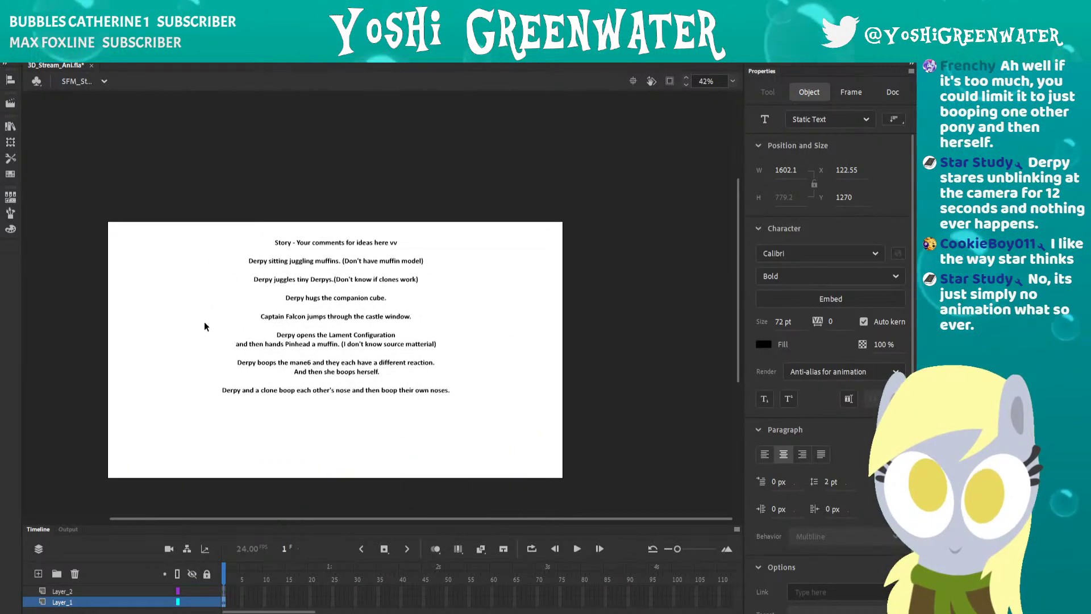
key(shift+Up)
key(shift+Up)
key(shift+Up)
key(shift+Up)
key(shift+Up)
key(shift+Up)
key(shift+Up)
key(shift+Up)
key(shift+Up)
key(shift+Up)
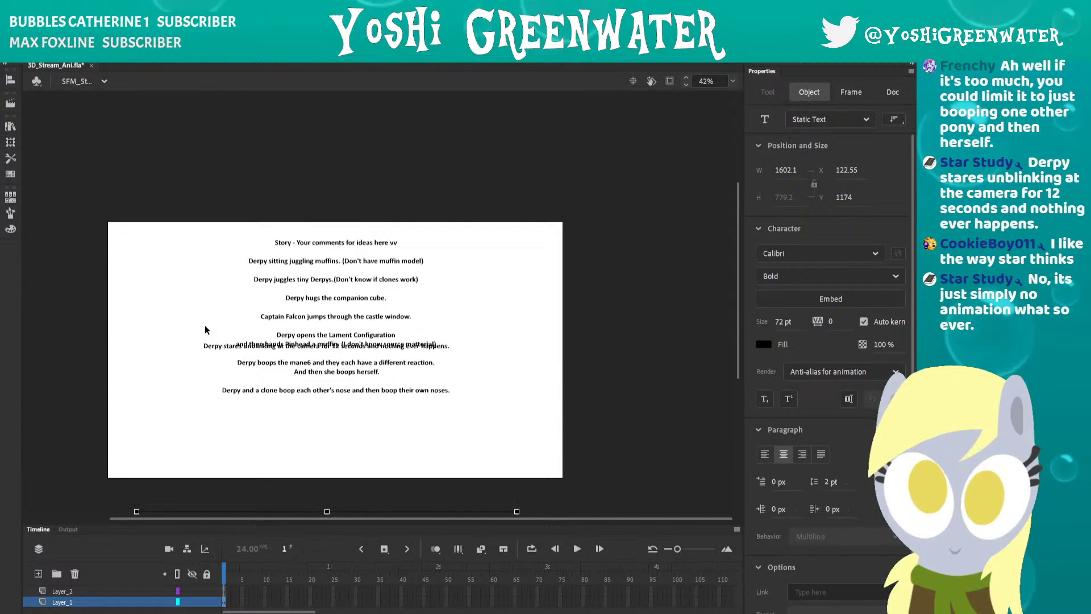
key(shift+Down)
key(shift+Down)
key(shift+Down)
key(shift+Down)
key(shift+Down)
key(shift+Down)
key(shift+Down)
key(shift+Down)
key(shift+Down)
key(shift+Down)
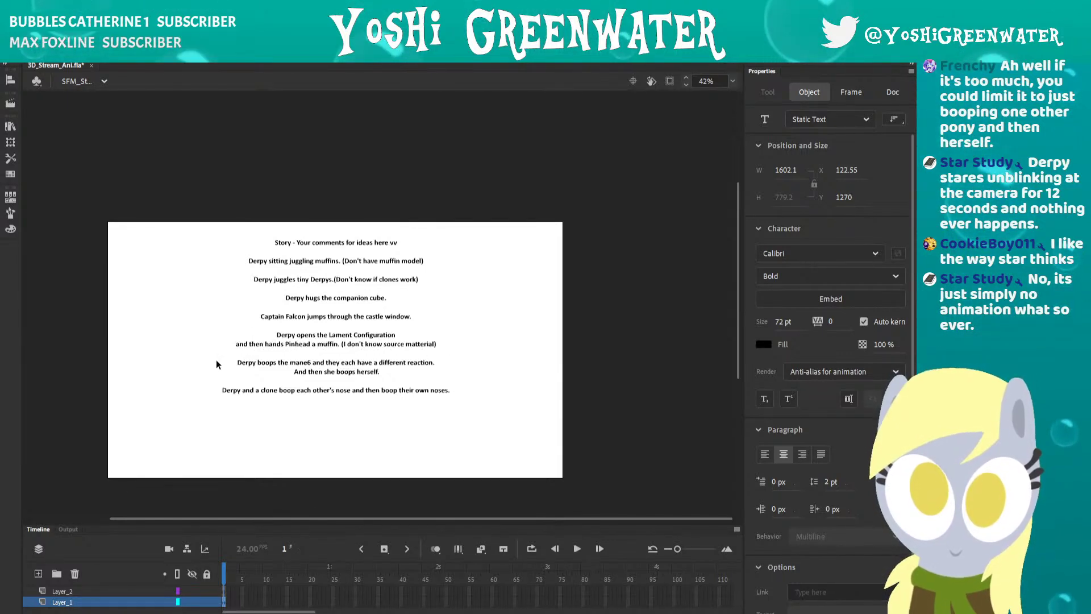
key(shift+Up)
Move the duplicate text block farther below the stage to about X 182, Y 1487.
drag(161, 416, 205, 277)
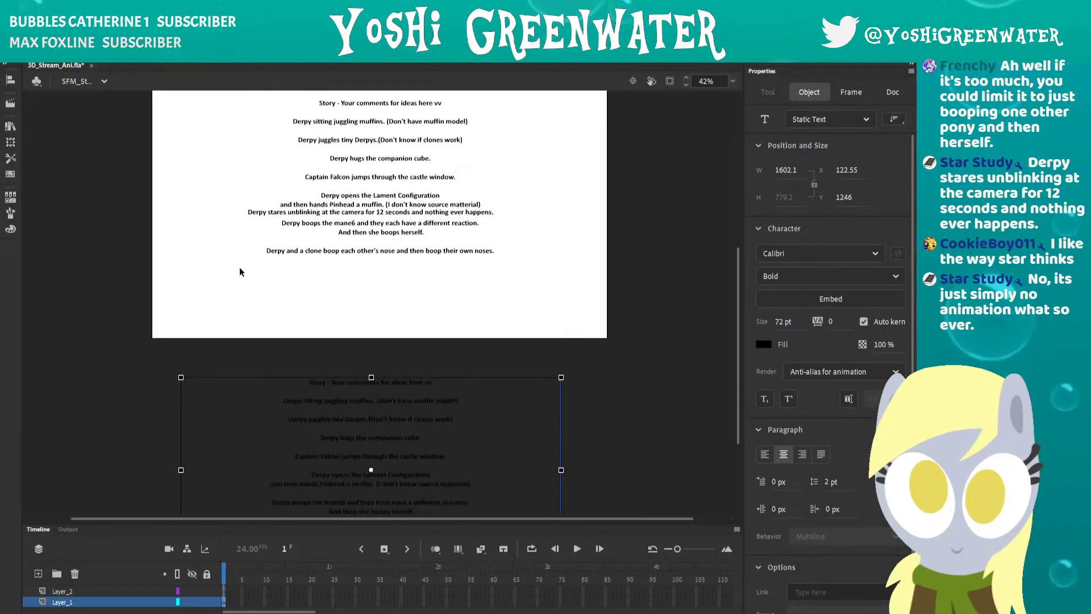
drag(324, 396, 339, 453)
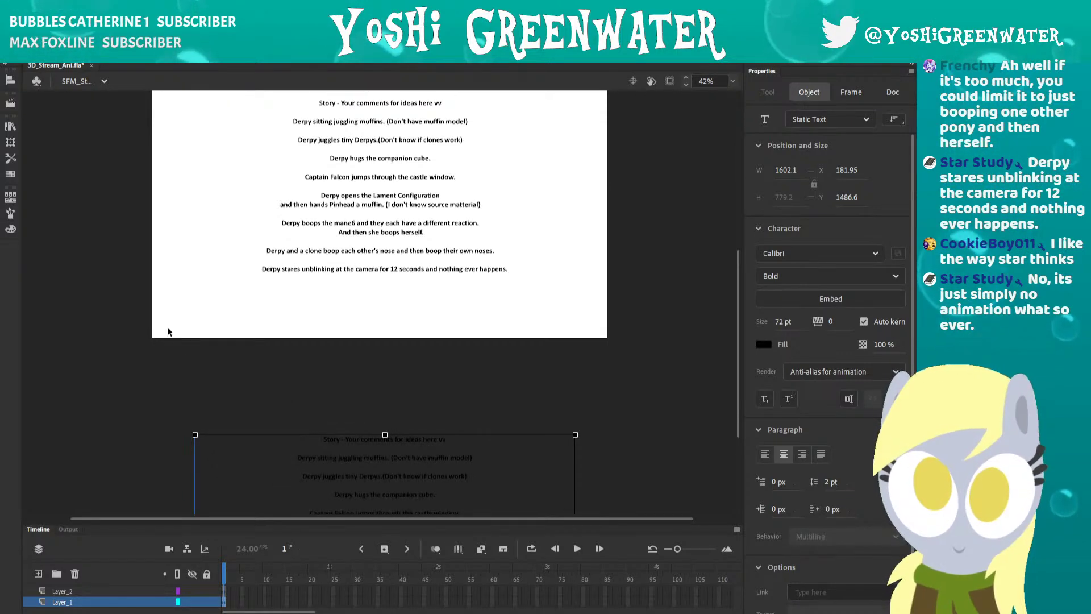
click(182, 318)
key(ctrl+2)
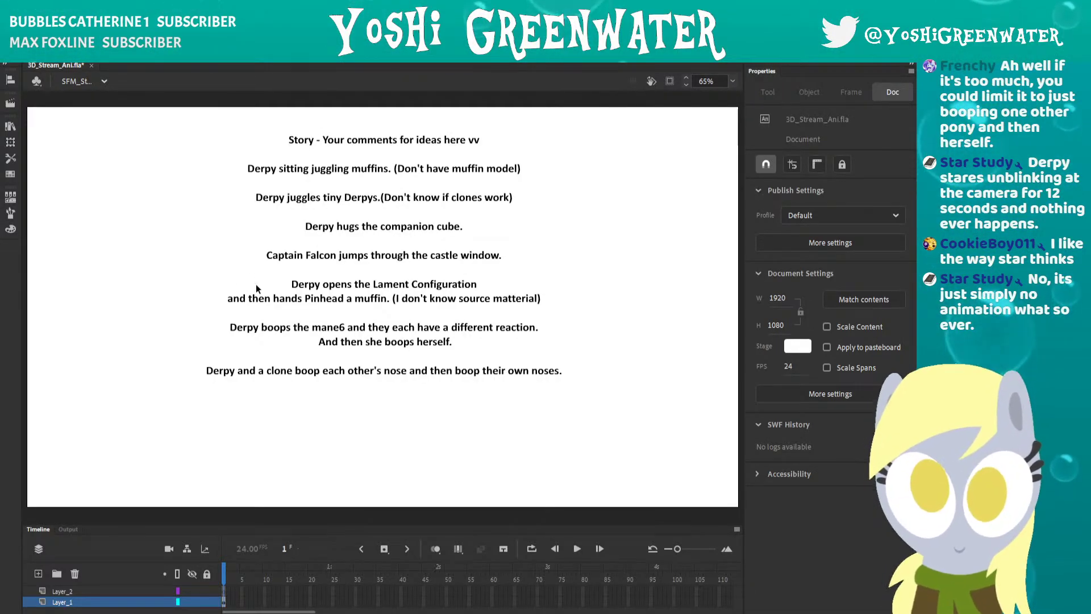
Fine-tune the duplicate text block's position so the "Derpy stares unblinking" line sits just below the last idea on the stage.
ctrl+scroll(256, 285, down, 1)
ctrl+scroll(256, 287, down, 3)
ctrl+scroll(257, 287, up, 4)
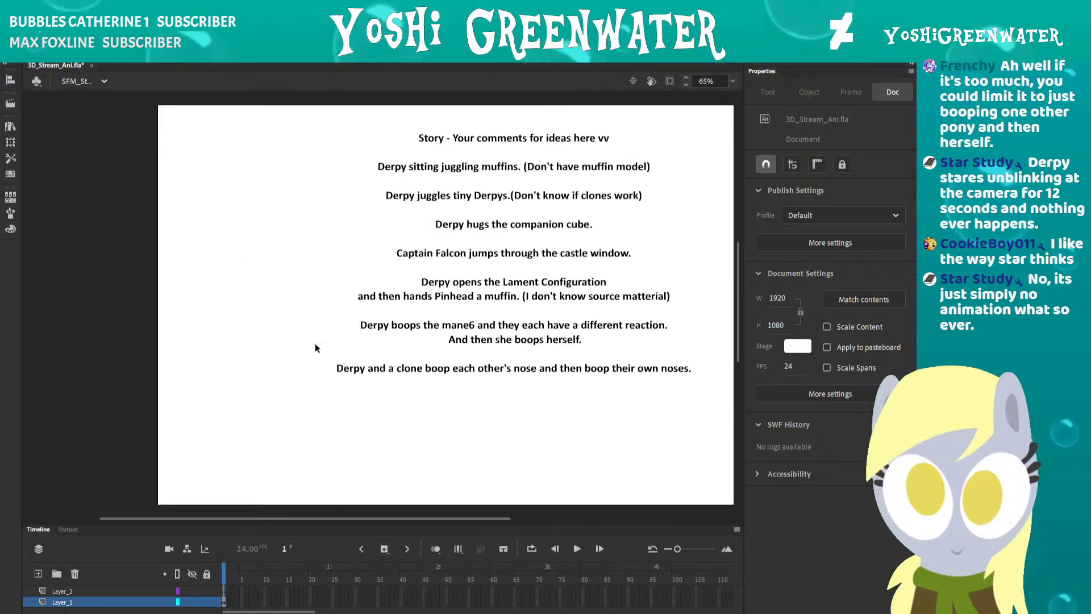
ctrl+scroll(314, 345, down, 2)
drag(363, 425, 295, 293)
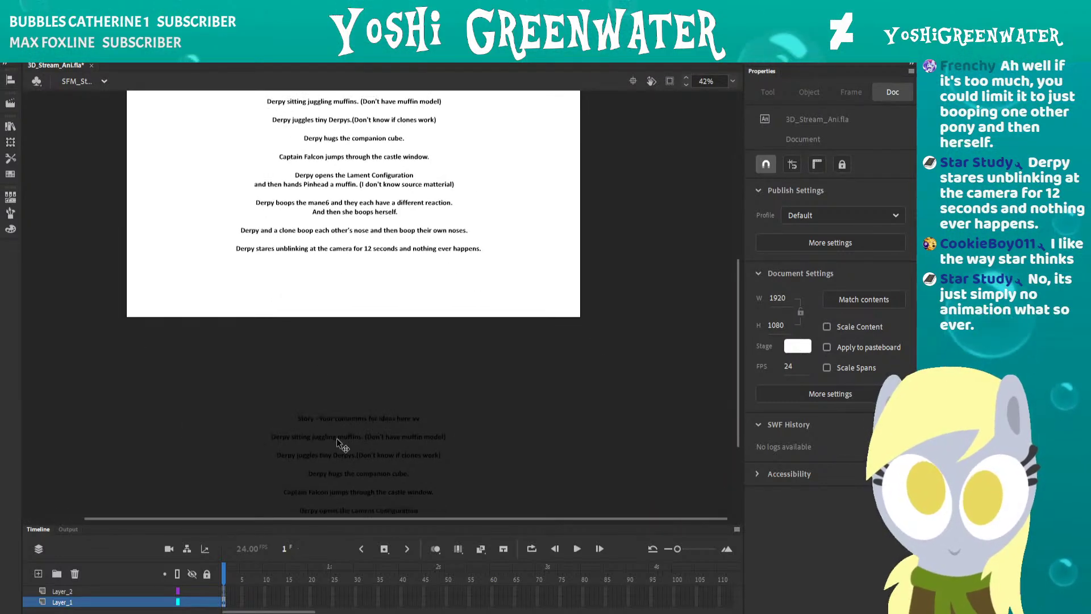
click(342, 438)
mouse_move(339, 432)
mouse_down()
mouse_move(336, 395)
mouse_move(341, 440)
mouse_up()
click(161, 289)
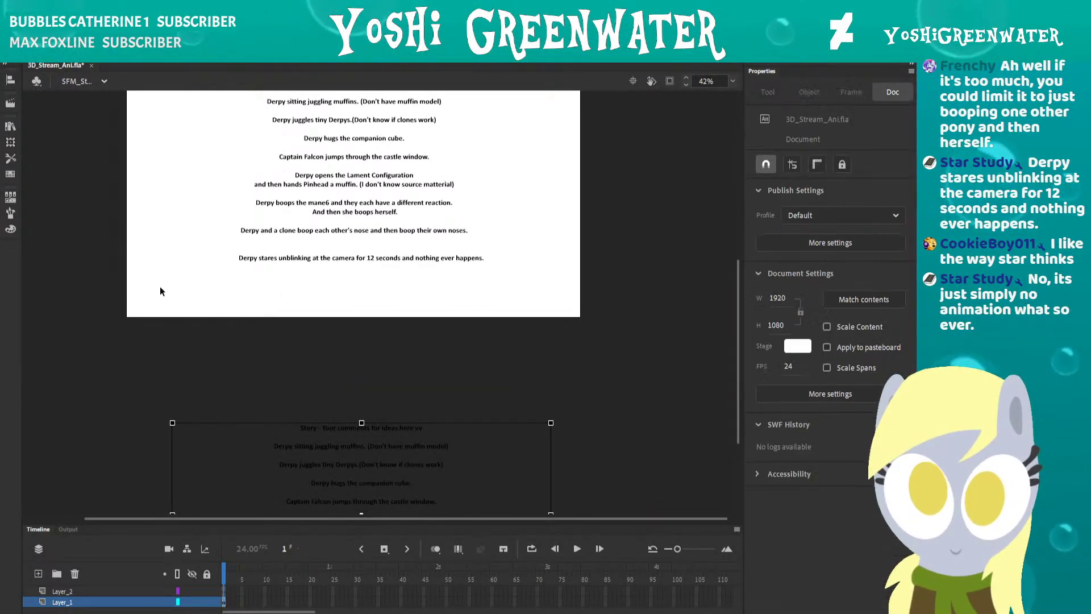
ctrl+scroll(234, 222, up, 1)
drag(234, 226, 191, 325)
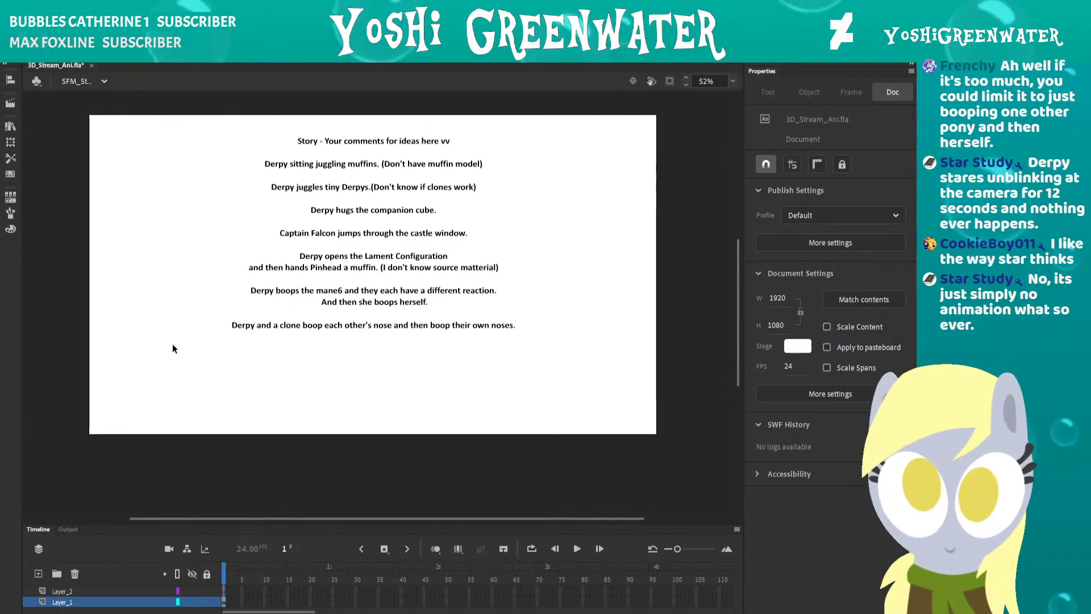
drag(180, 383, 209, 293)
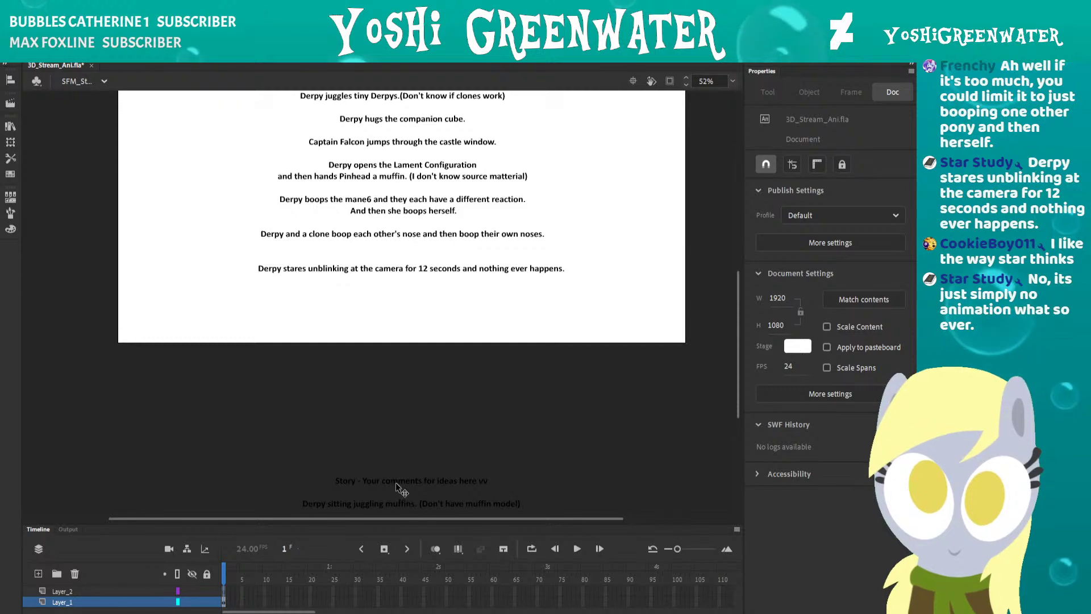
drag(396, 483, 398, 466)
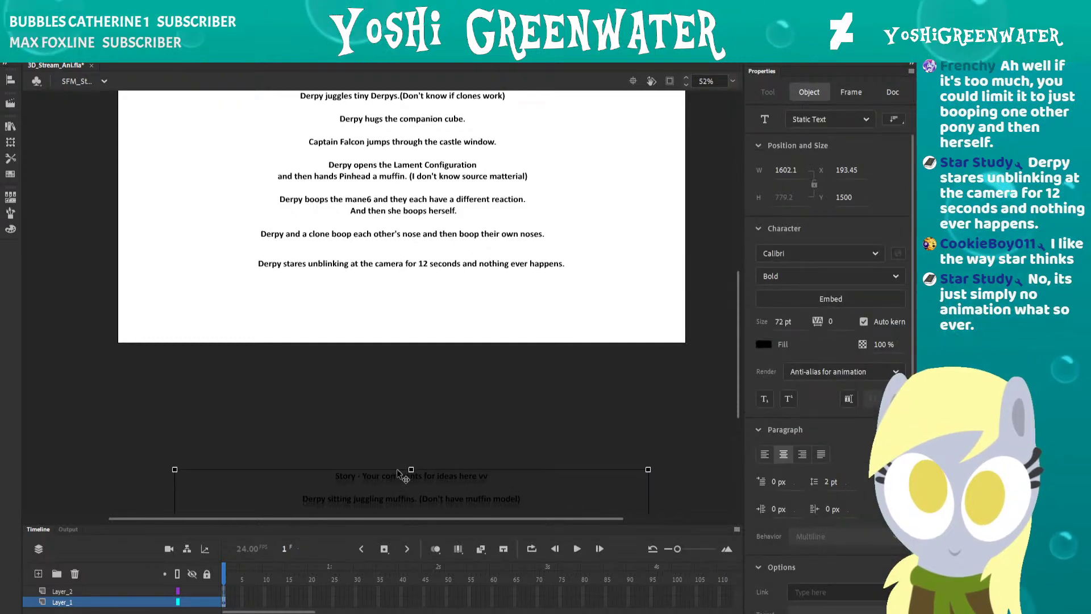
click(172, 290)
ctrl+scroll(433, 236, up, 2)
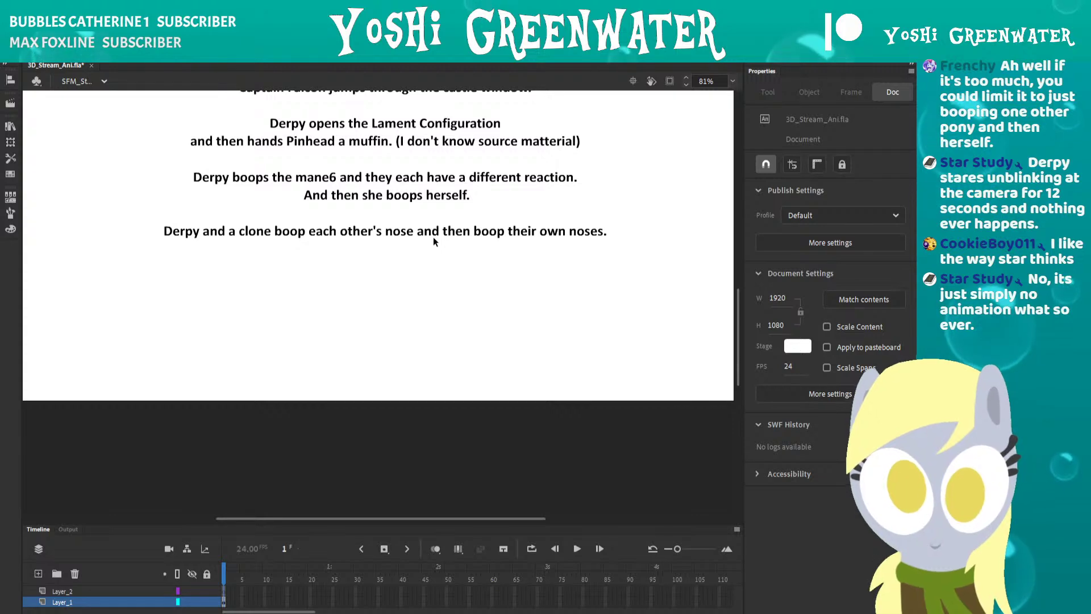
ctrl+scroll(432, 236, down, 2)
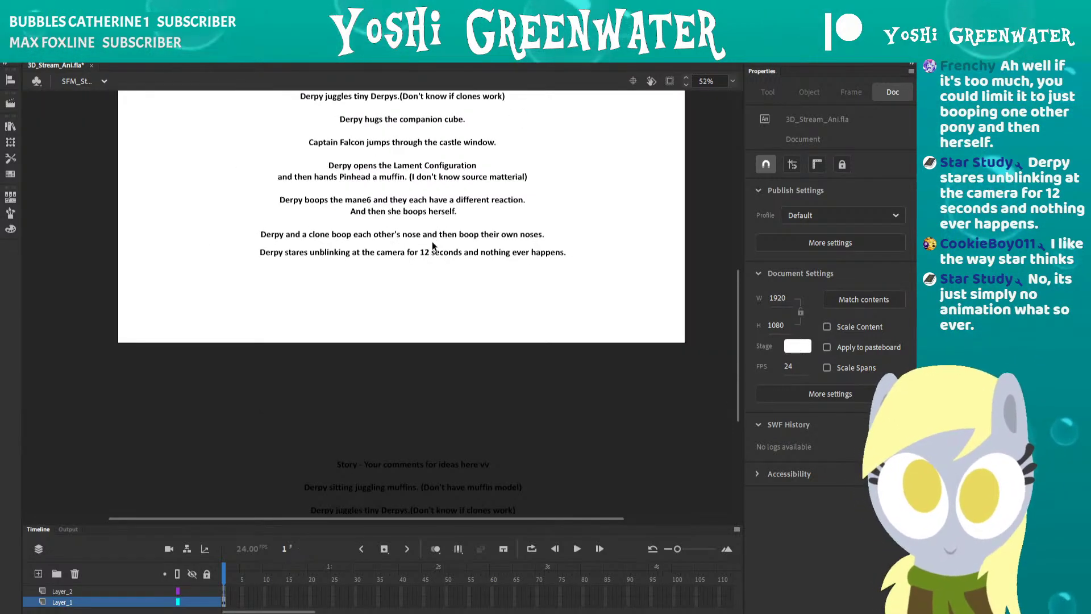
ctrl+scroll(432, 246, up, 3)
ctrl+scroll(432, 246, down, 3)
ctrl+scroll(432, 246, up, 3)
ctrl+scroll(432, 246, down, 3)
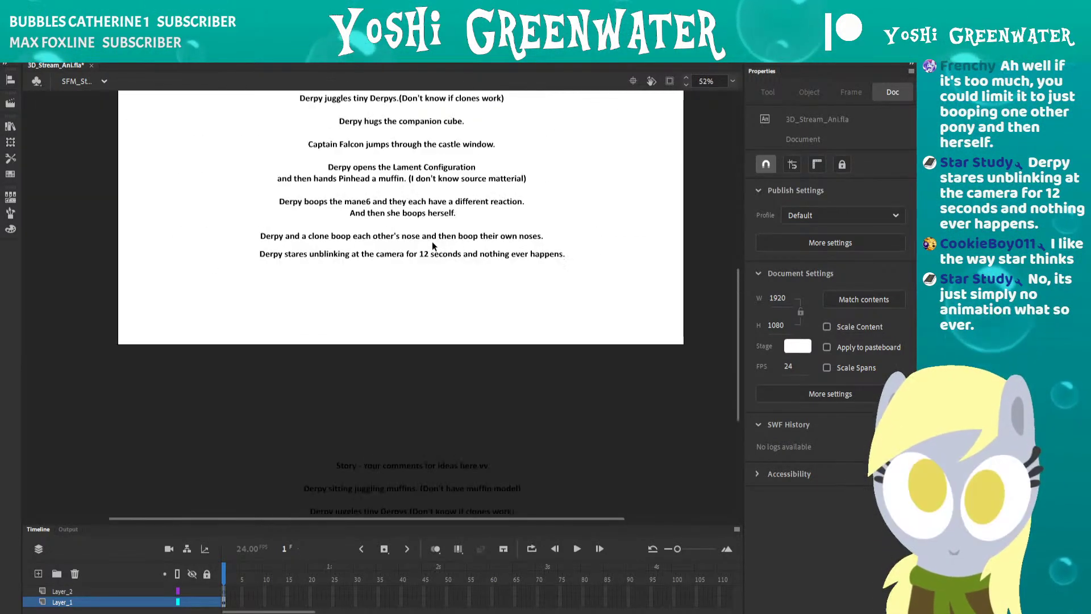
Reposition the original story text block on the stage at about X 178, Y 51.
click(426, 259)
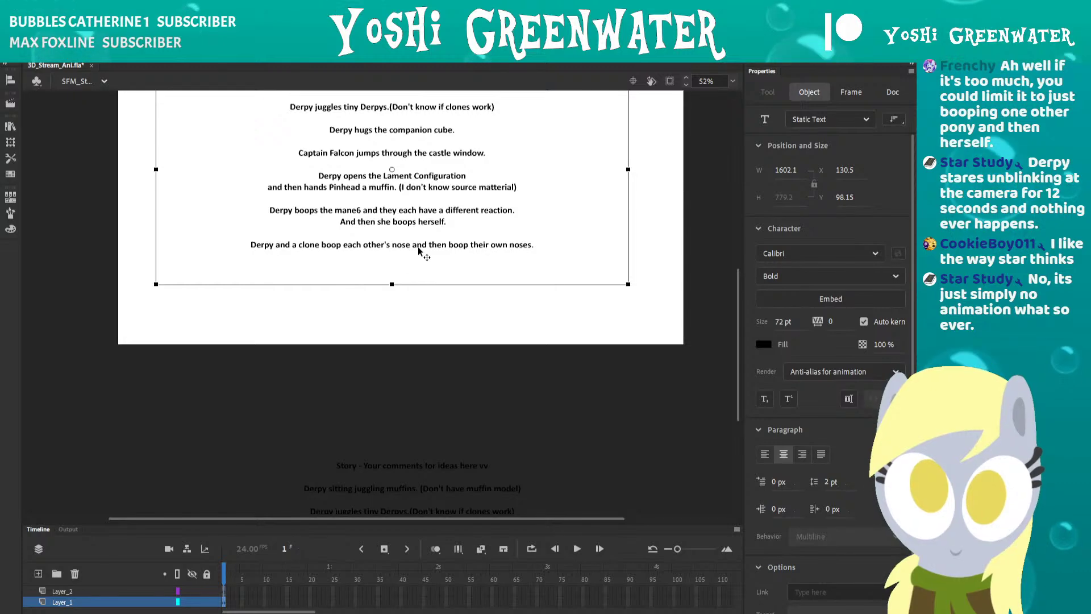
drag(426, 258, 426, 239)
key(ctrl+z)
key(ctrl+z)
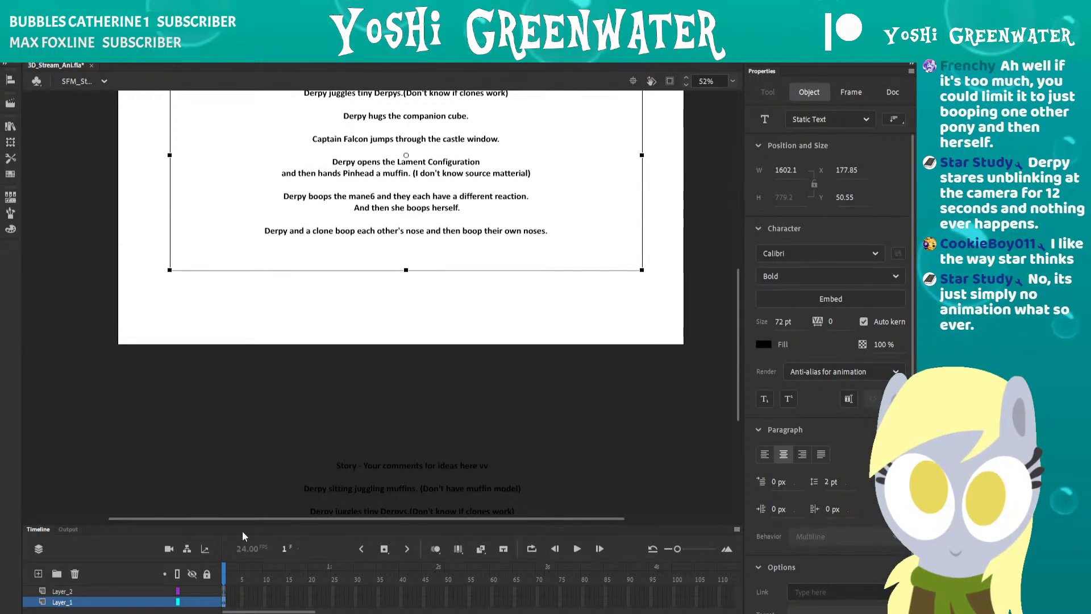
key(ctrl+y)
Enlarge the timeline area and convert the two text blocks on Layer_1 into a single graphic symbol with the default name.
drag(240, 532, 241, 482)
click(142, 549)
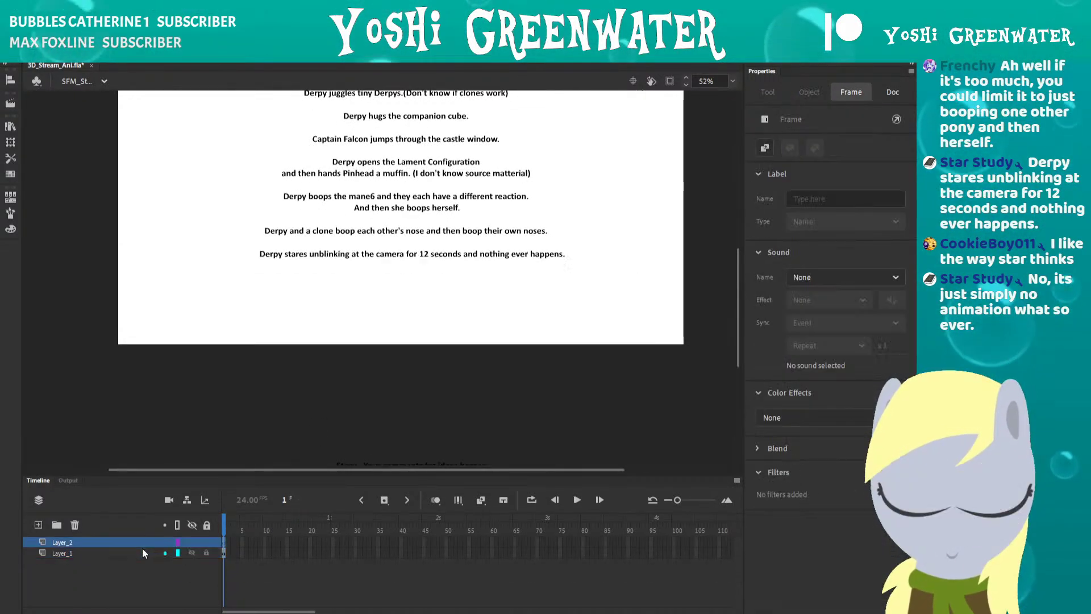
key(F8)
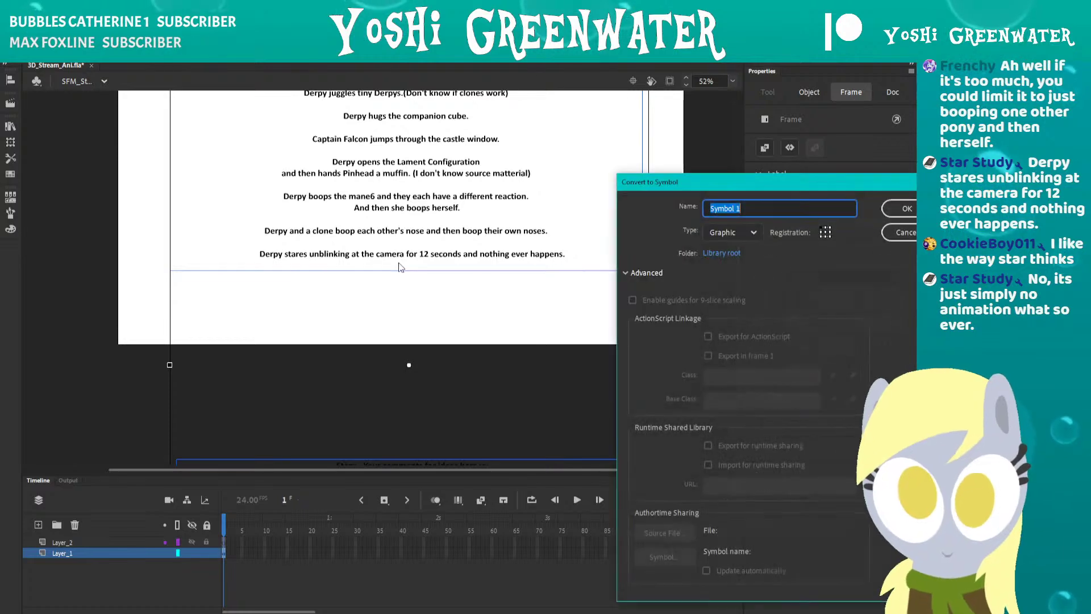
key(Return)
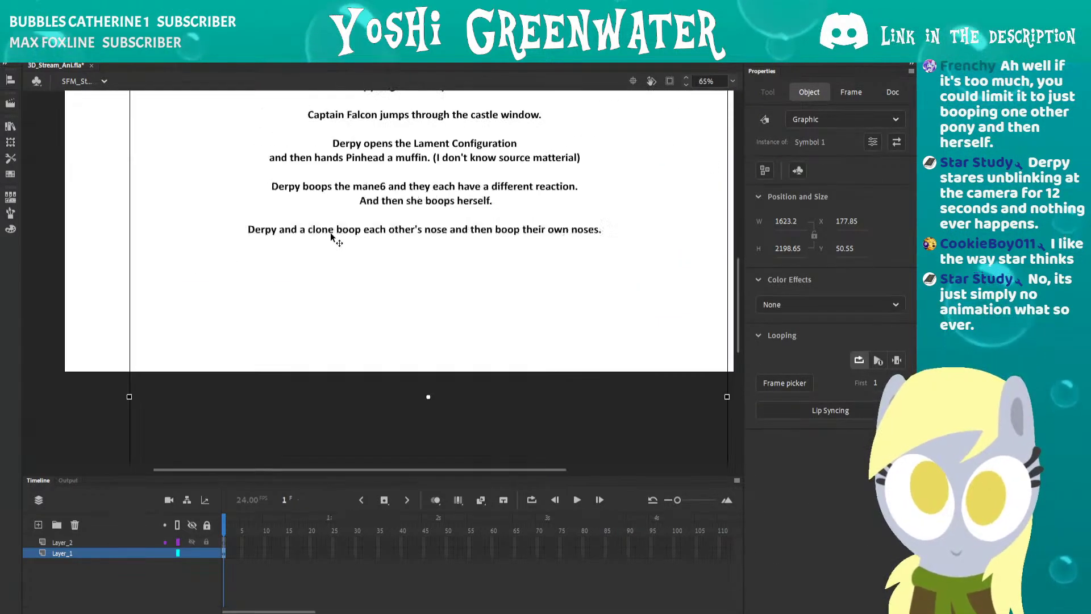
key(ctrl+z)
key(ctrl+z)
Move the story text symbol down on the stage to about X 184, Y 132 and deselect it.
drag(634, 254, 613, 323)
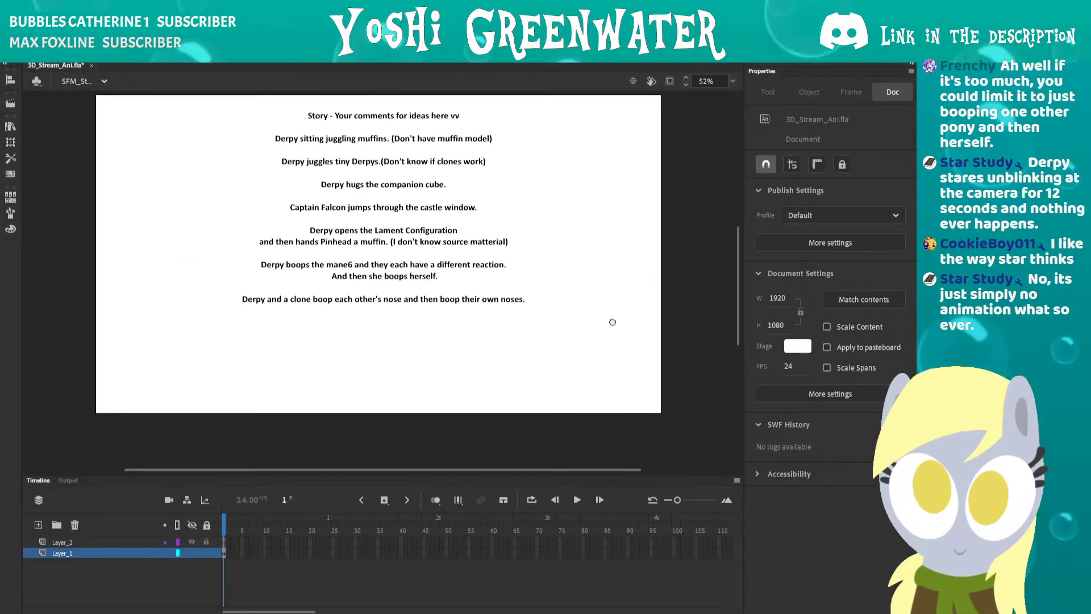
click(424, 305)
click(648, 251)
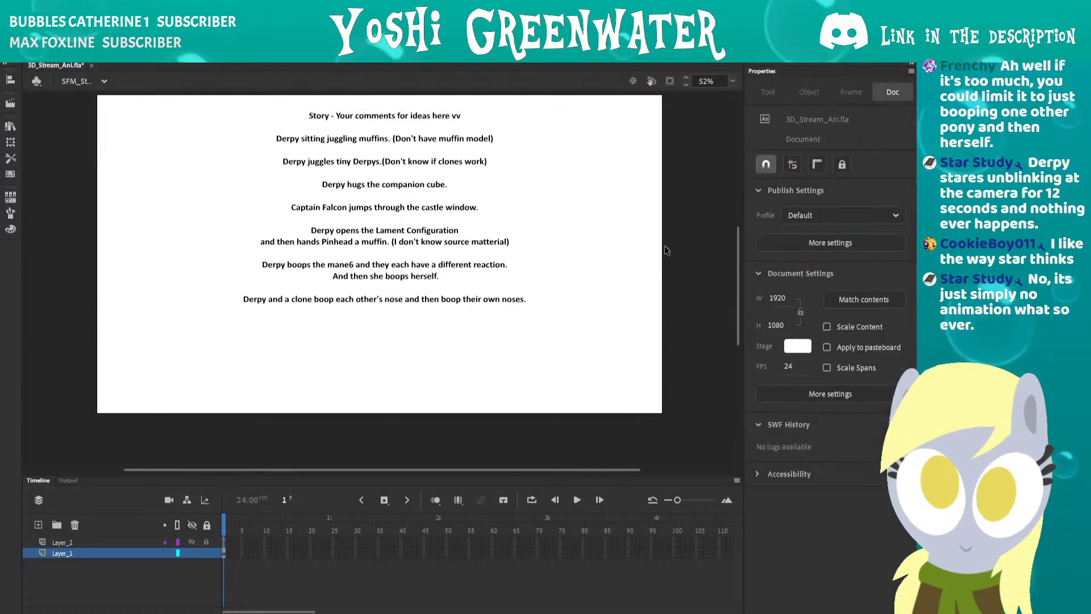
scroll(738, 249, up, 1)
scroll(738, 240, up, 1)
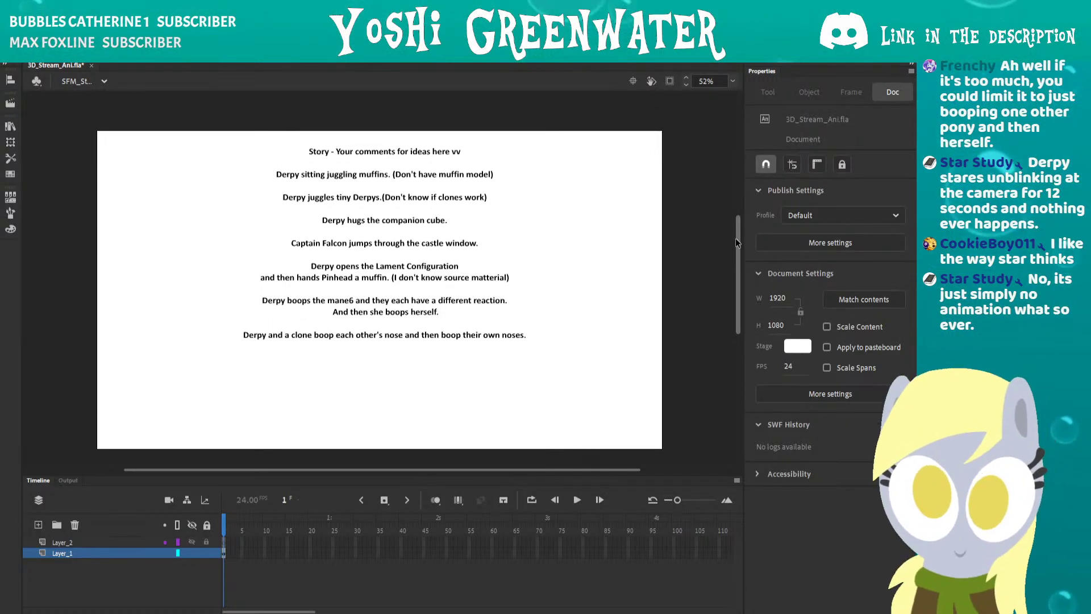
drag(413, 273, 414, 287)
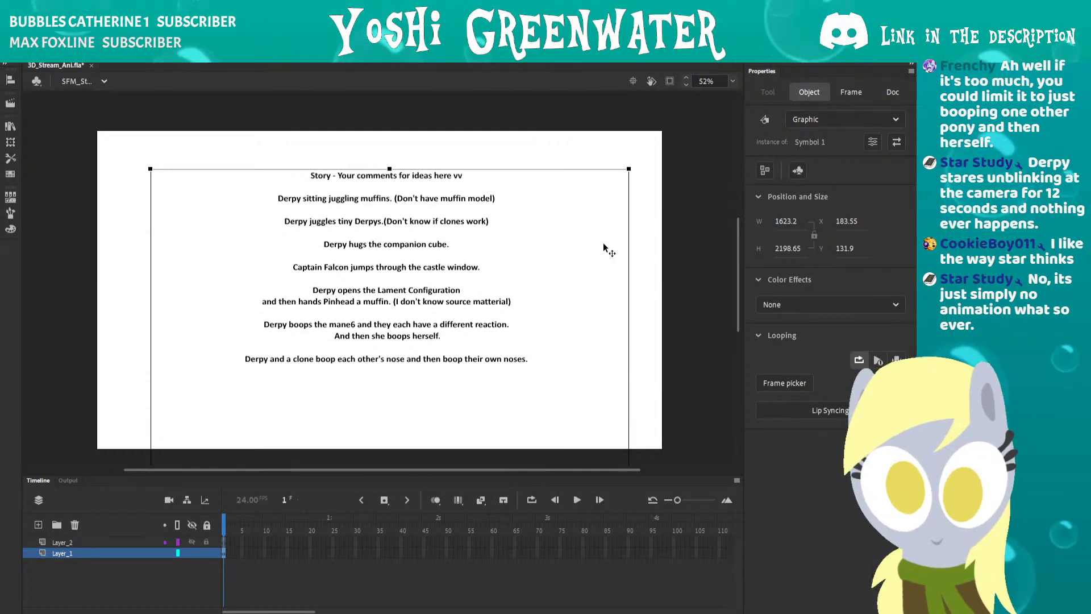
click(666, 243)
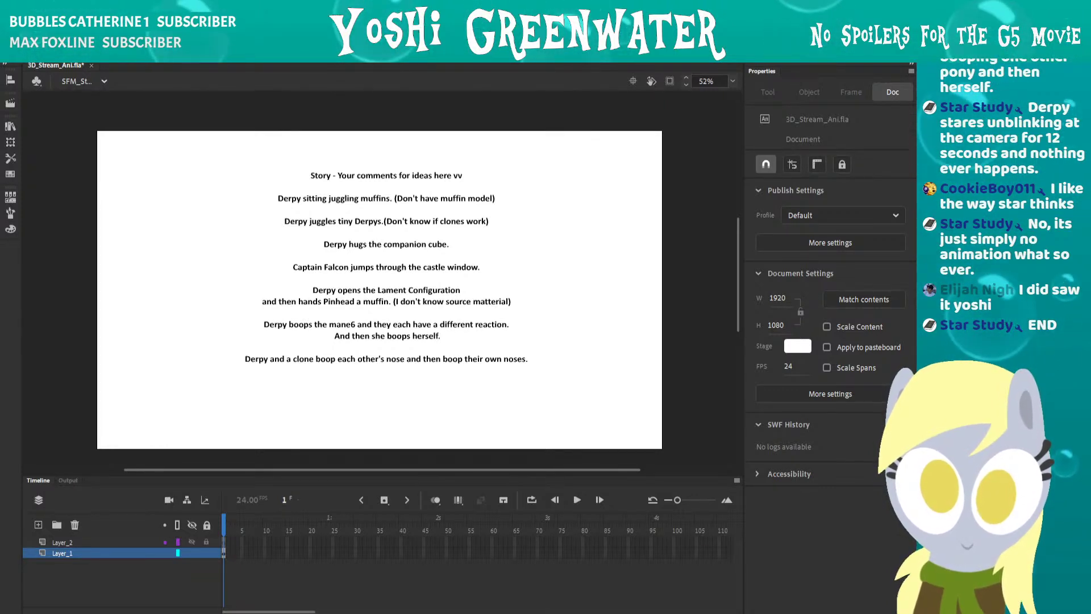
mouse_move(740, 289)
mouse_down()
mouse_move(741, 305)
mouse_move(736, 292)
mouse_up()
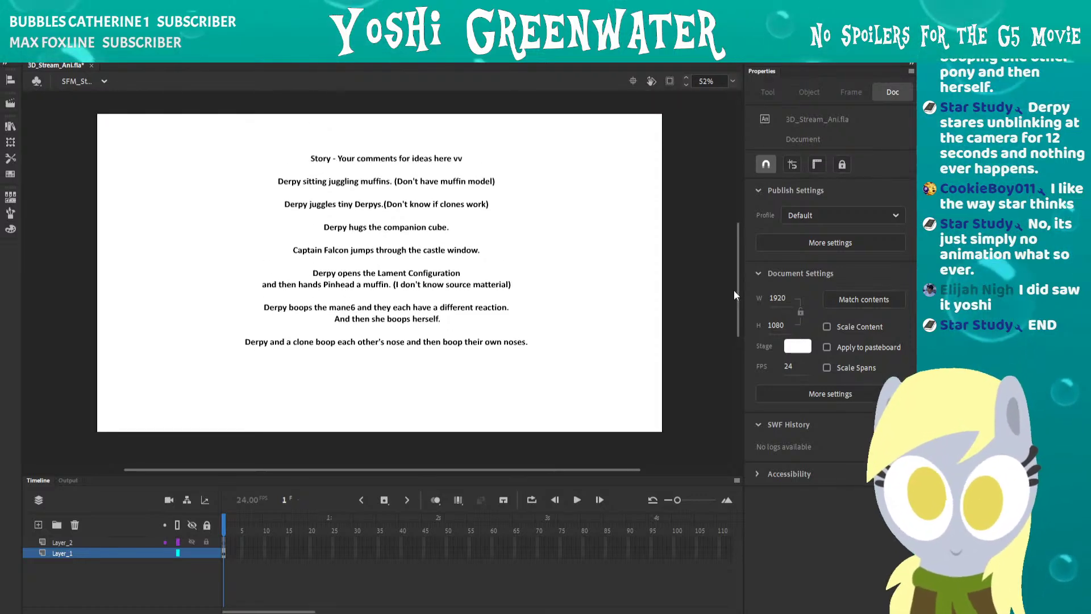
Fit the stage in view, make Layer_2 the active layer and hide Layer_1 with the story text.
key(ctrl+2)
click(629, 311)
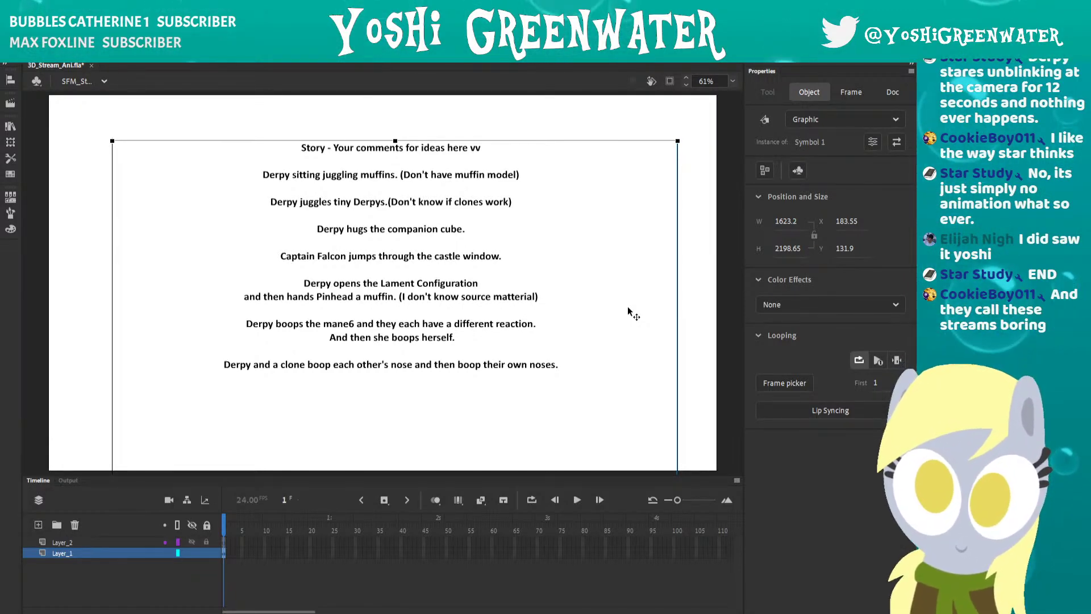
click(100, 541)
click(191, 552)
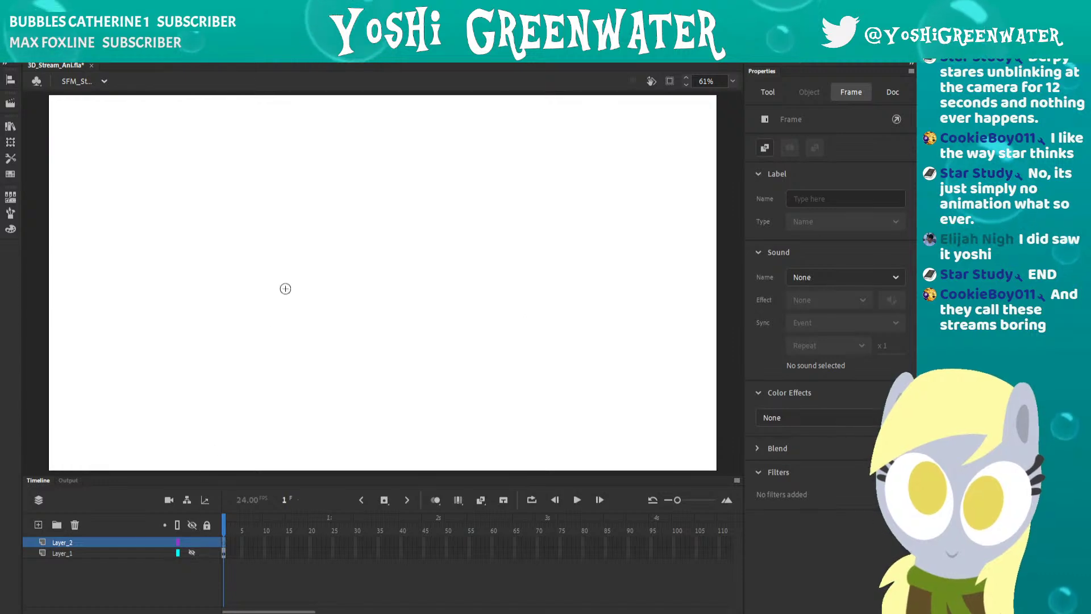
Sketch a large pony head outline with two upright ears on Layer_2 using the black Classic Brush.
key(b)
mouse_move(302, 185)
mouse_down()
mouse_move(309, 358)
mouse_move(341, 177)
mouse_up()
drag(447, 171, 503, 230)
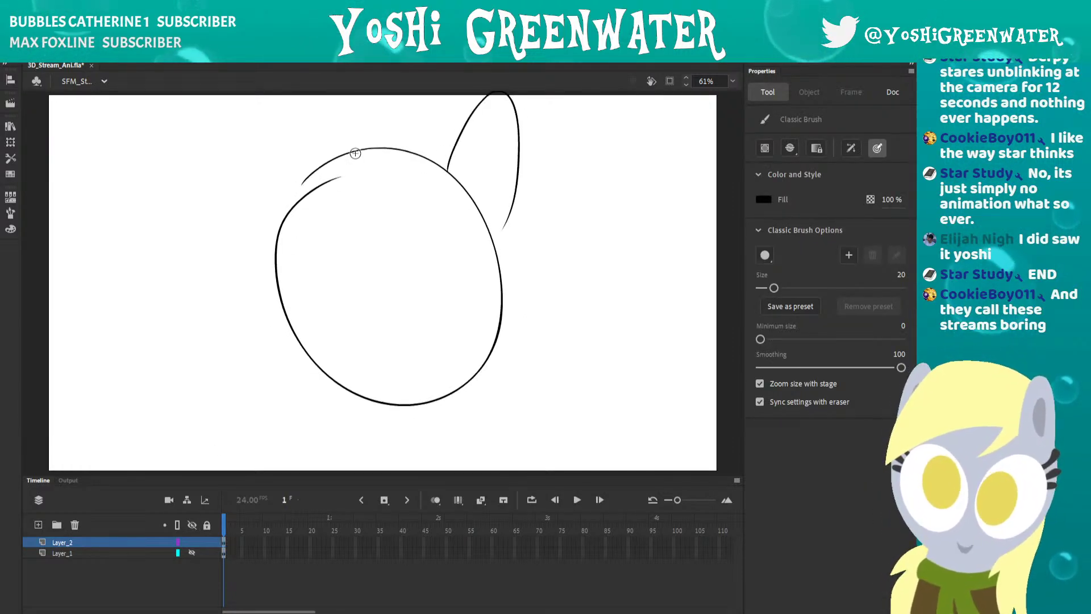
drag(350, 173, 287, 235)
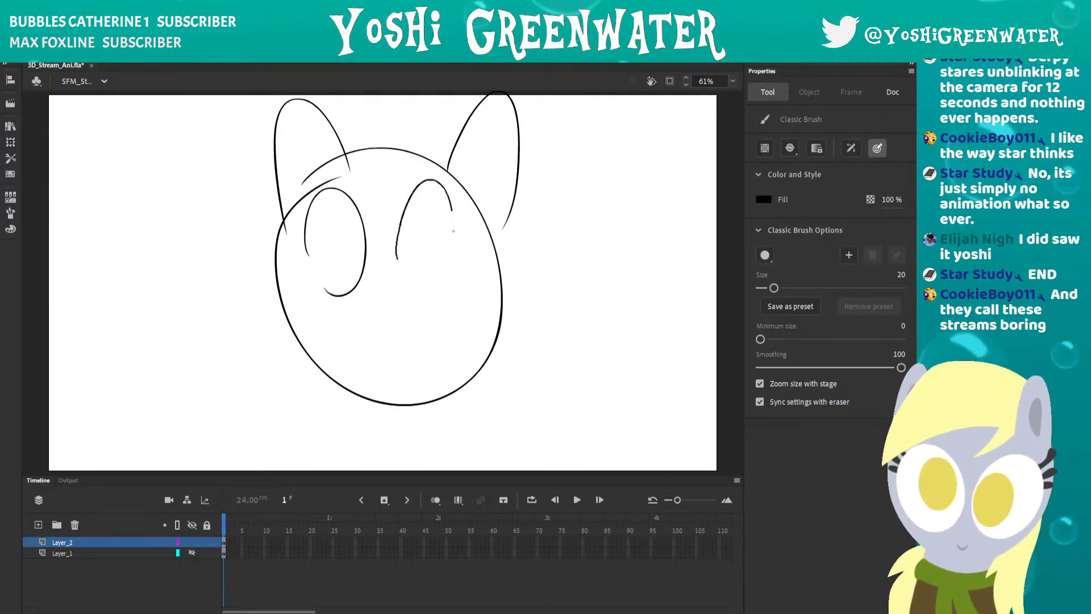
Draw the pony's face with two tall oval eyes, small pupils, nose, nostrils, flat mouth and eyelashes.
drag(357, 235, 353, 251)
drag(409, 230, 401, 242)
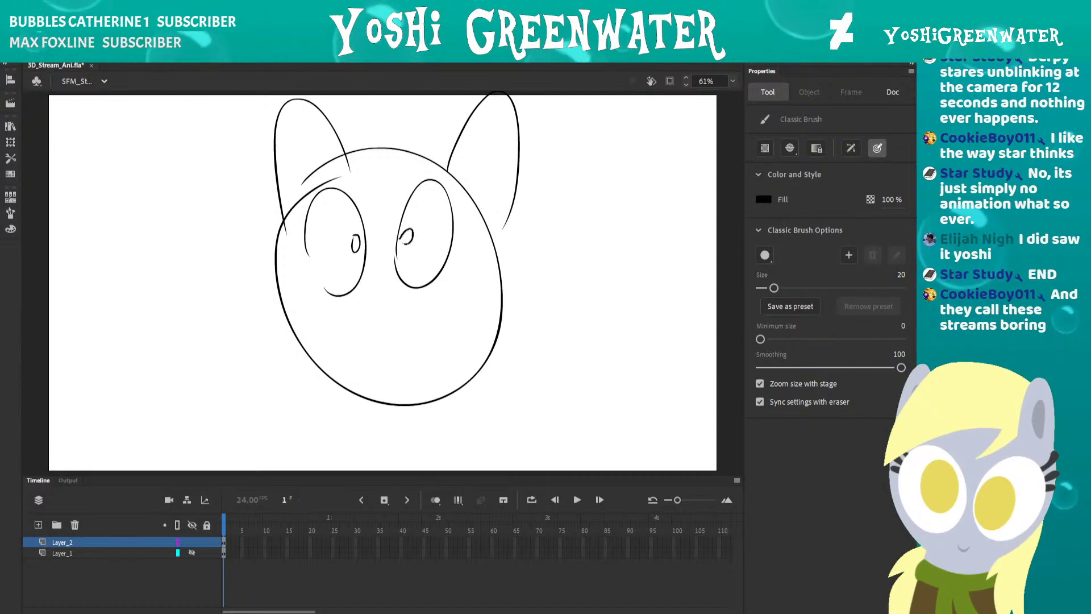
drag(364, 305, 405, 293)
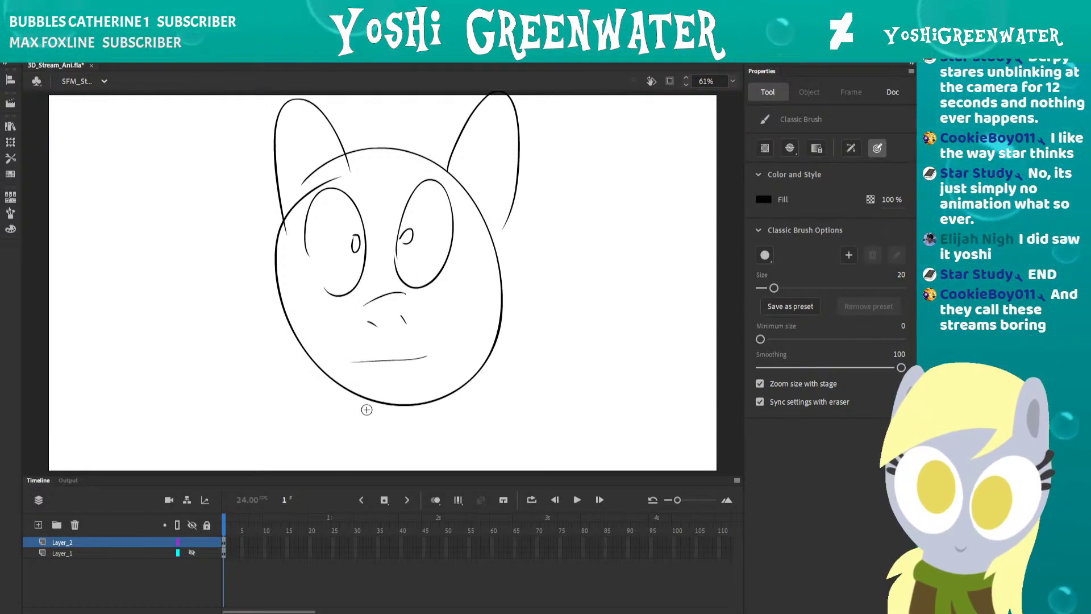
drag(440, 184, 458, 187)
drag(317, 198, 300, 210)
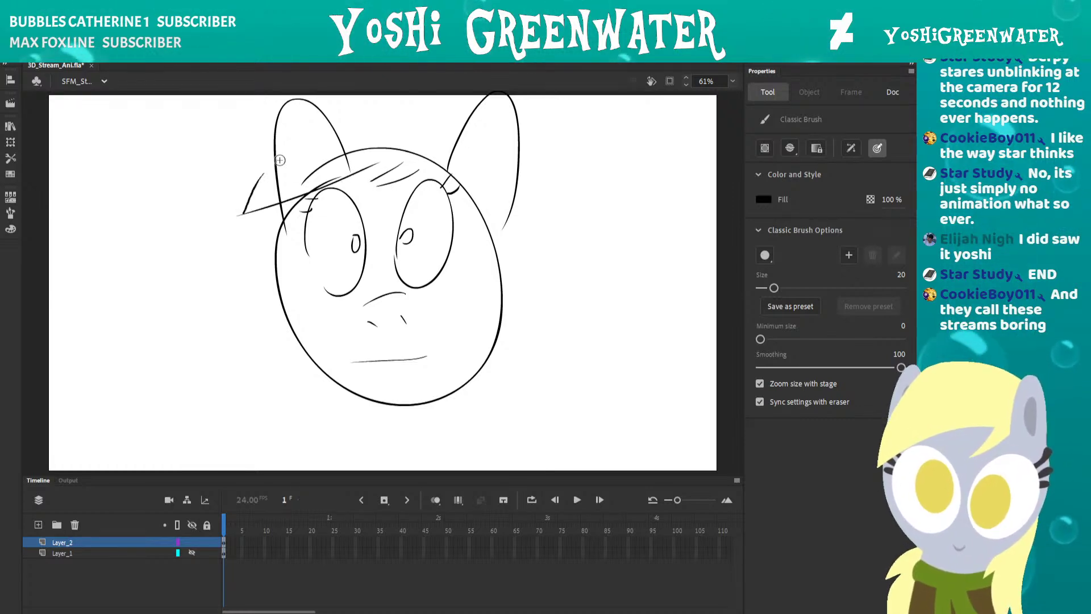
Sketch the fringe sweeping past the pony's ear, the mane strands behind the head and the neck lines.
drag(311, 163, 223, 165)
drag(229, 150, 455, 134)
drag(524, 161, 545, 280)
drag(551, 321, 523, 278)
drag(519, 325, 515, 415)
drag(502, 459, 506, 293)
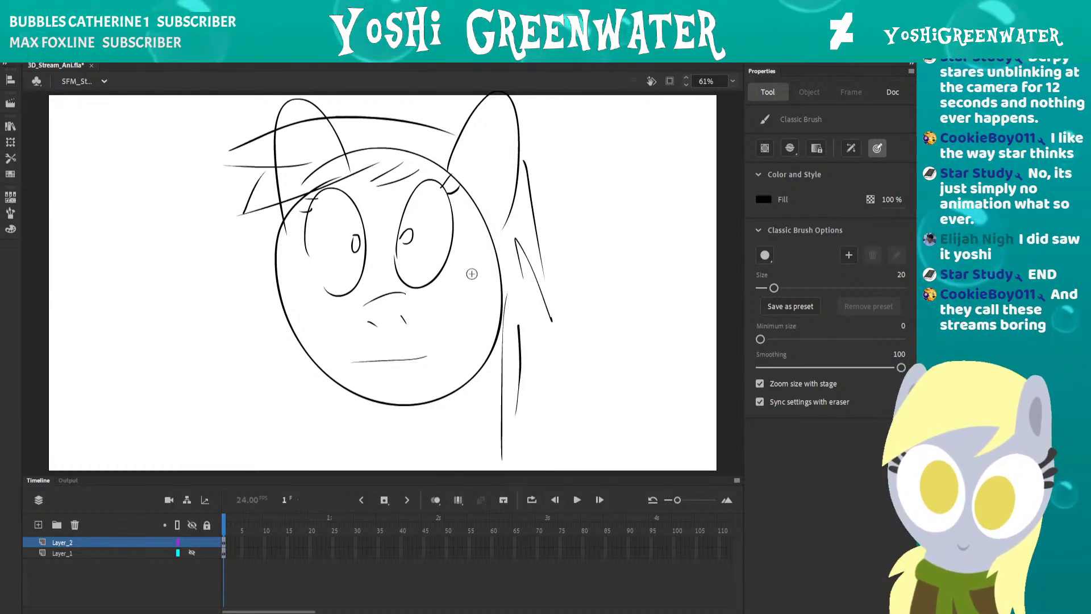
drag(396, 404, 398, 471)
Select the whole pony sketch, shift it slightly down on the stage to about X 496, Y 20, and deselect it.
key(q)
key(ctrl+a)
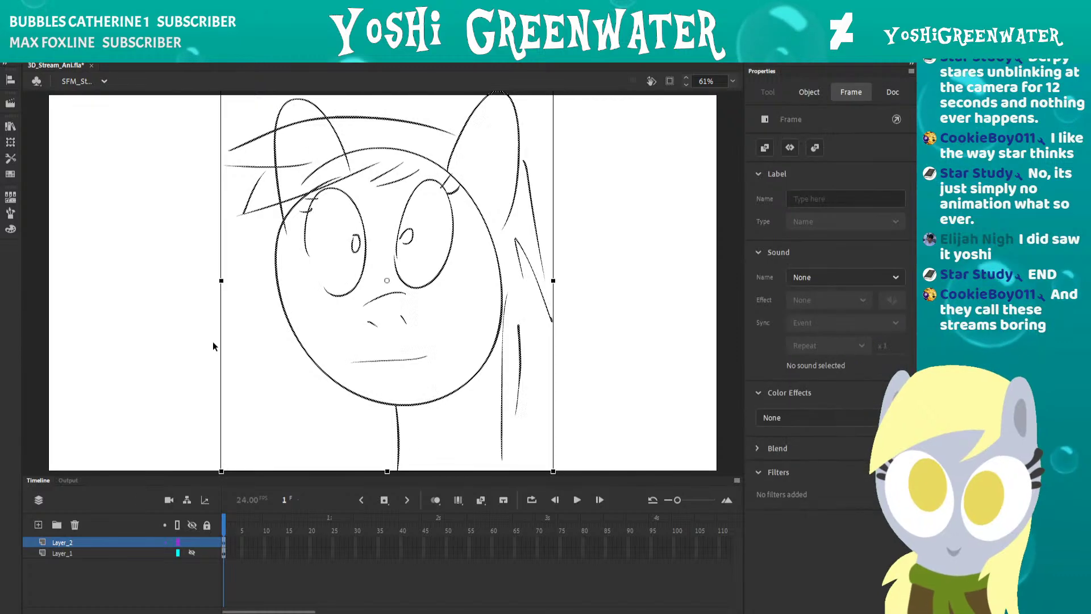
drag(377, 309, 378, 321)
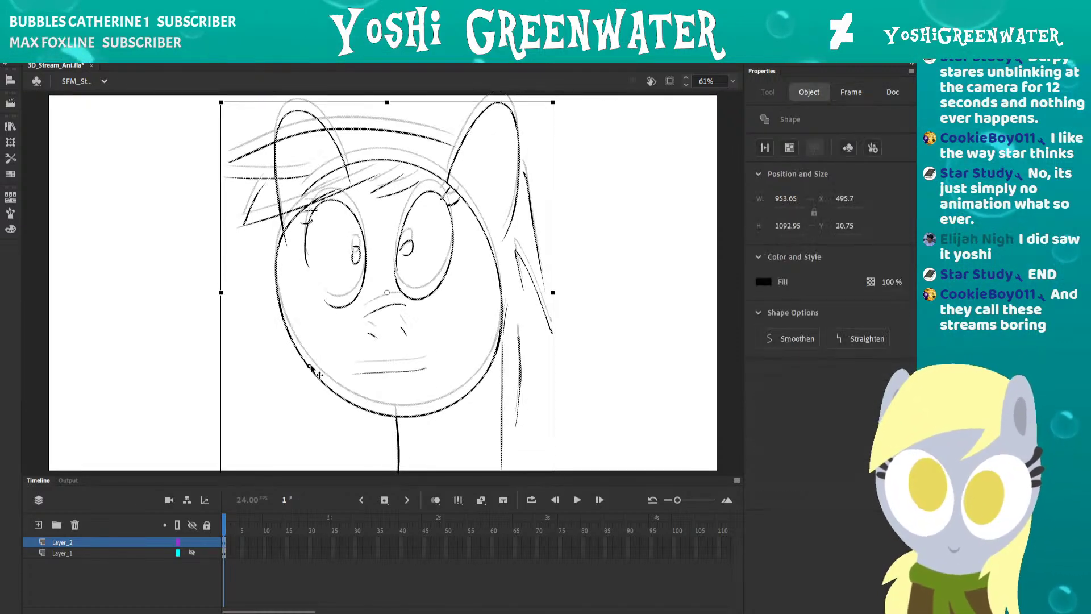
mouse_move(387, 100)
mouse_down()
mouse_move(385, 133)
mouse_move(387, 101)
mouse_up()
drag(387, 132, 388, 100)
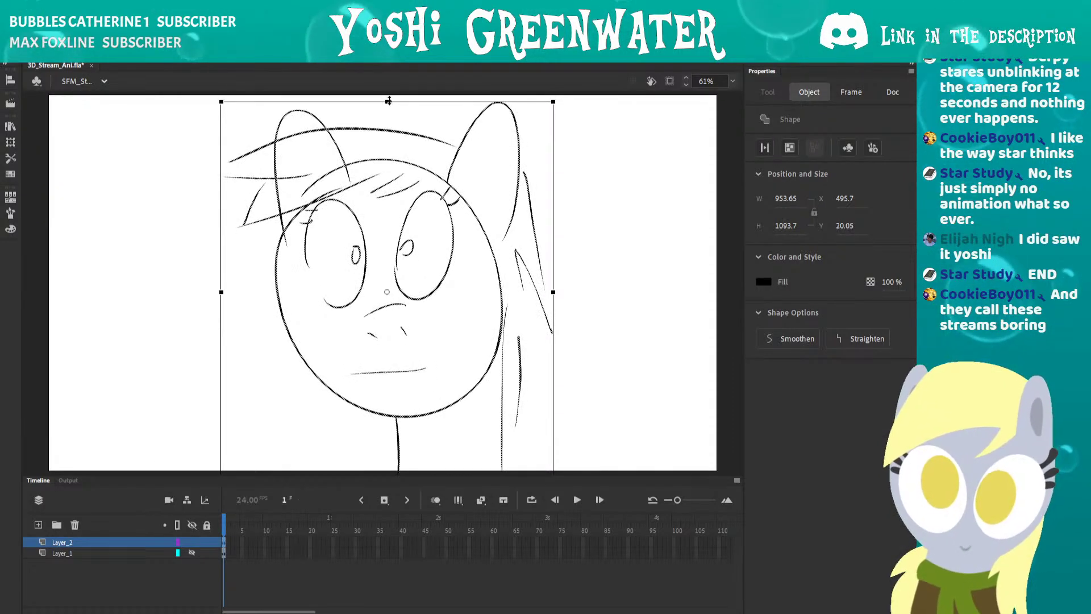
click(175, 301)
Hide Layer_2, show Layer_1 and enlarge the story text symbol to about 1995 px wide, placed at about X -2, Y 108.
click(191, 541)
click(191, 553)
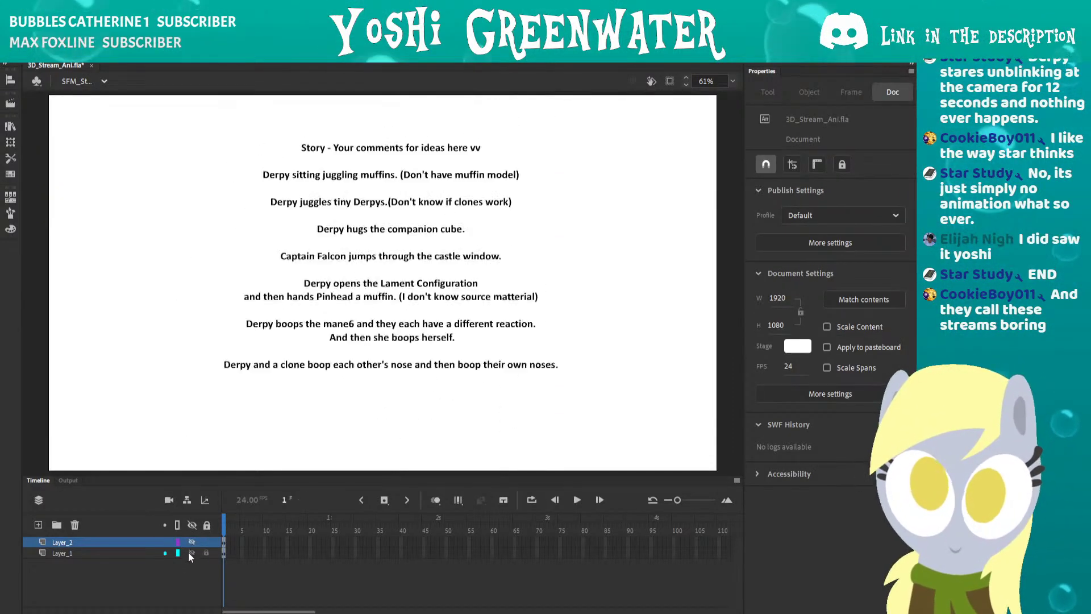
click(319, 254)
shift+drag(684, 137, 748, 50)
drag(498, 197, 495, 279)
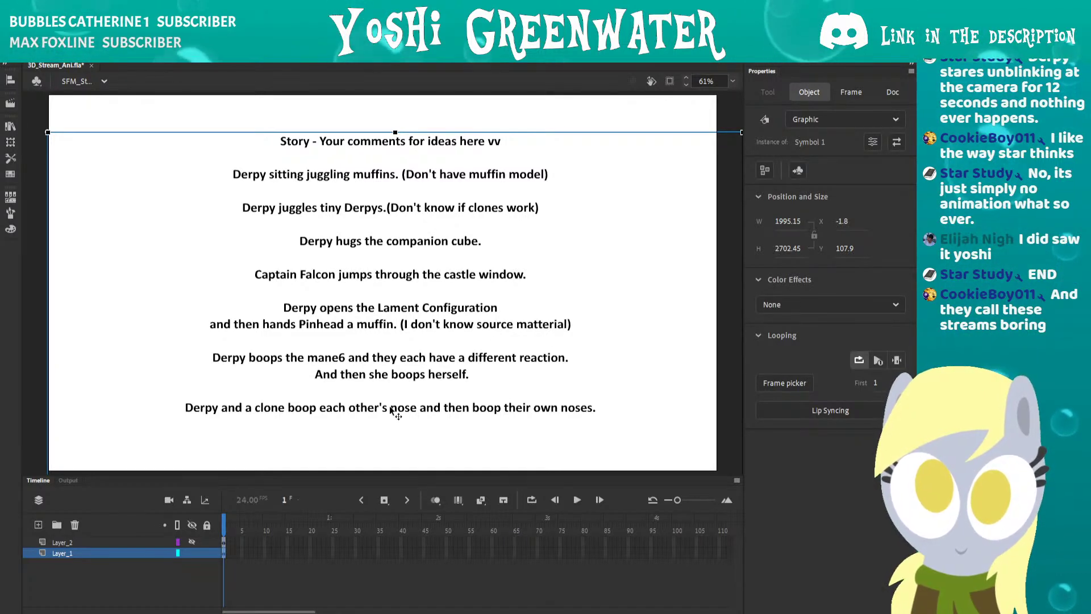
Inside the story symbol, delete the two-line "Derpy boops the mane6" idea and close the gap it leaves in the list.
double_click(414, 373)
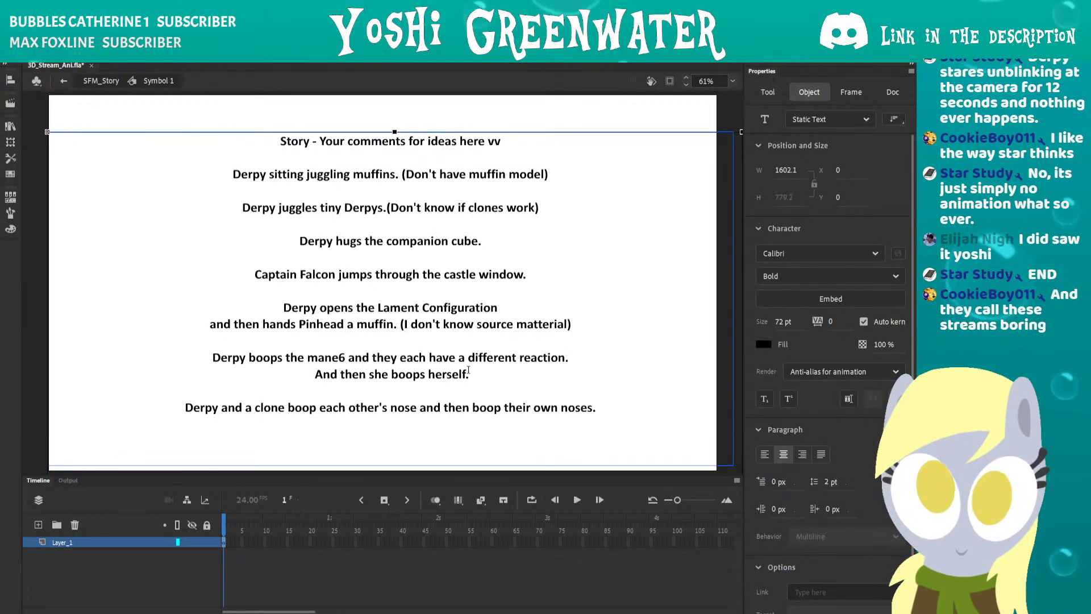
double_click(468, 370)
drag(469, 371, 424, 371)
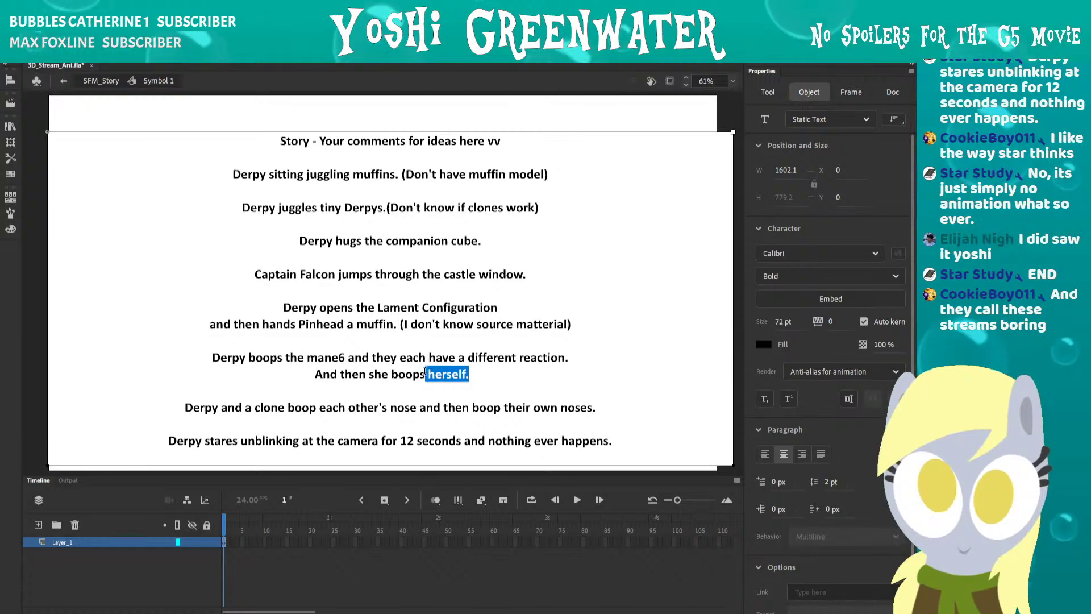
click(479, 378)
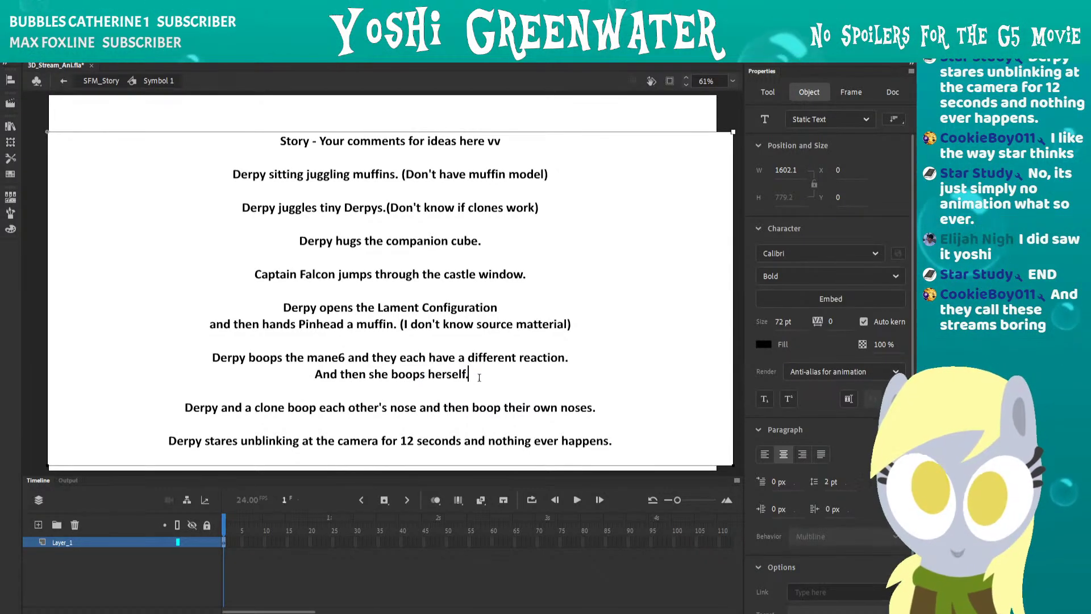
drag(206, 354, 475, 376)
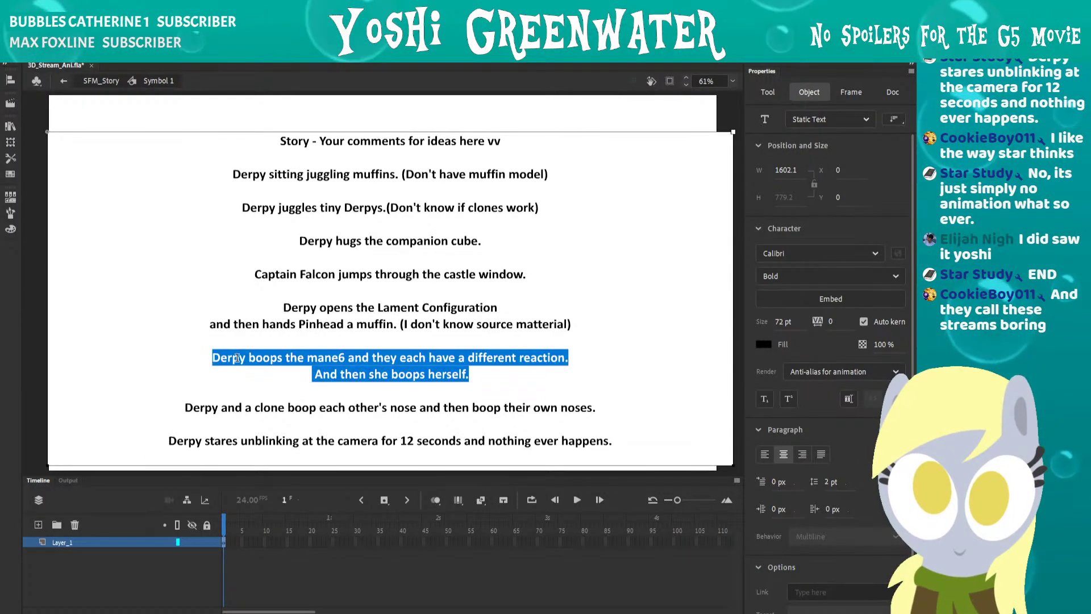
key(Delete)
key(BackSpace)
key(BackSpace)
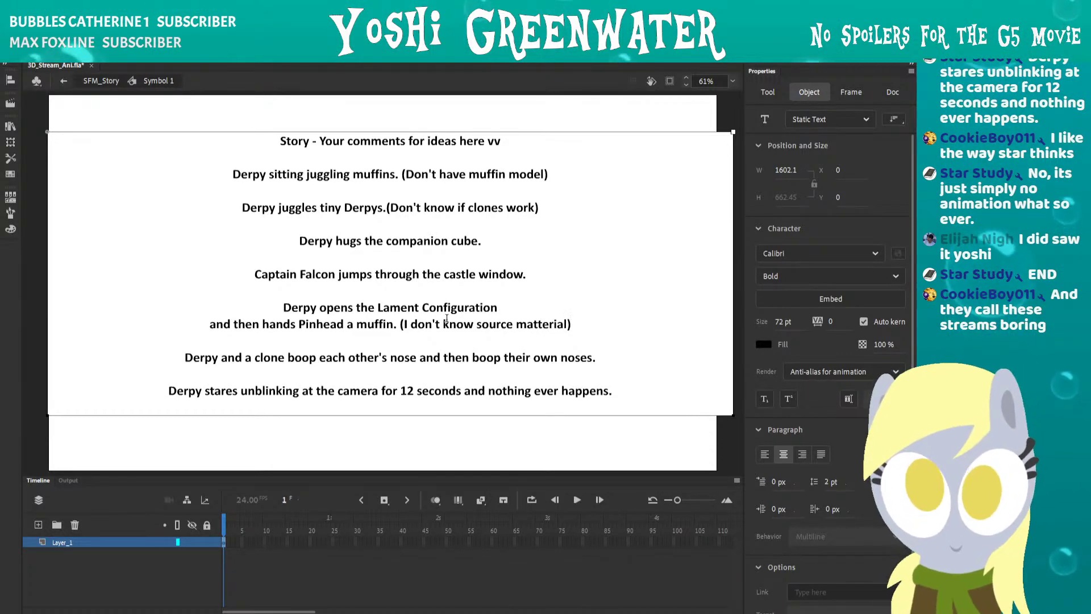
click(376, 439)
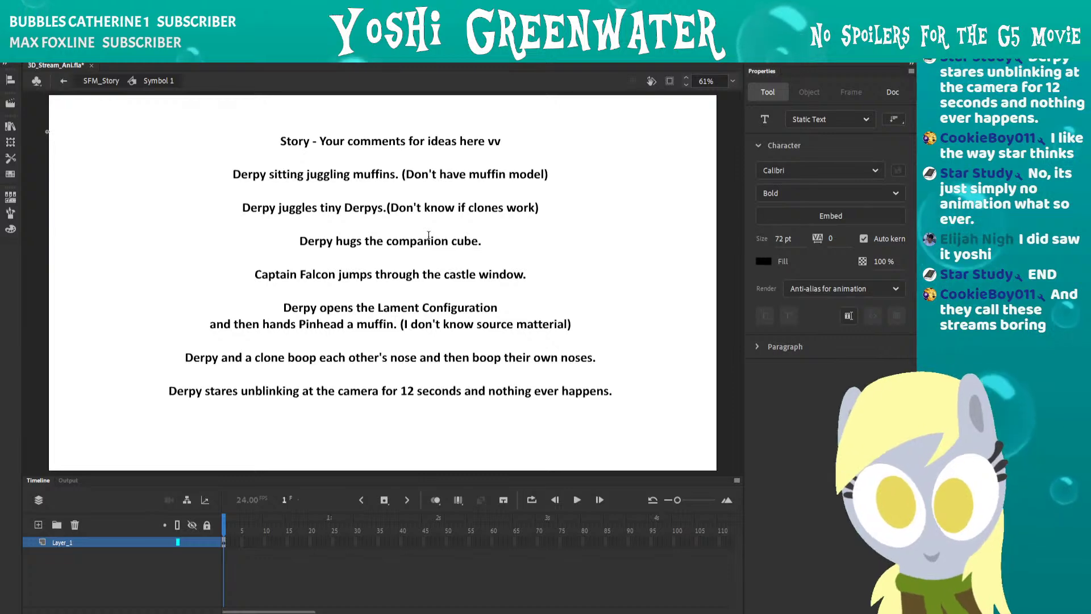
Scale the story text block up to about 1699 px wide and position it centrally on the stage.
key(v)
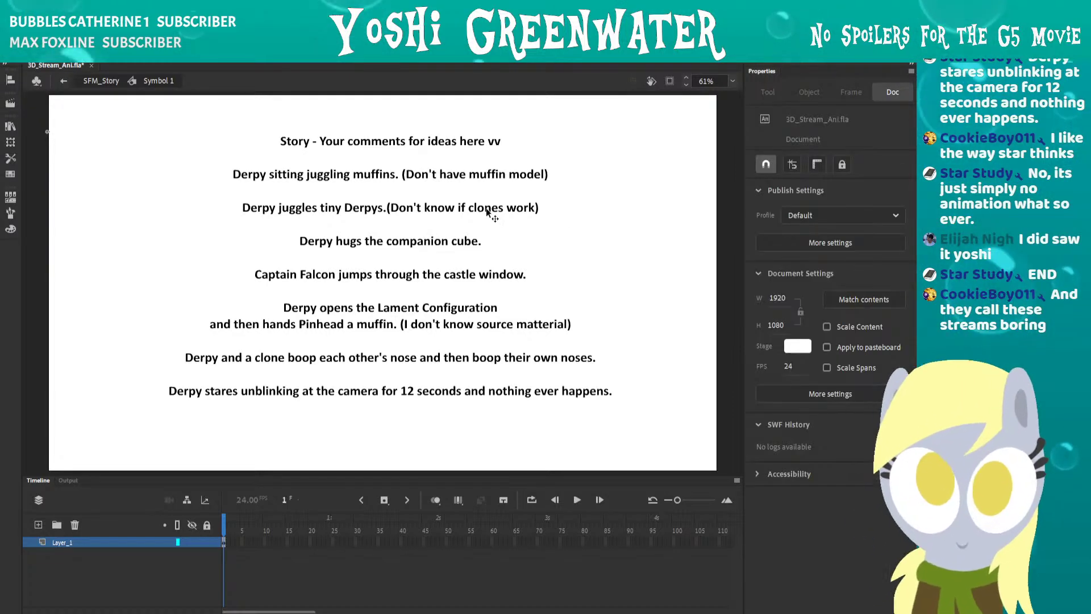
drag(446, 177, 442, 159)
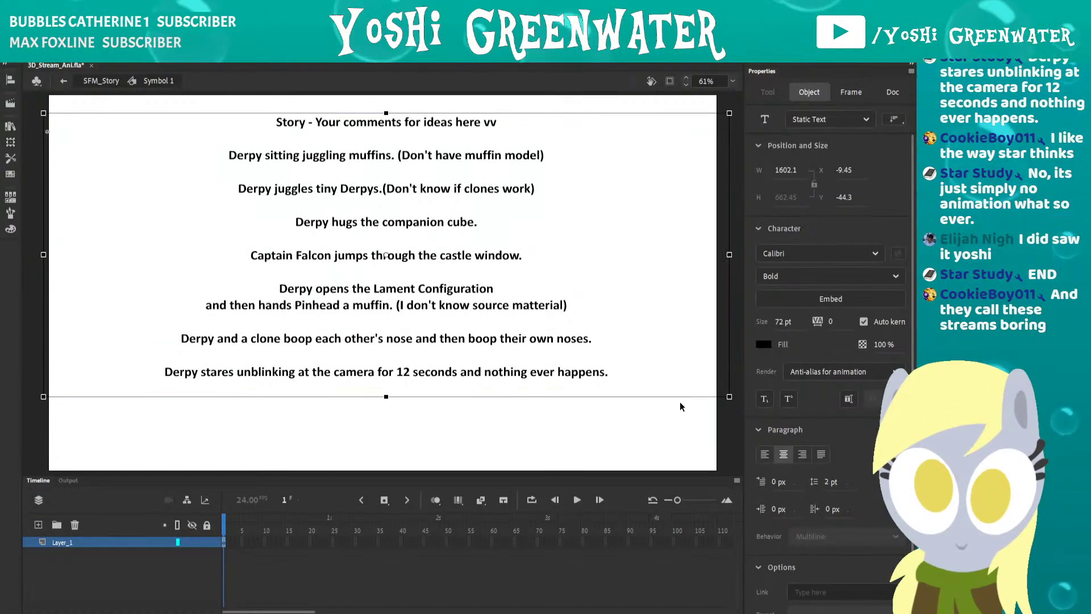
shift+drag(727, 397, 769, 432)
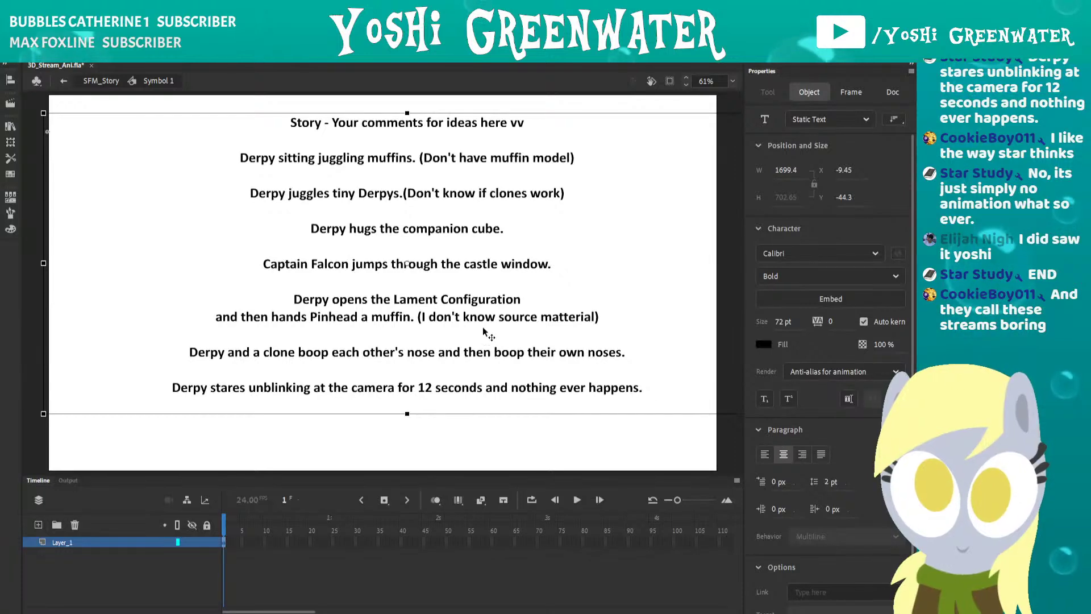
drag(479, 322, 468, 341)
click(495, 110)
Save the document and shrink the timeline area to give the stage more room.
key(ctrl+s)
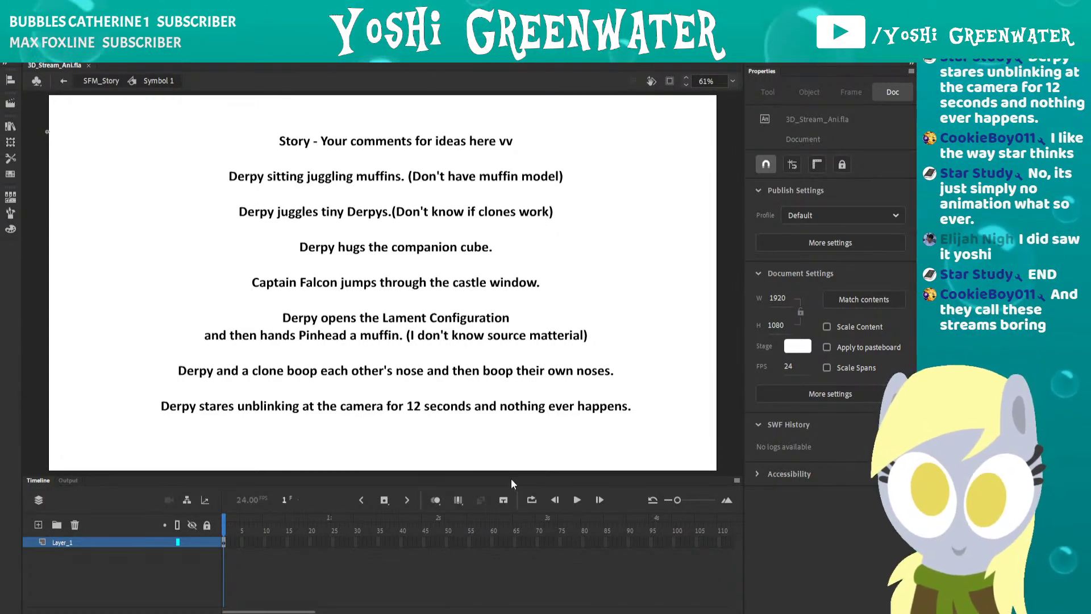
drag(508, 476, 505, 502)
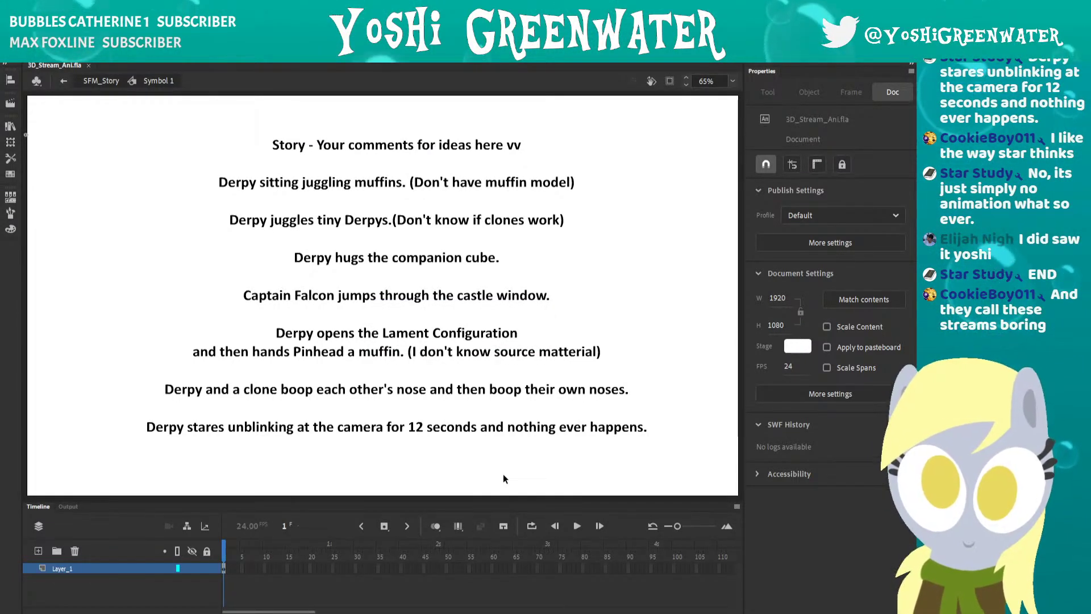
drag(497, 501, 497, 510)
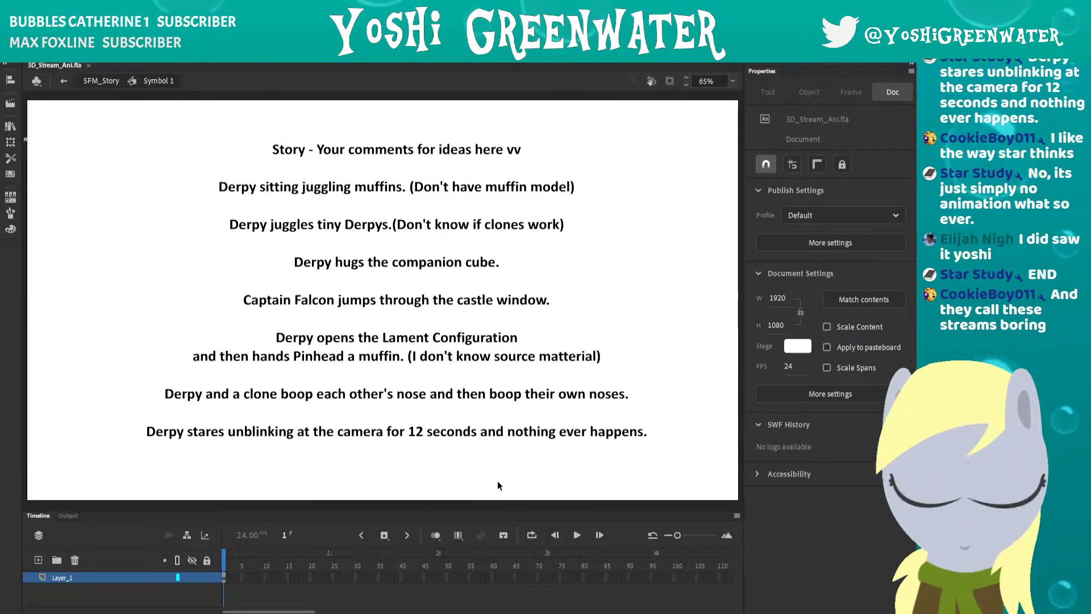